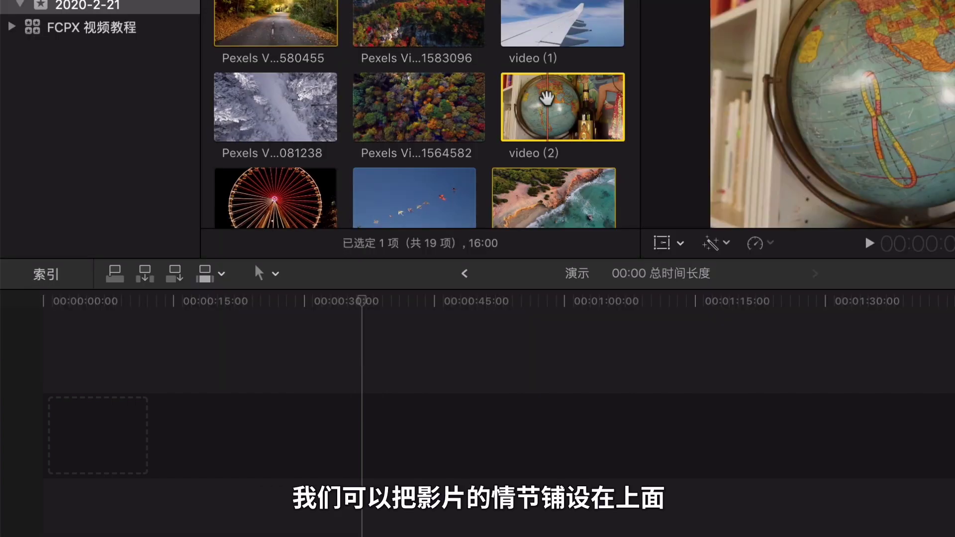
# Step: Add video (2), video (1) and Pexels Videos 2439510 to the timeline
pyautogui.moveTo(547, 100); pyautogui.dragTo(159, 428)
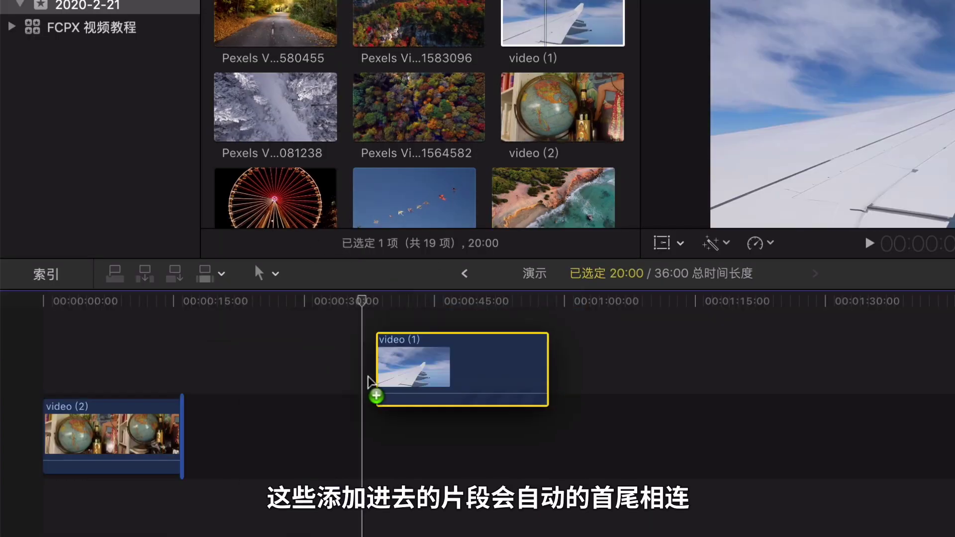
pyautogui.moveTo(563, 23); pyautogui.dragTo(374, 393)
pyautogui.moveTo(416, 20); pyautogui.dragTo(448, 441)
pyautogui.scroll(-5, 386, 149)
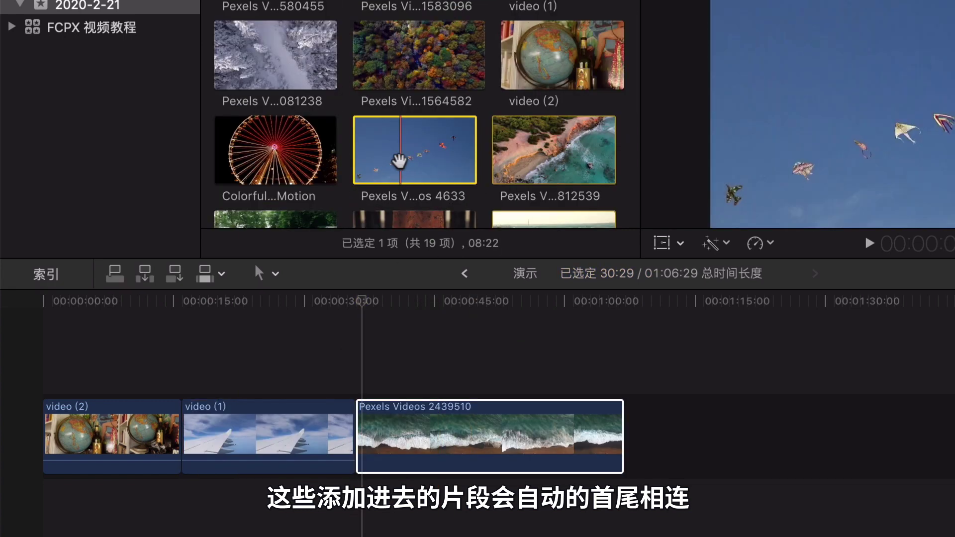
# Step: Add the kites clip, place it between video (2) and video (1), and play the result
pyautogui.moveTo(385, 149); pyautogui.dragTo(741, 450)
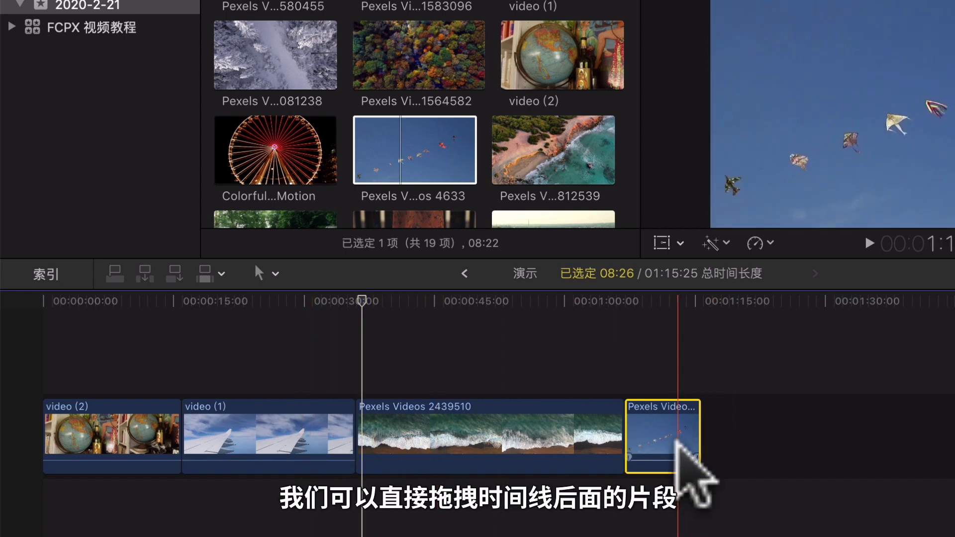
pyautogui.moveTo(679, 441); pyautogui.dragTo(239, 451)
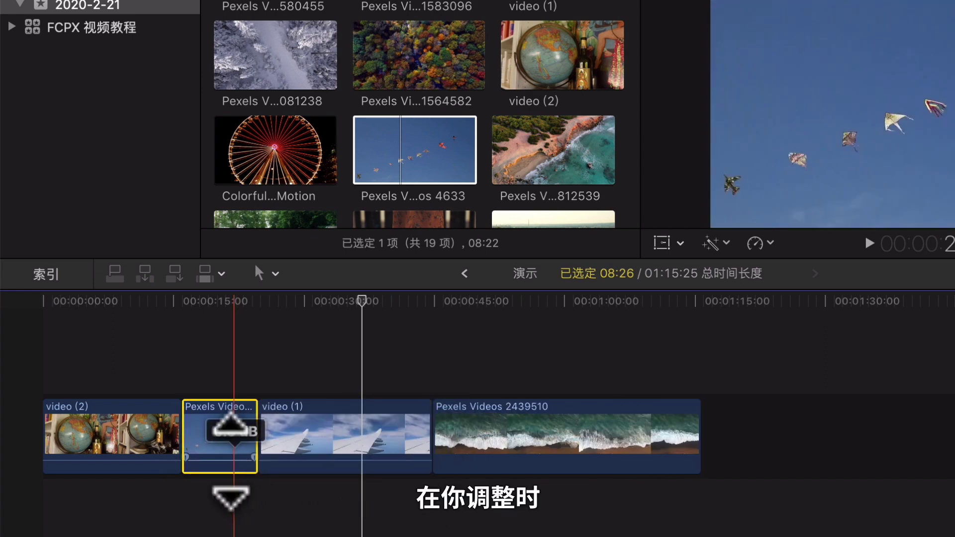
pyautogui.press('space')
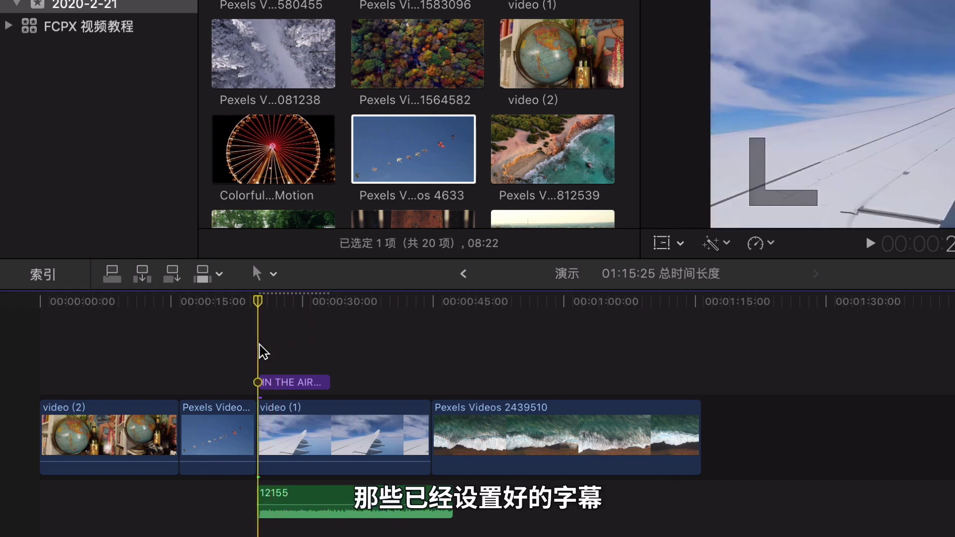
# Step: Move video (1) with its IN THE AIR title and audio 12155 to the start, playing before and after
pyautogui.press('space')
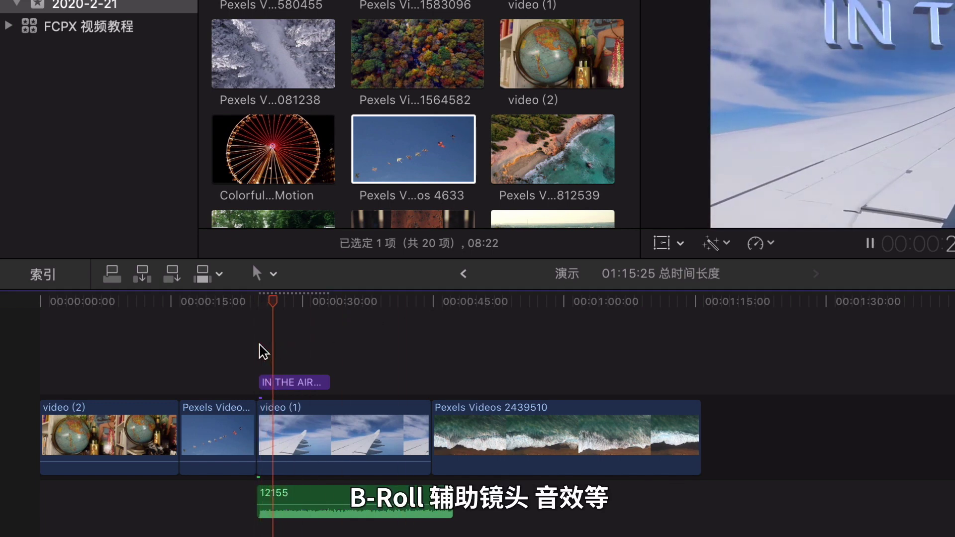
pyautogui.moveTo(309, 448)
pyautogui.mouseDown()
pyautogui.moveTo(300, 372)
pyautogui.moveTo(202, 401)
pyautogui.moveTo(259, 413)
pyautogui.moveTo(53, 411)
pyautogui.mouseUp()
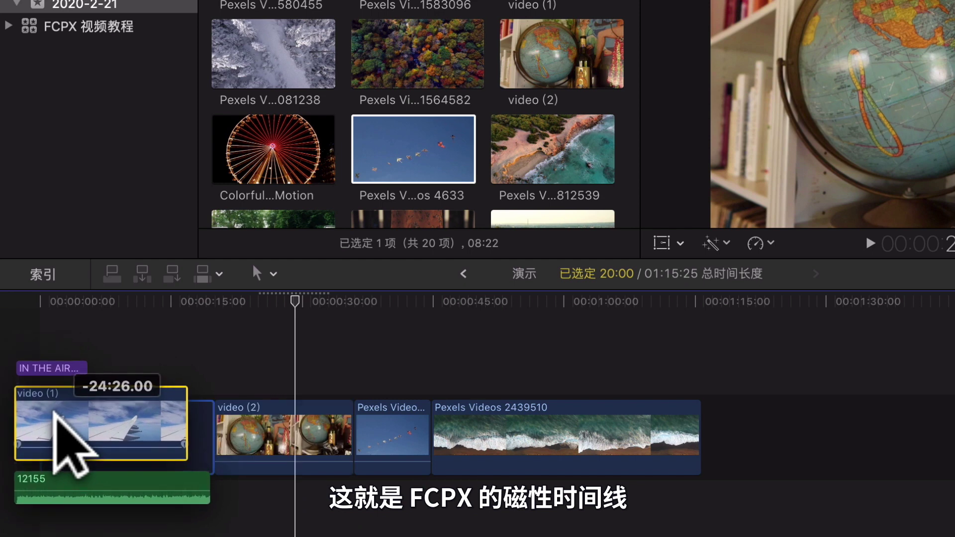
pyautogui.press('space')
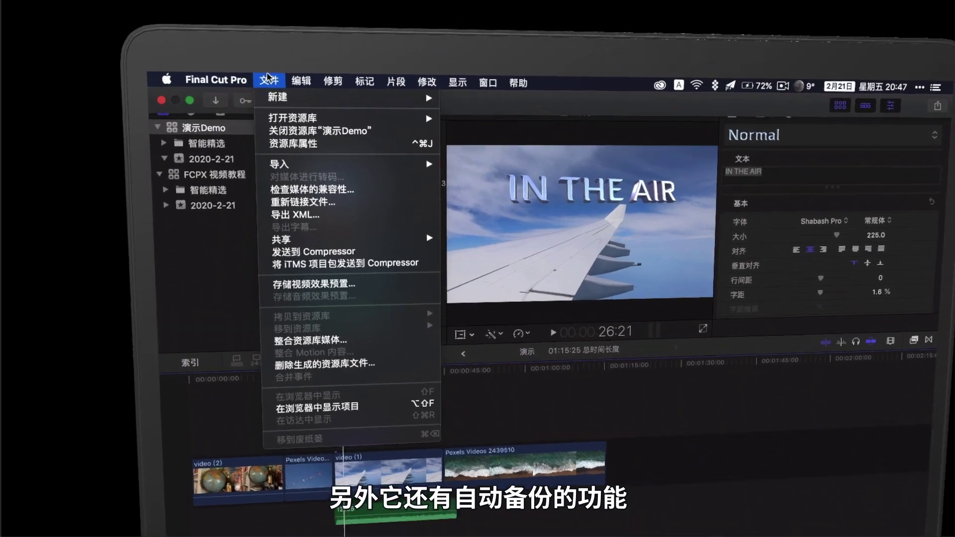
# Step: Open the restore-from-backup dialog, check the 4:58 backup, cancel, and bring up the File menu again
pyautogui.moveTo(255, 83)
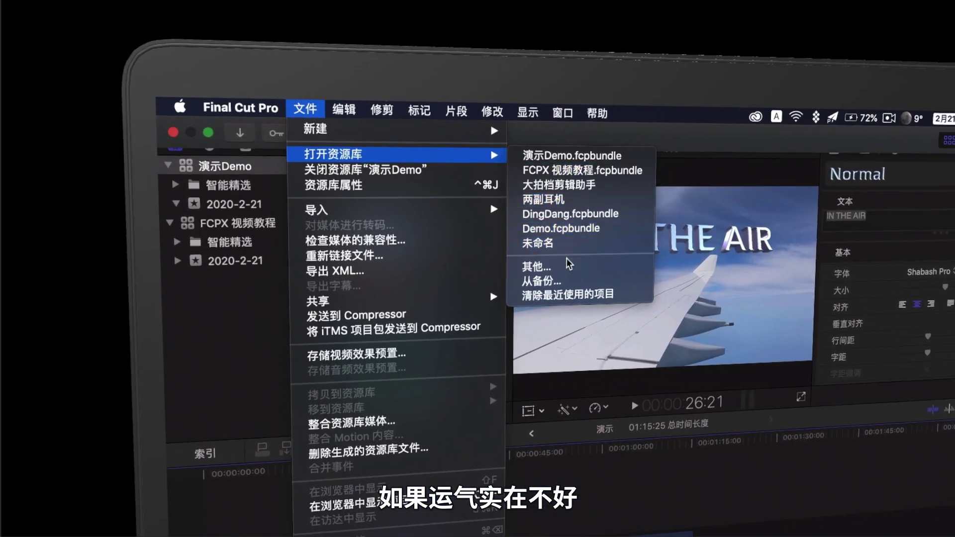
pyautogui.click(559, 285)
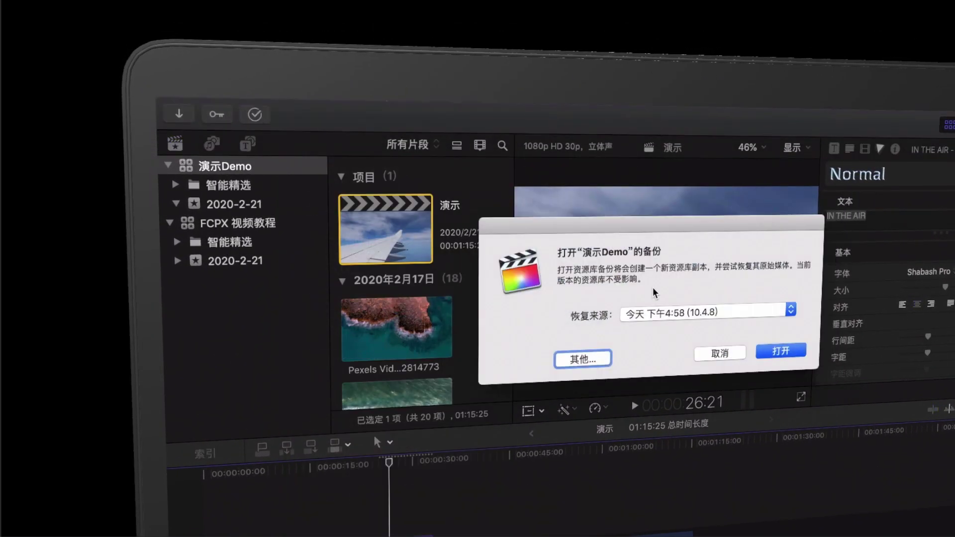
pyautogui.click(664, 315)
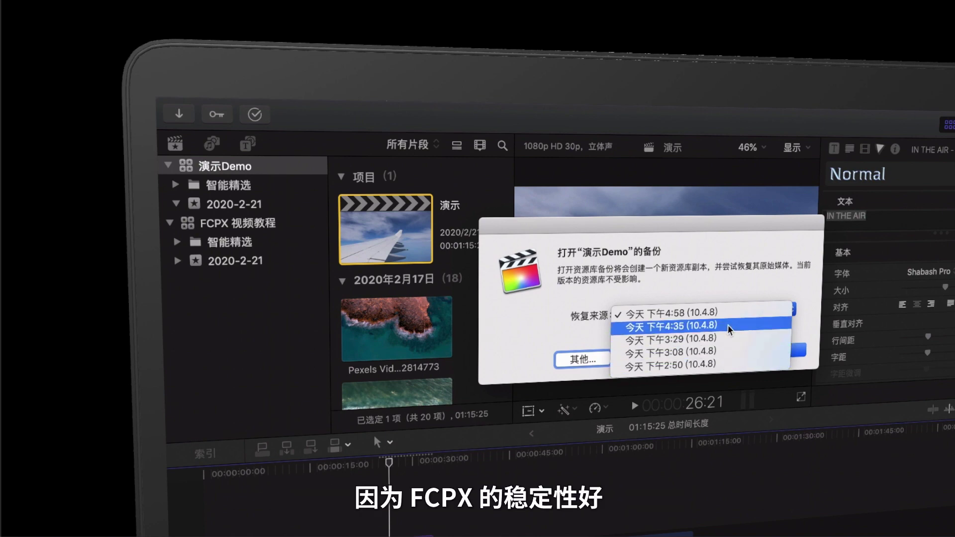
pyautogui.click(723, 276)
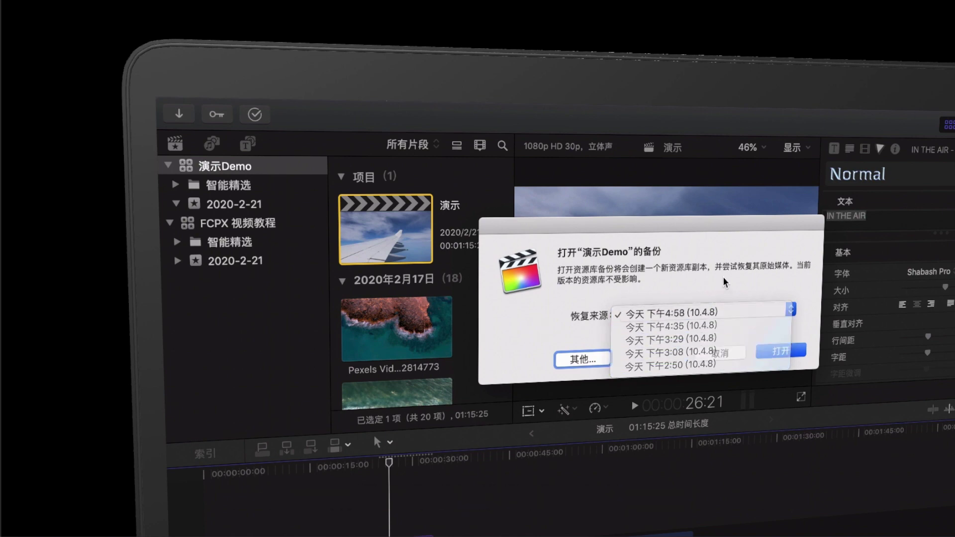
pyautogui.click(717, 358)
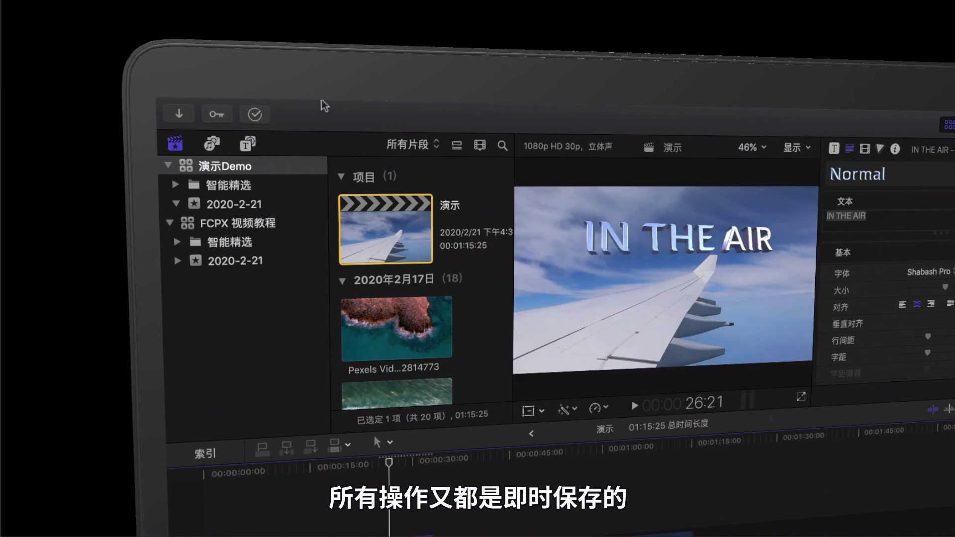
pyautogui.click(305, 109)
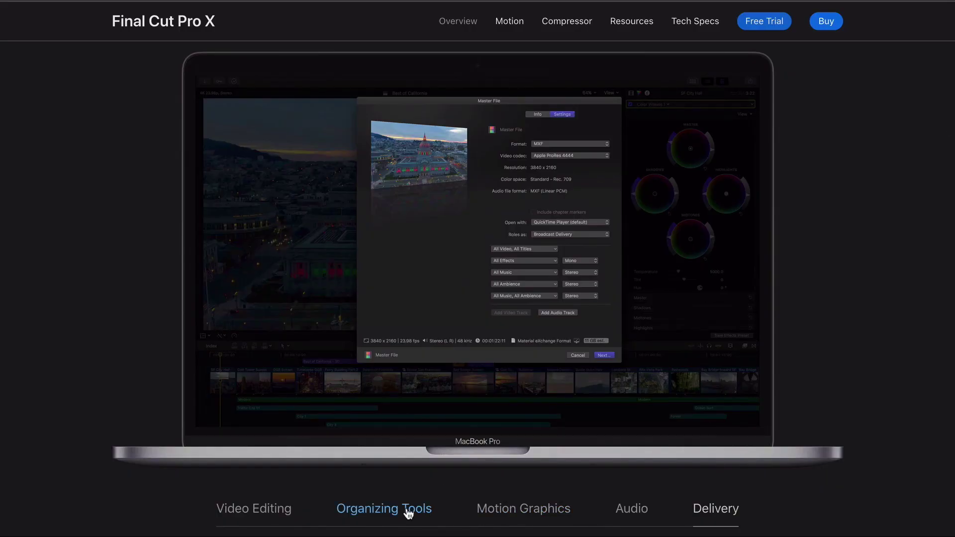
# Step: Step through Organizing Tools, Motion Graphics, Audio and Delivery previews, then slide the HDR comparison divider
pyautogui.click(409, 514)
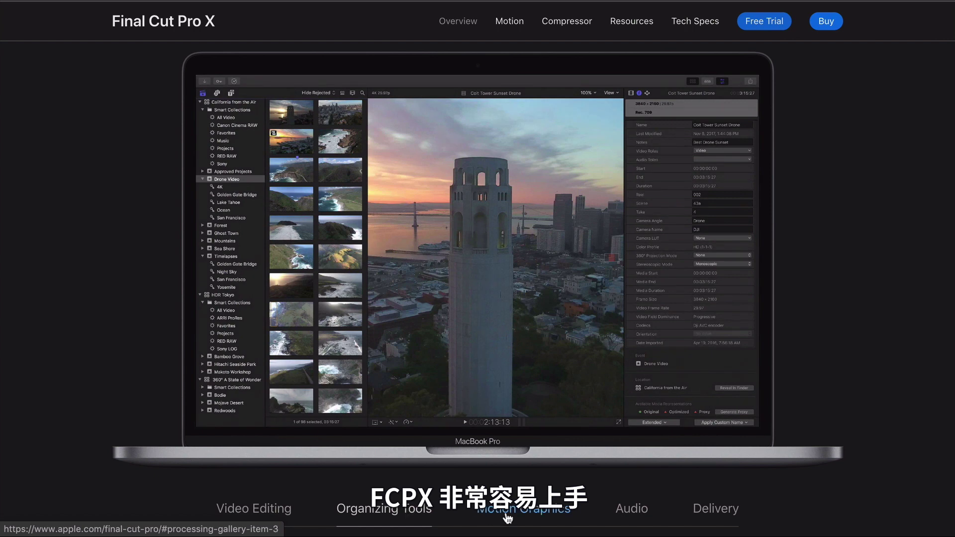
pyautogui.click(511, 516)
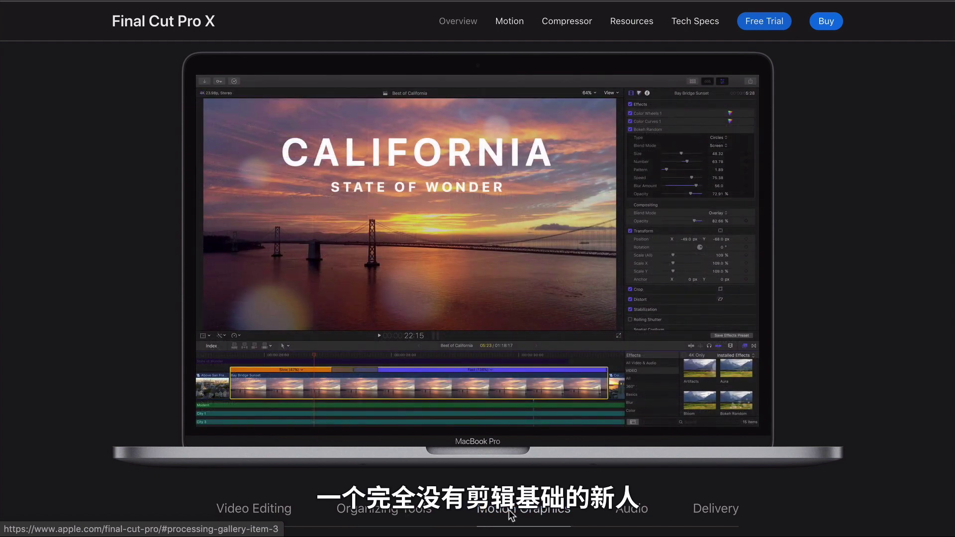
pyautogui.click(634, 514)
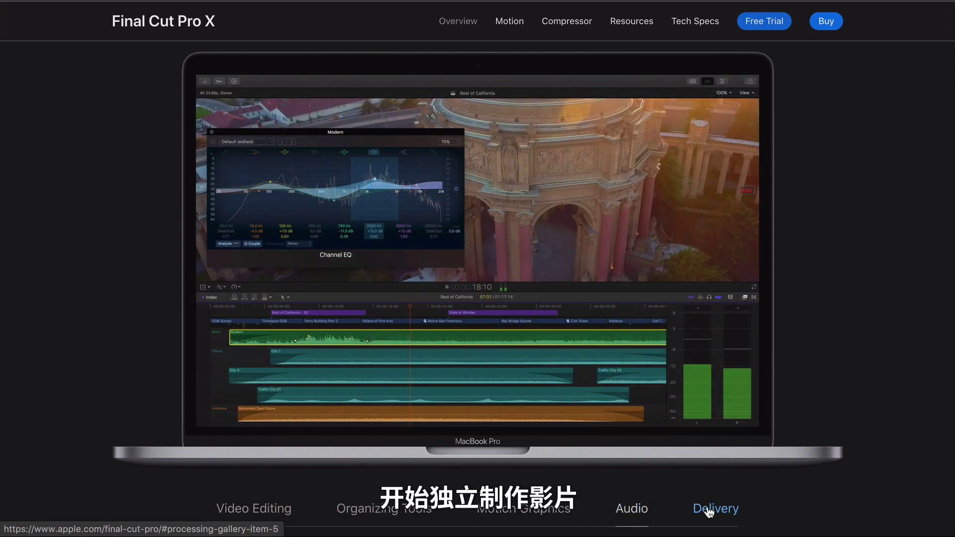
pyautogui.click(709, 510)
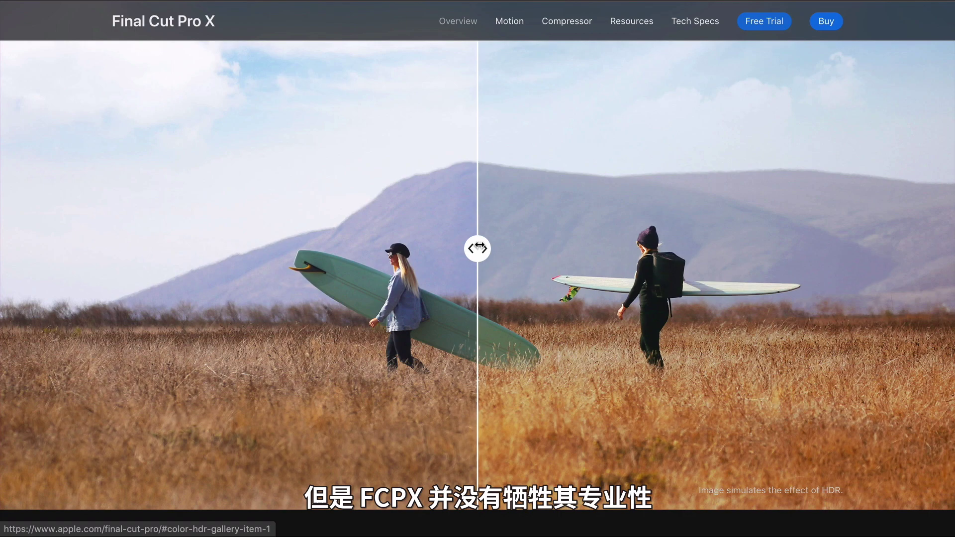
pyautogui.moveTo(477, 248); pyautogui.dragTo(784, 211)
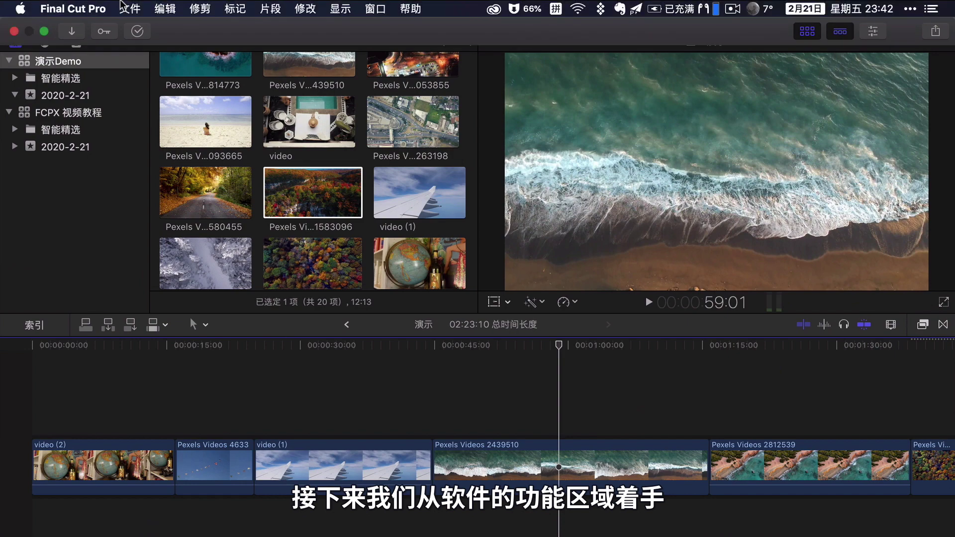
# Step: View the About Final Cut Pro version information
pyautogui.click(103, 8)
pyautogui.click(102, 27)
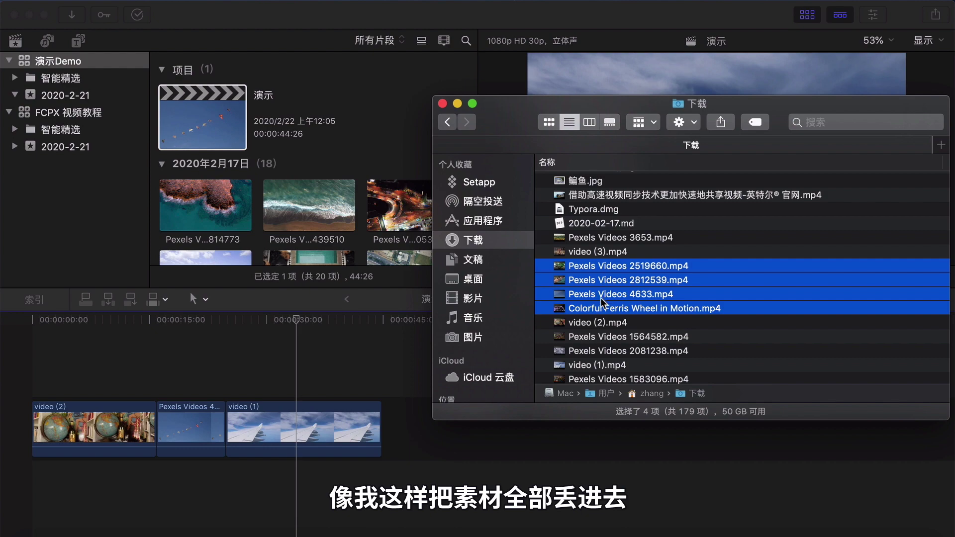
# Step: Drag Pexels 2519660, 2812539, 4633 and Colorful Ferris Wheel in Motion from Downloads onto the timeline end
pyautogui.moveTo(606, 299); pyautogui.dragTo(433, 453)
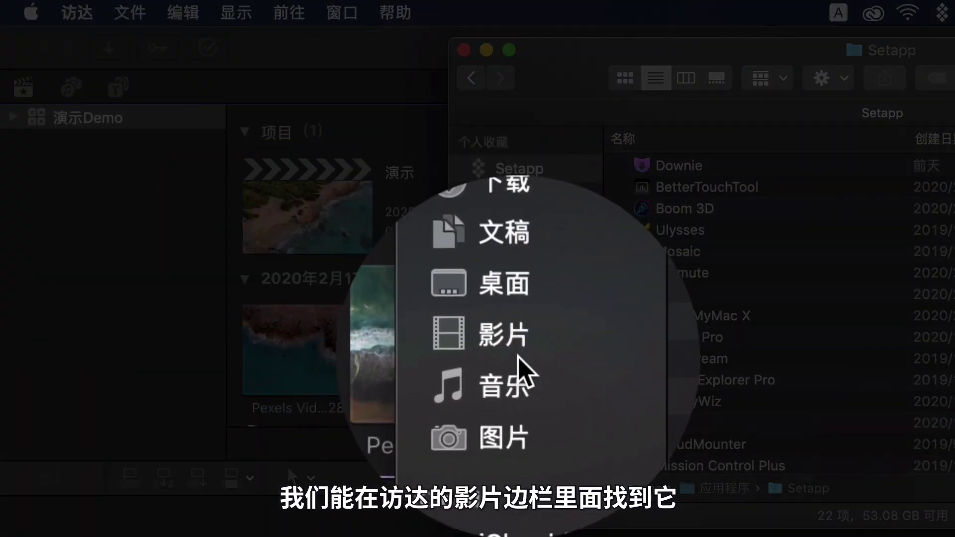
# Step: Select 演示Demo in Movies, then toggle Movies off and back on in Finder's Sidebar preferences
pyautogui.click(518, 356)
pyautogui.click(730, 194)
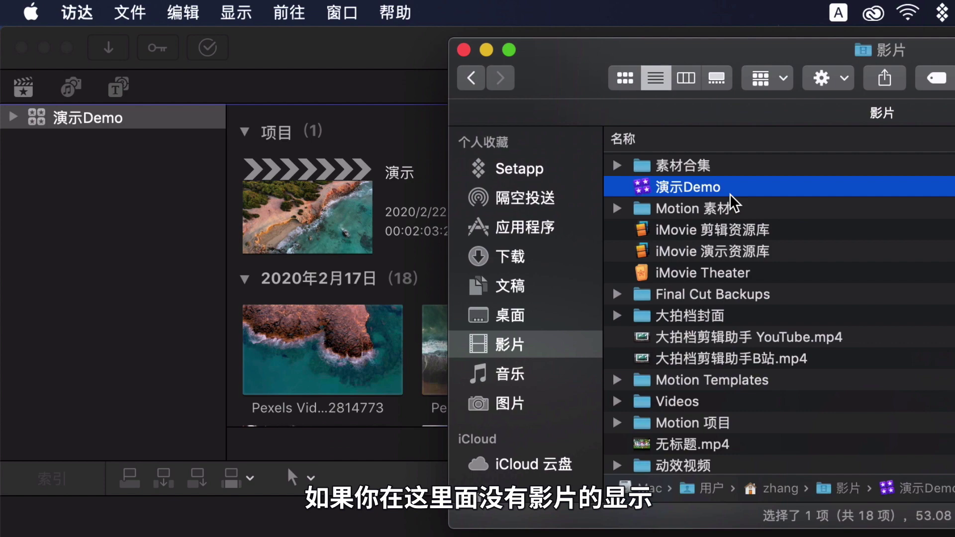
pyautogui.click(79, 12)
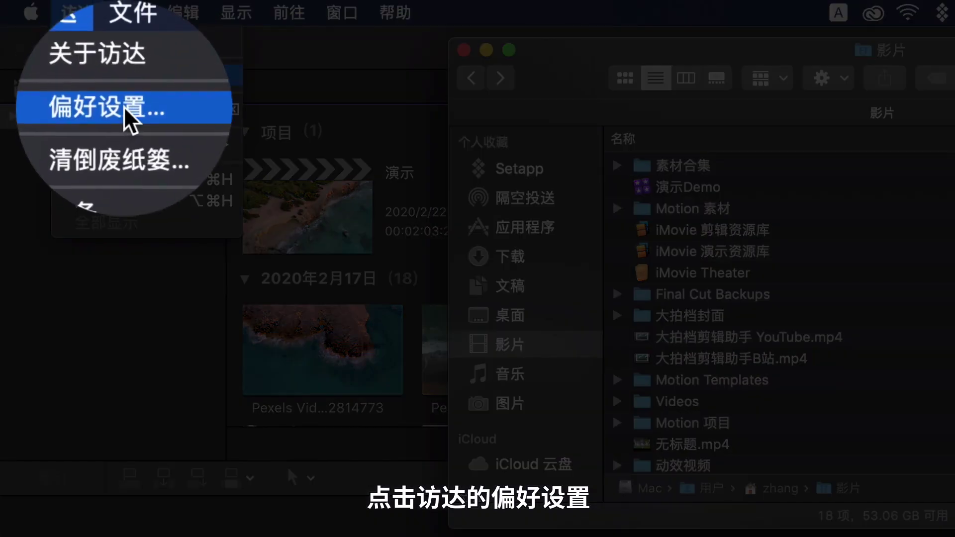
pyautogui.click(114, 75)
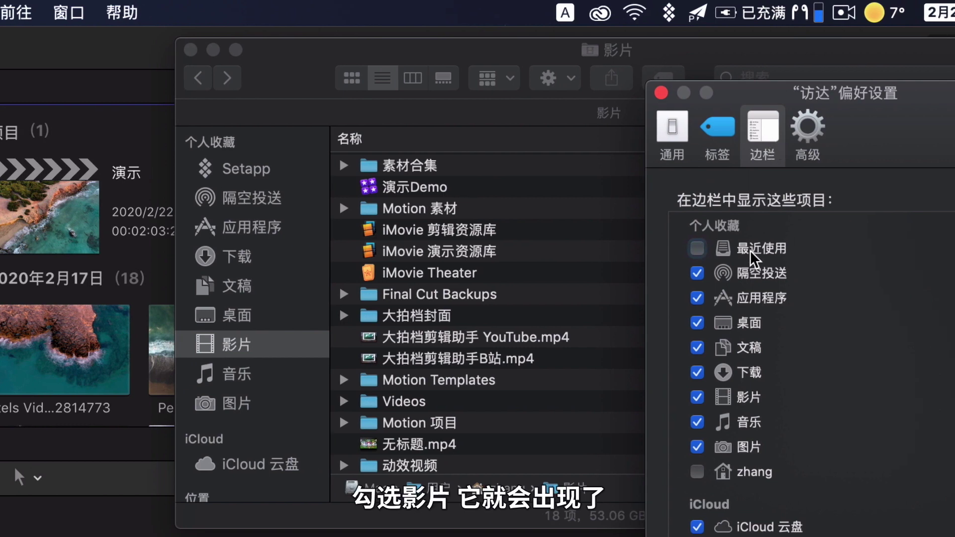
pyautogui.click(698, 398)
pyautogui.click(698, 397)
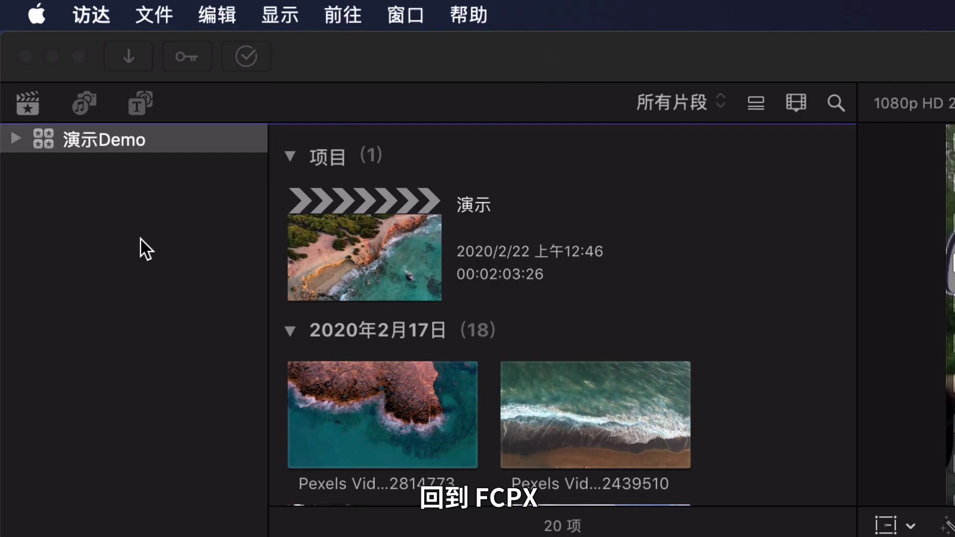
# Step: Return to Final Cut Pro, expand the 演示Demo library and select the 2020-2-21 event
pyautogui.click(41, 207)
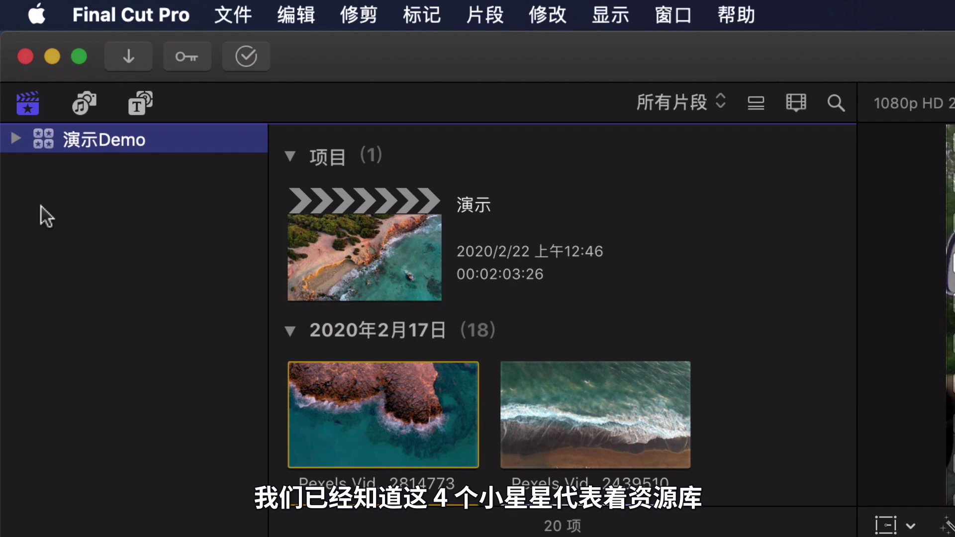
pyautogui.click(14, 139)
pyautogui.click(73, 205)
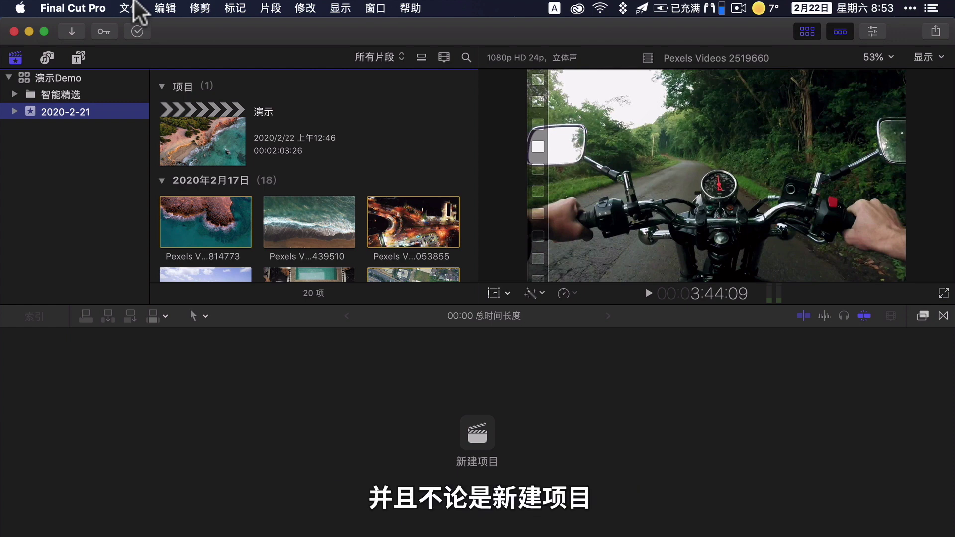
# Step: Look at the New Project and New Event options in the File > New menu
pyautogui.click(130, 8)
pyautogui.moveTo(298, 26)
pyautogui.click(370, 34)
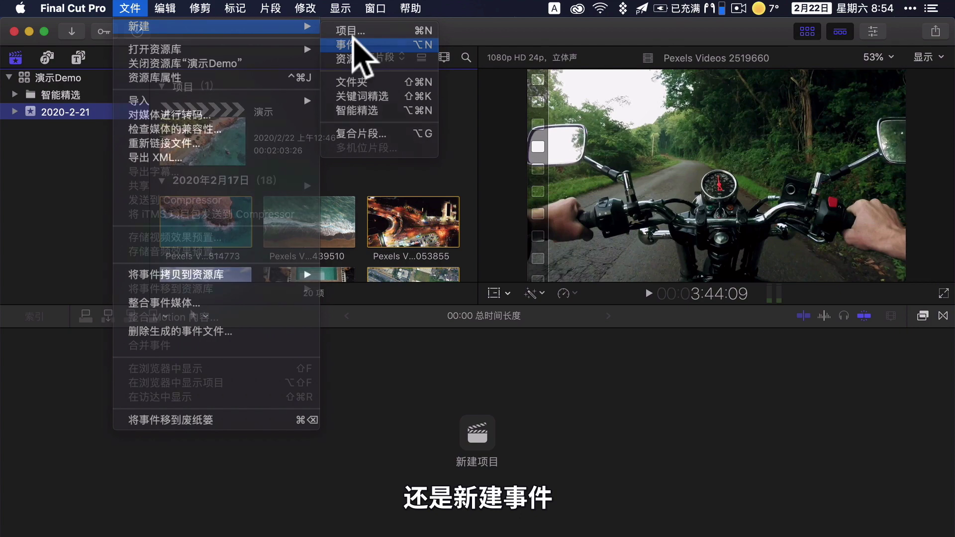
pyautogui.click(353, 40)
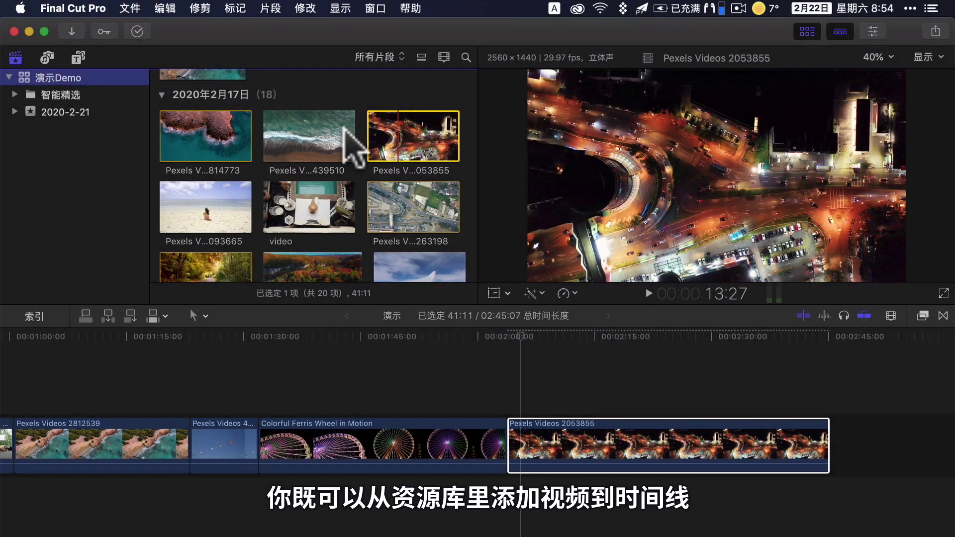
# Step: Connect Pexels Videos 2053855 above the Ferris wheel clip, then add it after the Ferris wheel clip
pyautogui.moveTo(406, 139)
pyautogui.mouseDown()
pyautogui.moveTo(450, 384)
pyautogui.moveTo(358, 368)
pyautogui.mouseUp()
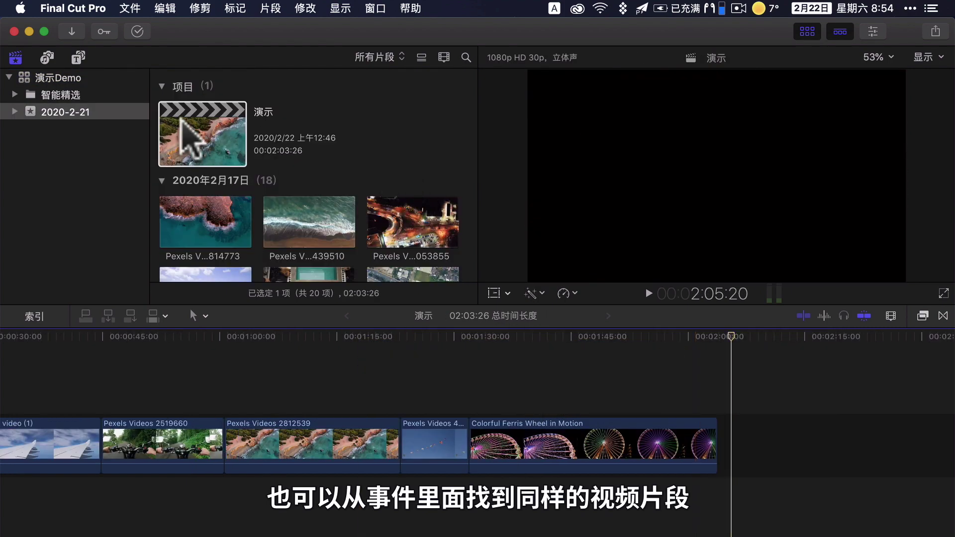
pyautogui.scroll(-3, 214, 167)
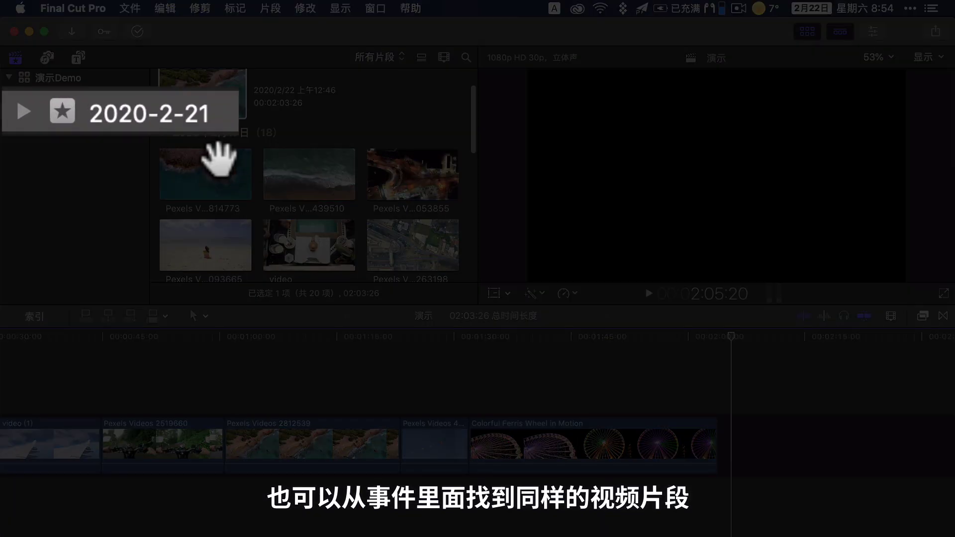
pyautogui.click(396, 165)
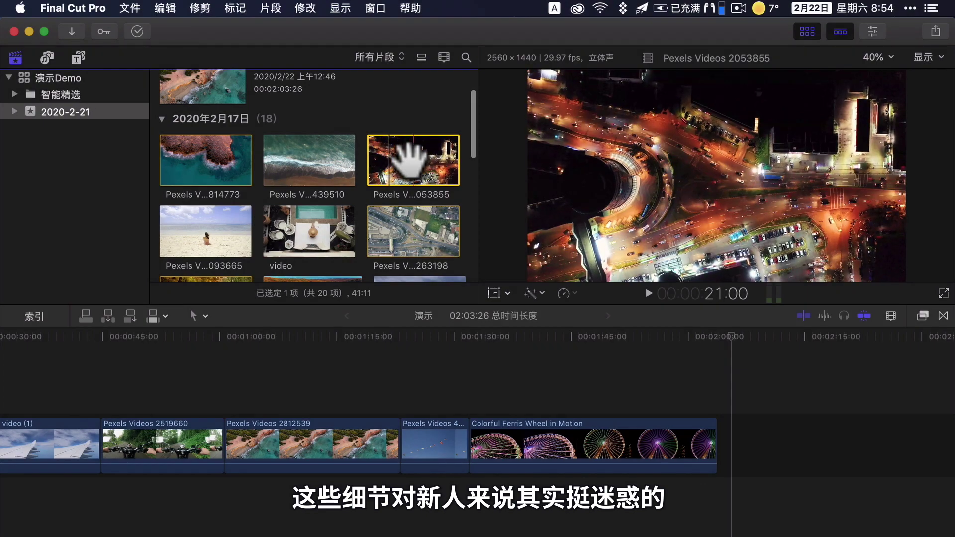
pyautogui.moveTo(397, 165); pyautogui.dragTo(737, 368)
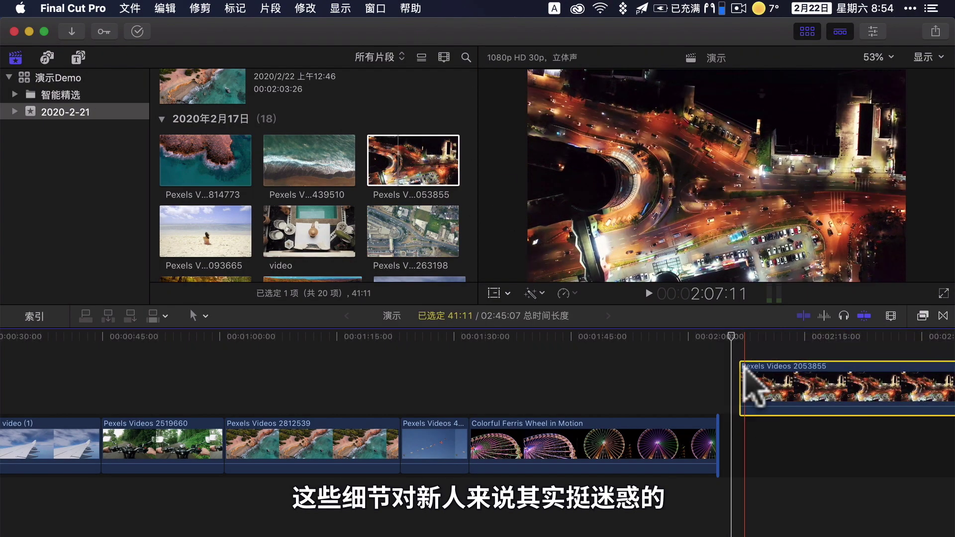
pyautogui.scroll(3, 448, 214)
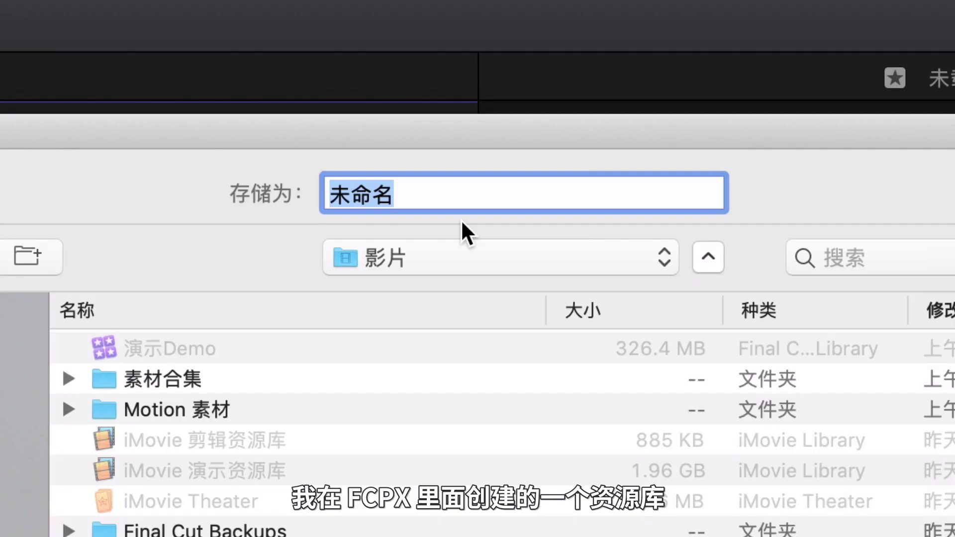
# Step: Name the new library 晚餐, then view the pork-and-chili, &大蒜 and tomato-and-egg events' clips
pyautogui.write('wan can')
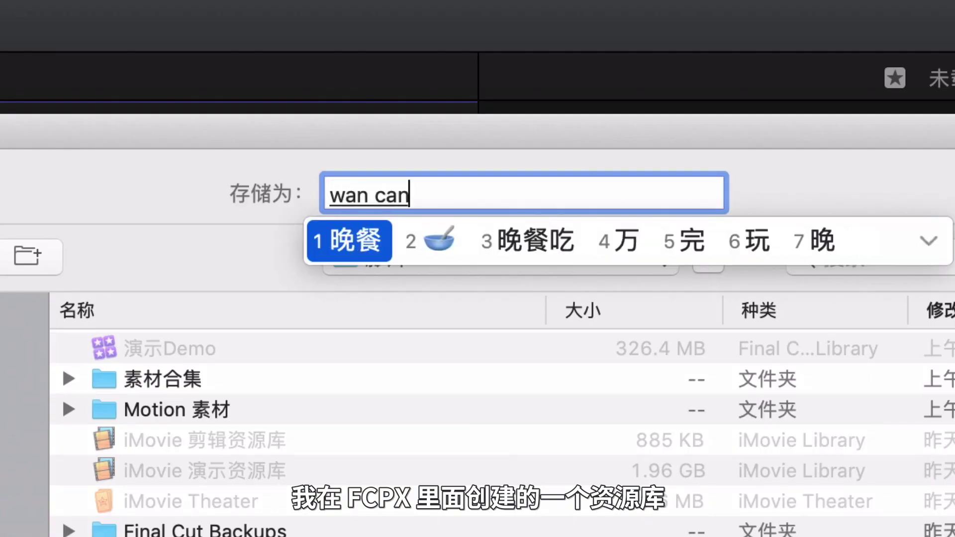
pyautogui.press('space')
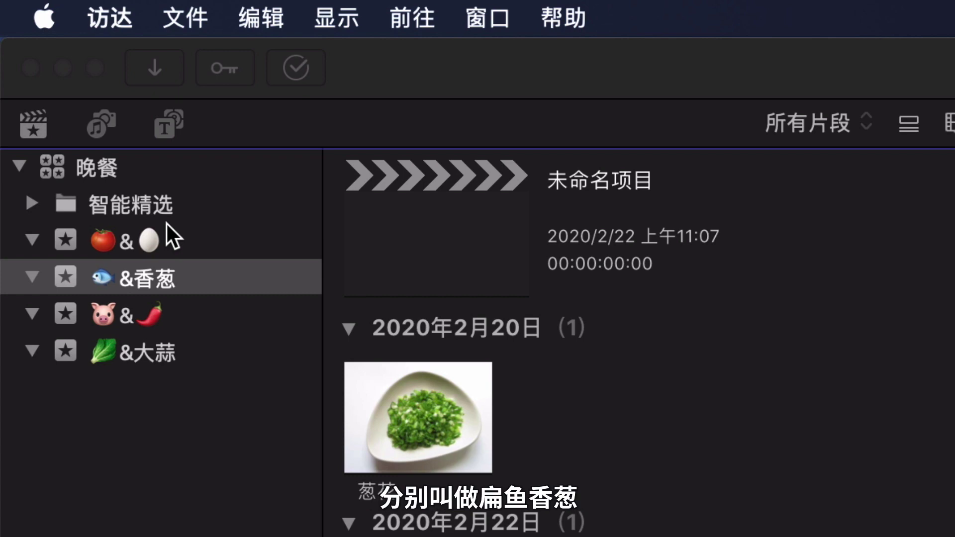
pyautogui.click(169, 299)
pyautogui.click(167, 319)
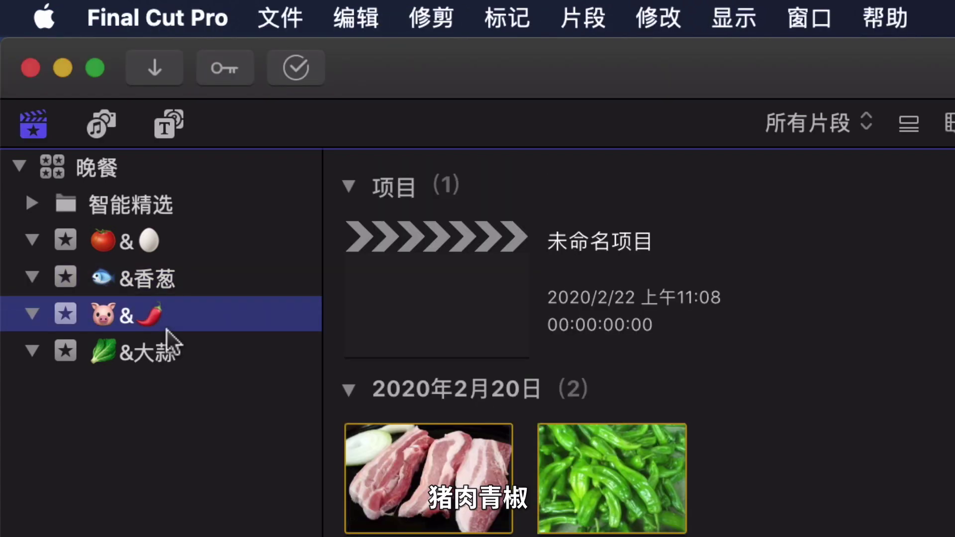
pyautogui.click(169, 361)
pyautogui.click(174, 235)
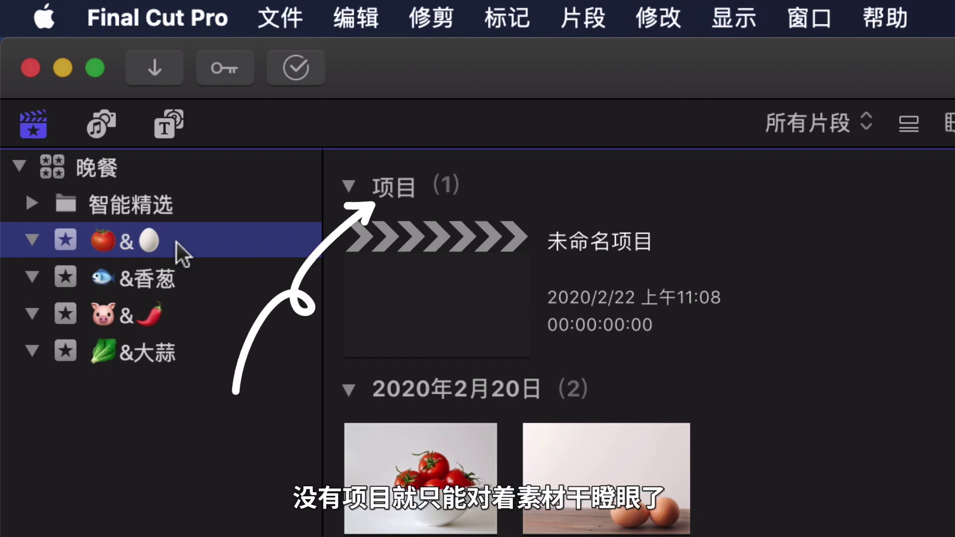
# Step: Rename the project 未命名项目 to 西红柿鸡蛋汤 using pinyin input
pyautogui.click(572, 261)
pyautogui.click(613, 249)
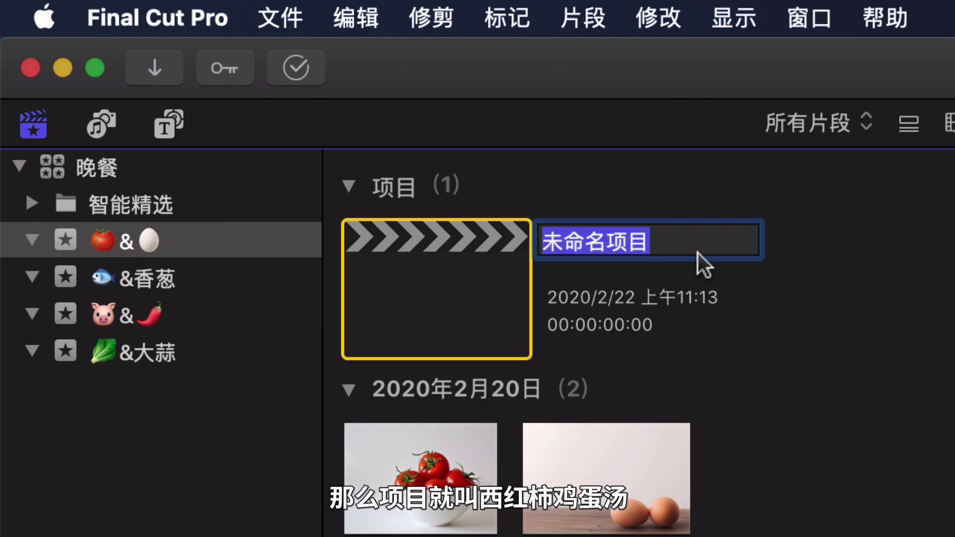
pyautogui.write('xi hong s')
pyautogui.press('space')
pyautogui.write('jidan')
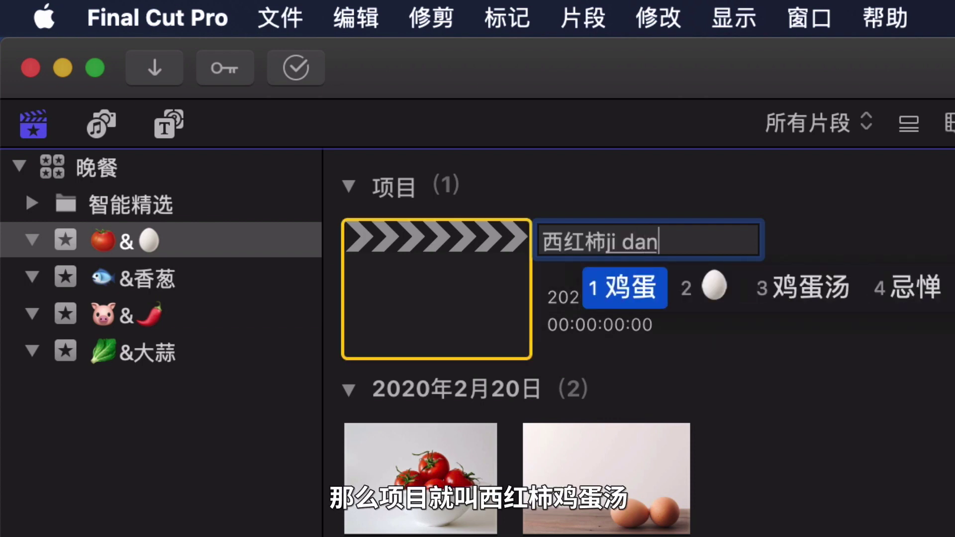
pyautogui.write('tang')
pyautogui.press('space')
pyautogui.click(132, 241)
# Step: Swap the event name's & for a soup-bowl emoji and create the project 西红柿炒鸡蛋
pyautogui.press('BackSpace')
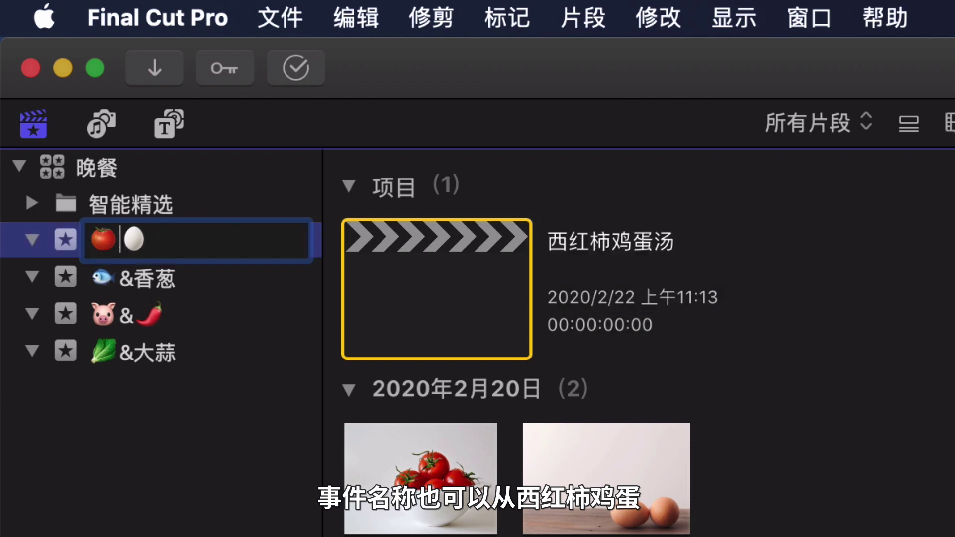
pyautogui.write('tang')
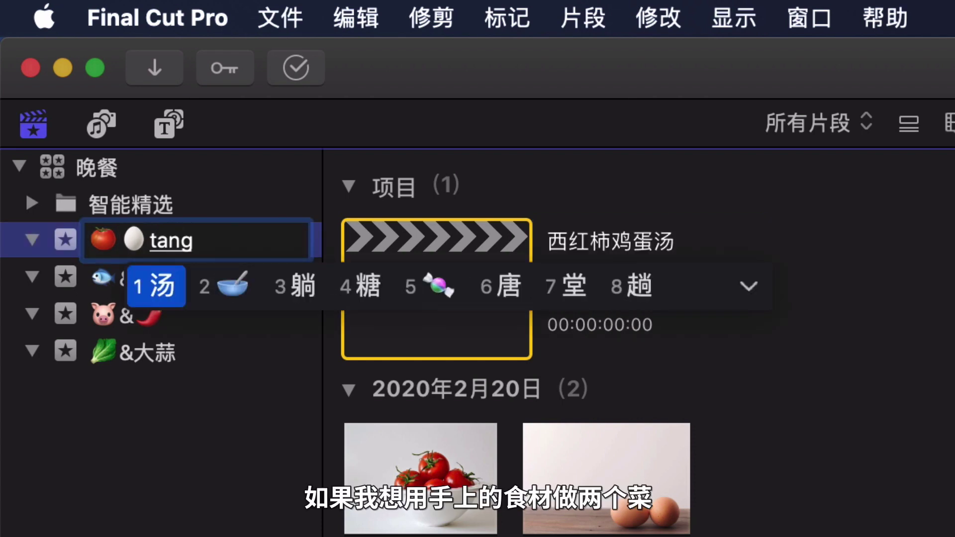
pyautogui.write('2')
pyautogui.press('Return')
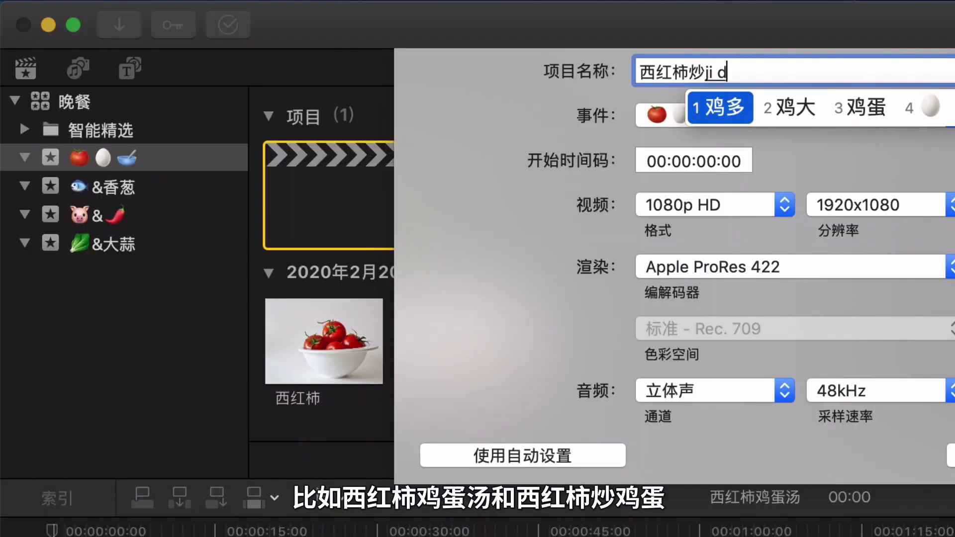
pyautogui.write('an')
pyautogui.press('space')
pyautogui.press('Return')
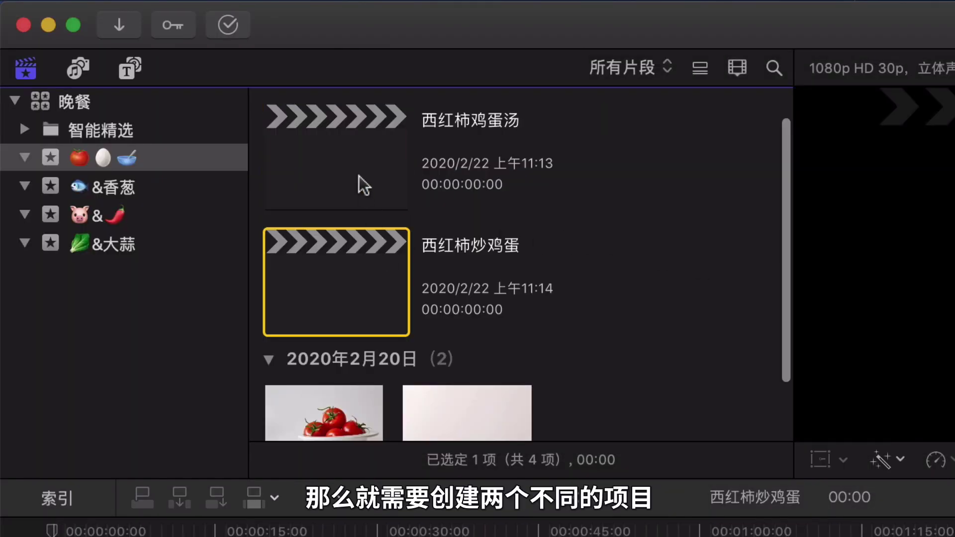
# Step: Restore the event name to 🍅&🥚 by replacing the bowl emoji with &
pyautogui.click(359, 175)
pyautogui.click(354, 263)
pyautogui.click(145, 156)
pyautogui.click(188, 156)
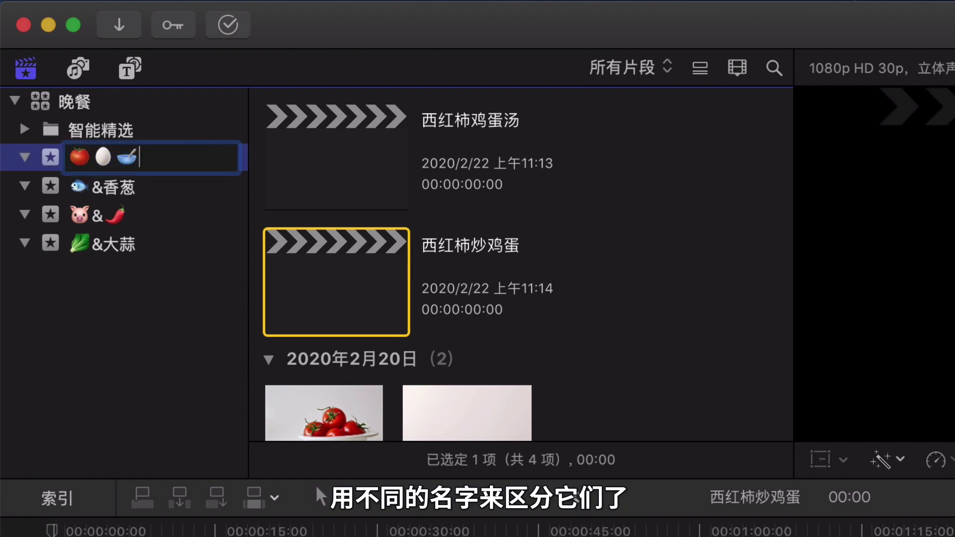
pyautogui.press('BackSpace')
pyautogui.press('Left')
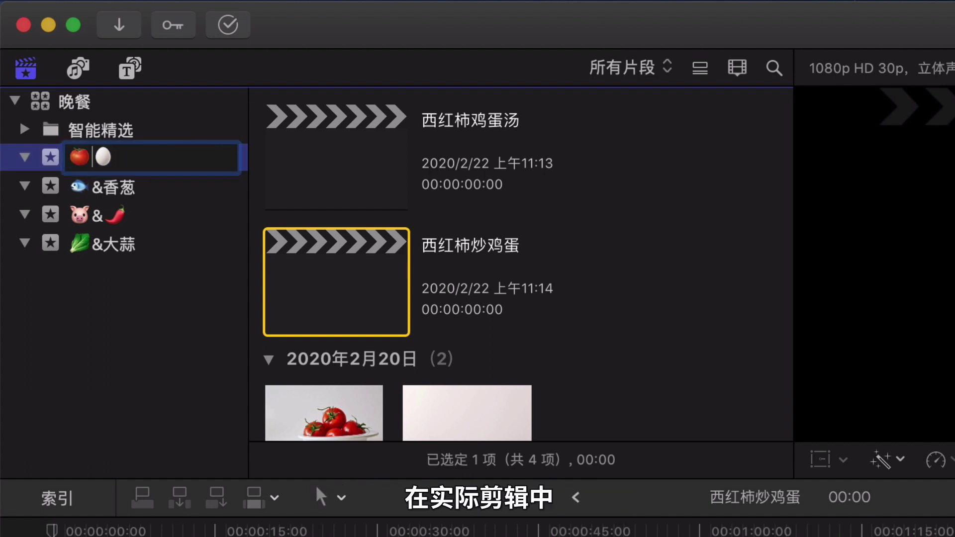
pyautogui.write('&')
pyautogui.press('Return')
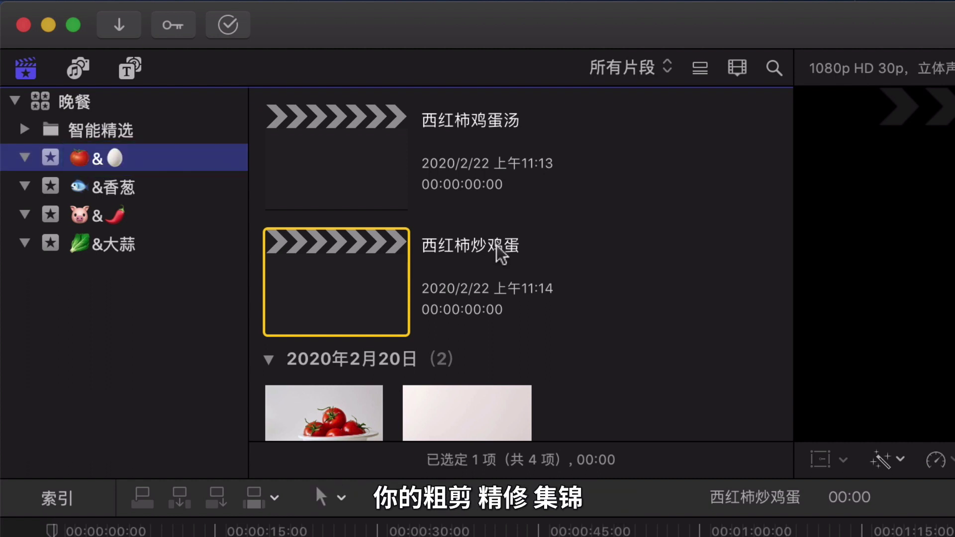
pyautogui.scroll(1, 500, 254)
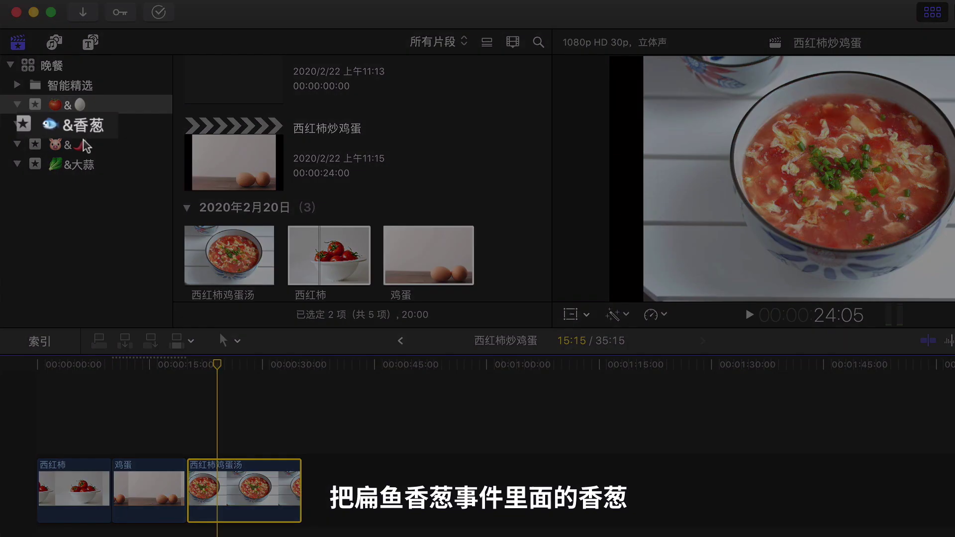
# Step: Connect the 葱花 clip from the &香葱 event above the storyline near 00:00:28
pyautogui.click(80, 125)
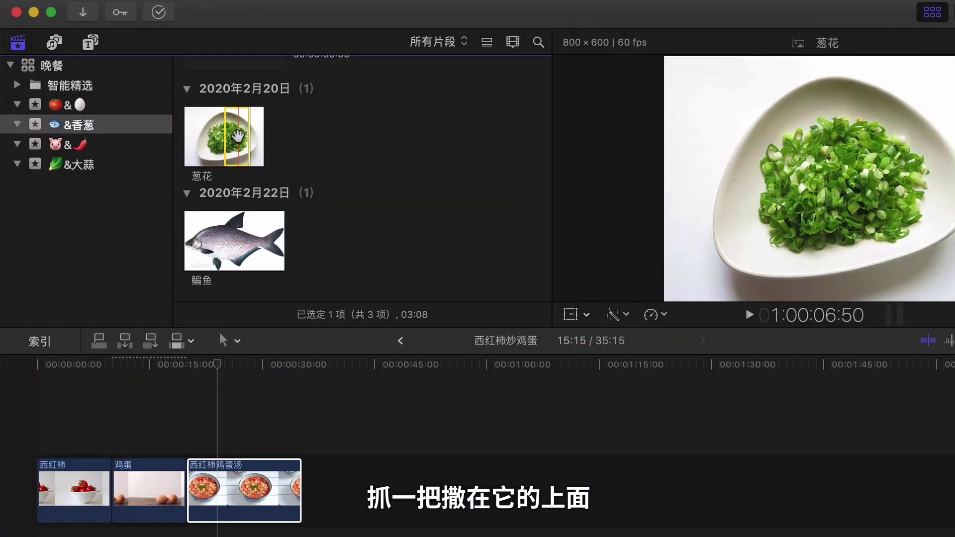
pyautogui.moveTo(240, 133); pyautogui.dragTo(259, 378)
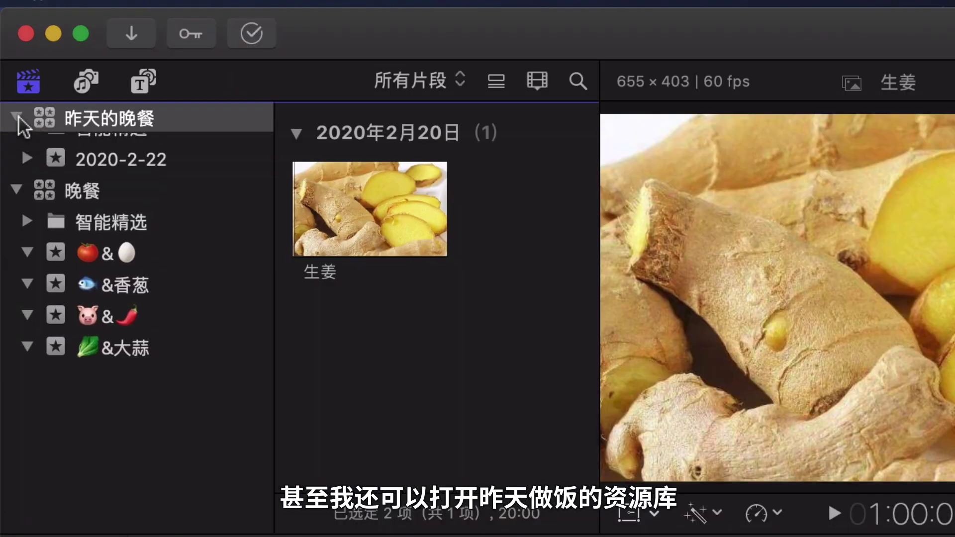
# Step: Connect a range of the 生姜 clip in the timeline and copy the 🍅&🥚 event into 昨天的晚餐
pyautogui.moveTo(315, 189)
pyautogui.mouseDown()
pyautogui.moveTo(378, 219)
pyautogui.moveTo(287, 388)
pyautogui.mouseUp()
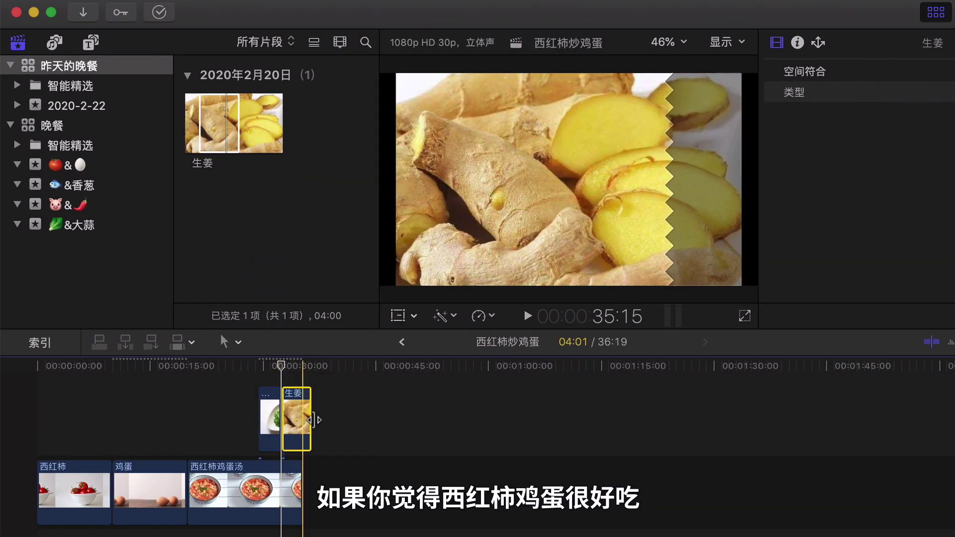
pyautogui.click(59, 168)
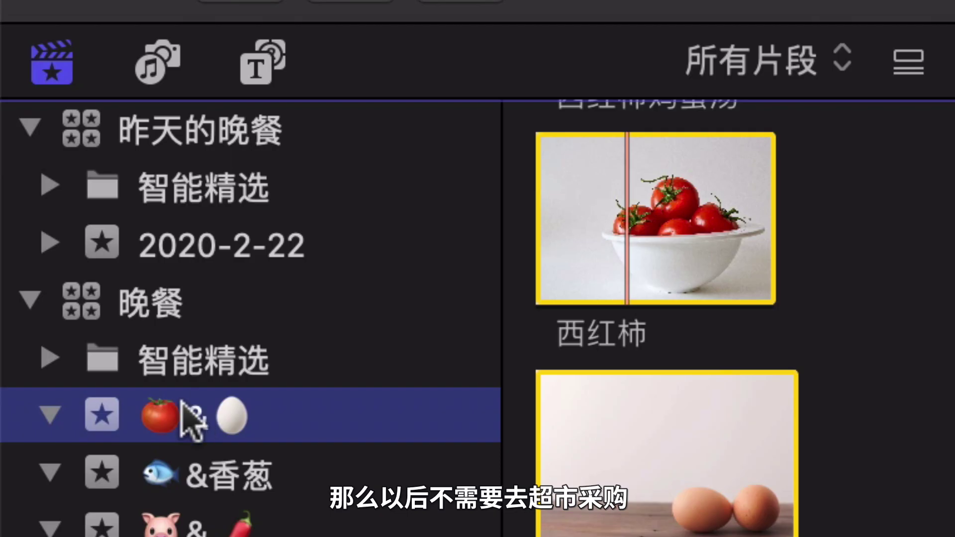
pyautogui.moveTo(169, 422); pyautogui.dragTo(235, 141)
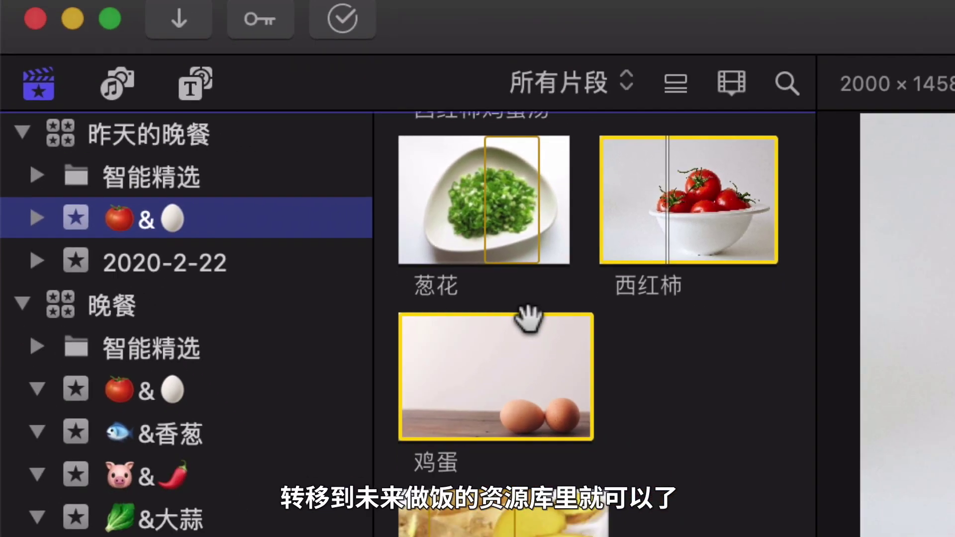
pyautogui.scroll(2, 367, 262)
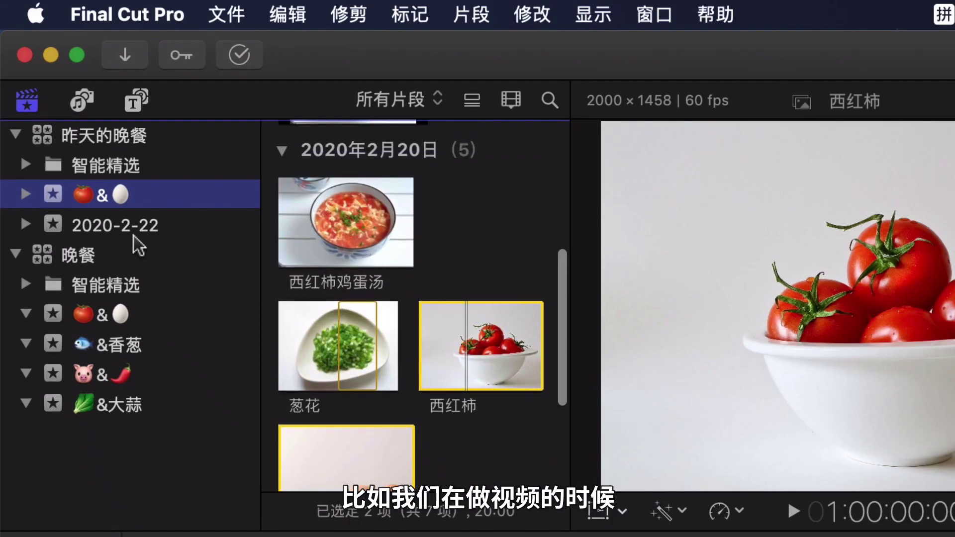
pyautogui.click(124, 308)
pyautogui.click(139, 195)
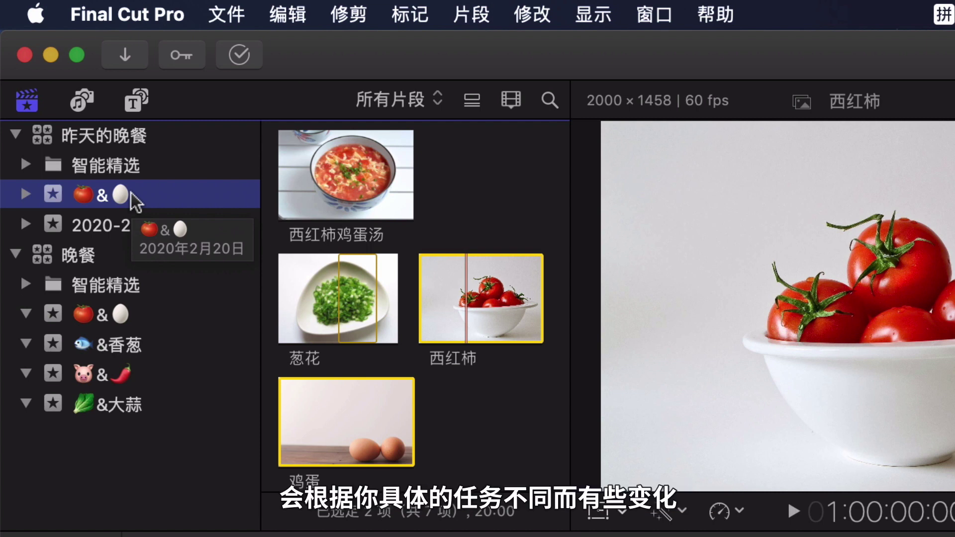
# Step: Rename the library to 我的 Vlog 2020
pyautogui.write('woVlog')
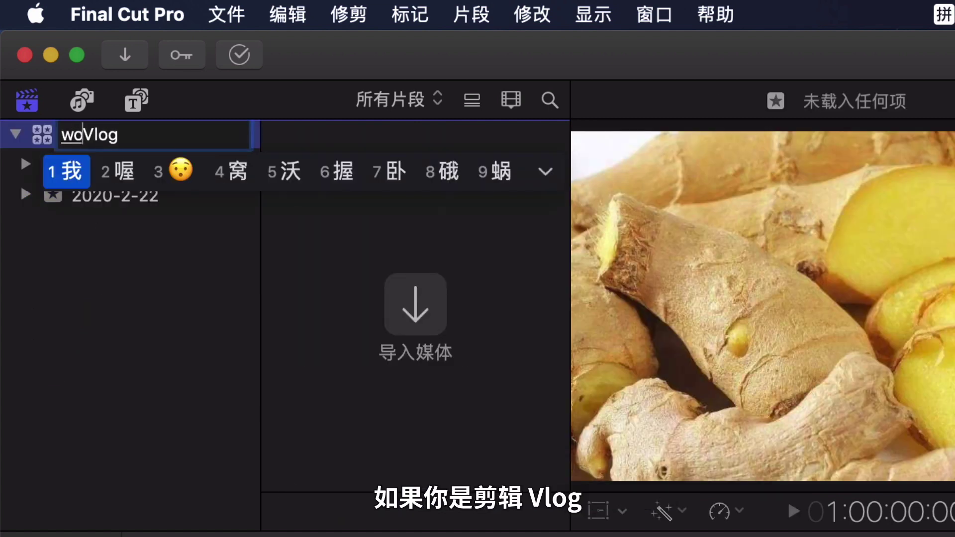
pyautogui.write('de')
pyautogui.press('space')
pyautogui.press('End')
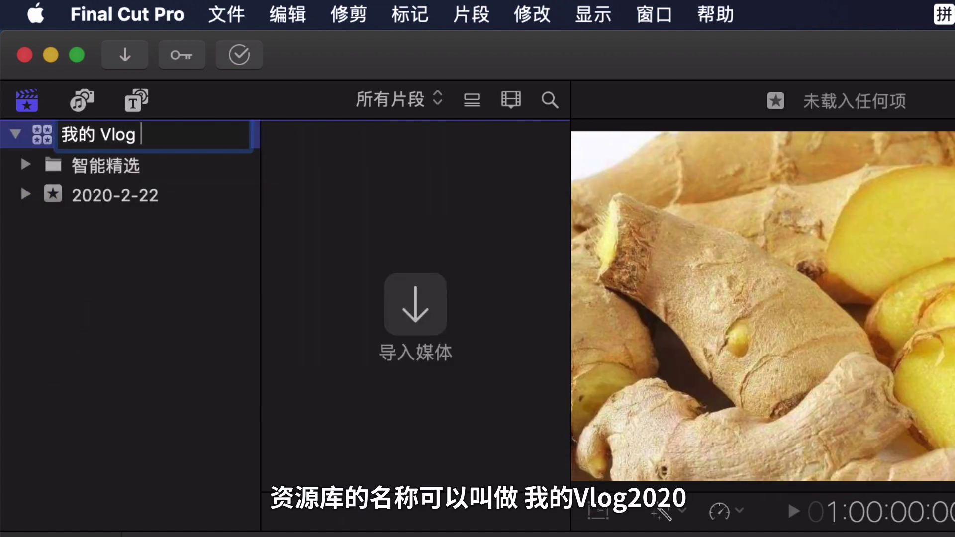
pyautogui.write('2020')
pyautogui.press('Return')
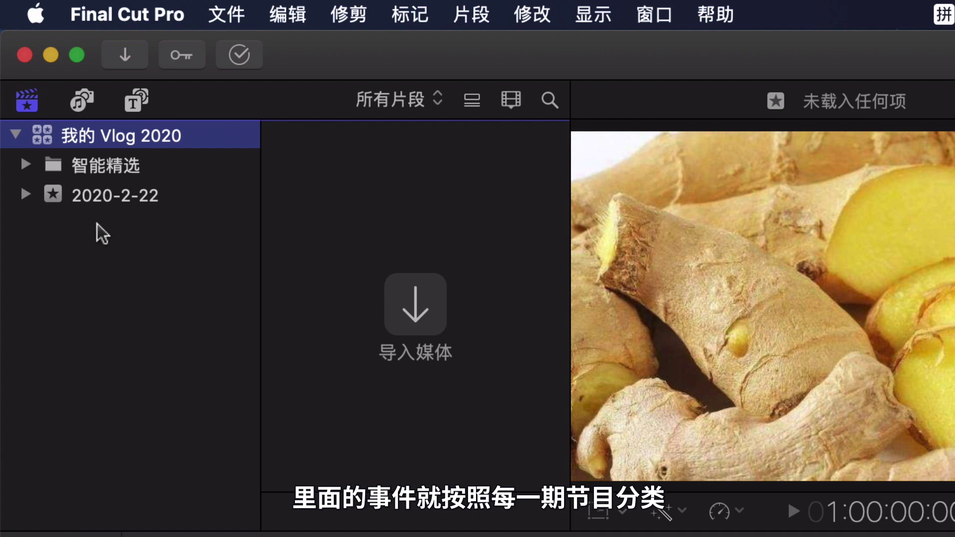
# Step: Rename the 2020-2-22 event to 1.1 元旦跨年
pyautogui.click(99, 204)
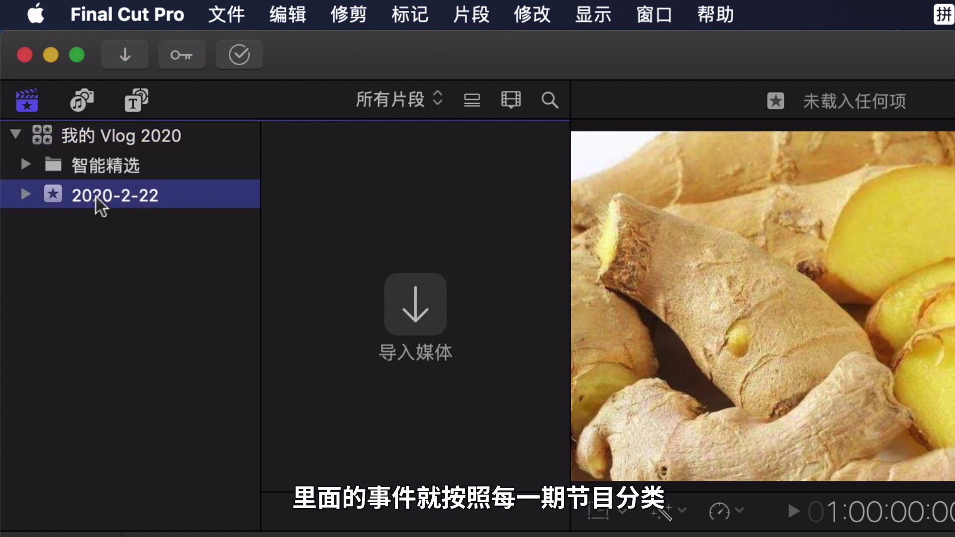
pyautogui.click(96, 199)
pyautogui.write('1.1 元旦跨年')
pyautogui.press('Return')
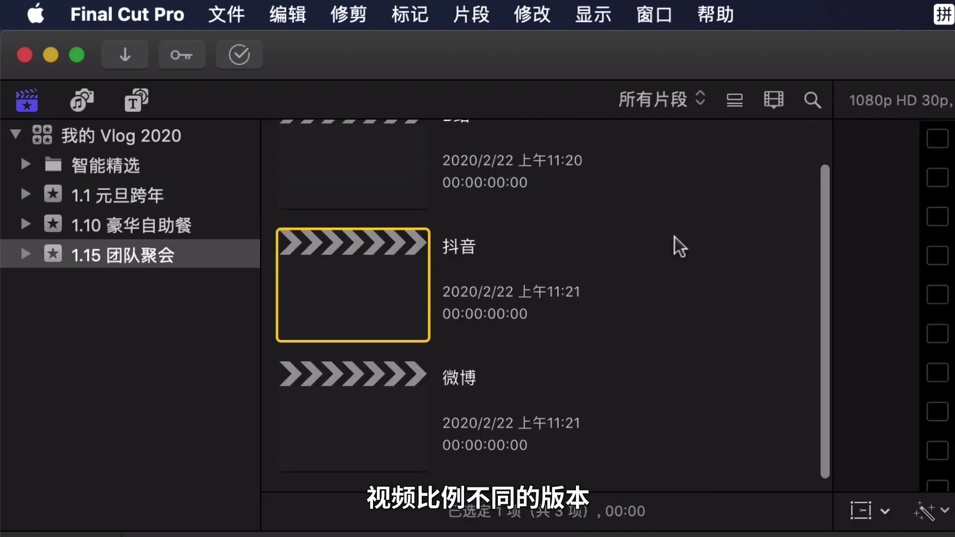
pyautogui.scroll(2, 674, 237)
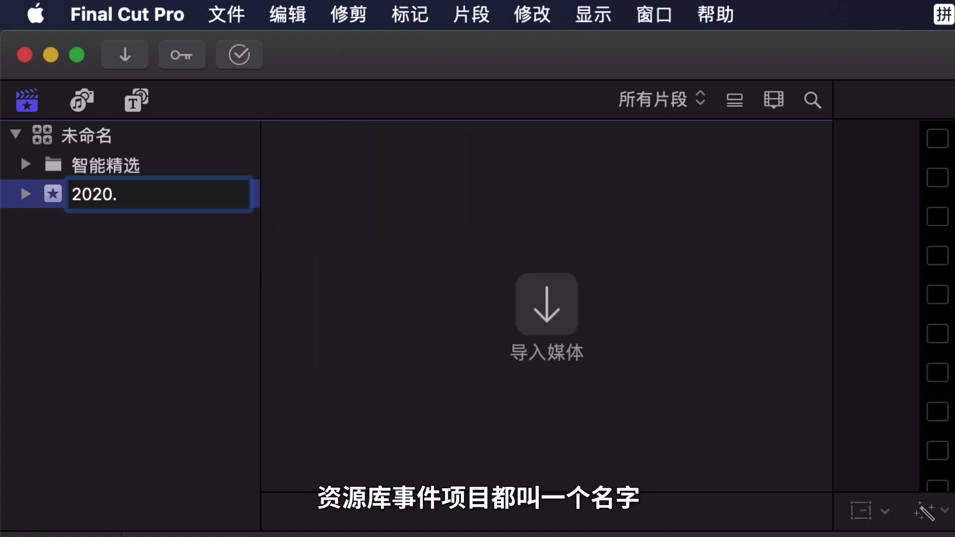
# Step: Name the event 2020.2.22 and add a new project to it with default settings
pyautogui.write('2.22')
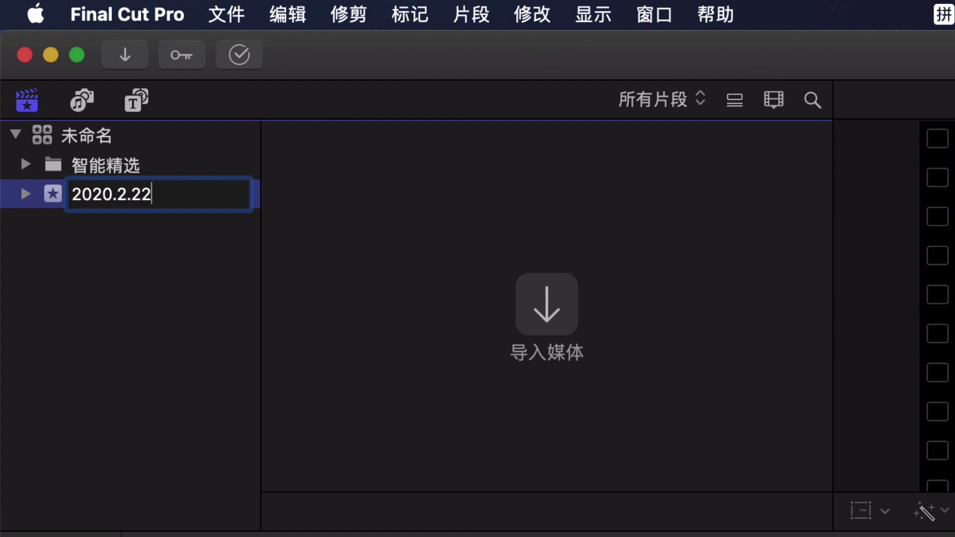
pyautogui.press('Return')
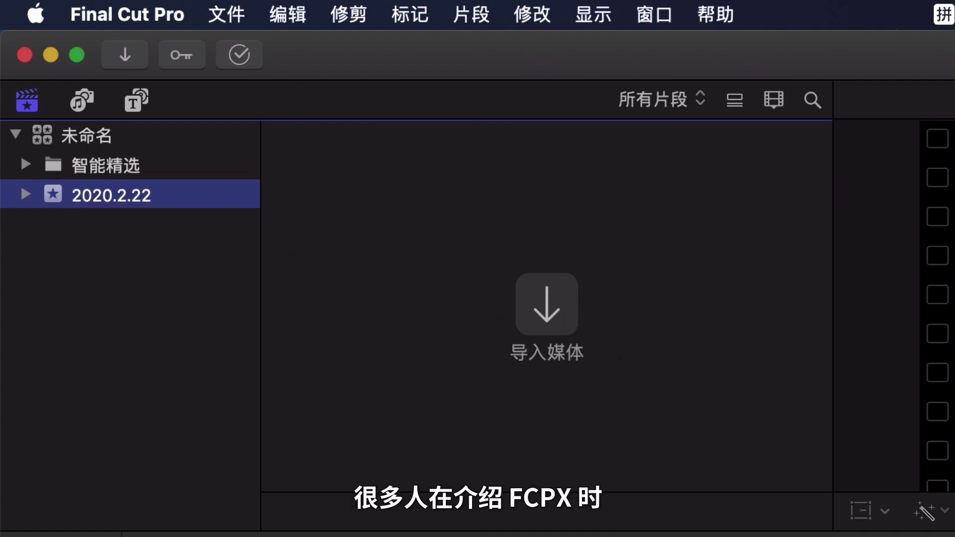
pyautogui.press('super+n')
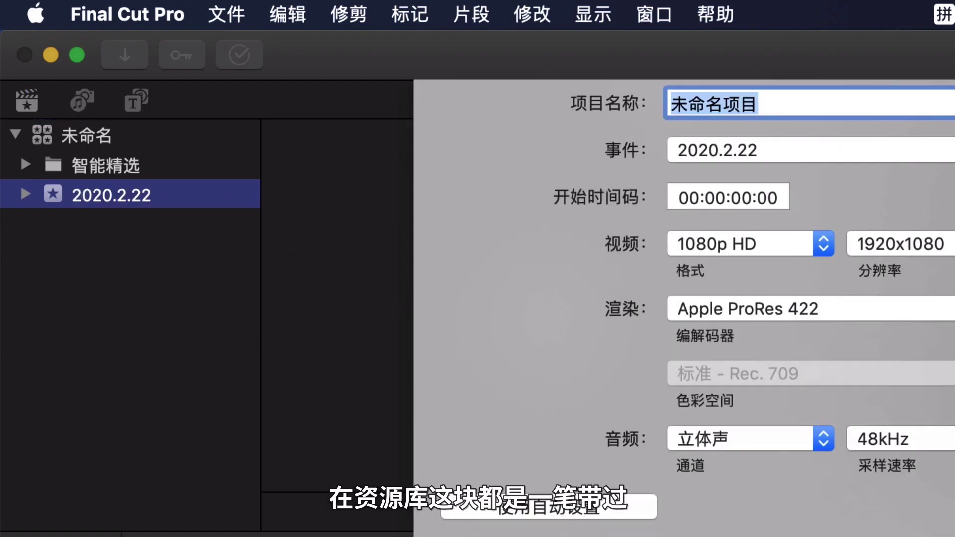
pyautogui.press('Return')
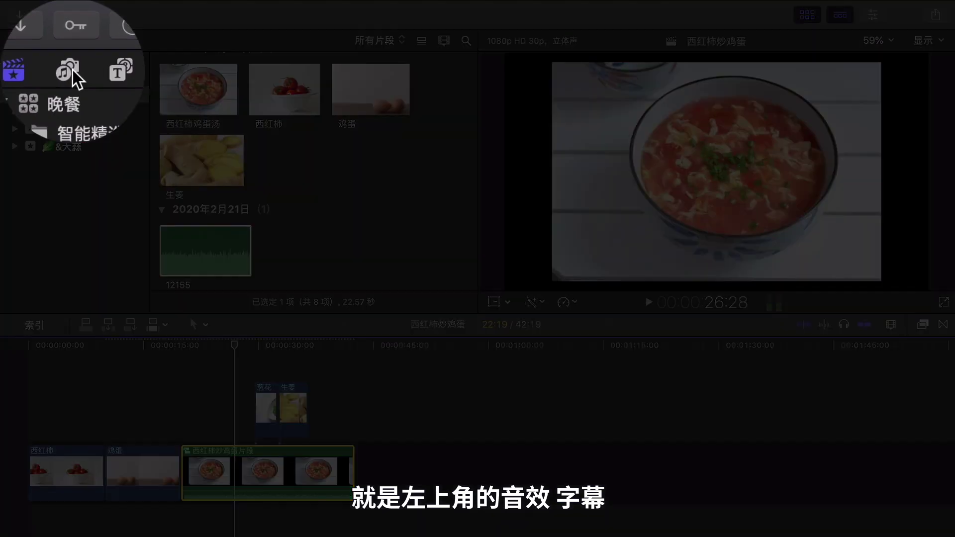
# Step: Browse the sound library and title templates, previewing the Tumble 3D title
pyautogui.click(73, 73)
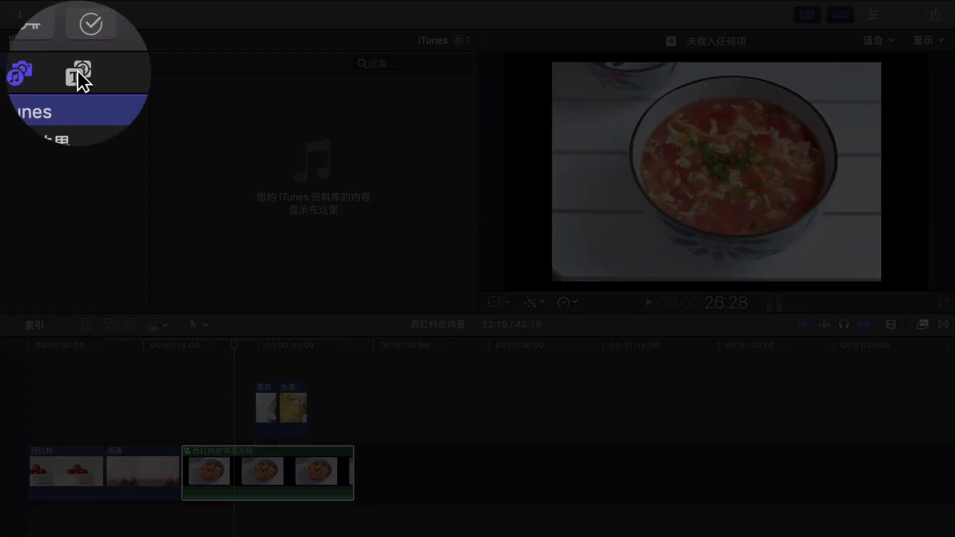
pyautogui.click(78, 40)
pyautogui.click(197, 115)
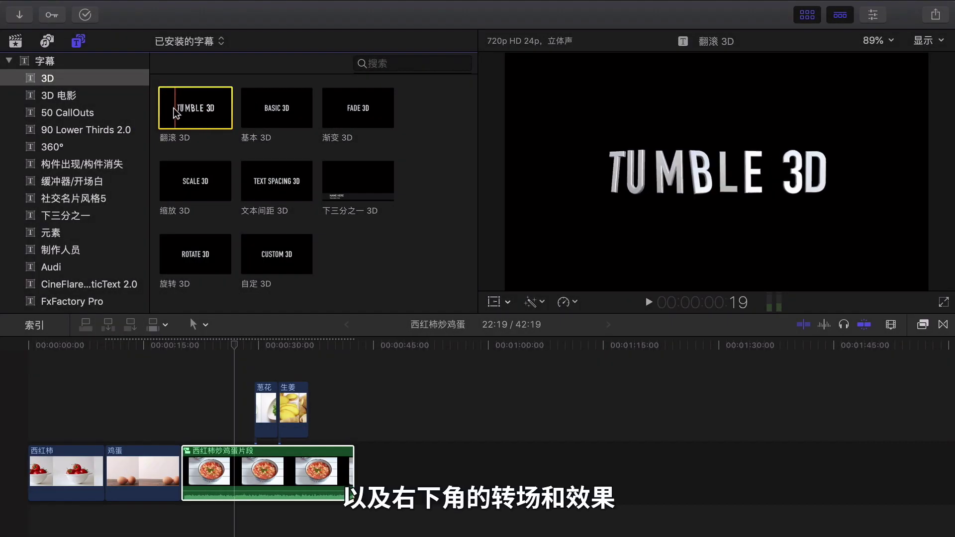
# Step: Show the Effects browser, then switch it to the Transitions browser
pyautogui.click(939, 324)
pyautogui.click(923, 325)
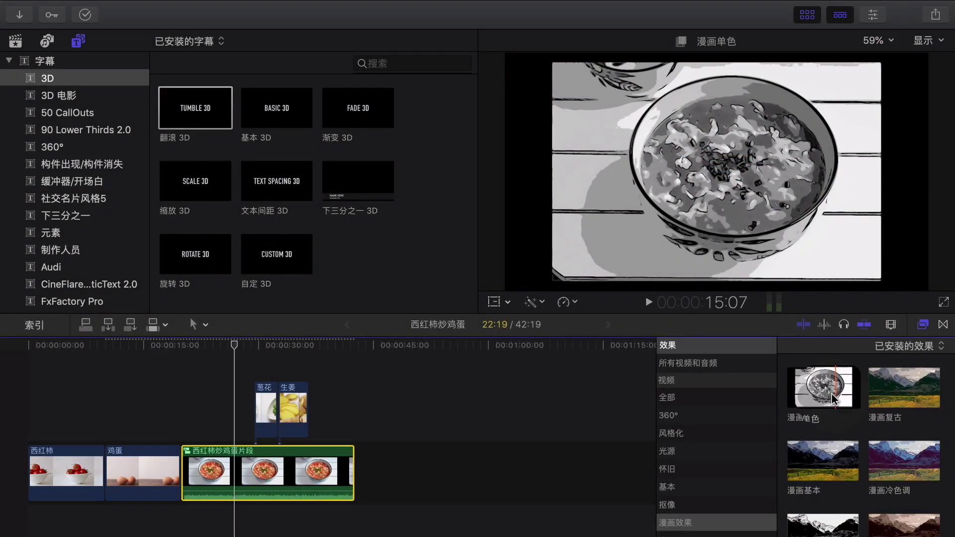
pyautogui.click(943, 324)
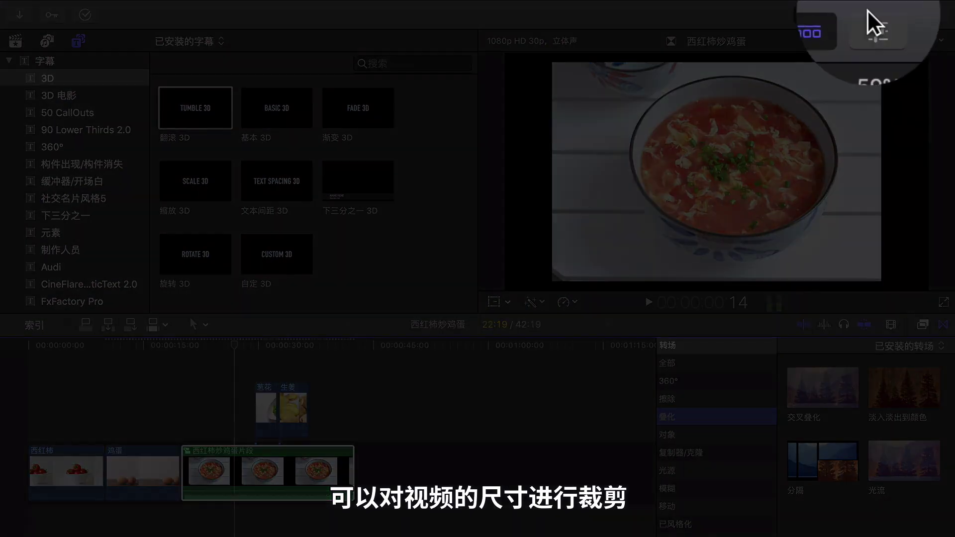
# Step: In the Inspector, scale the clip to about 203% and view its Color and Audio settings
pyautogui.click(873, 14)
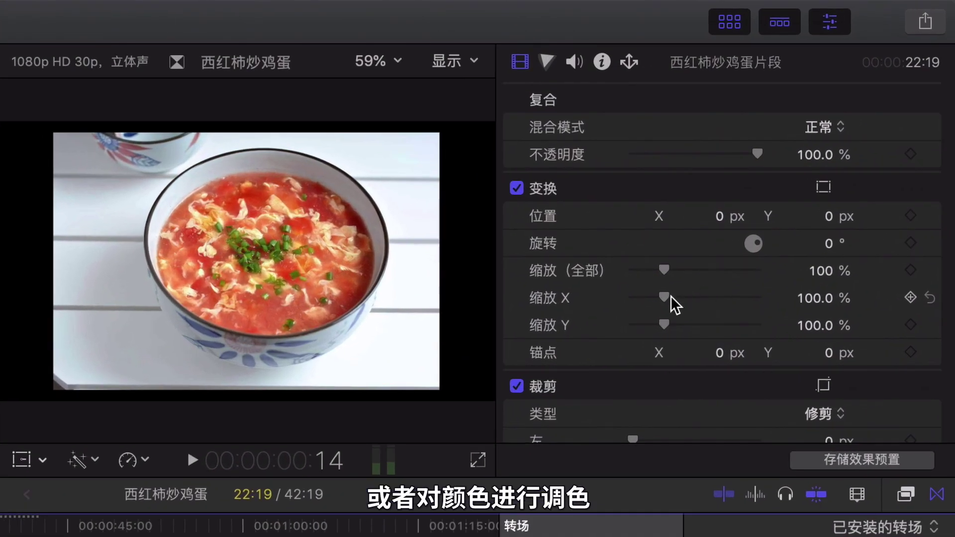
pyautogui.moveTo(765, 178); pyautogui.dragTo(782, 177)
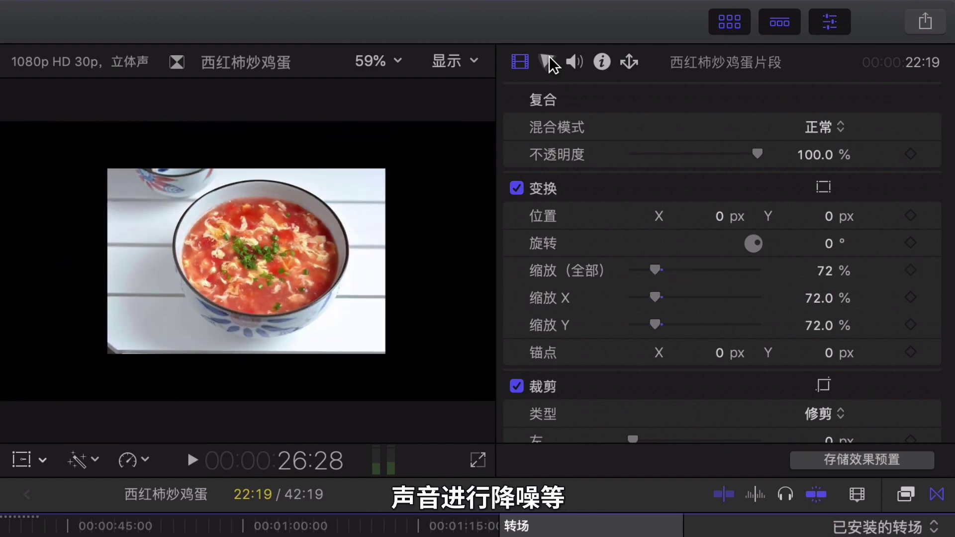
pyautogui.click(547, 61)
pyautogui.moveTo(543, 261); pyautogui.dragTo(559, 307)
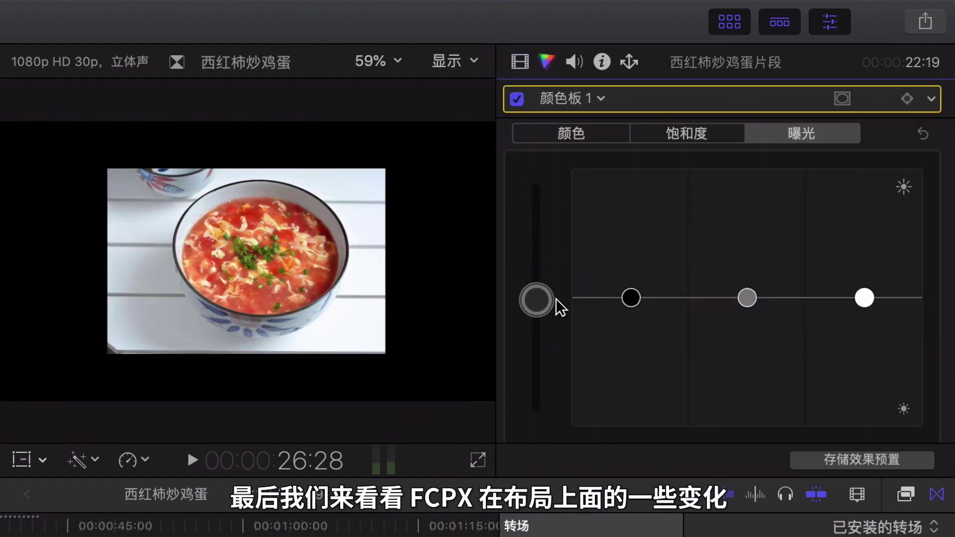
pyautogui.click(575, 61)
pyautogui.scroll(-2, 554, 296)
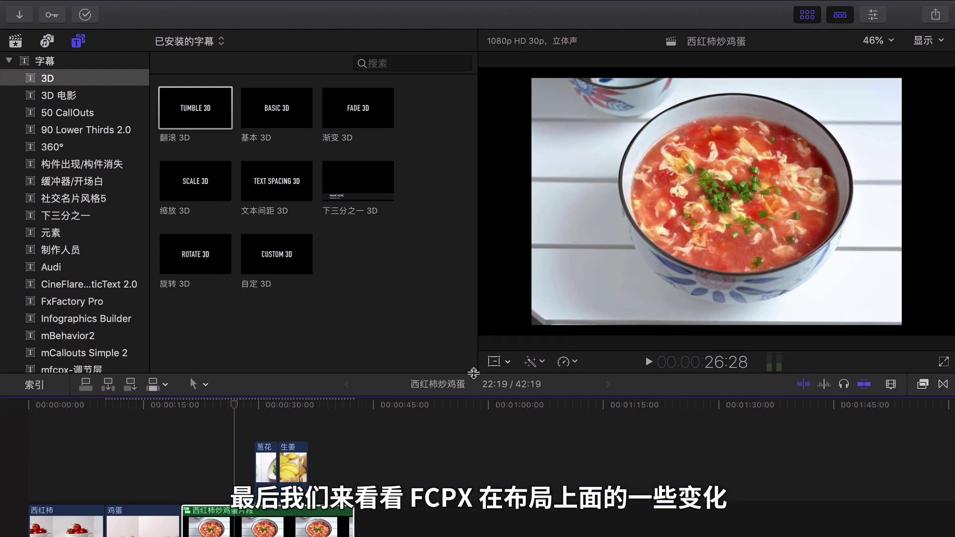
# Step: Make the timeline taller, narrow the viewer and library list, and show the event's clips
pyautogui.moveTo(474, 373); pyautogui.dragTo(474, 362)
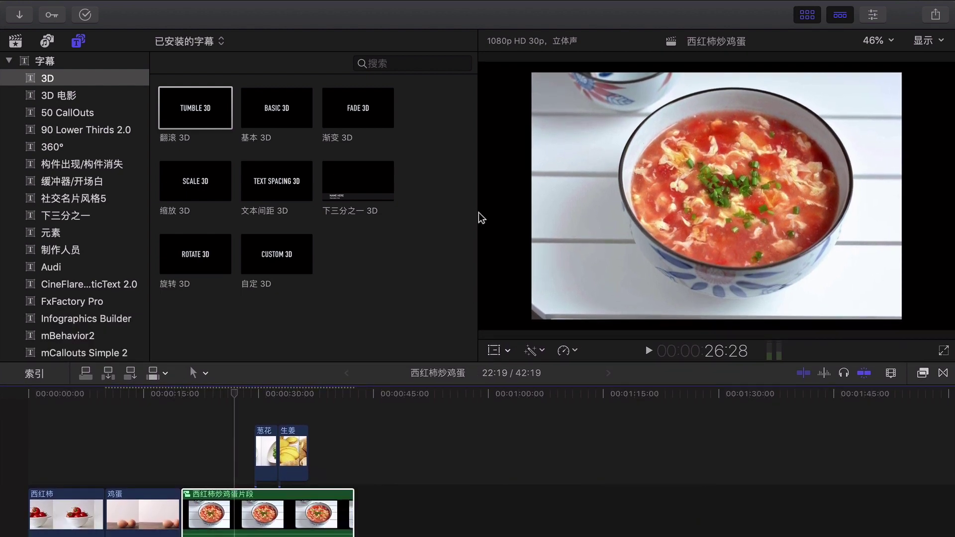
pyautogui.moveTo(479, 213); pyautogui.dragTo(371, 213)
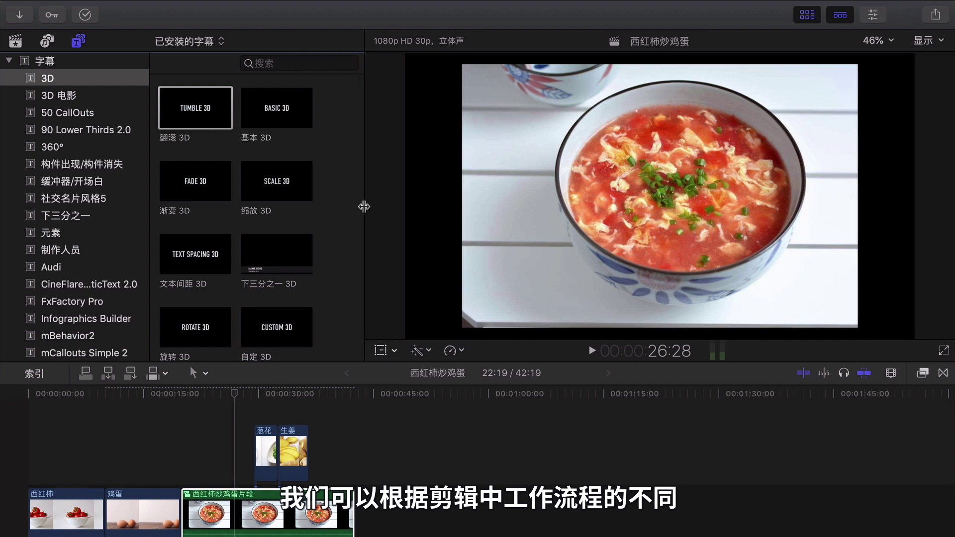
pyautogui.click(16, 43)
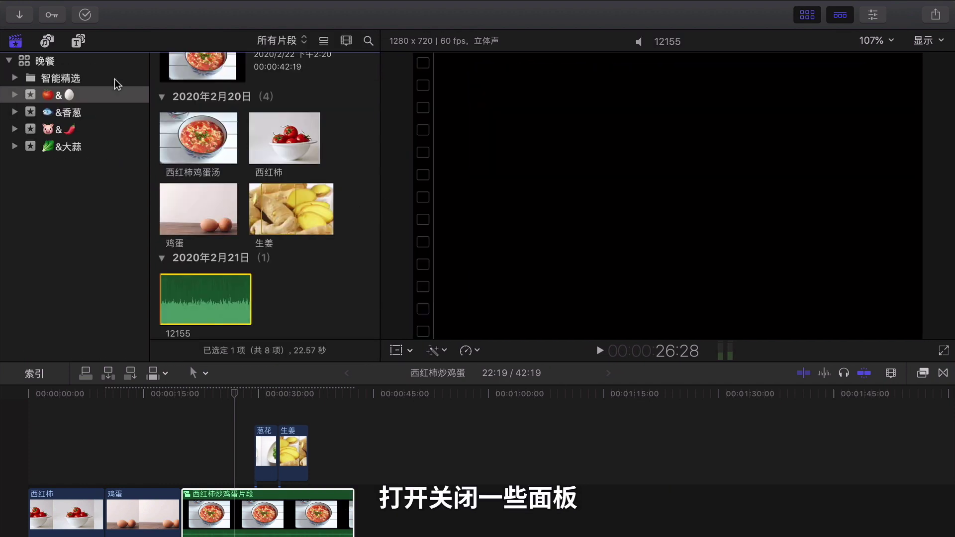
pyautogui.moveTo(150, 209); pyautogui.dragTo(3, 242)
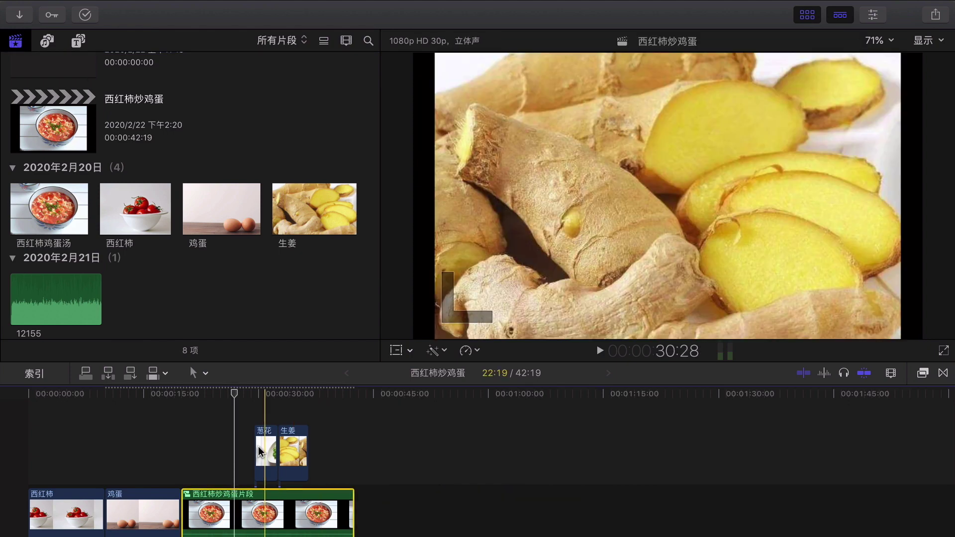
pyautogui.click(230, 446)
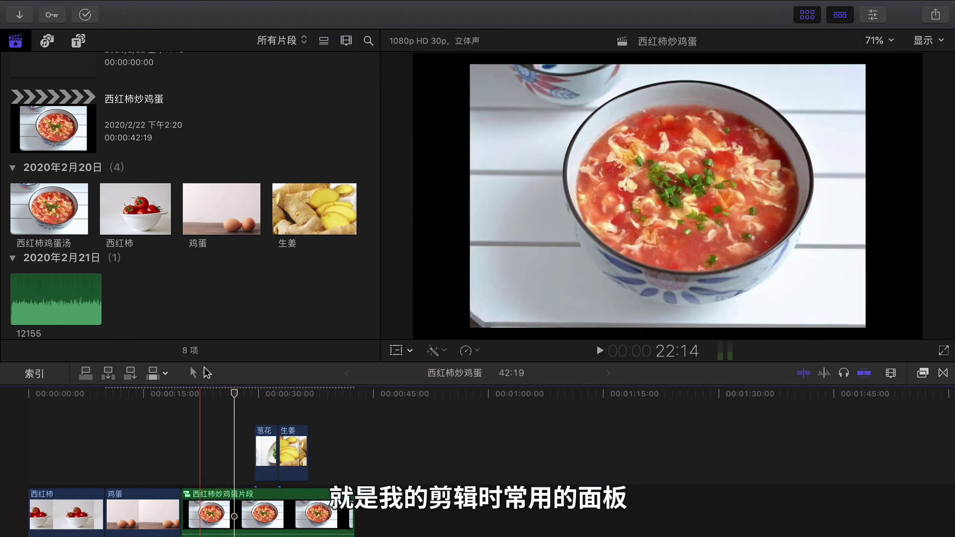
pyautogui.scroll(2, 241, 251)
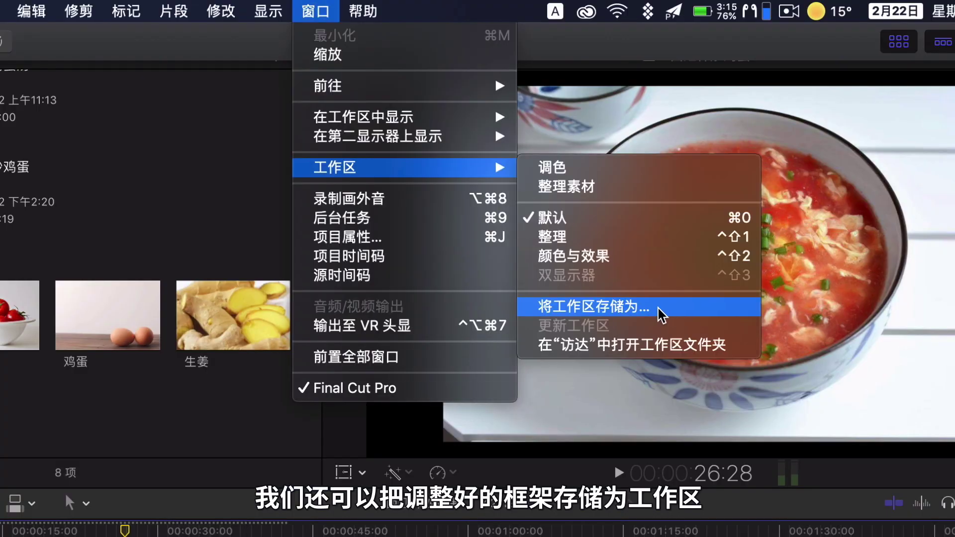
# Step: Switch to the 整理素材 workspace, then return to the Default workspace
pyautogui.click(672, 187)
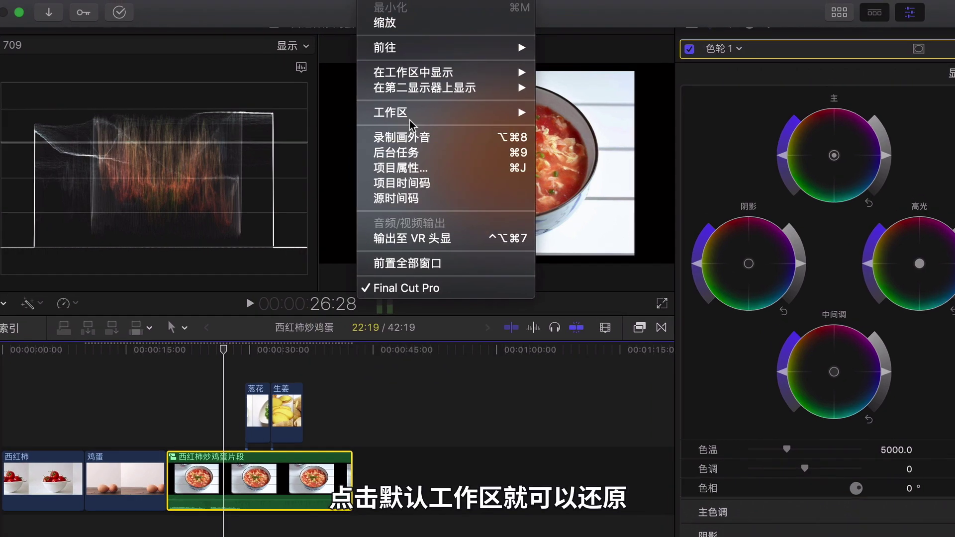
pyautogui.moveTo(423, 108)
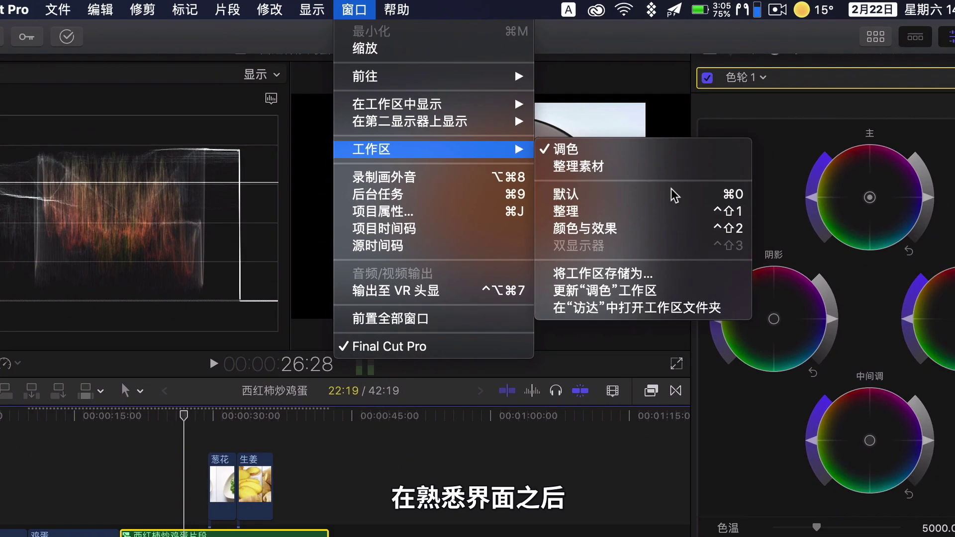
pyautogui.click(619, 238)
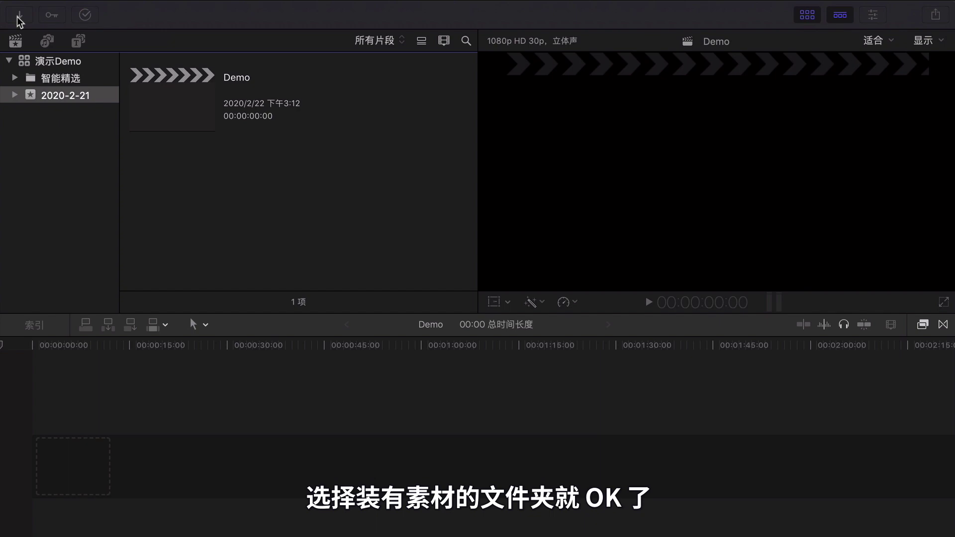
# Step: Import seventeen selected videos from the 视频素材 folder into the 2020-2-21 event
pyautogui.click(18, 15)
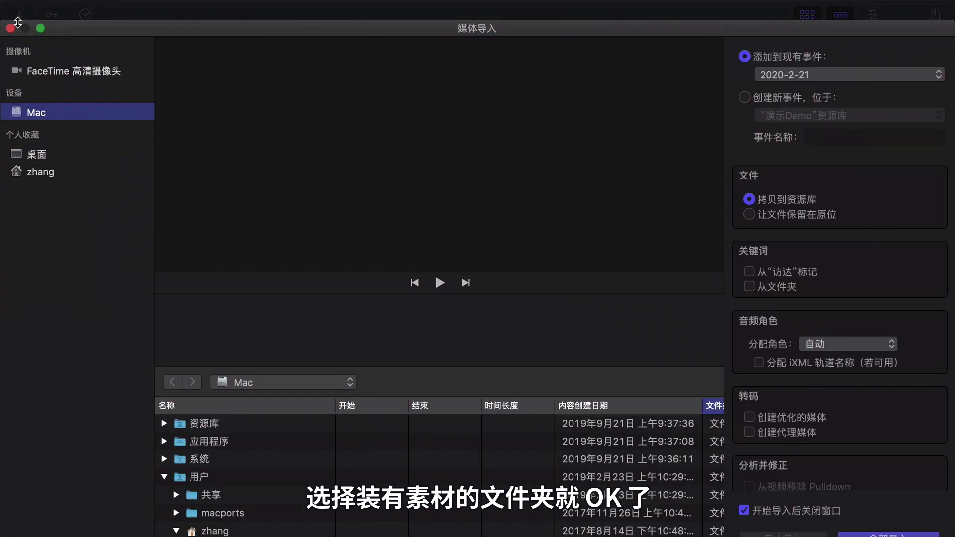
pyautogui.click(249, 472)
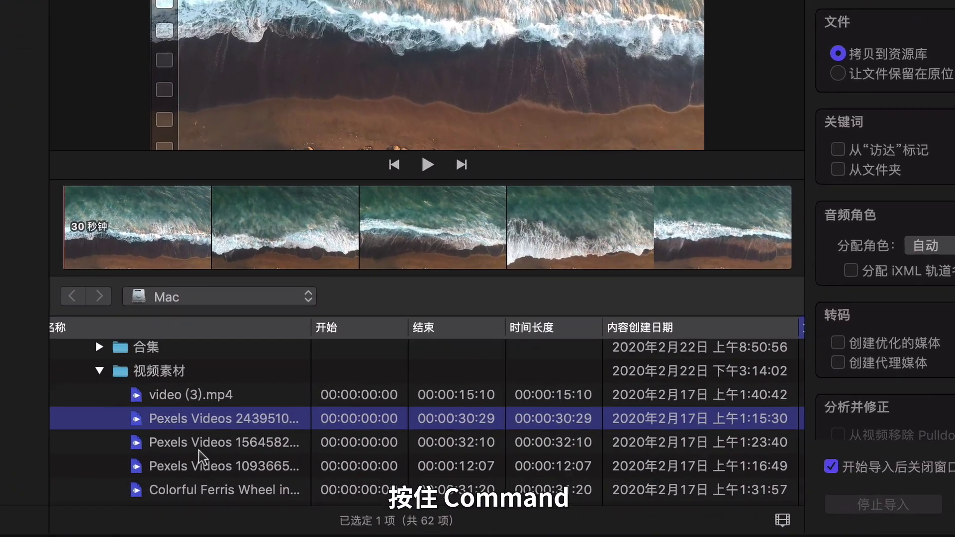
pyautogui.keyDown('super'); pyautogui.click(198, 460); pyautogui.keyUp('super')
pyautogui.scroll(-3, 198, 460)
pyautogui.keyDown('super'); pyautogui.click(198, 443); pyautogui.keyUp('super')
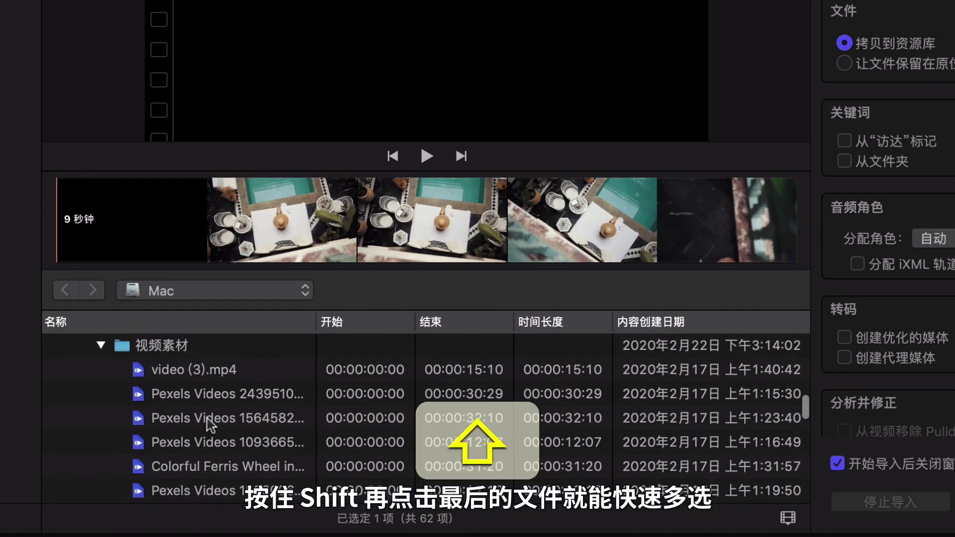
pyautogui.keyDown('shift'); pyautogui.click(209, 420); pyautogui.keyUp('shift')
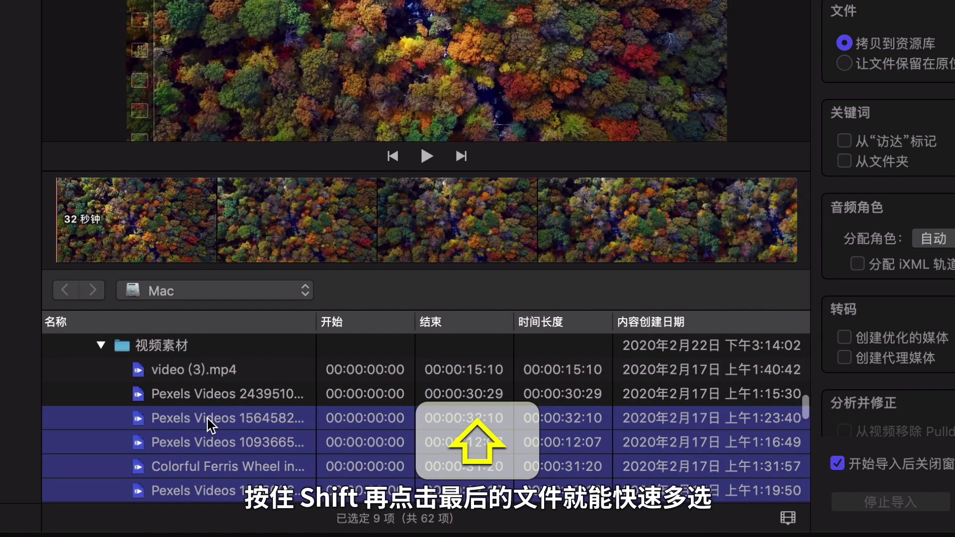
pyautogui.scroll(-5, 214, 434)
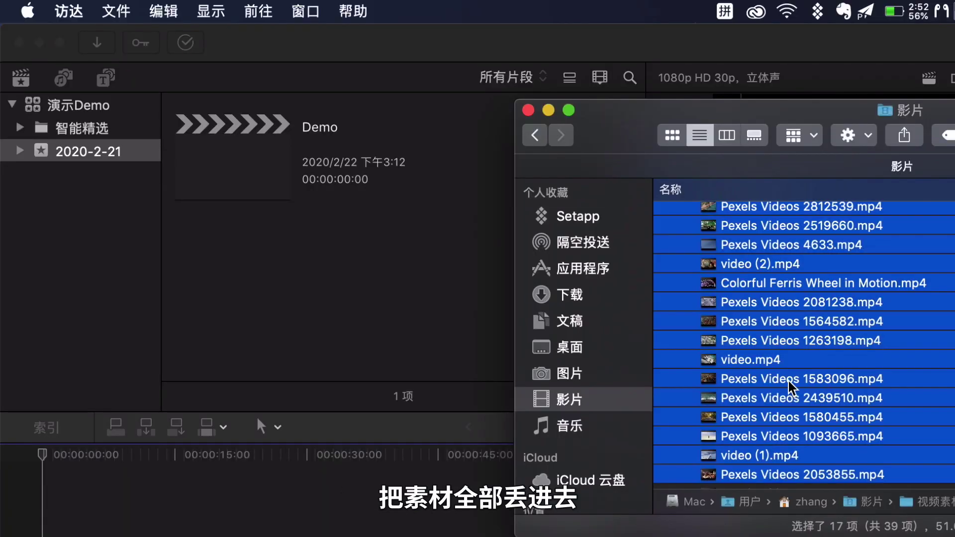
pyautogui.moveTo(789, 382); pyautogui.dragTo(324, 332)
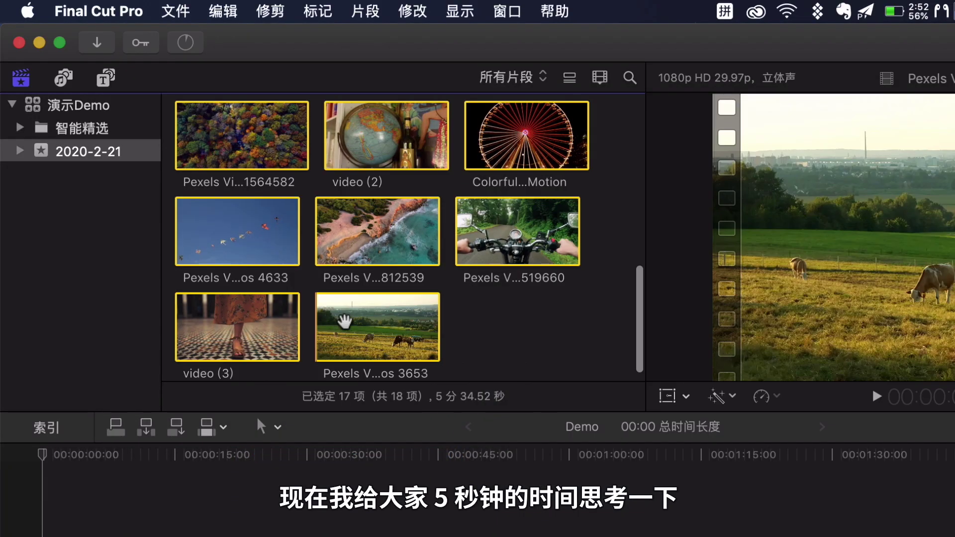
pyautogui.scroll(3, 340, 248)
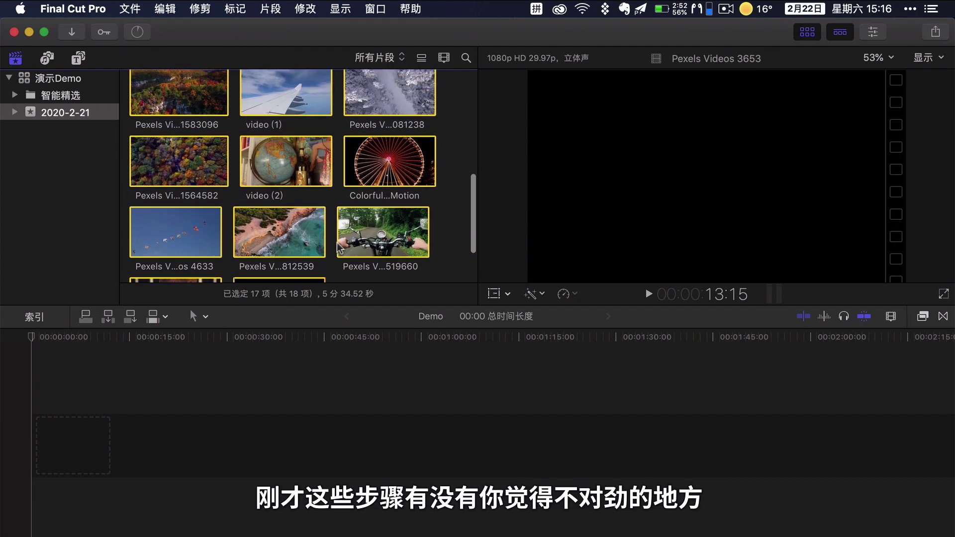
# Step: Deselect the imported clips and expand the 视频素材 folder in Finder
pyautogui.click(434, 239)
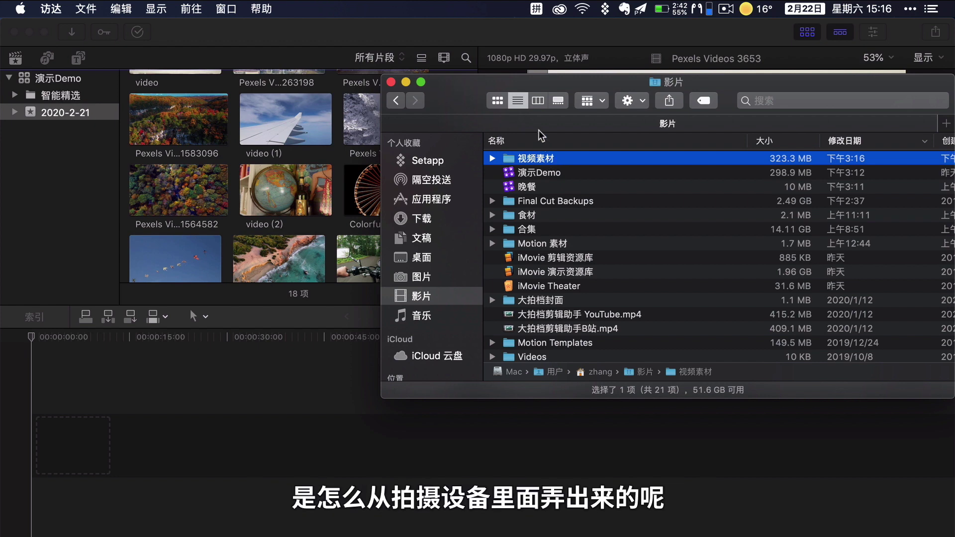
pyautogui.click(493, 159)
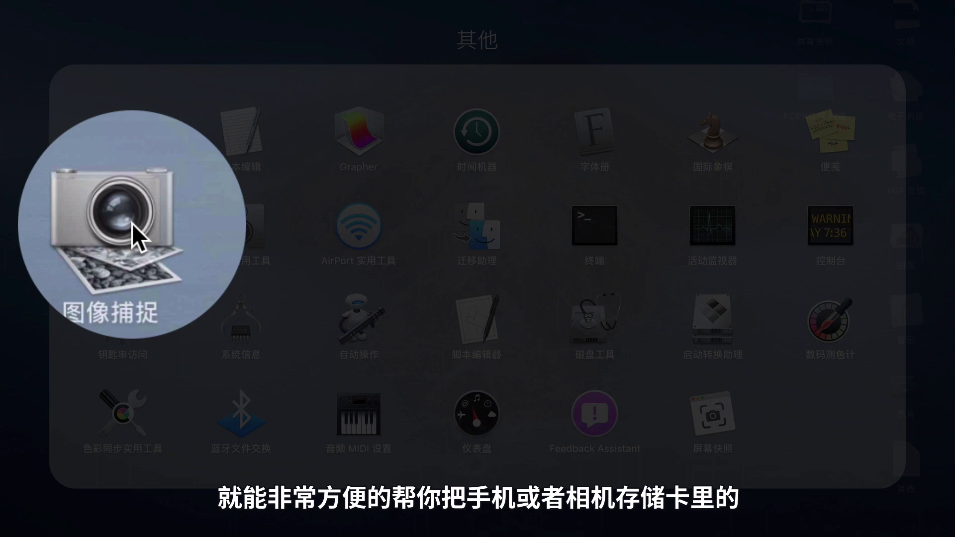
# Step: In Image Capture, import the six chosen phone photos and videos to the Desktop
pyautogui.click(132, 223)
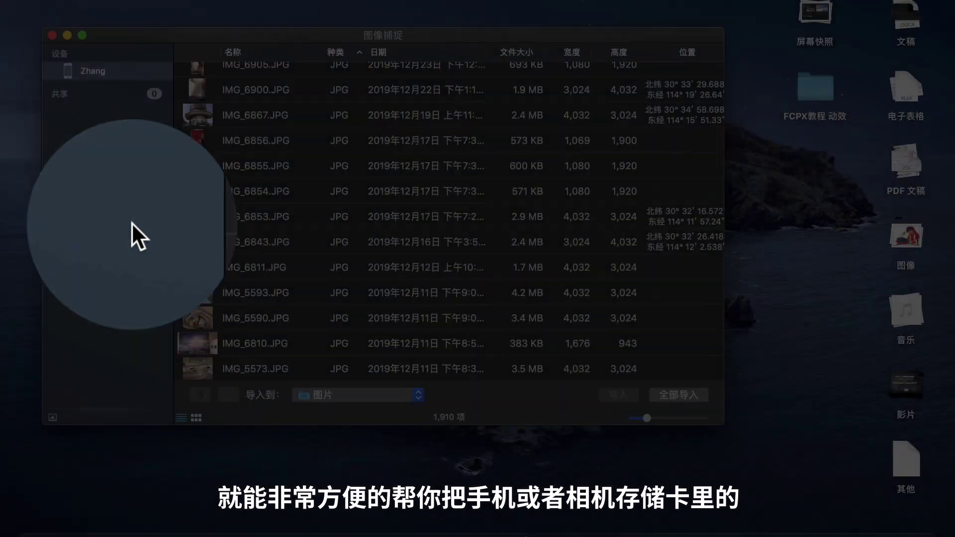
pyautogui.click(401, 395)
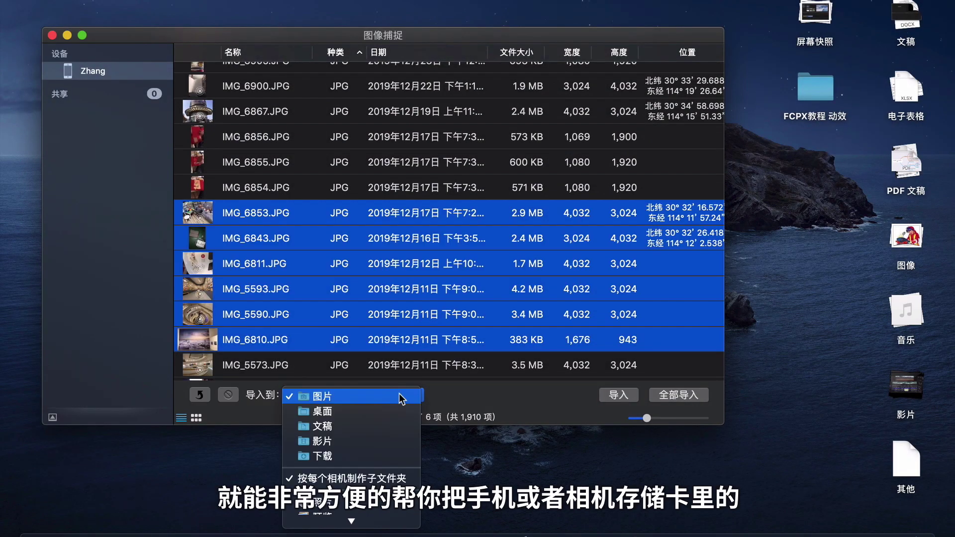
pyautogui.click(387, 412)
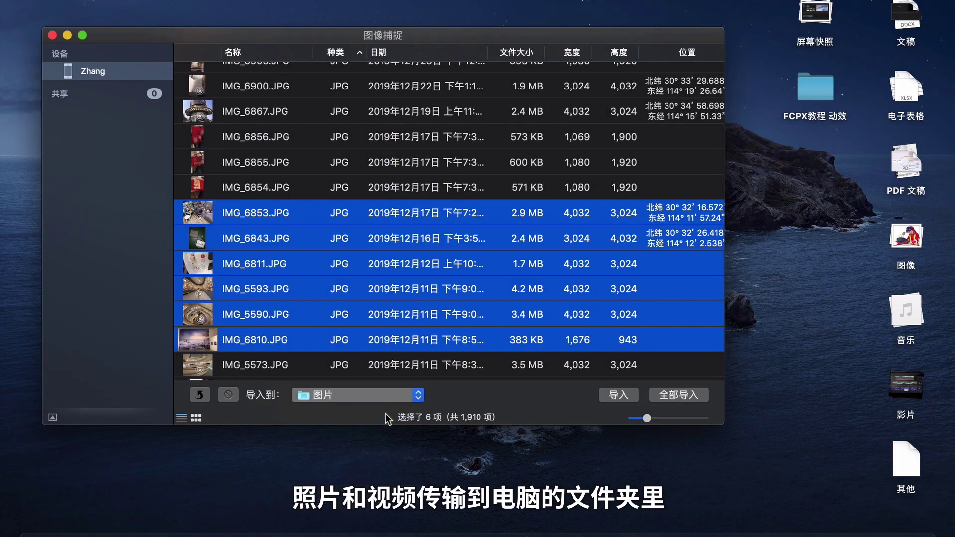
pyautogui.click(629, 398)
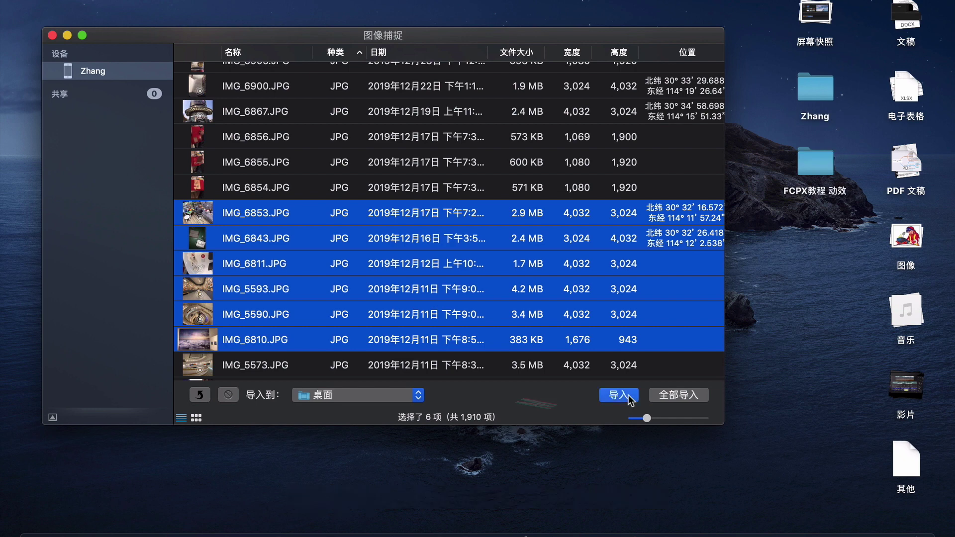
pyautogui.click(631, 398)
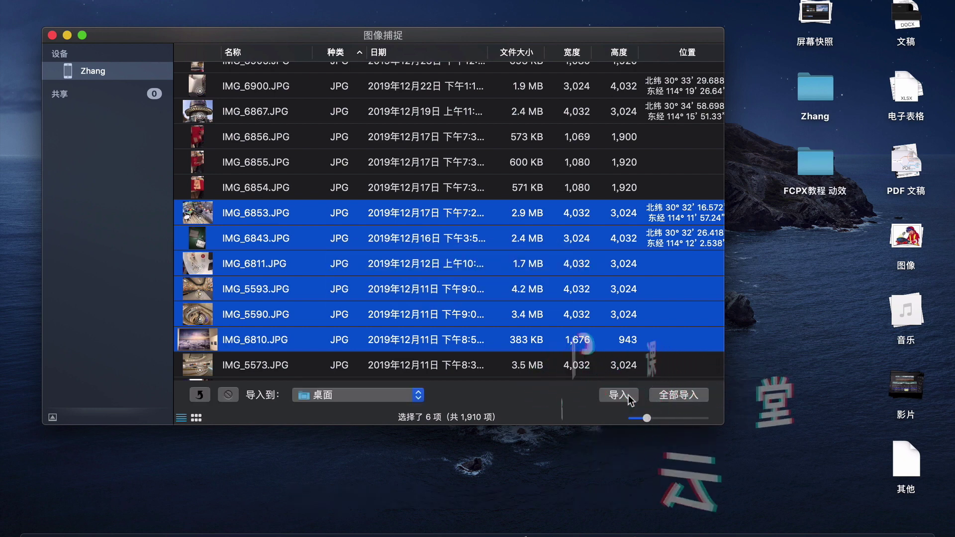
# Step: Open the new desktop folder and Quick Look preview IMG_5590.MOV
pyautogui.doubleClick(815, 89)
pyautogui.click(358, 255)
pyautogui.click(387, 141)
pyautogui.press('space')
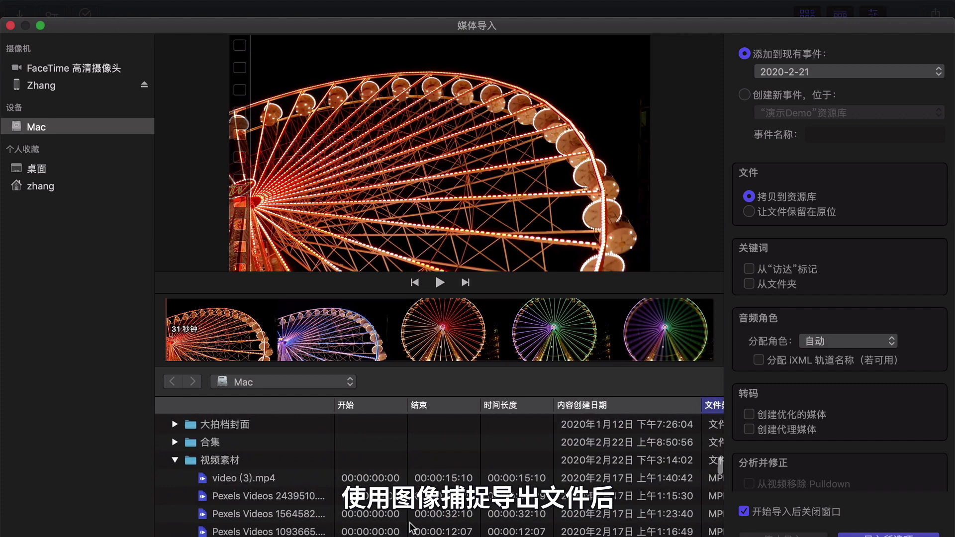
pyautogui.scroll(-2, 412, 528)
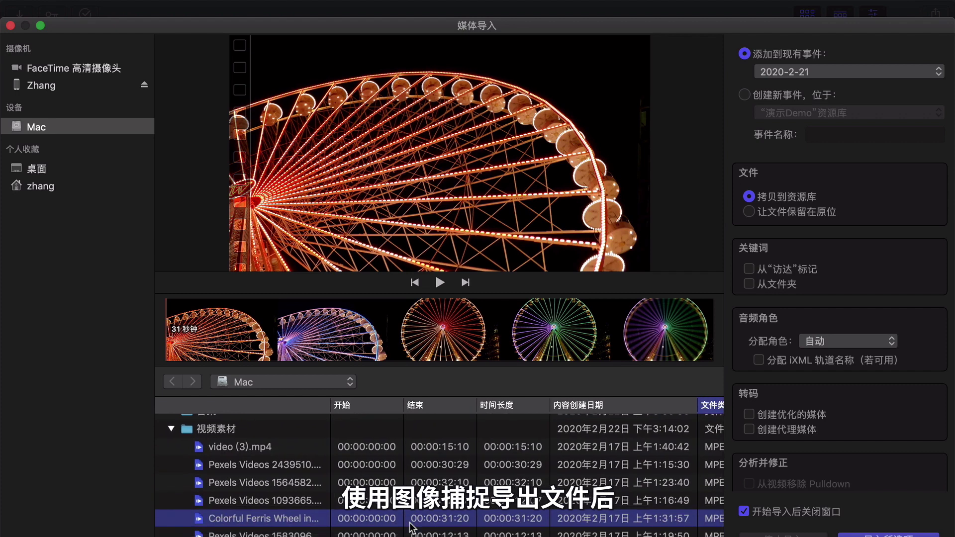
pyautogui.scroll(-2, 412, 529)
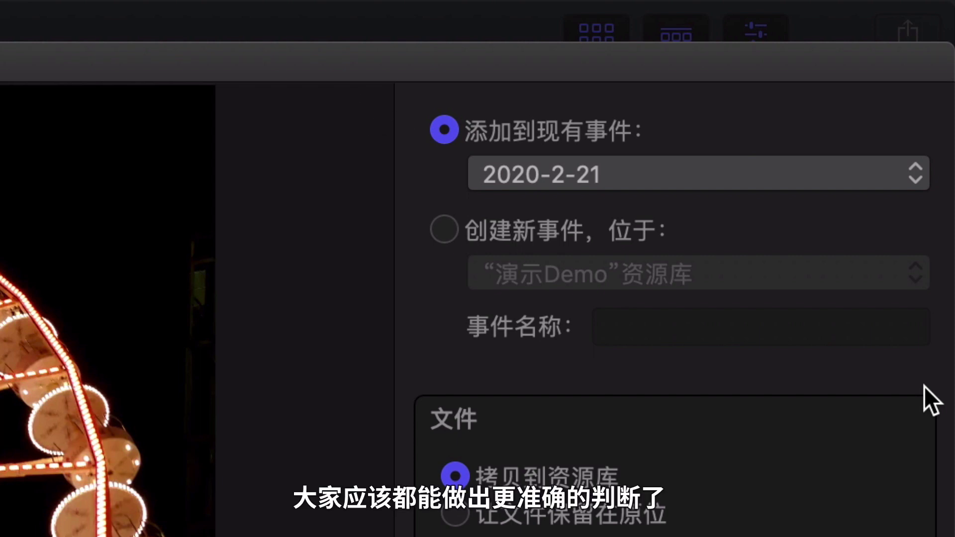
pyautogui.click(614, 235)
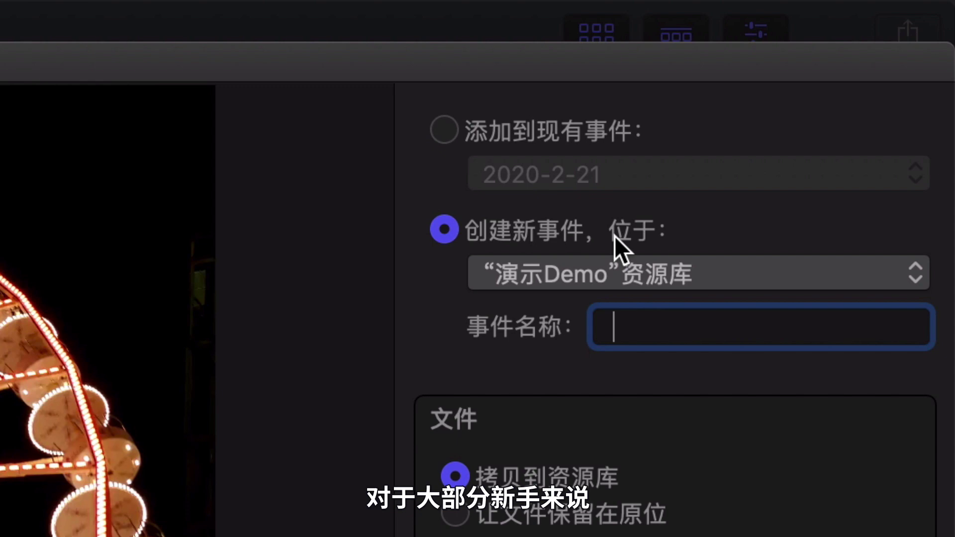
pyautogui.click(564, 135)
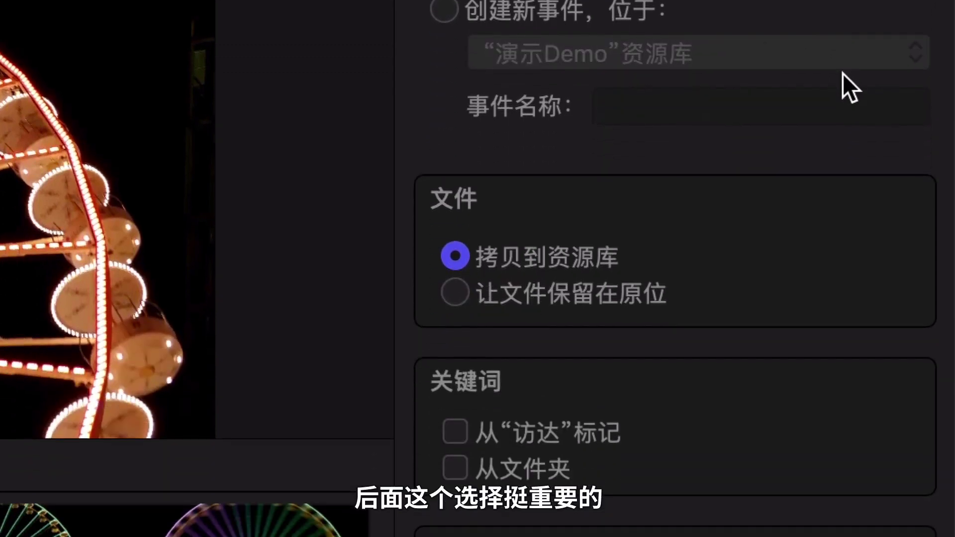
pyautogui.scroll(-2, 810, 237)
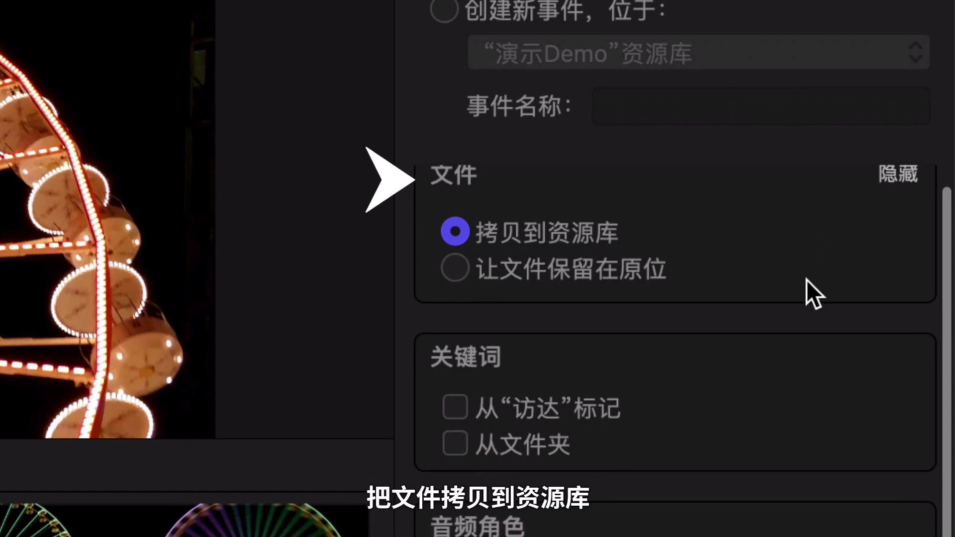
pyautogui.scroll(1, 807, 280)
pyautogui.moveTo(807, 280)
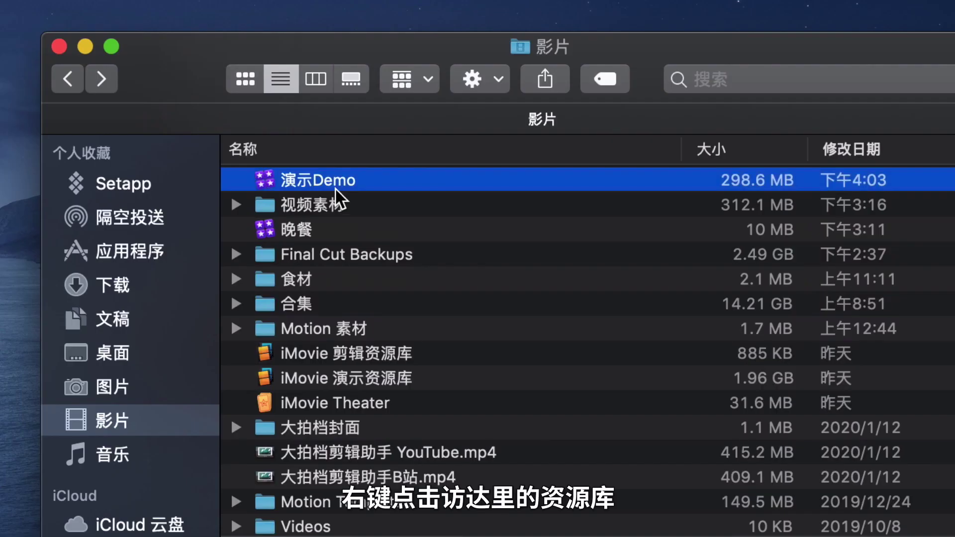
# Step: Show the 演示Demo package contents, expanding 2020-2-21 and Original Media to reveal the Pexels mp4 files
pyautogui.rightClick(336, 189)
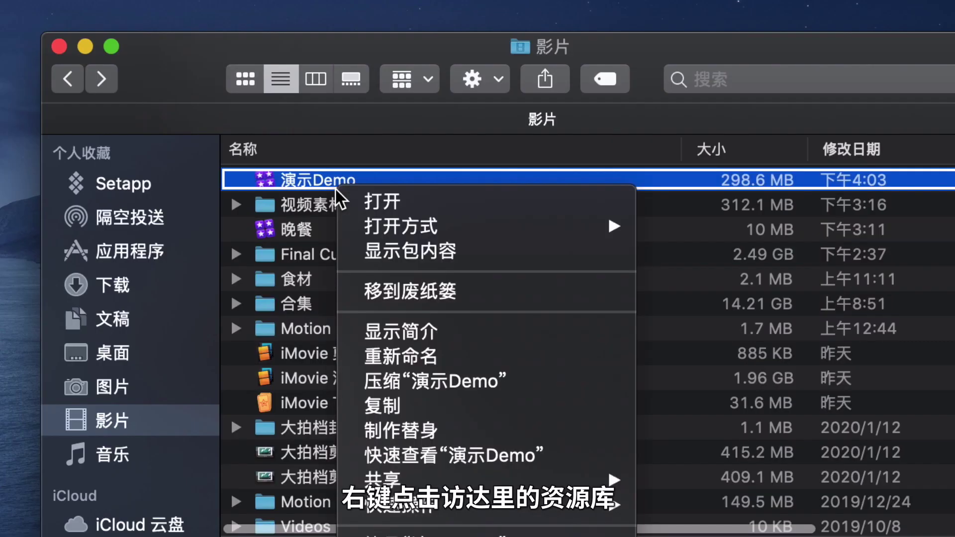
pyautogui.click(413, 256)
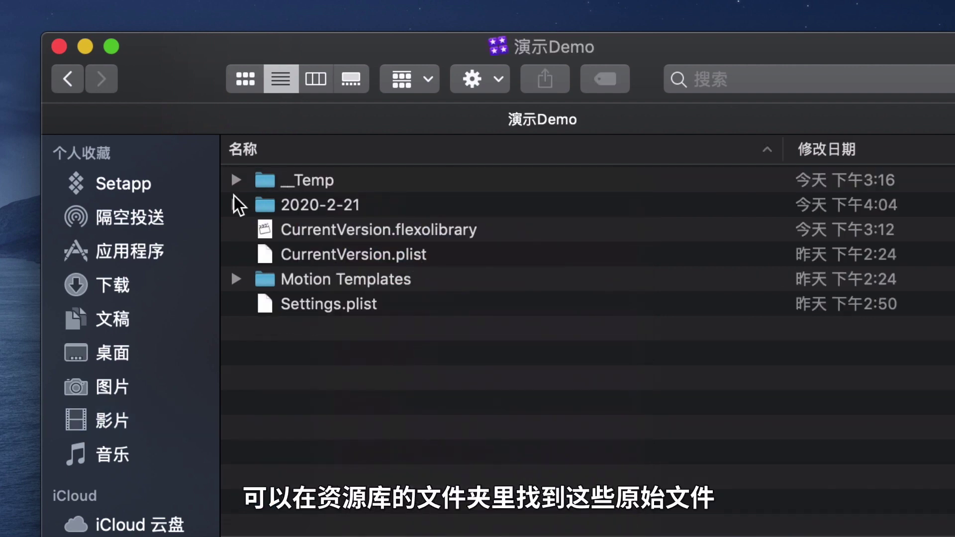
pyautogui.click(236, 202)
pyautogui.click(262, 281)
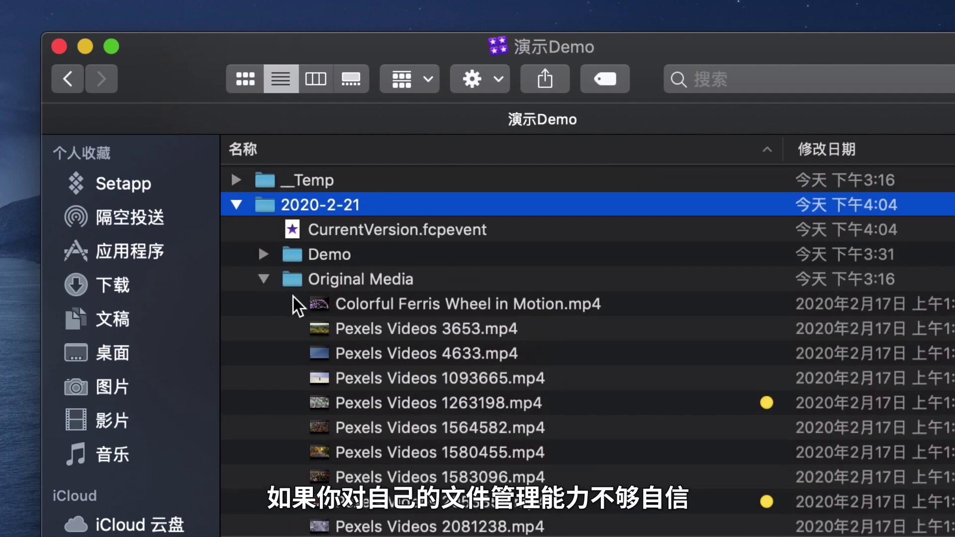
pyautogui.click(395, 429)
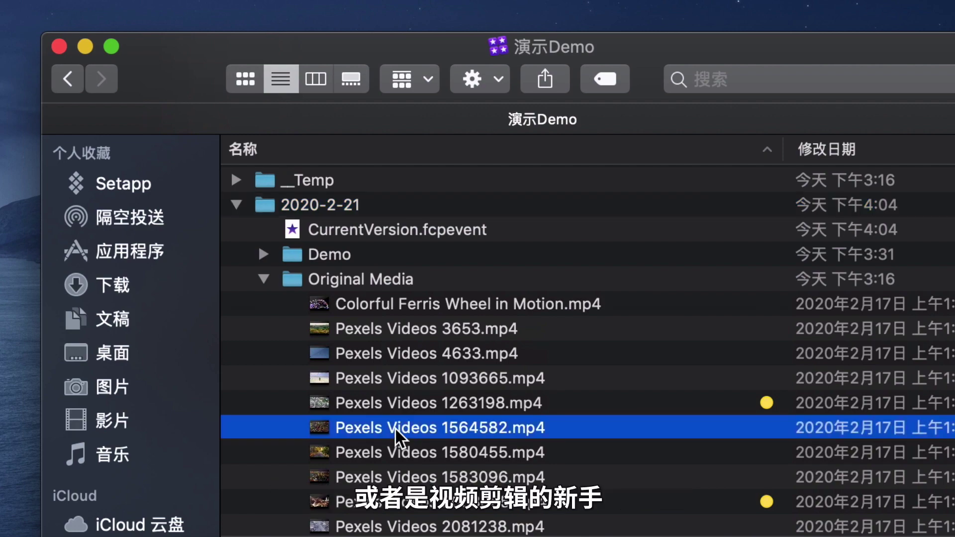
pyautogui.click(401, 387)
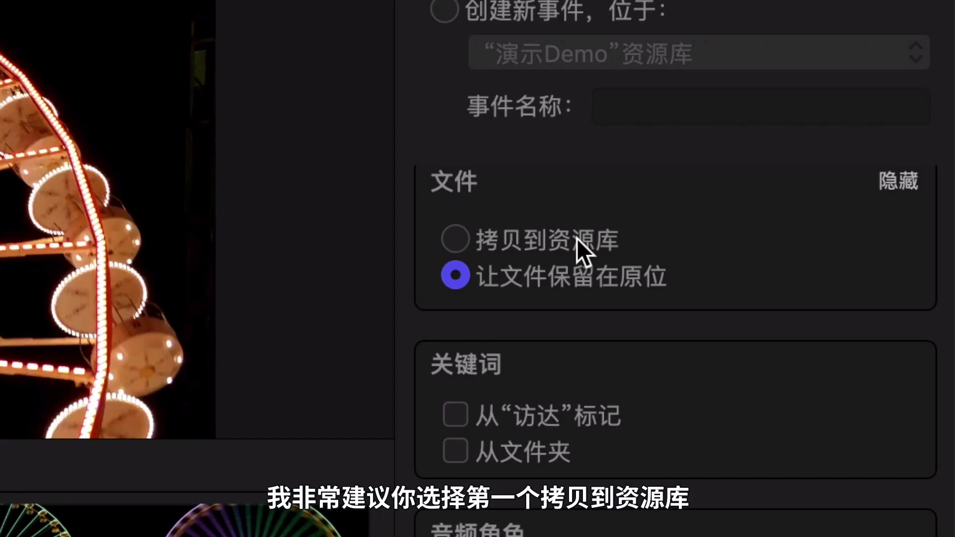
# Step: Compare the Copy to library and Leave files in place options in the Files section
pyautogui.click(577, 238)
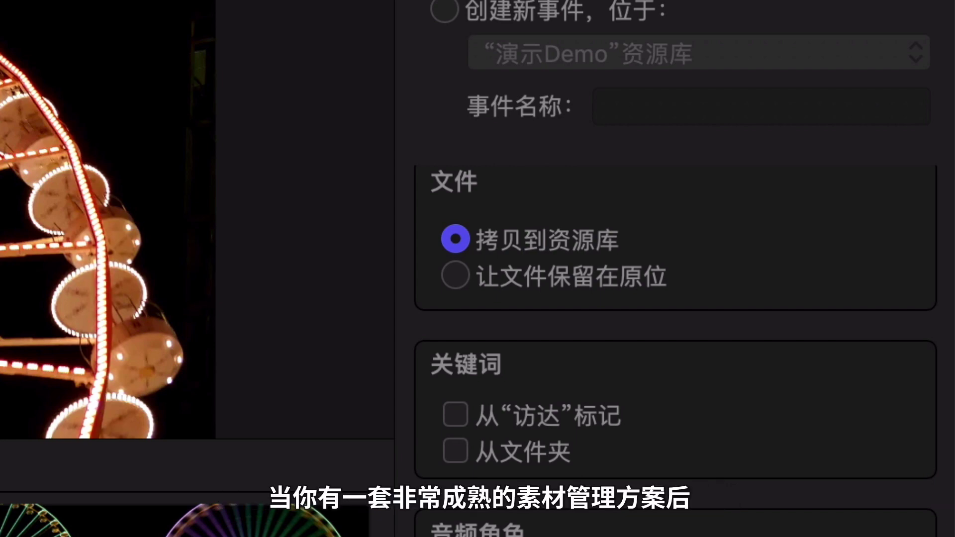
pyautogui.click(577, 277)
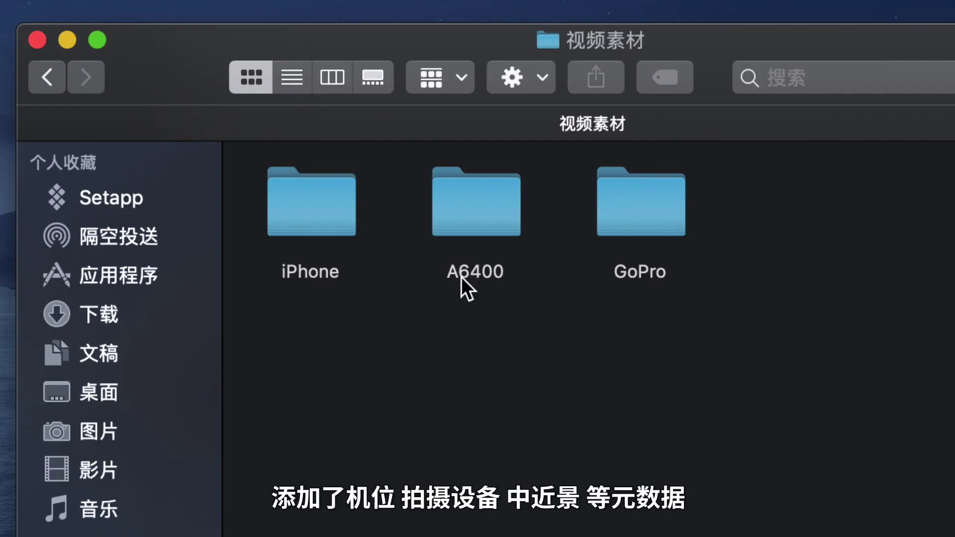
# Step: Open the A6400 folder, then enable keywords from Finder tags on import
pyautogui.doubleClick(478, 201)
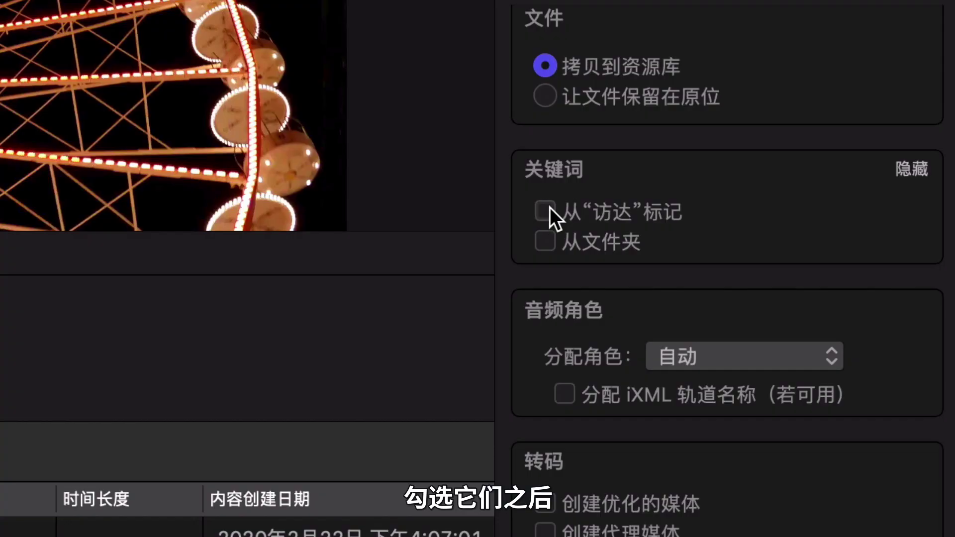
pyautogui.click(546, 211)
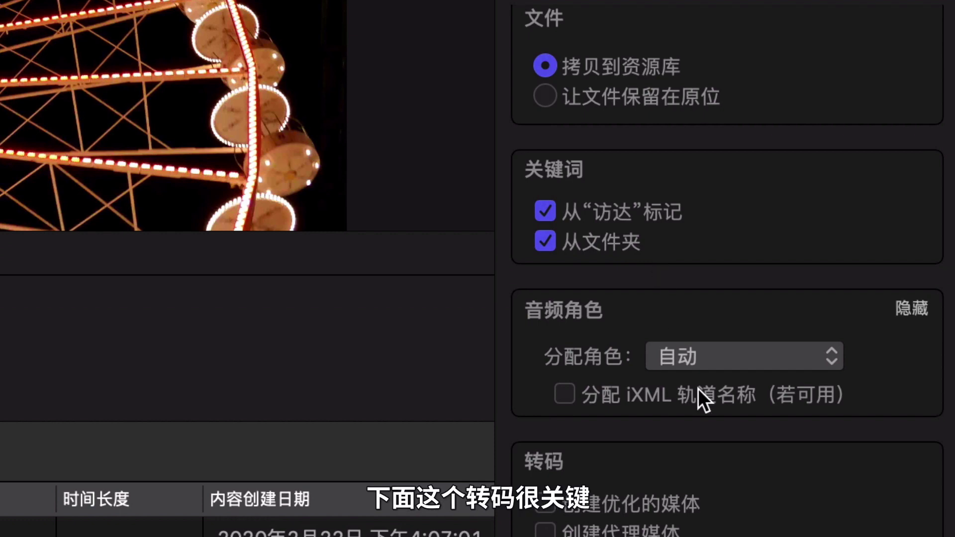
pyautogui.scroll(-2, 697, 389)
pyautogui.moveTo(646, 300)
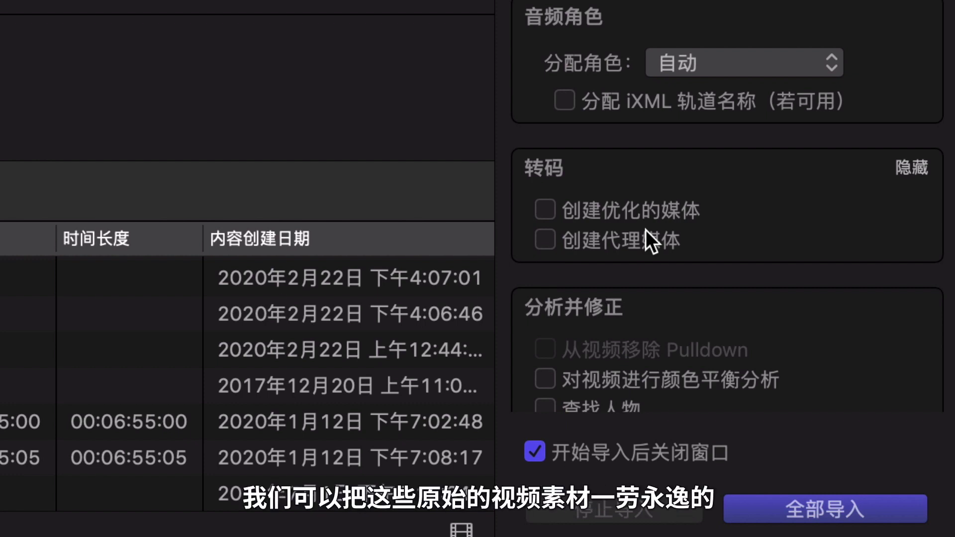
# Step: Toggle Create proxy media on, off, and back on in the import options
pyautogui.click(607, 238)
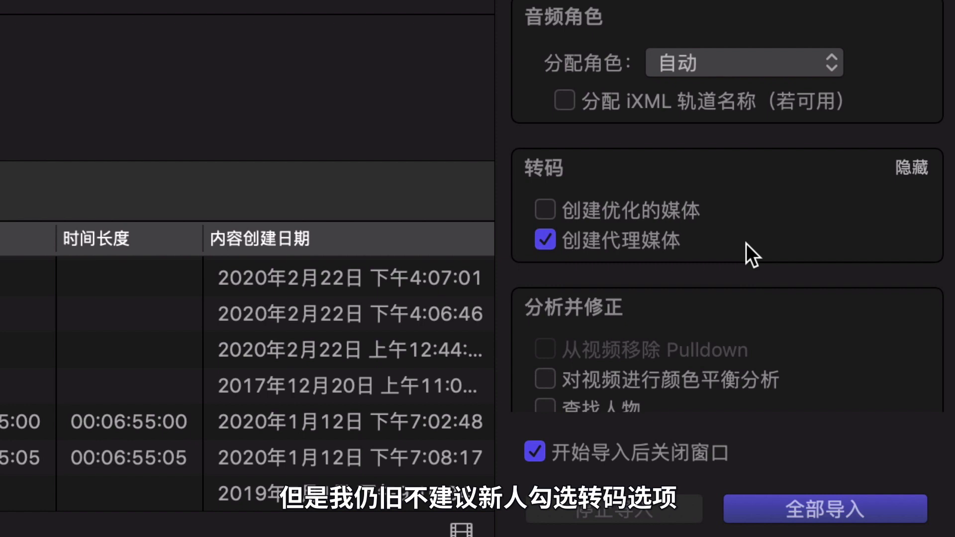
pyautogui.click(645, 239)
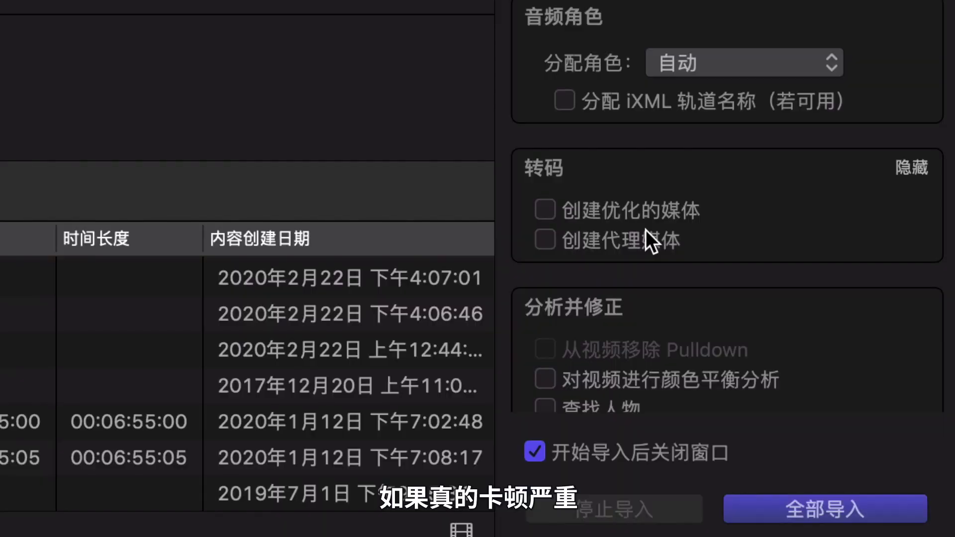
pyautogui.click(646, 231)
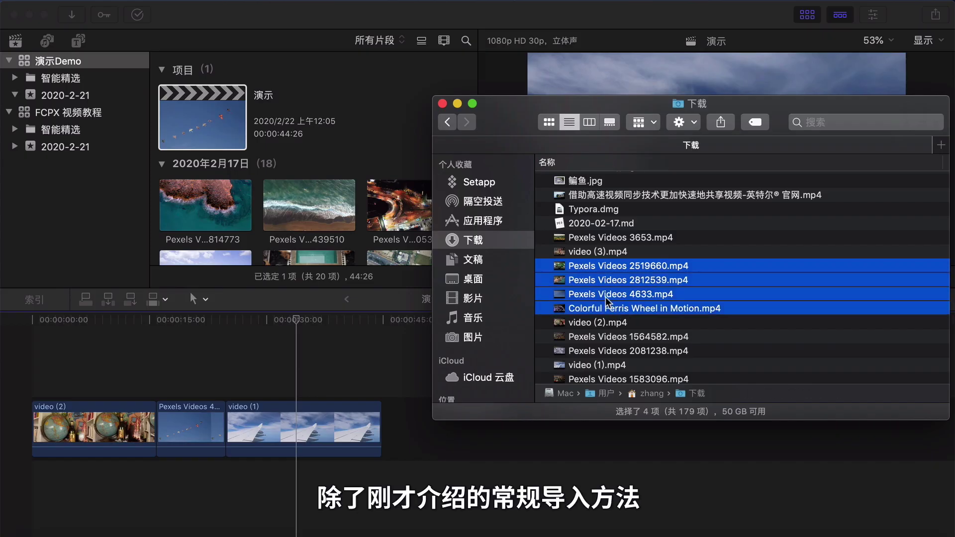
# Step: Drag the four Downloads videos into the timeline after video (1) and select the Pexels Videos 2812539 clip
pyautogui.moveTo(604, 298); pyautogui.dragTo(442, 463)
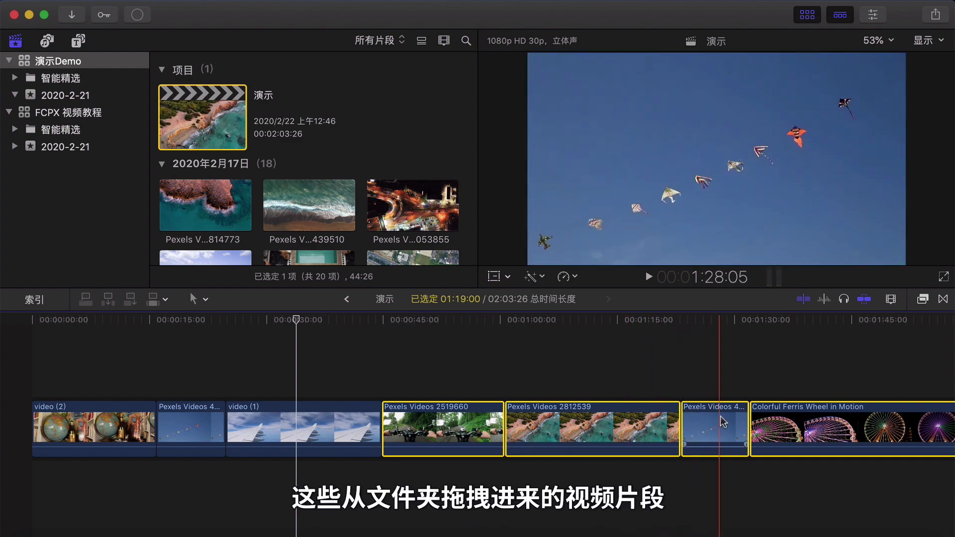
pyautogui.click(631, 393)
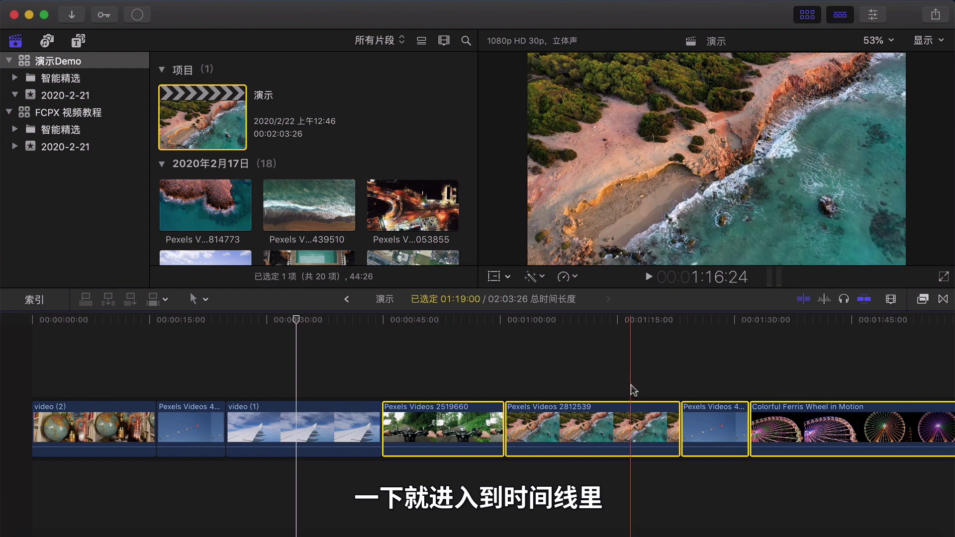
pyautogui.click(634, 412)
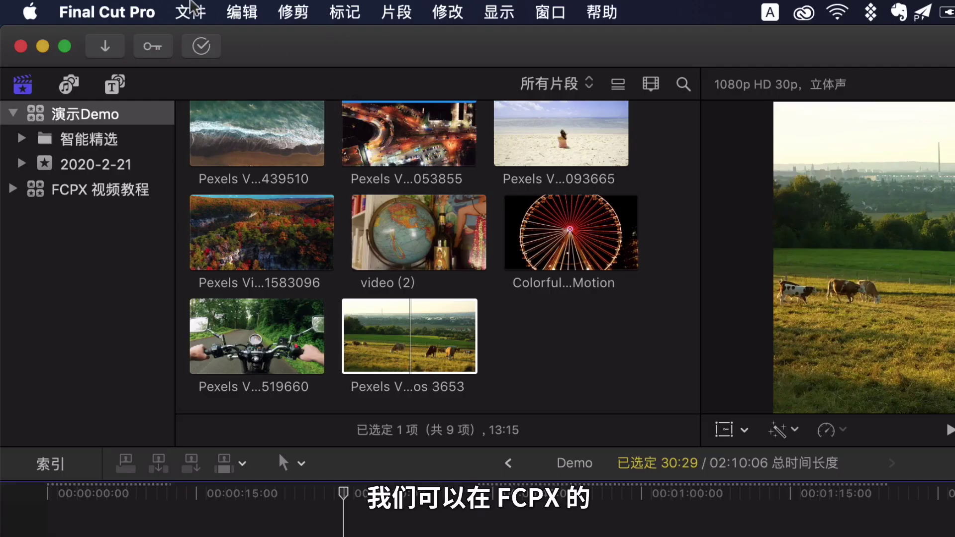
# Step: In Import preferences, choose Copy to library and uncheck both Finder-tag and folder keyword options
pyautogui.click(129, 10)
pyautogui.click(155, 69)
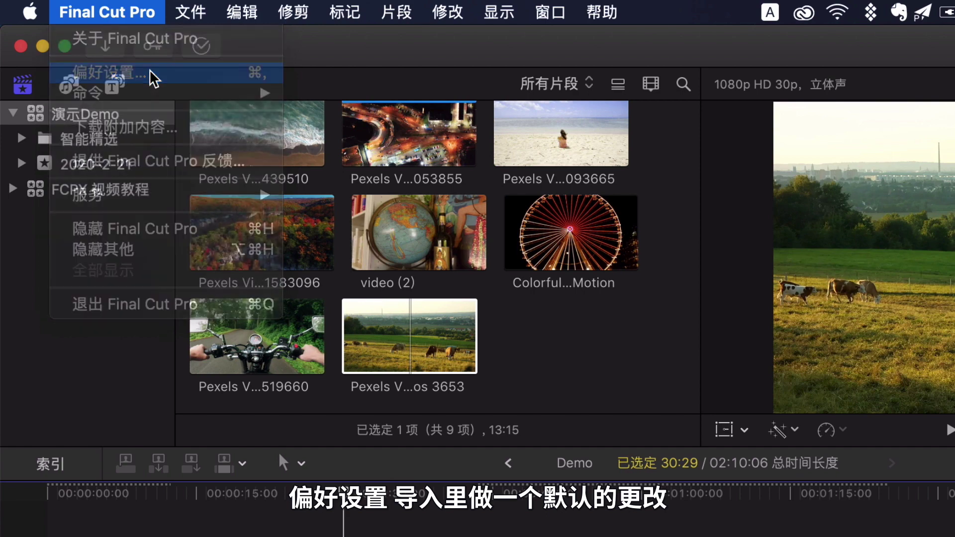
pyautogui.click(495, 125)
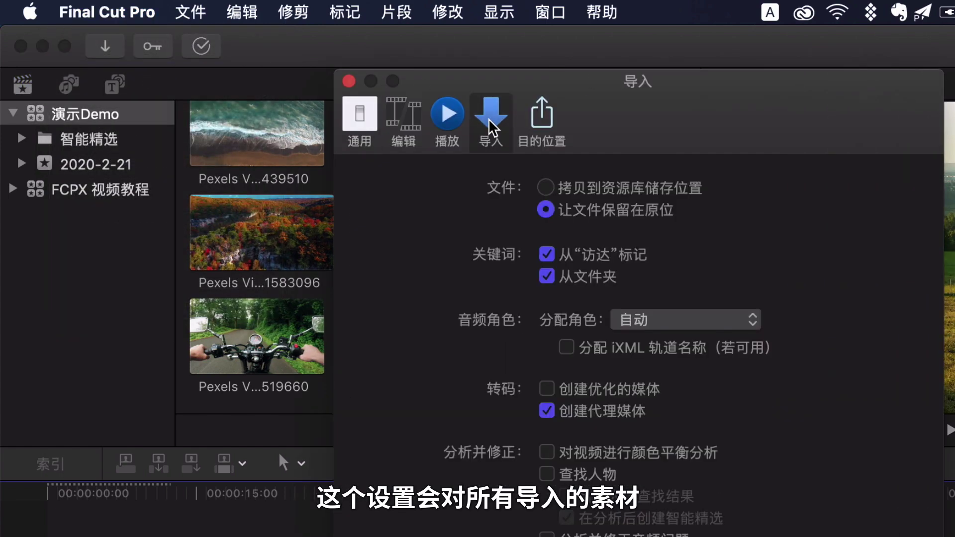
pyautogui.click(622, 193)
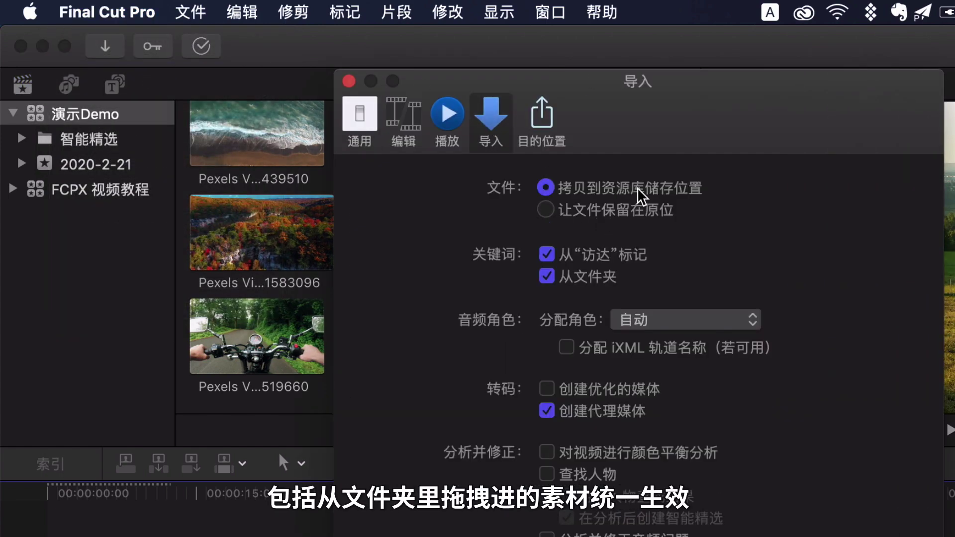
pyautogui.click(619, 261)
pyautogui.click(597, 277)
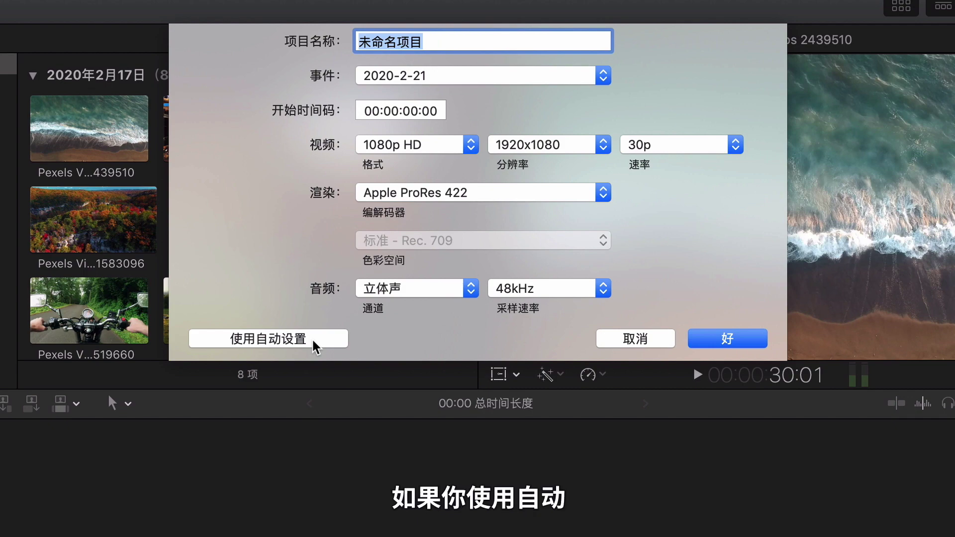
# Step: Switch the new project to custom settings, try 4K, then return Format to 1080p HD
pyautogui.click(314, 342)
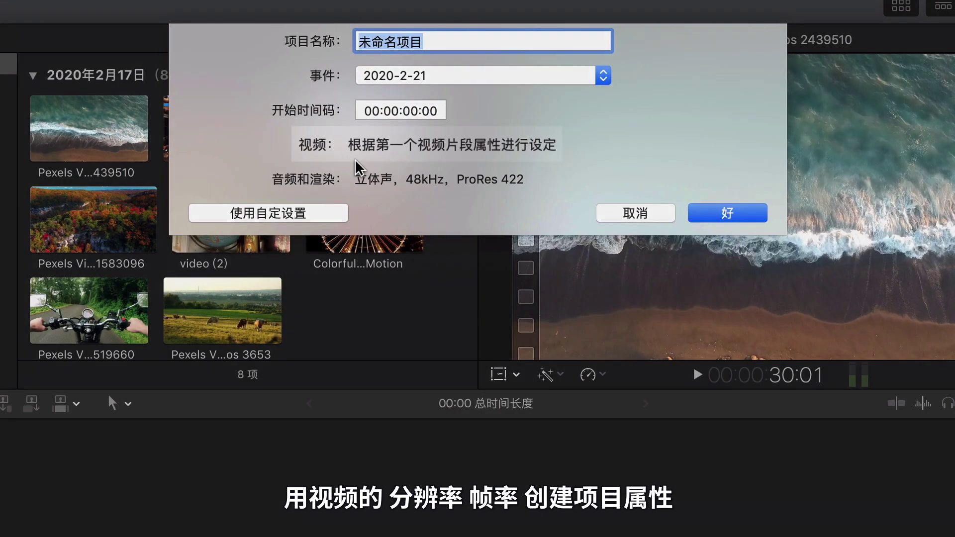
pyautogui.click(337, 218)
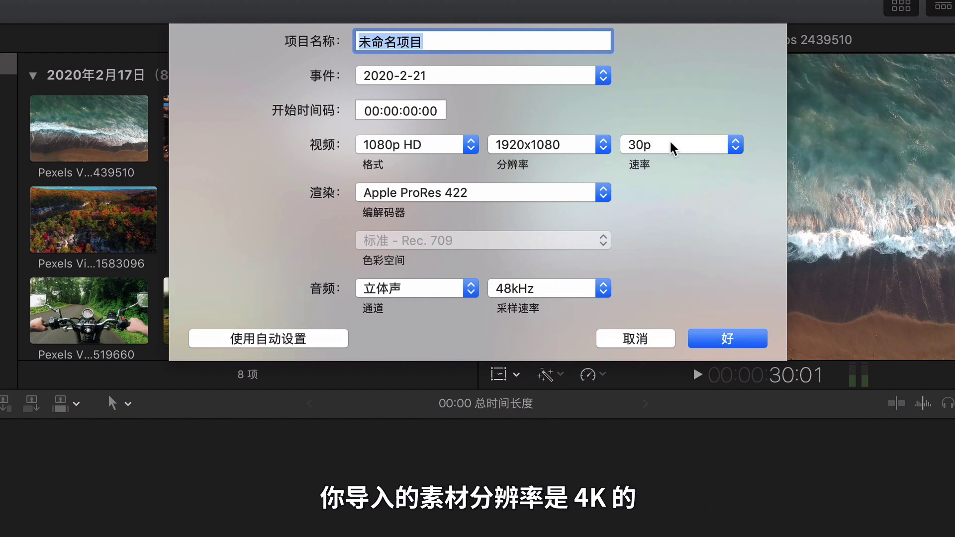
pyautogui.click(453, 151)
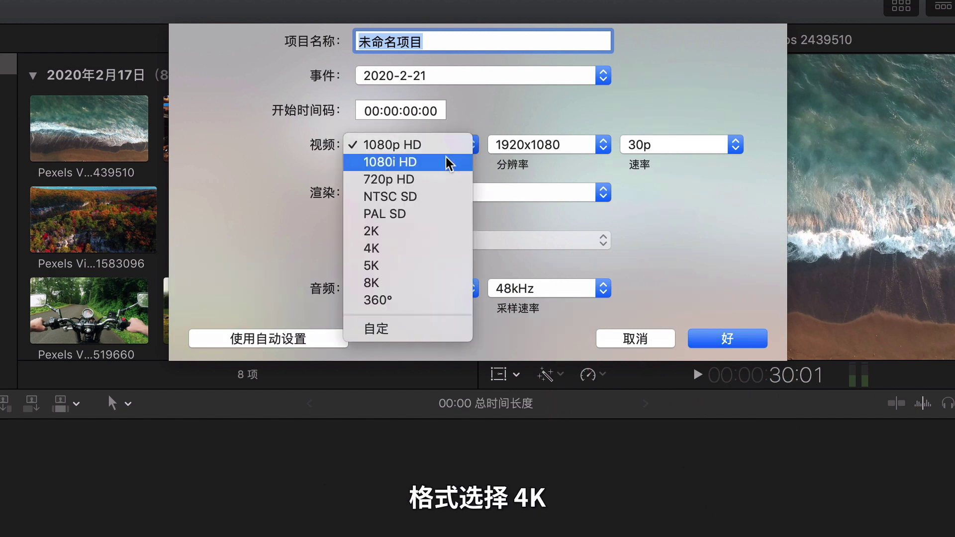
pyautogui.click(406, 249)
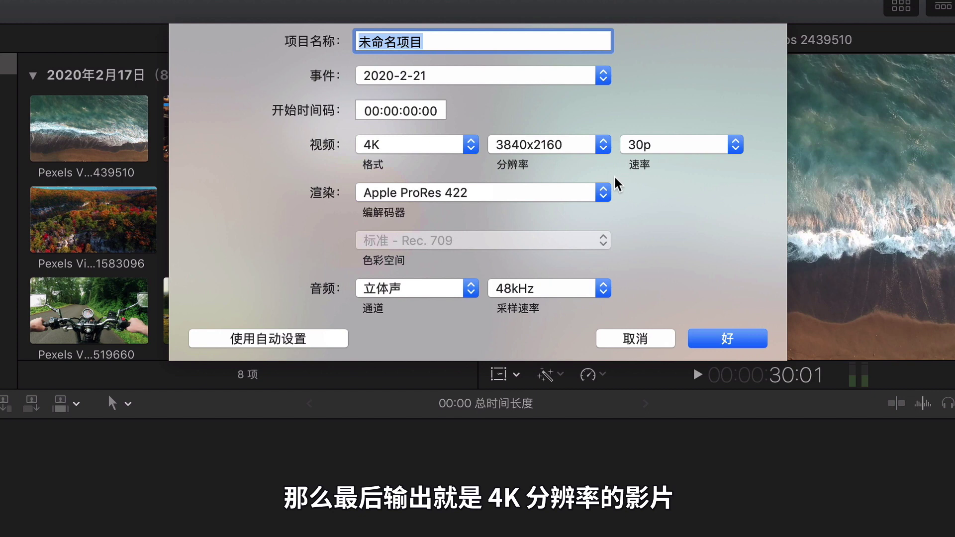
pyautogui.click(465, 145)
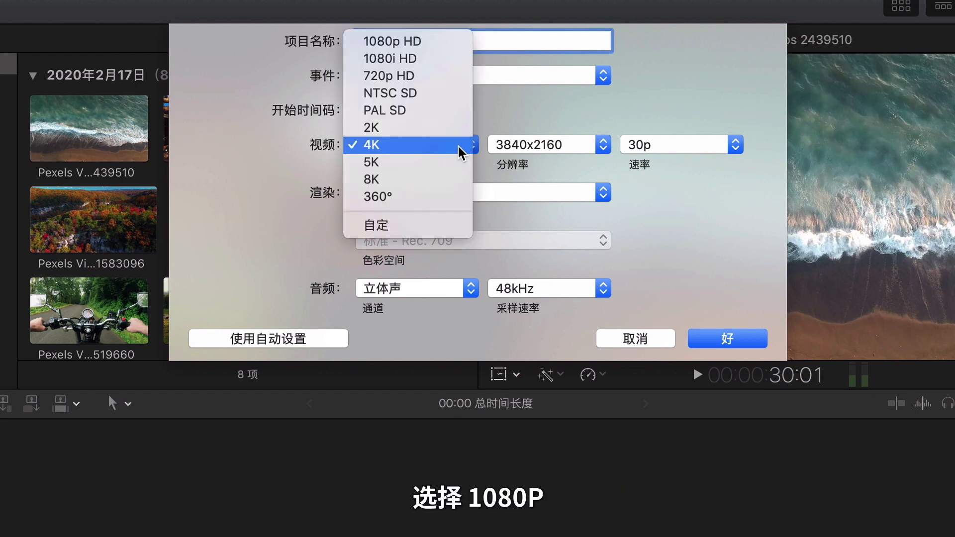
pyautogui.click(450, 46)
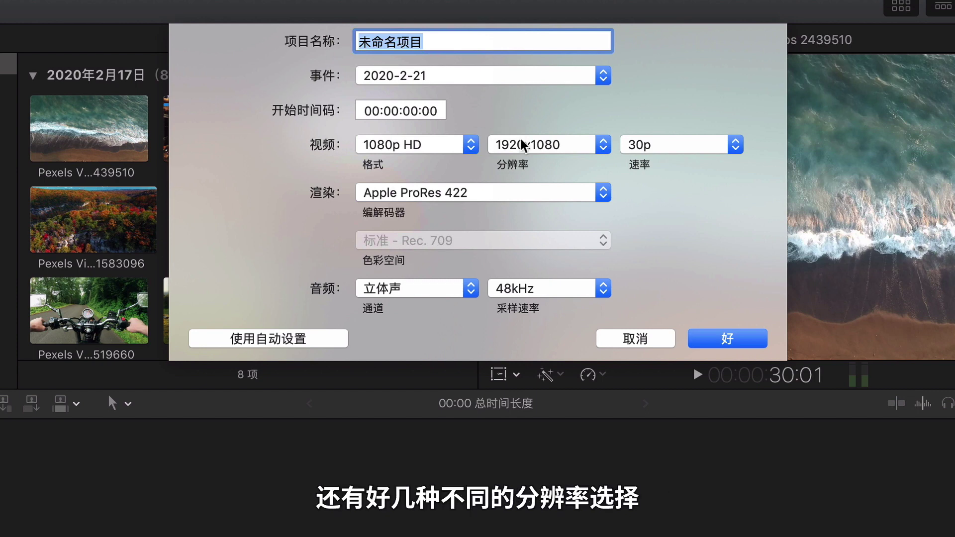
# Step: Try 1440x1080 and 1280x1080 resolutions, then return to 1920x1080
pyautogui.click(533, 145)
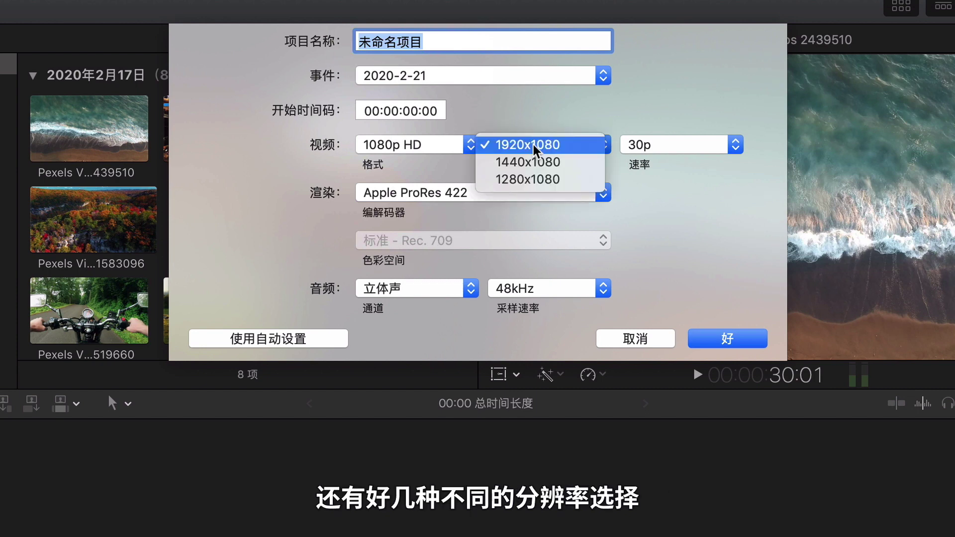
pyautogui.click(552, 164)
pyautogui.click(551, 145)
pyautogui.click(554, 164)
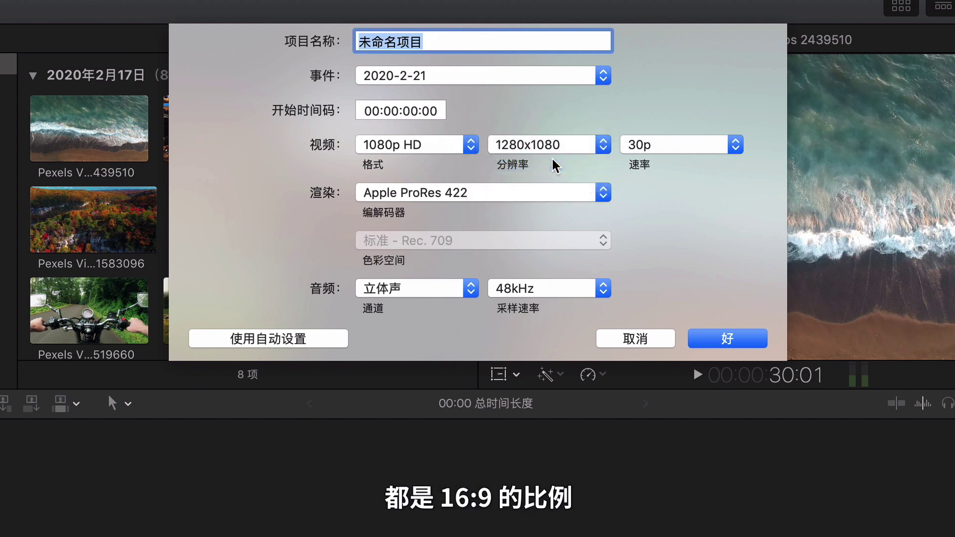
pyautogui.click(550, 145)
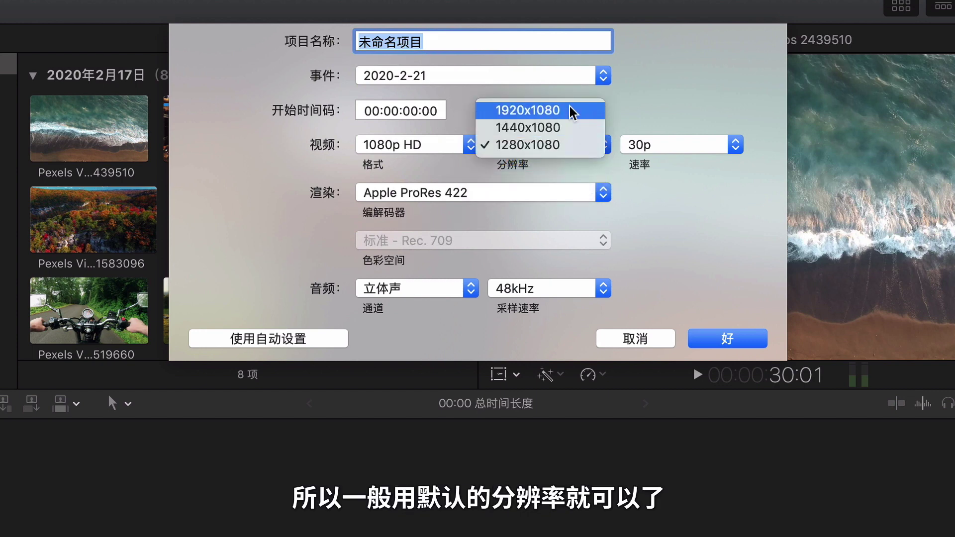
pyautogui.click(573, 112)
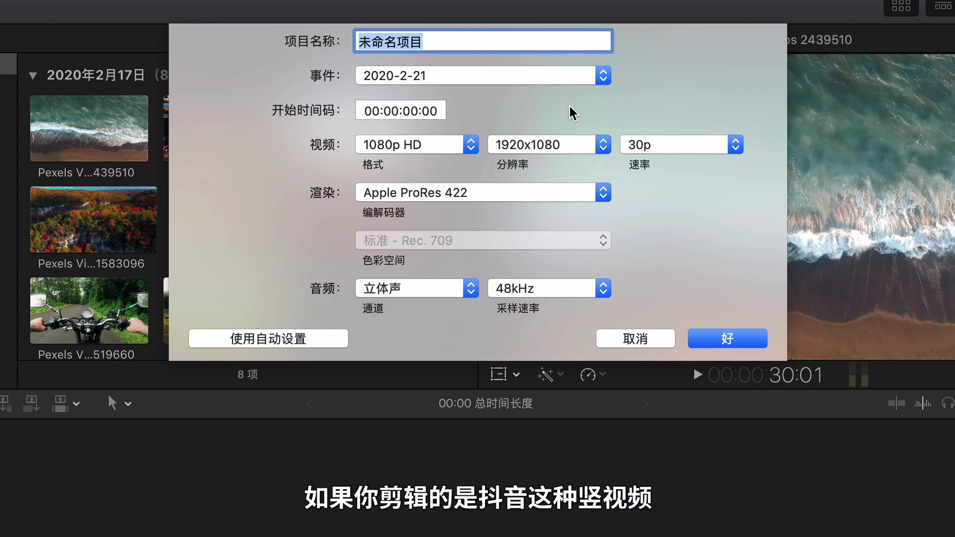
# Step: Set a Custom format of 1080 × 1920 and create the vertical project
pyautogui.click(409, 145)
pyautogui.click(396, 329)
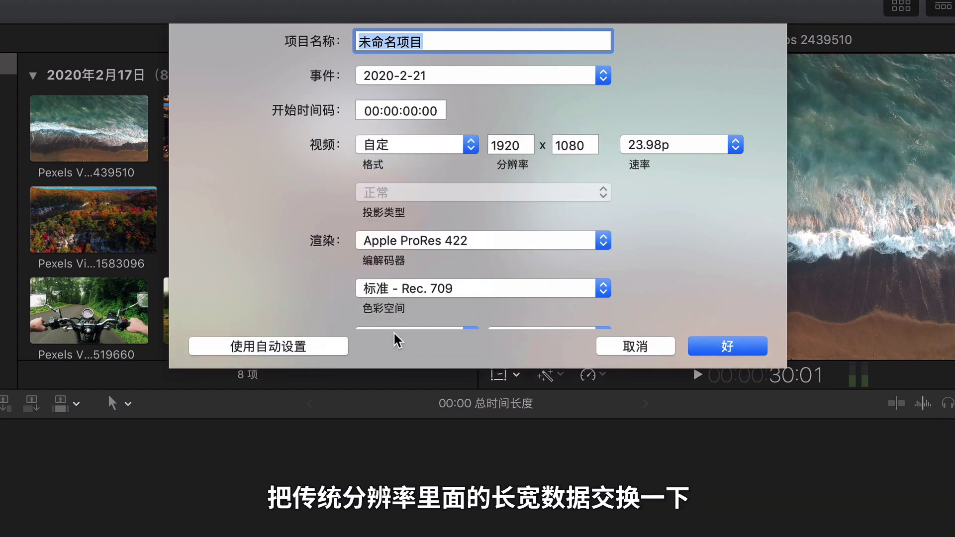
pyautogui.click(509, 145)
pyautogui.write('1080')
pyautogui.press('Tab')
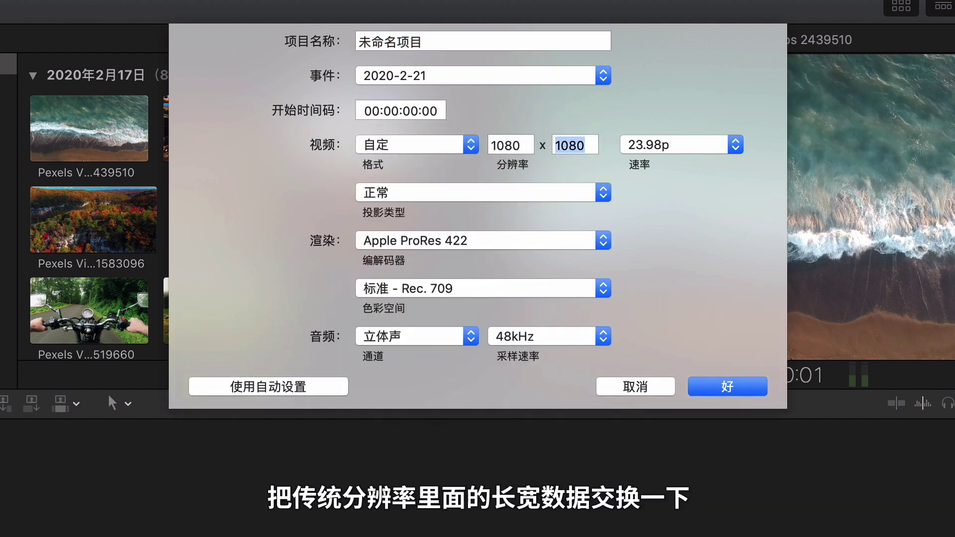
pyautogui.write('1')
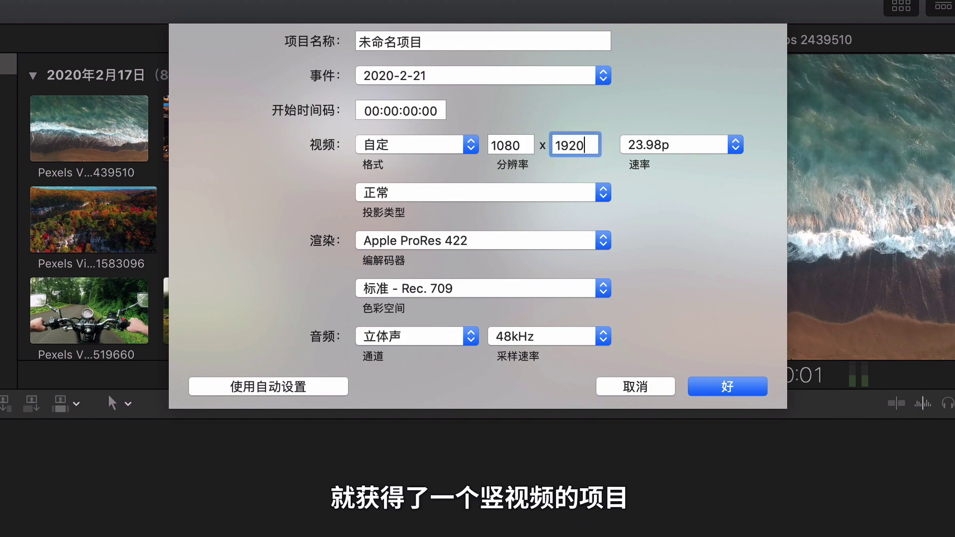
pyautogui.click(735, 390)
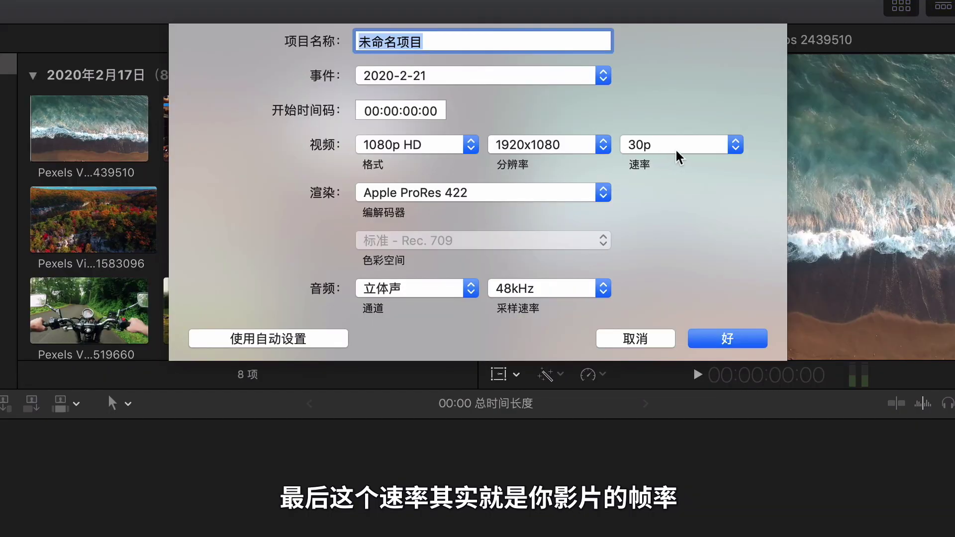
# Step: Review the frame rate list, then view the selected browser clip's details in the Inspector Info tab
pyautogui.click(679, 151)
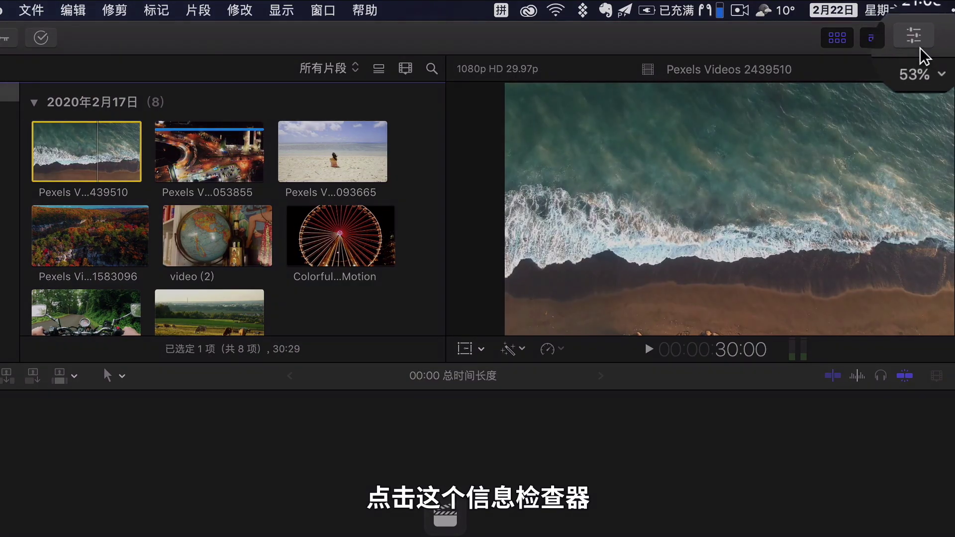
pyautogui.click(916, 38)
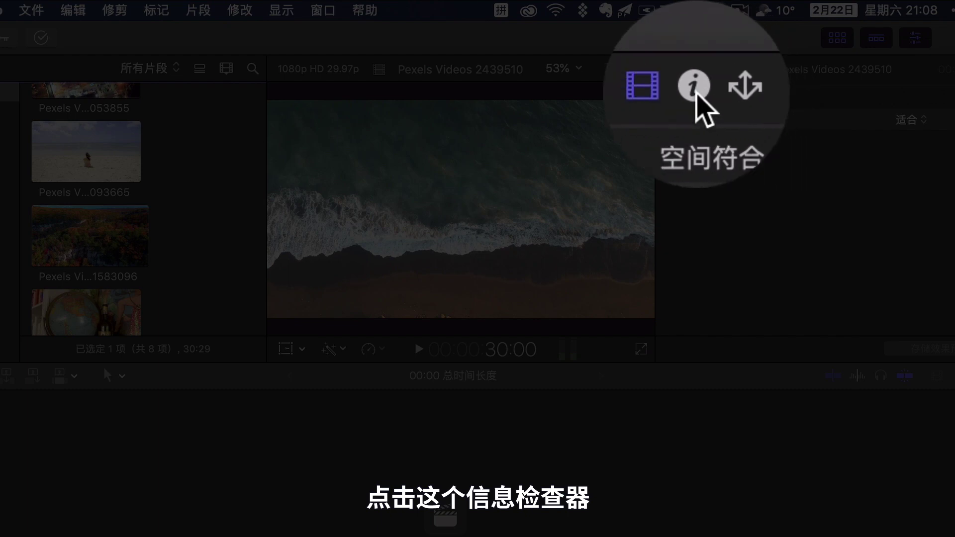
pyautogui.click(695, 95)
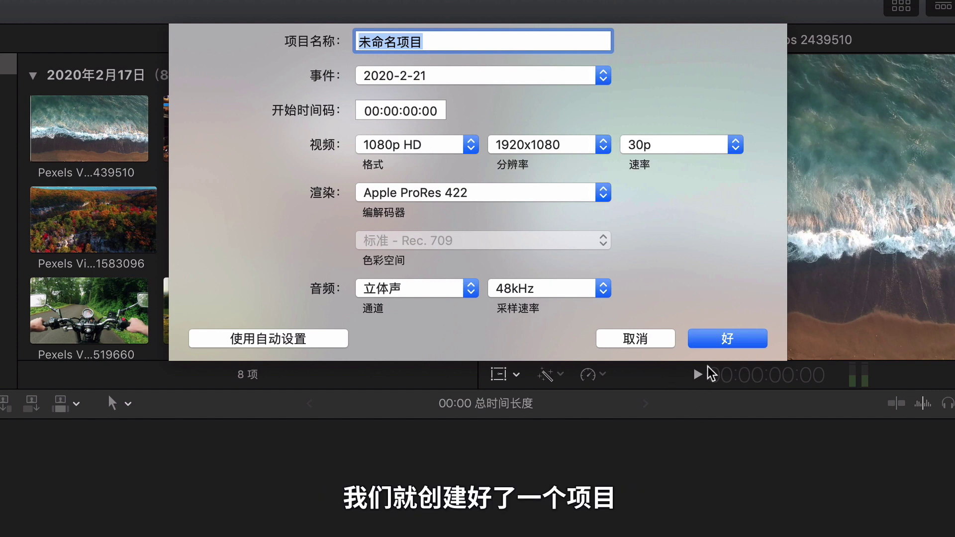
# Step: Create the 1080p 30p project, then resize browser thumbnails and keep a one-minute span per thumbnail
pyautogui.press('Return')
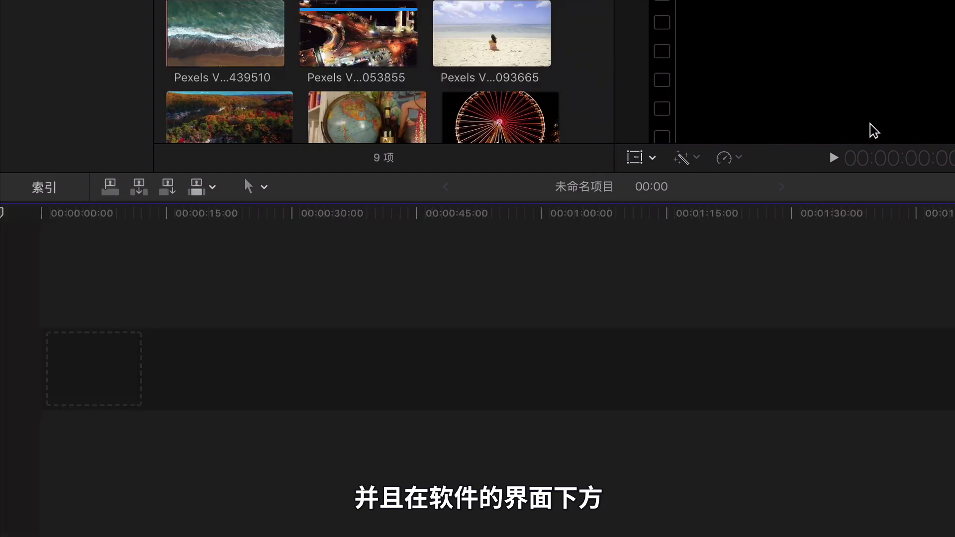
pyautogui.click(616, 337)
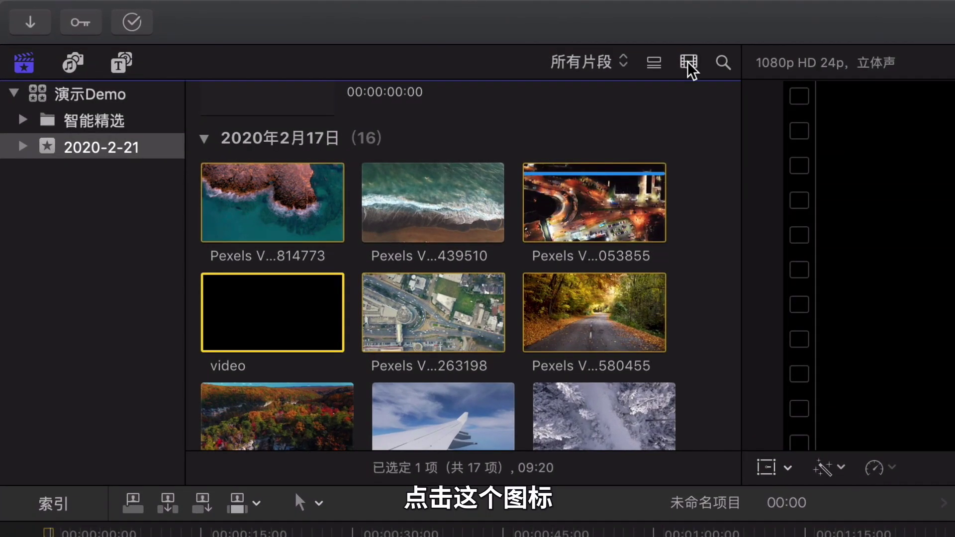
pyautogui.click(689, 64)
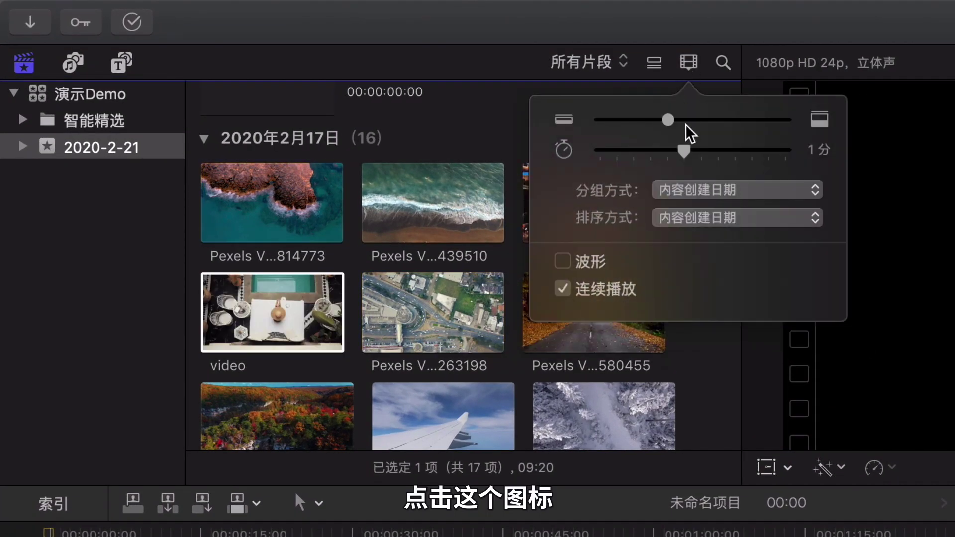
pyautogui.moveTo(668, 121)
pyautogui.mouseDown()
pyautogui.moveTo(608, 120)
pyautogui.moveTo(621, 120)
pyautogui.mouseUp()
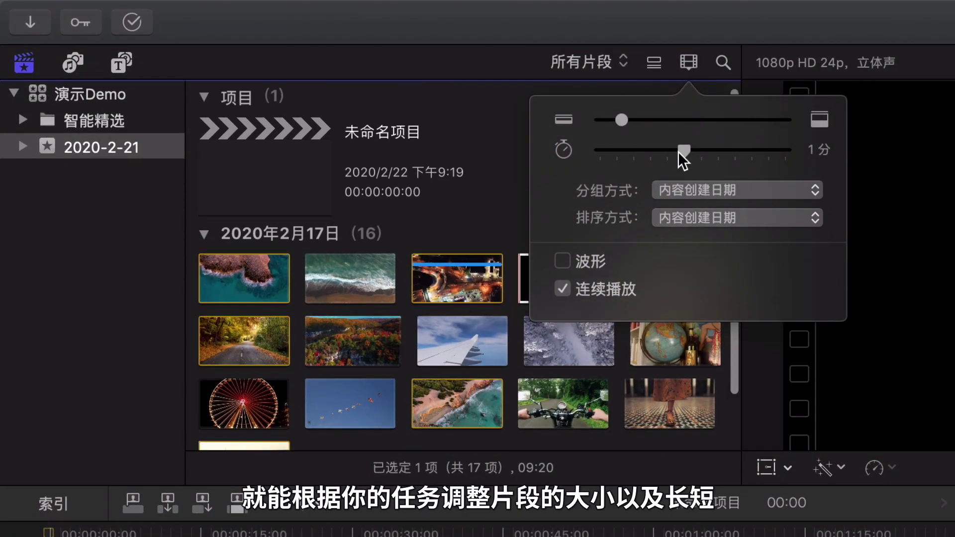
pyautogui.moveTo(681, 150)
pyautogui.mouseDown()
pyautogui.moveTo(699, 150)
pyautogui.moveTo(684, 150)
pyautogui.mouseUp()
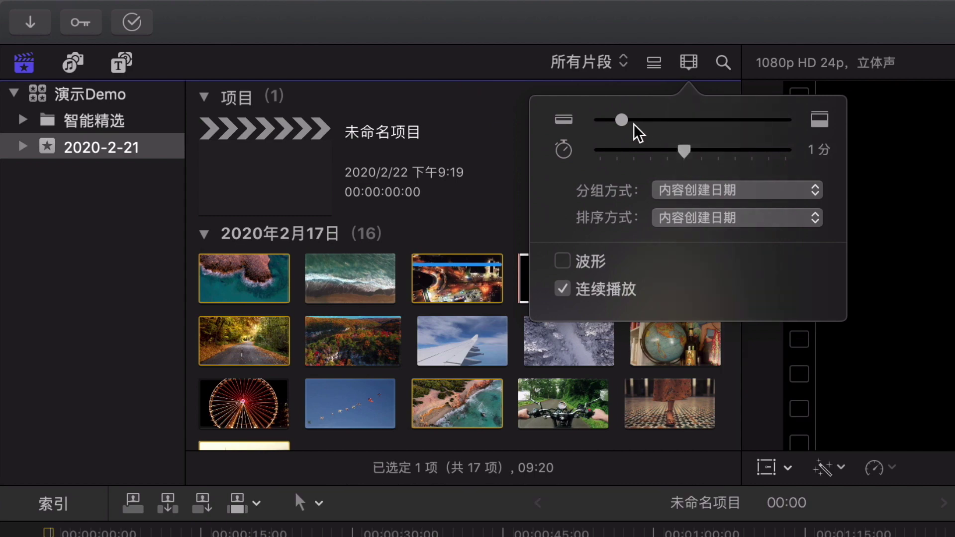
pyautogui.moveTo(622, 120); pyautogui.dragTo(639, 120)
pyautogui.click(691, 64)
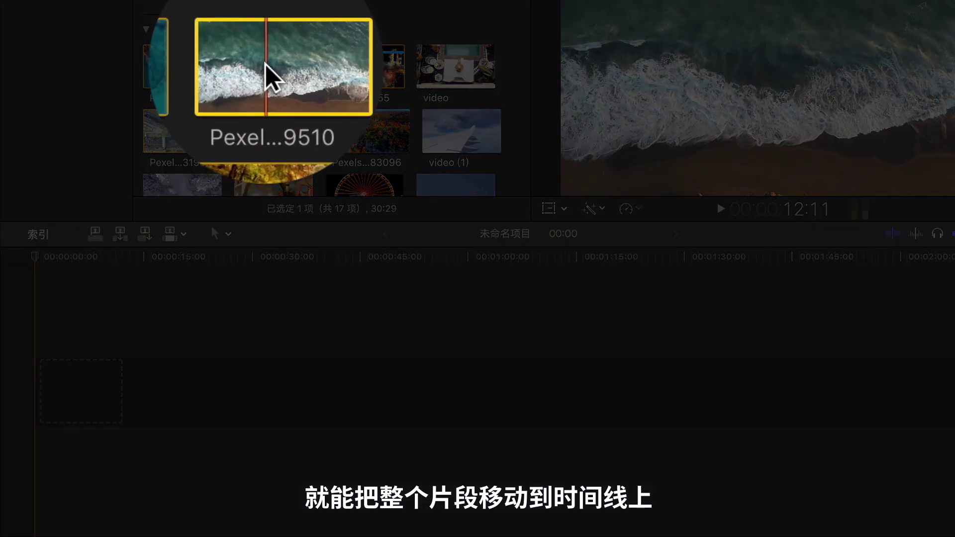
# Step: Add the whole waves clip and a two-second coastline range, then try ranges on other clips
pyautogui.moveTo(266, 70)
pyautogui.mouseDown()
pyautogui.moveTo(127, 348)
pyautogui.moveTo(107, 365)
pyautogui.mouseUp()
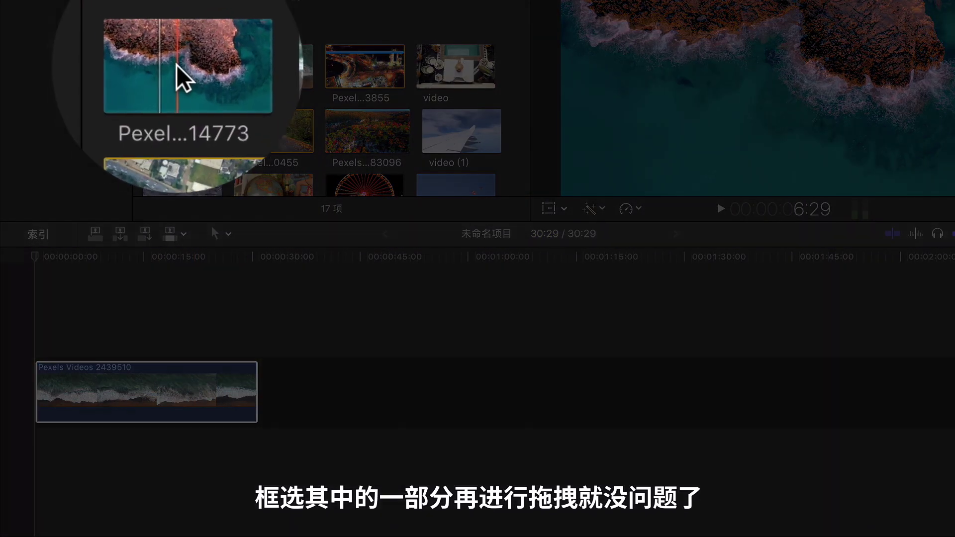
pyautogui.moveTo(177, 68)
pyautogui.mouseDown()
pyautogui.moveTo(201, 66)
pyautogui.moveTo(288, 368)
pyautogui.mouseUp()
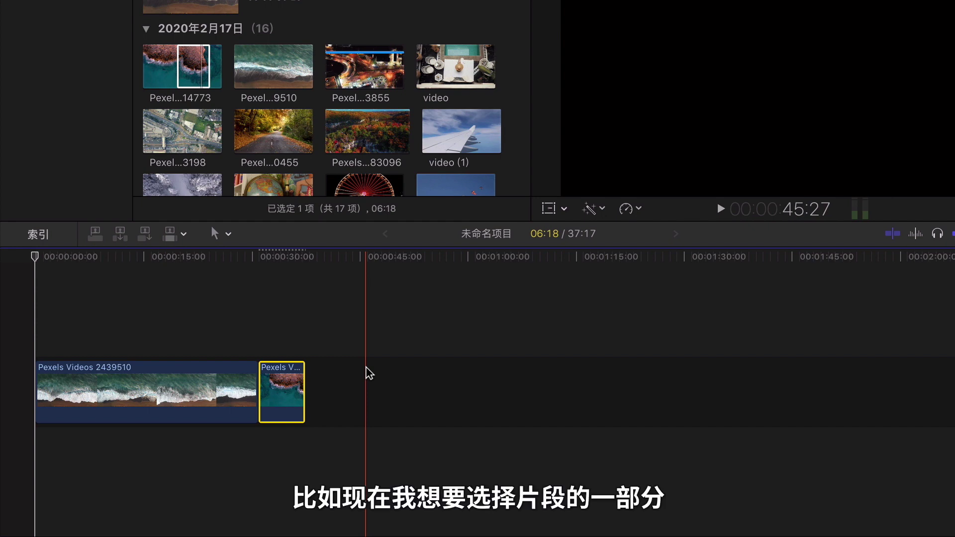
pyautogui.click(255, 62)
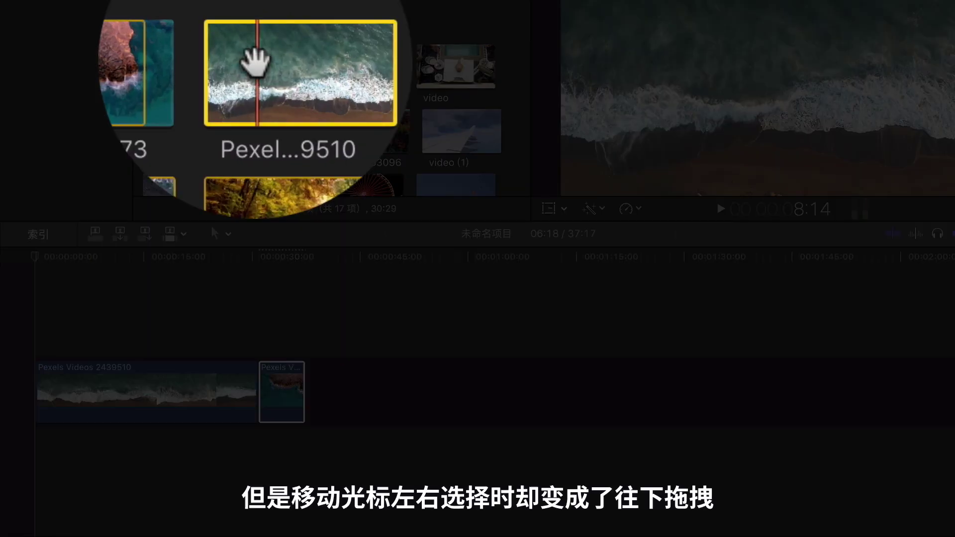
pyautogui.moveTo(254, 62); pyautogui.dragTo(271, 95)
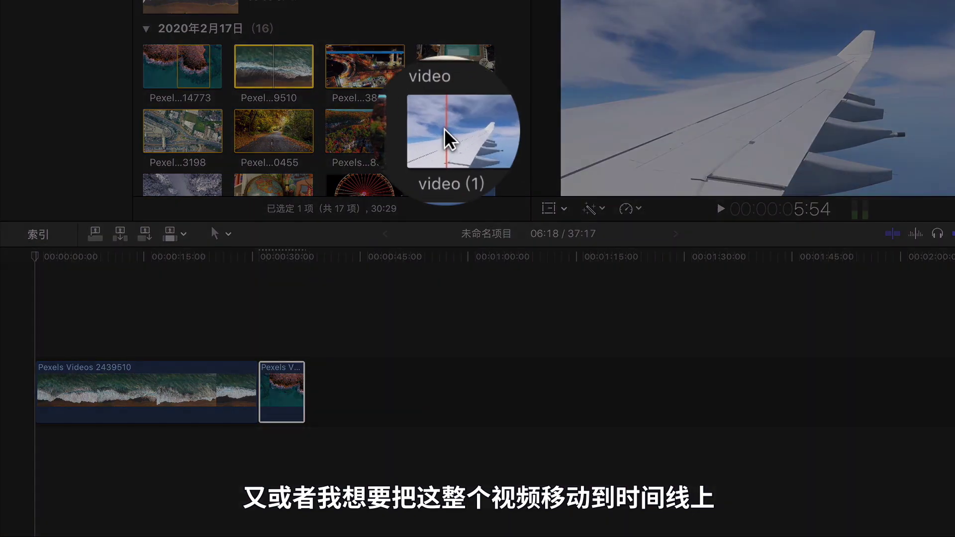
pyautogui.moveTo(450, 139); pyautogui.dragTo(463, 193)
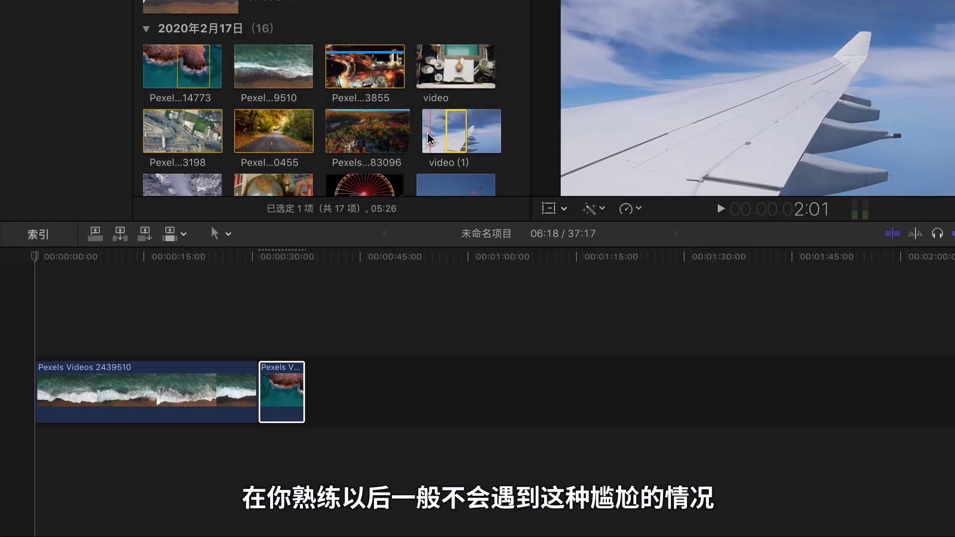
pyautogui.scroll(-3, 448, 189)
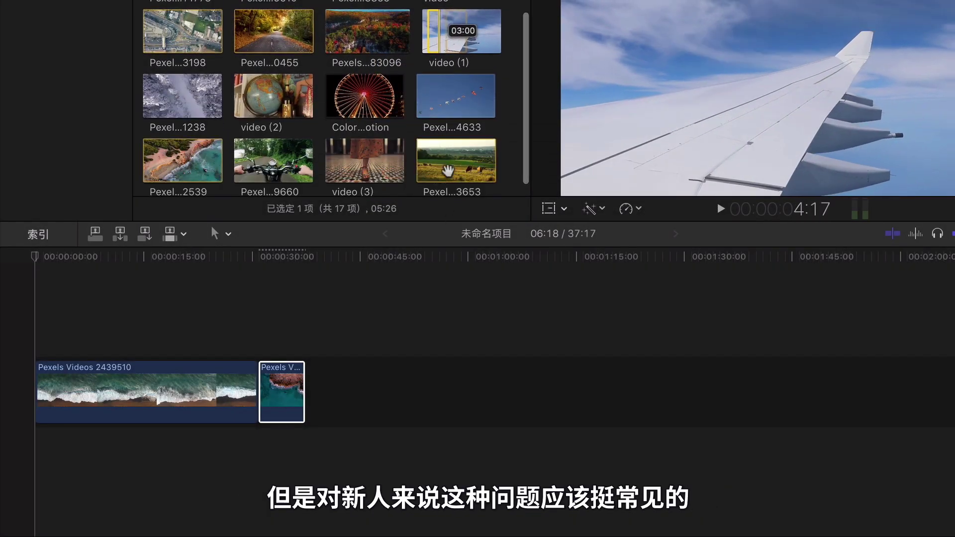
# Step: Append a kites range marked with I/O during playback, then a video (1) range, using E
pyautogui.click(485, 112)
pyautogui.press('space')
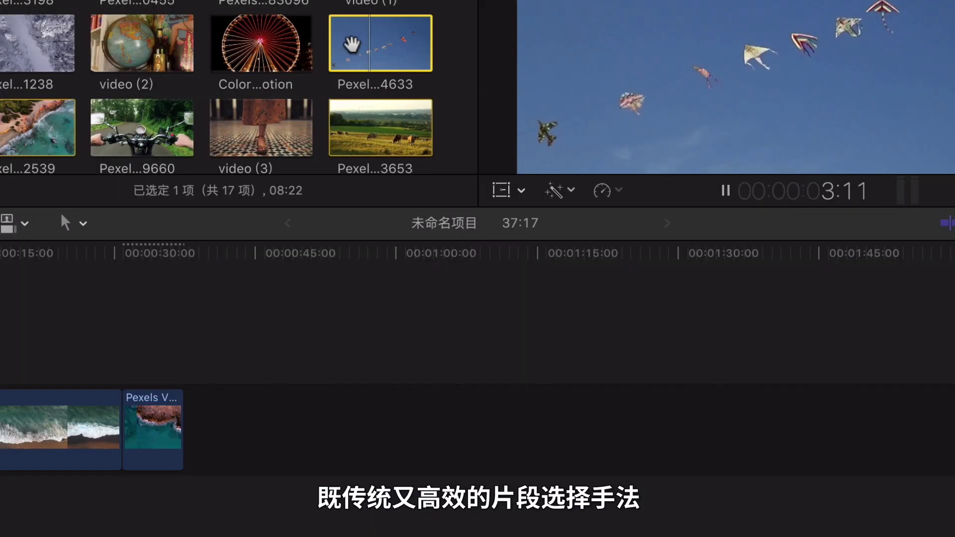
pyautogui.press('i')
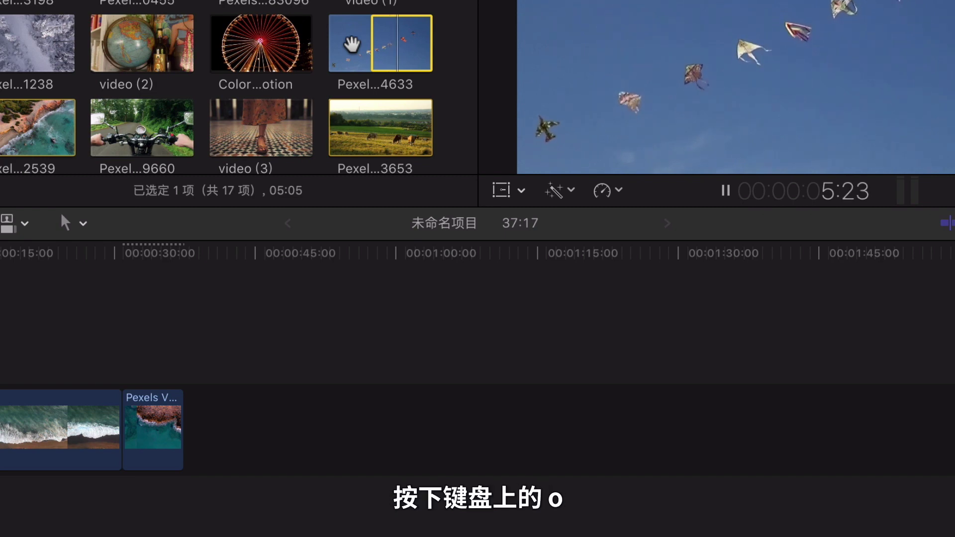
pyautogui.press('o')
pyautogui.press('space')
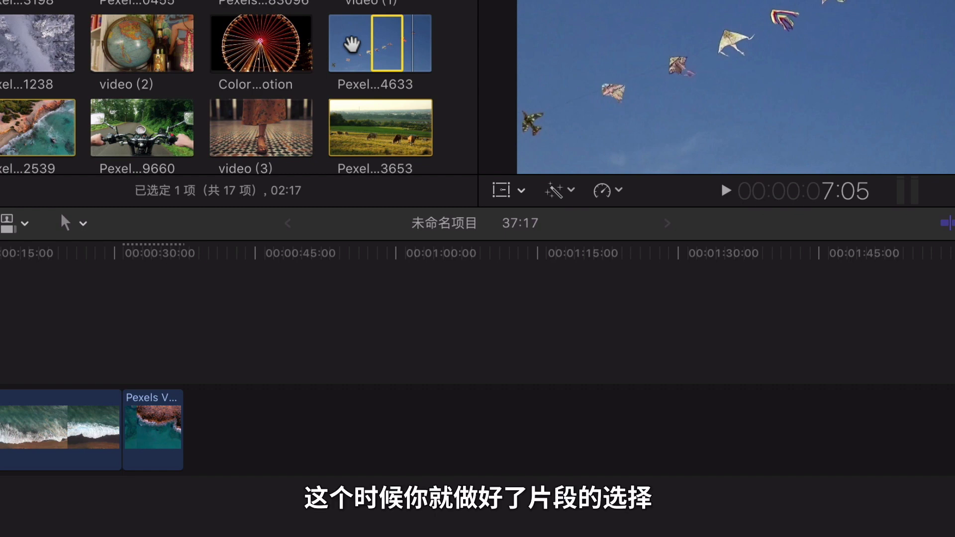
pyautogui.press('e')
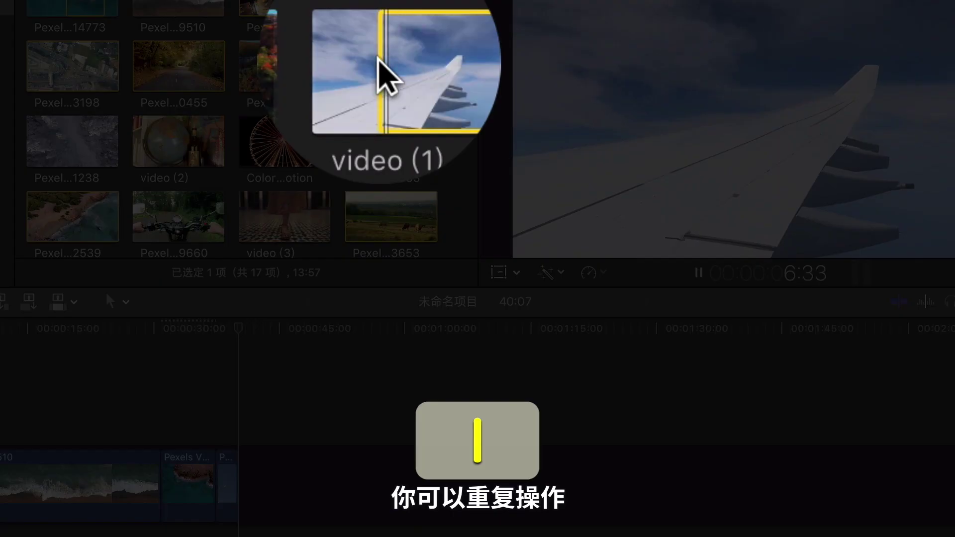
pyautogui.press('o')
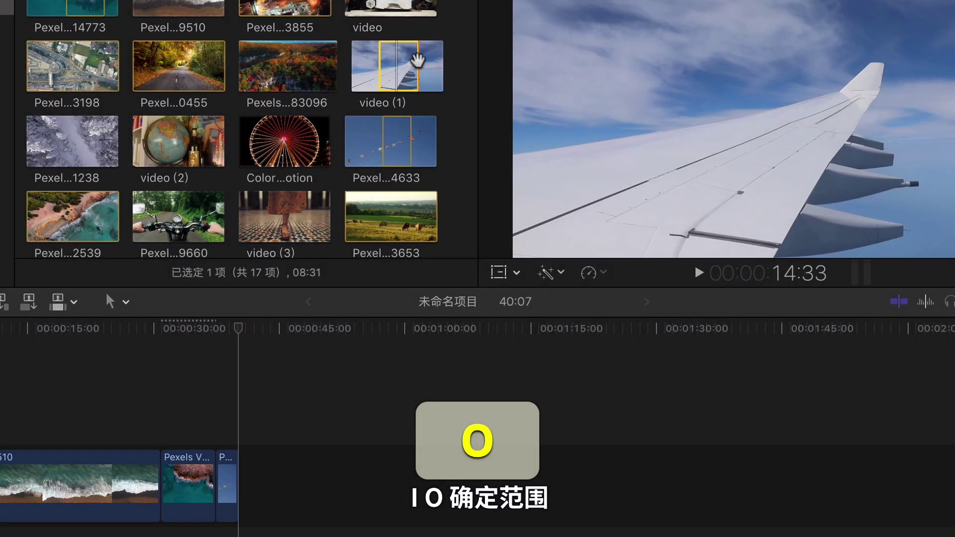
pyautogui.press('e')
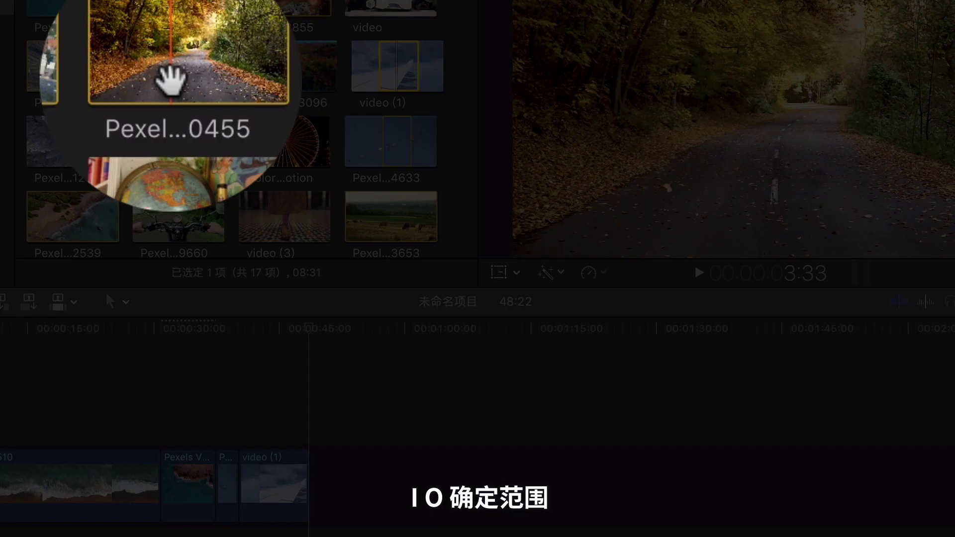
# Step: Append the autumn road range, then preview the kites clip with L, K and J playback
pyautogui.press('e')
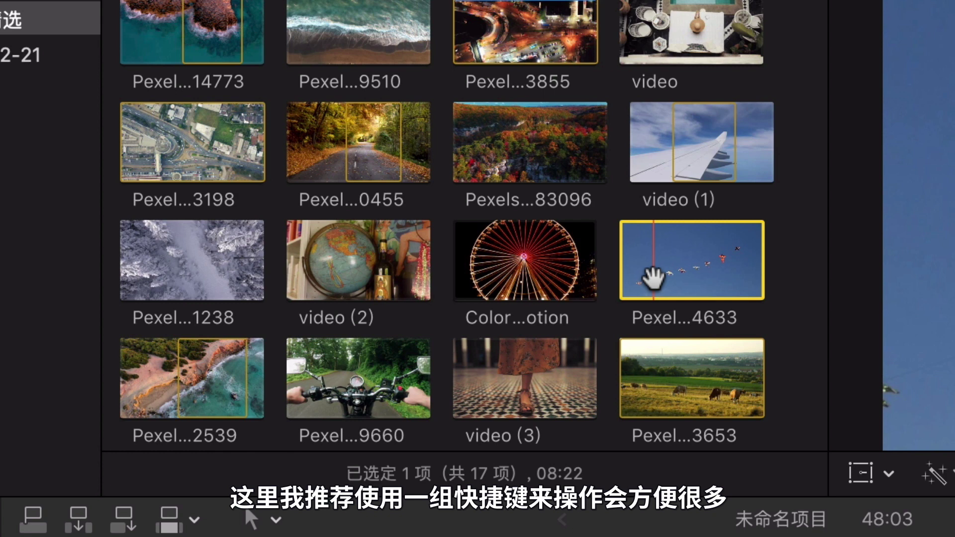
pyautogui.press('l')
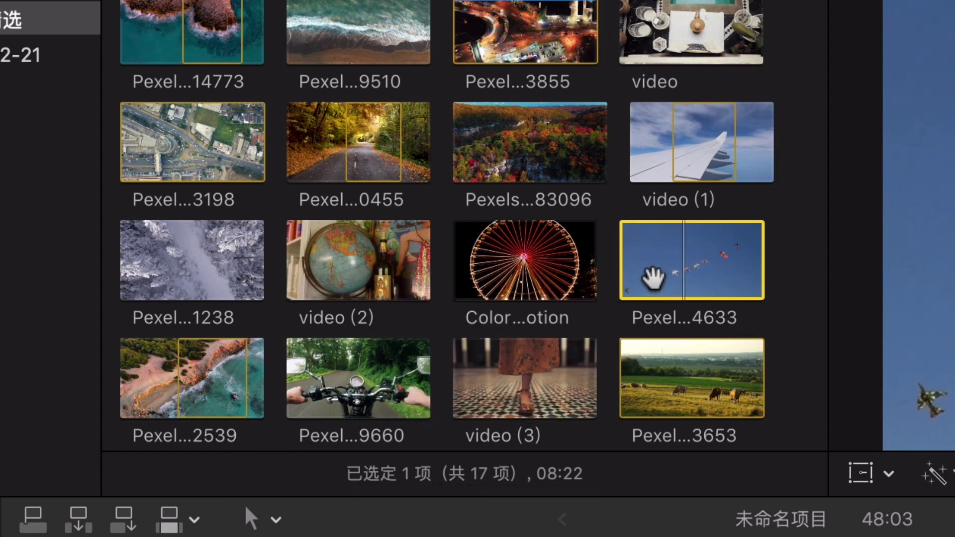
pyautogui.press('k')
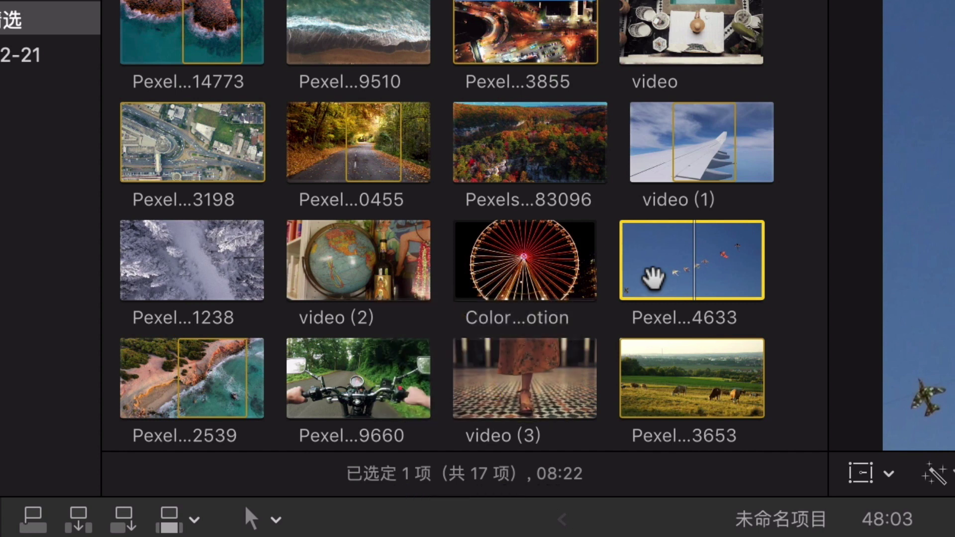
pyautogui.press('j')
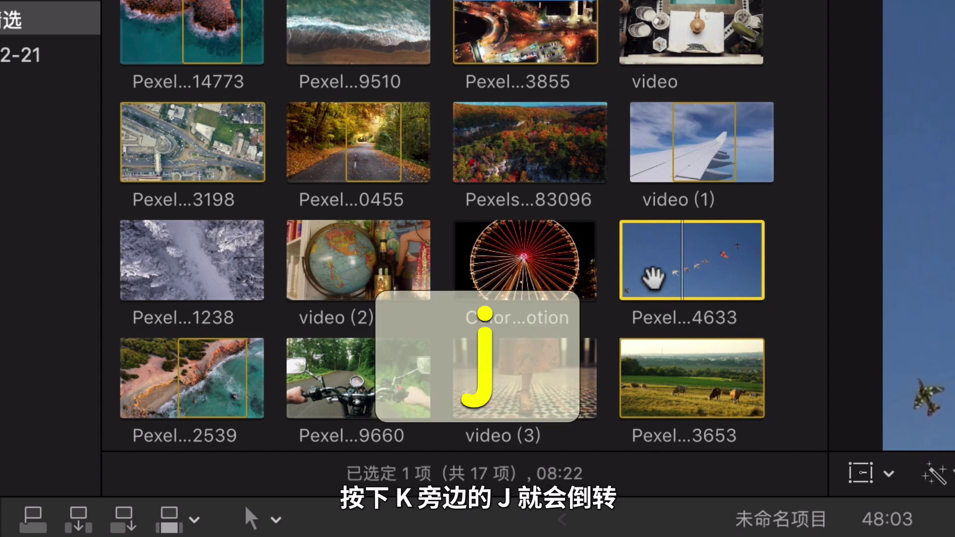
pyautogui.press('k')
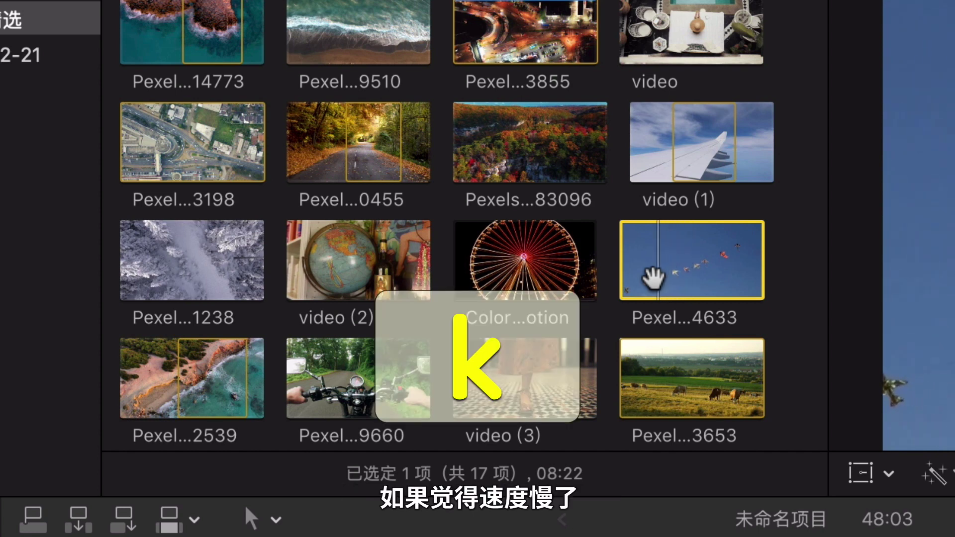
pyautogui.press('l')
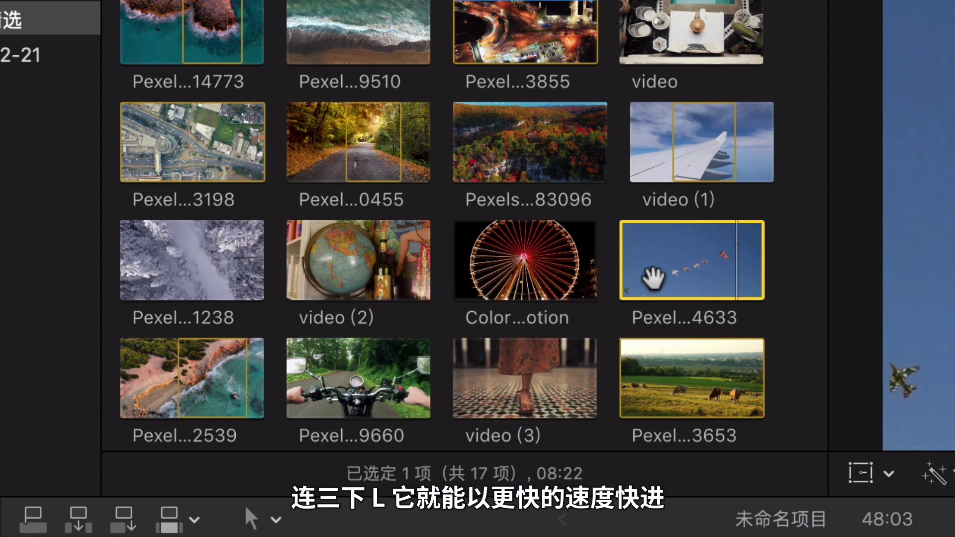
pyautogui.press('l')
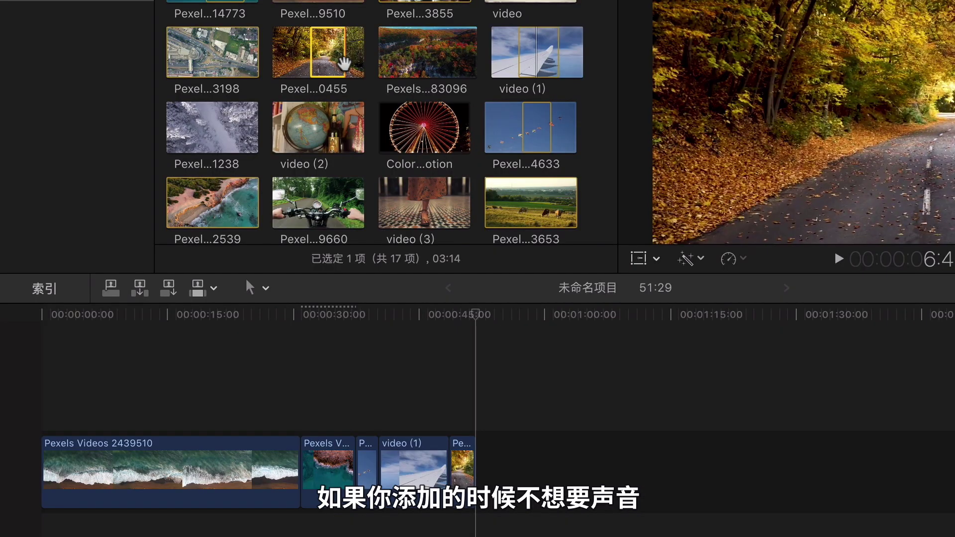
# Step: Set edits to bring in Video Only, without audio
pyautogui.press('l')
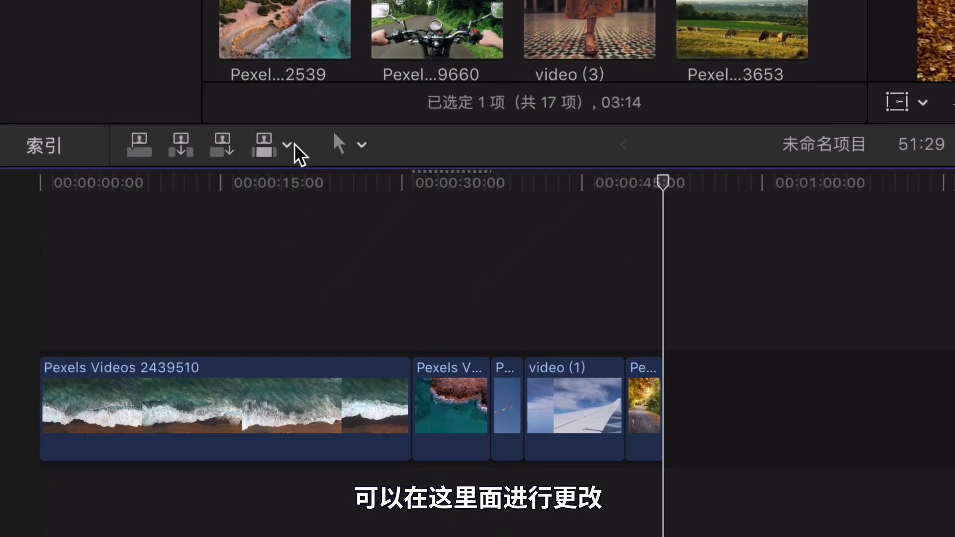
pyautogui.click(214, 289)
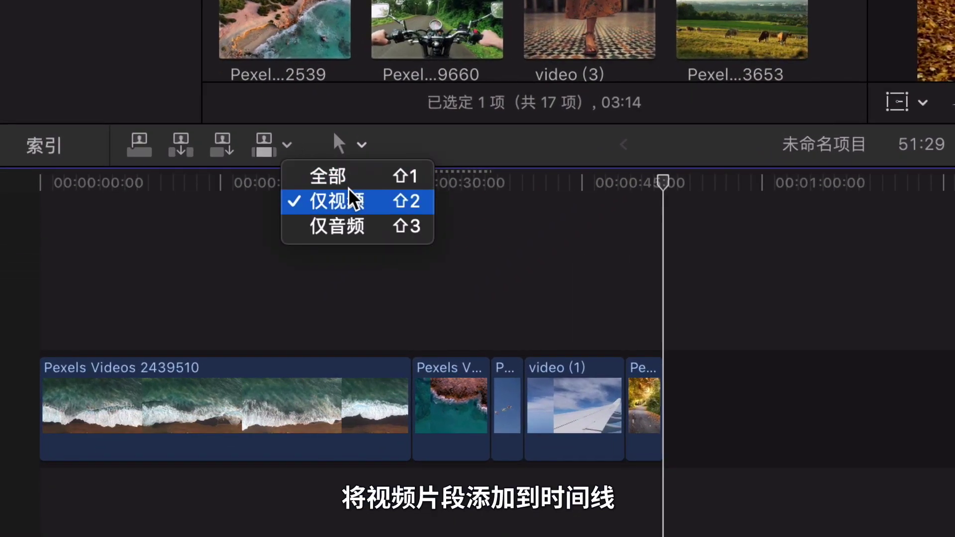
pyautogui.click(354, 200)
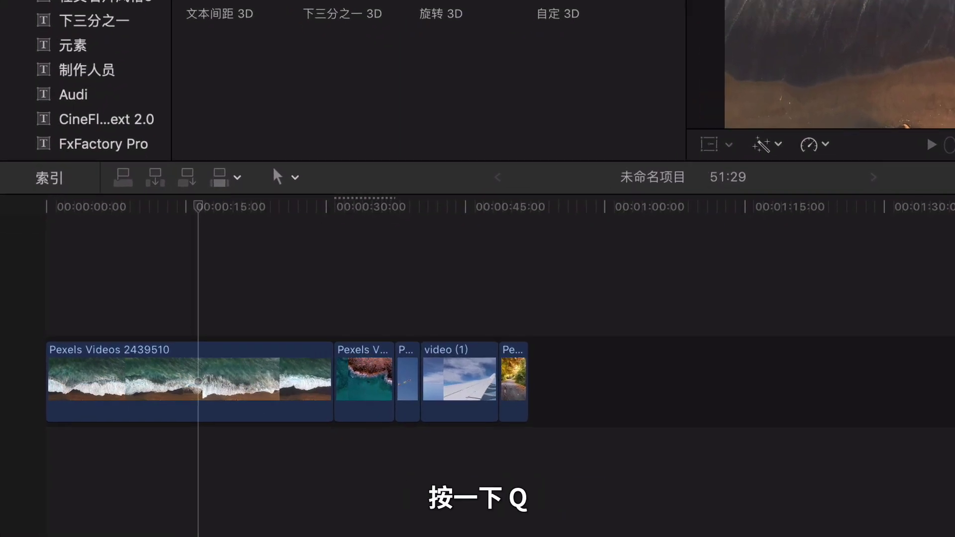
# Step: Connect a Basic 3D title above the storyline and insert a marked coastal cliffs range at 30:00
pyautogui.press('q')
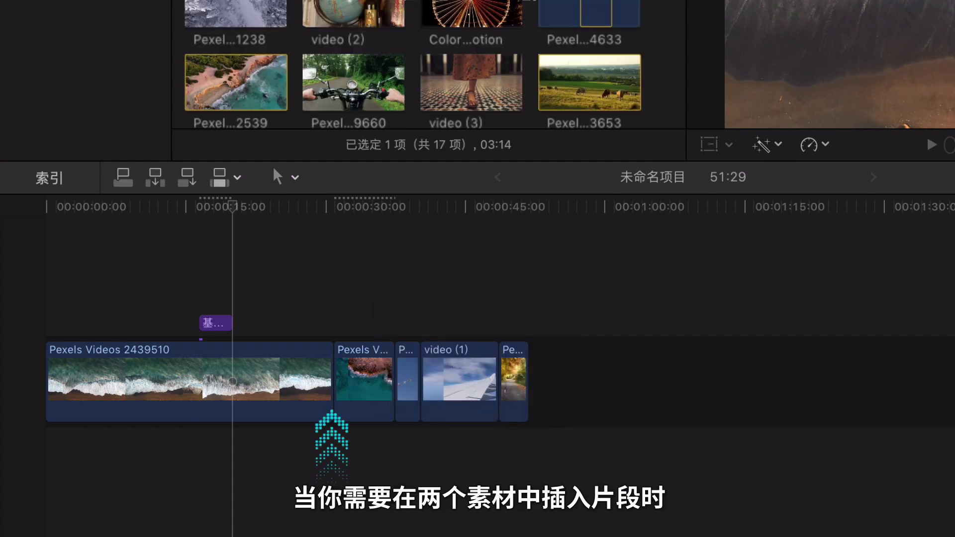
pyautogui.press('i')
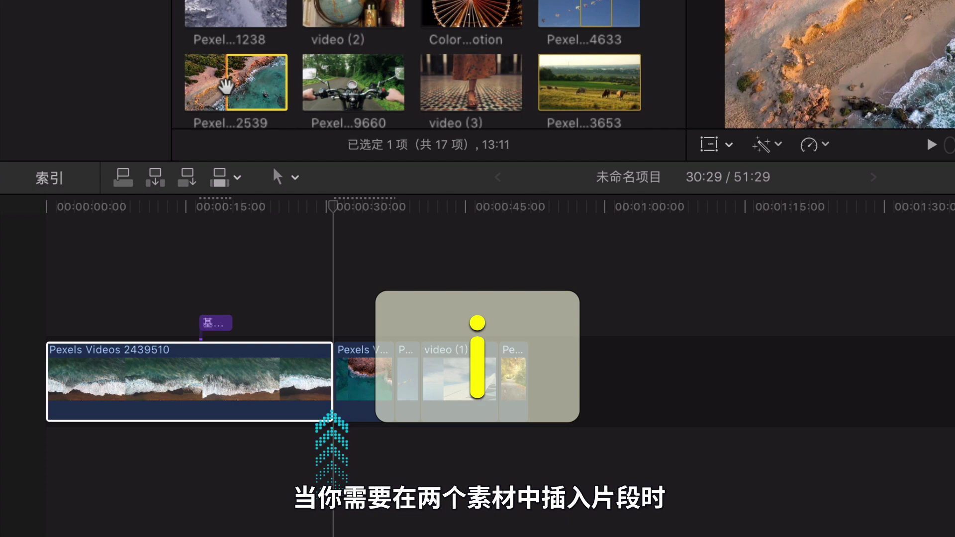
pyautogui.press('o')
pyautogui.press('w')
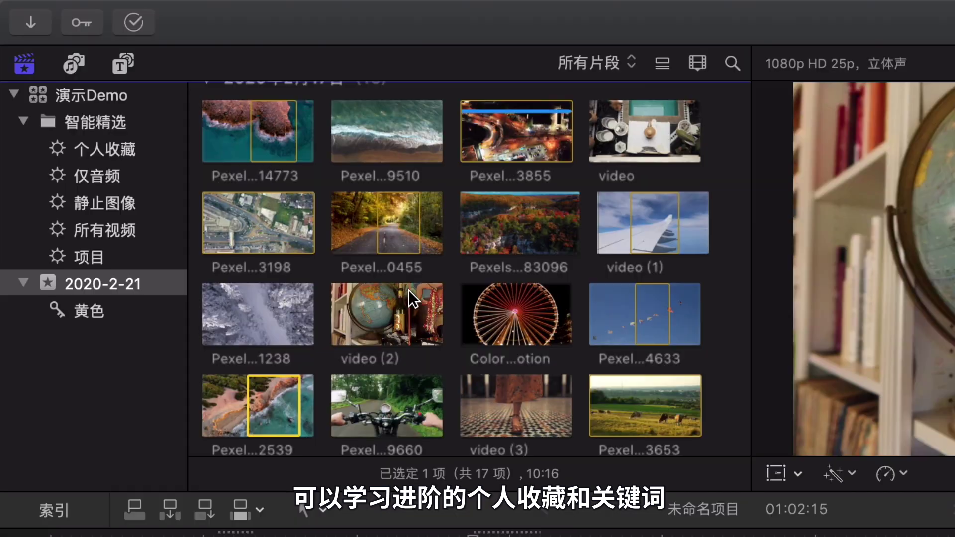
# Step: Open the browser's All Clips filter list to see the Favorites option
pyautogui.click(611, 69)
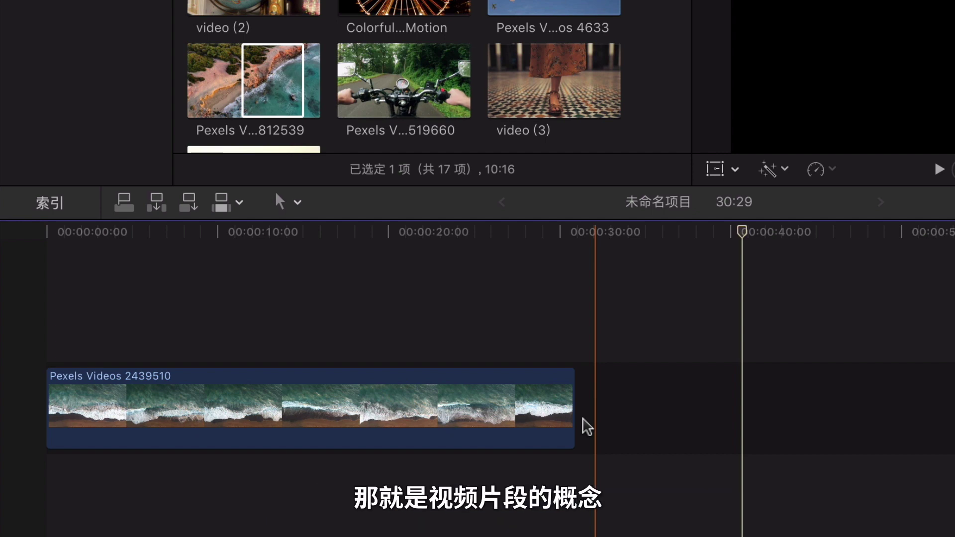
# Step: Trim the waves clip's end to 13:18, slip its content with the Trim tool, and pick Blade
pyautogui.moveTo(572, 425)
pyautogui.mouseDown()
pyautogui.moveTo(255, 415)
pyautogui.moveTo(597, 469)
pyautogui.moveTo(572, 485)
pyautogui.moveTo(611, 485)
pyautogui.mouseUp()
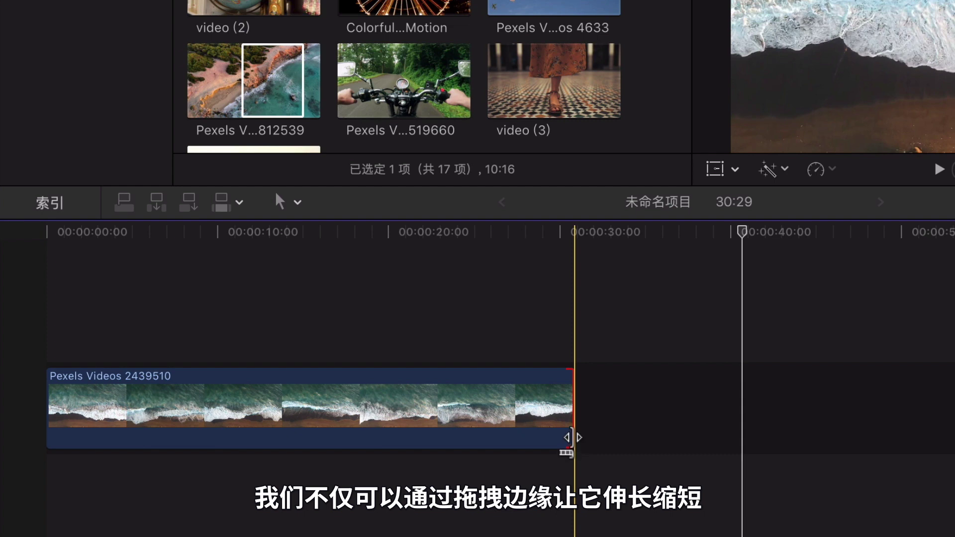
pyautogui.moveTo(572, 437); pyautogui.dragTo(275, 438)
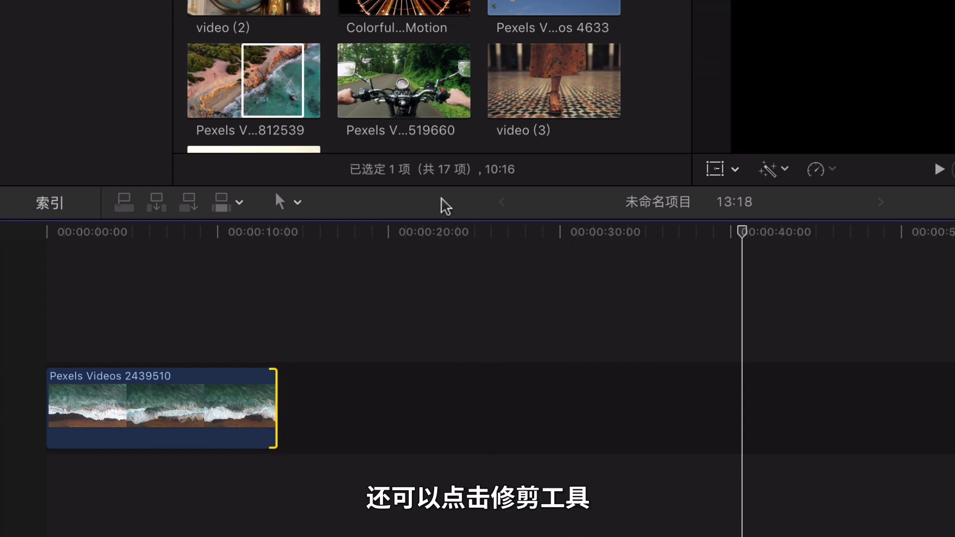
pyautogui.click(298, 203)
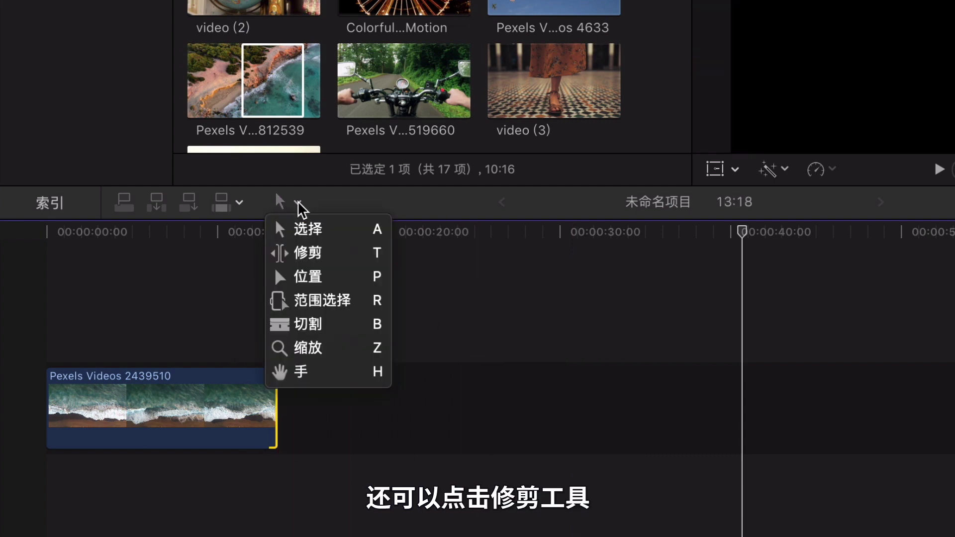
pyautogui.click(328, 253)
pyautogui.moveTo(202, 405)
pyautogui.mouseDown()
pyautogui.moveTo(209, 400)
pyautogui.moveTo(61, 397)
pyautogui.mouseUp()
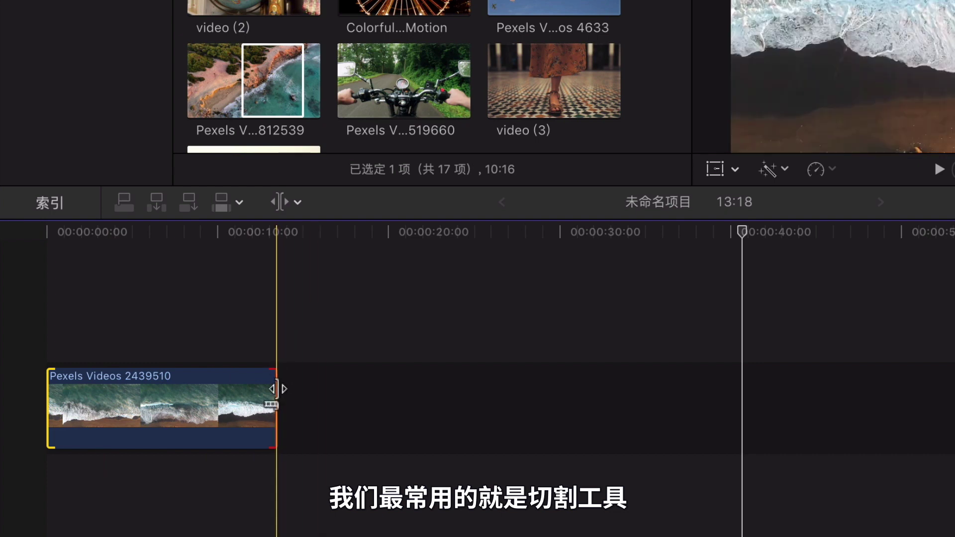
pyautogui.click(298, 202)
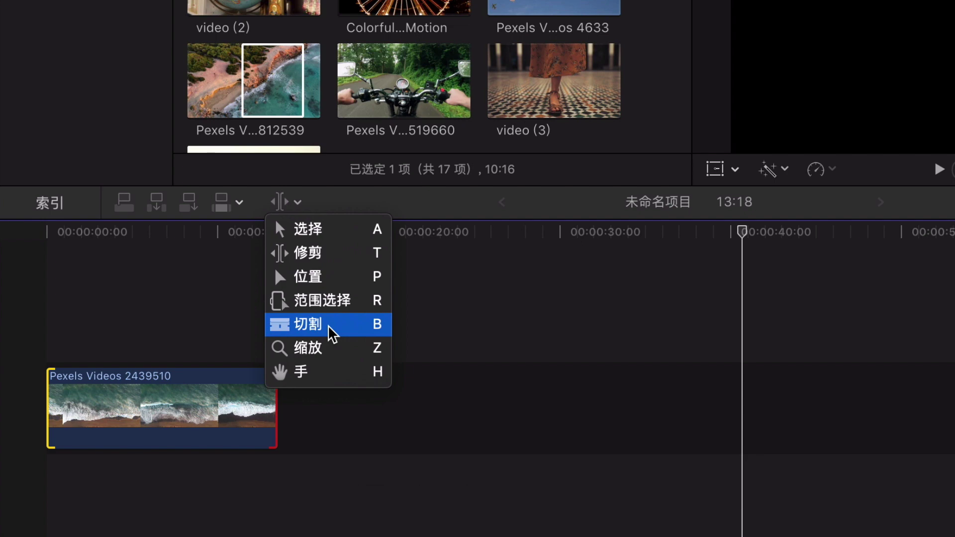
pyautogui.click(331, 324)
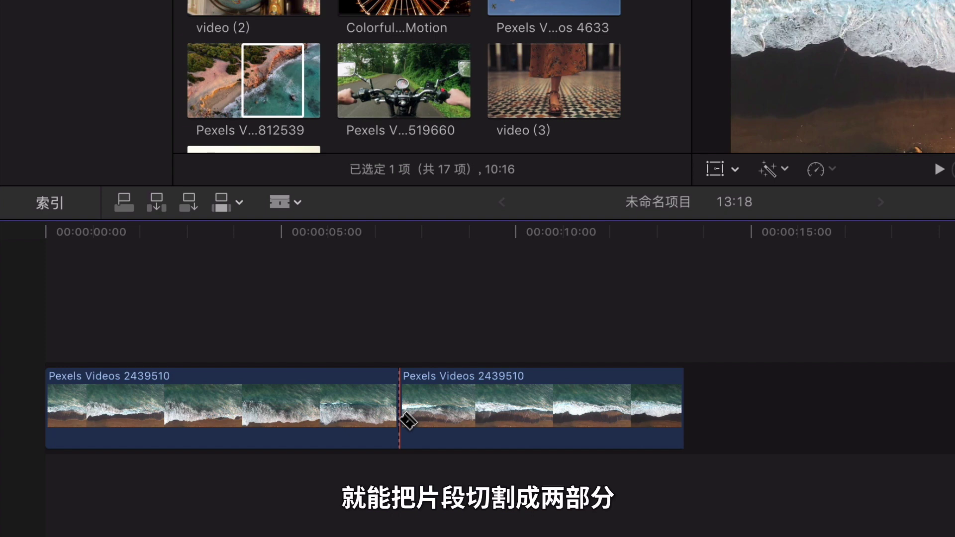
# Step: Blade the second waves piece into two, then return to the Select tool
pyautogui.click(299, 204)
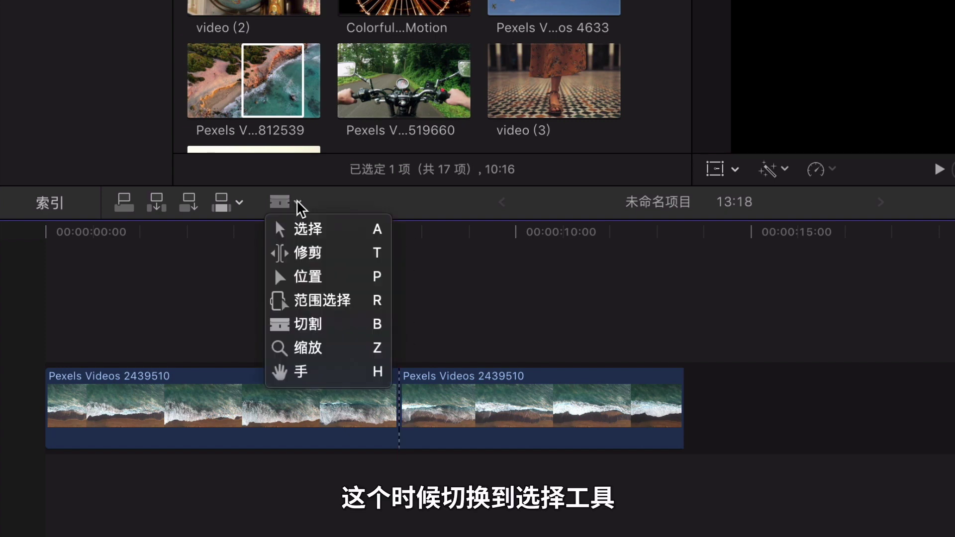
pyautogui.click(292, 231)
pyautogui.click(461, 412)
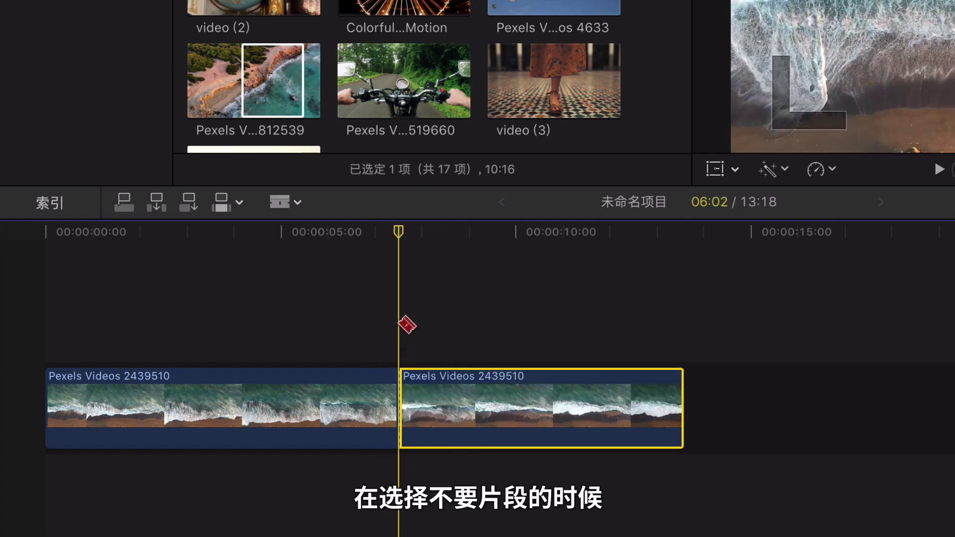
pyautogui.click(486, 413)
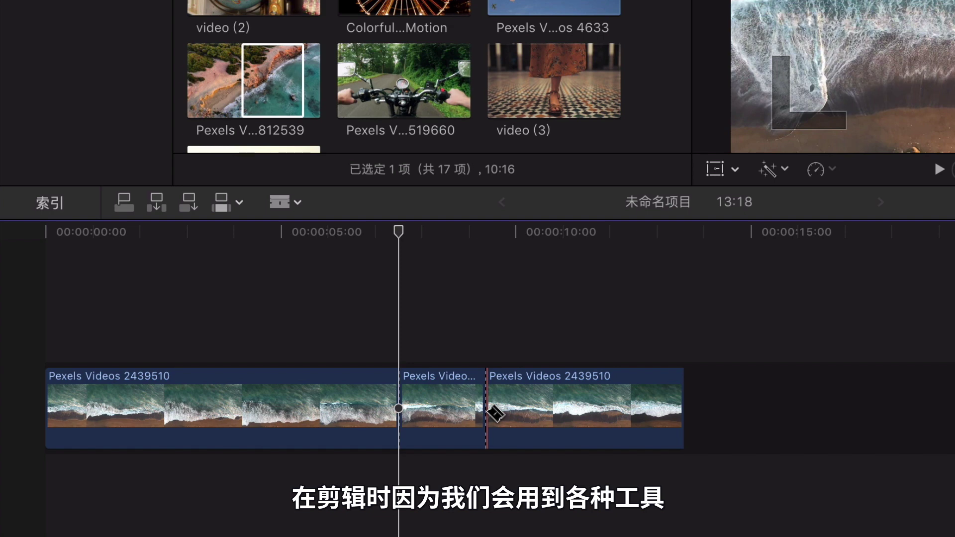
pyautogui.press('a')
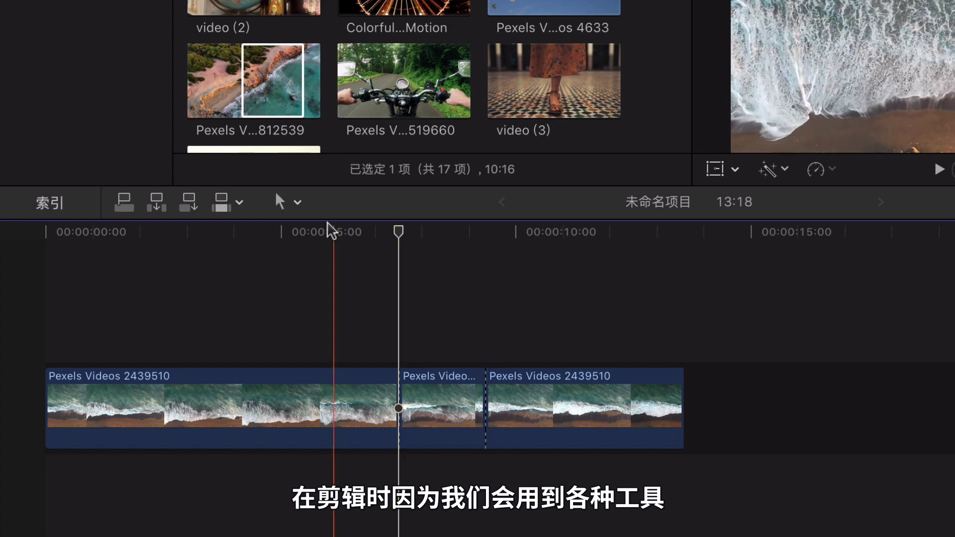
# Step: Lengthen the third waves piece by dragging its edge with the Position tool
pyautogui.click(297, 202)
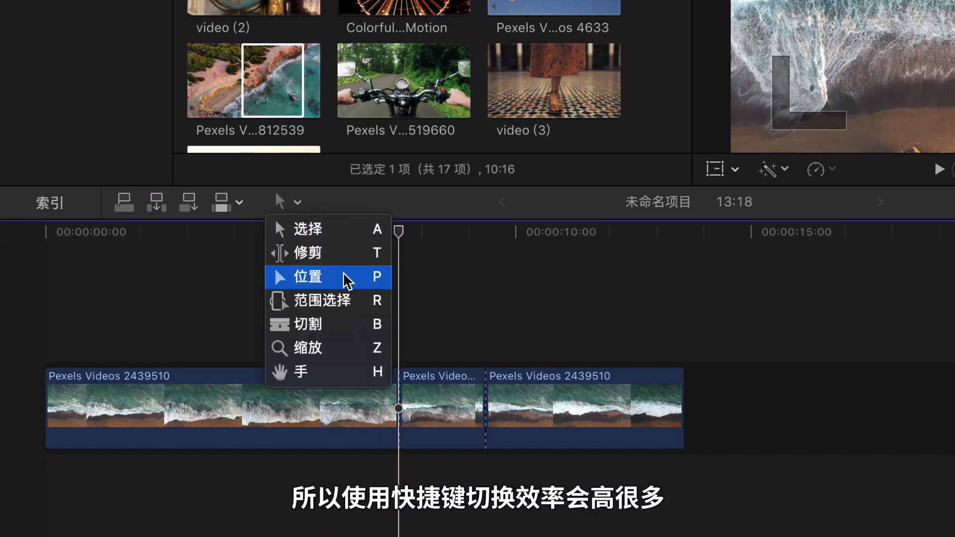
pyautogui.click(465, 323)
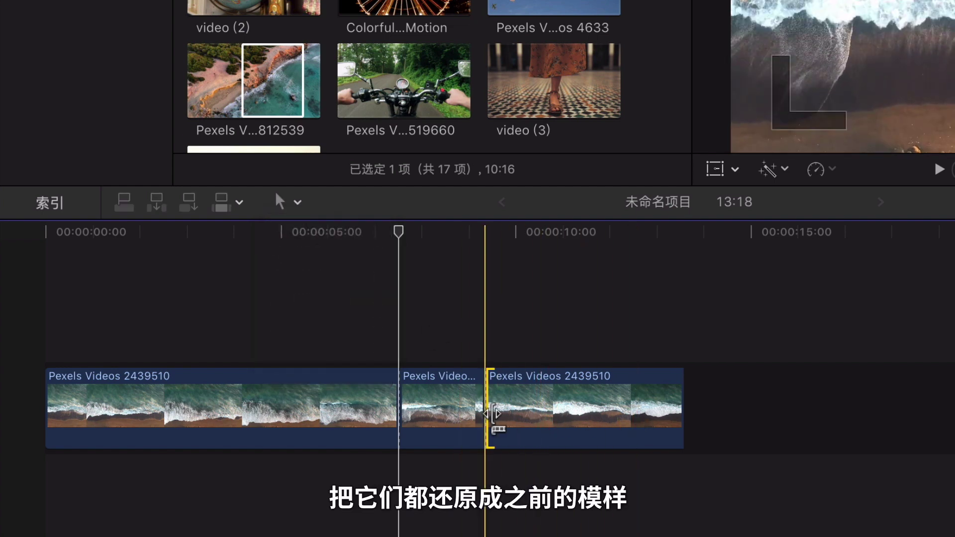
pyautogui.moveTo(491, 413); pyautogui.dragTo(283, 378)
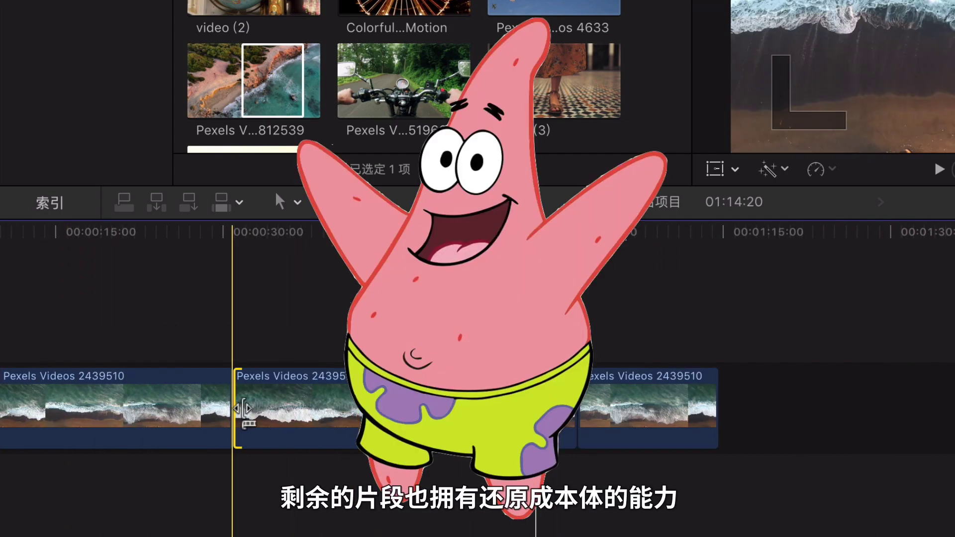
# Step: Select each waves piece in turn, zooming the timeline in with Command+Plus
pyautogui.click(716, 400)
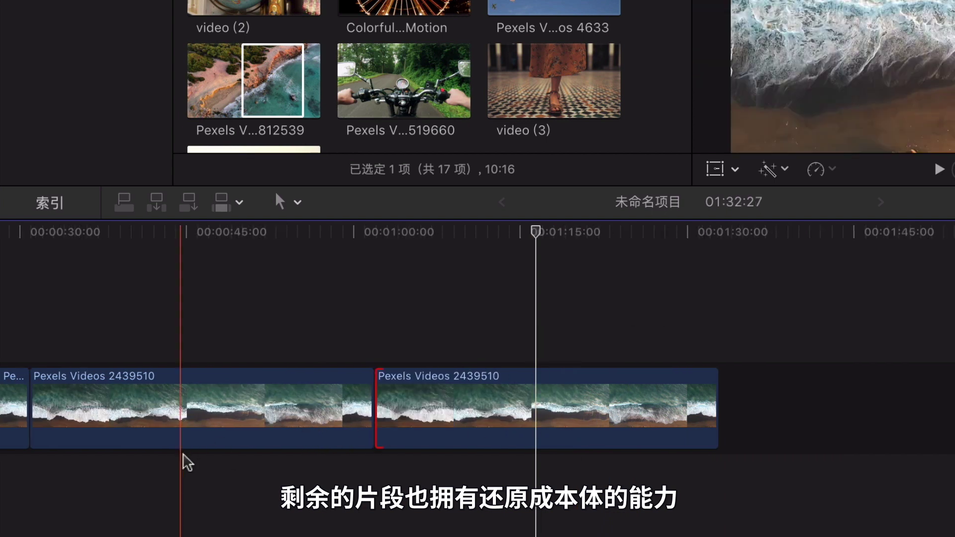
pyautogui.click(224, 413)
pyautogui.click(122, 413)
pyautogui.press('super+equal')
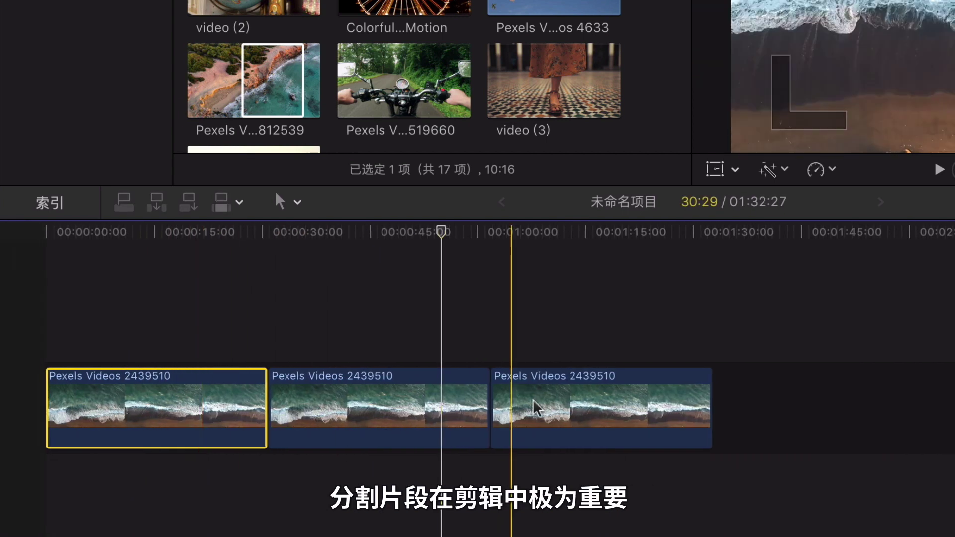
pyautogui.click(507, 408)
pyautogui.click(405, 408)
pyautogui.click(221, 419)
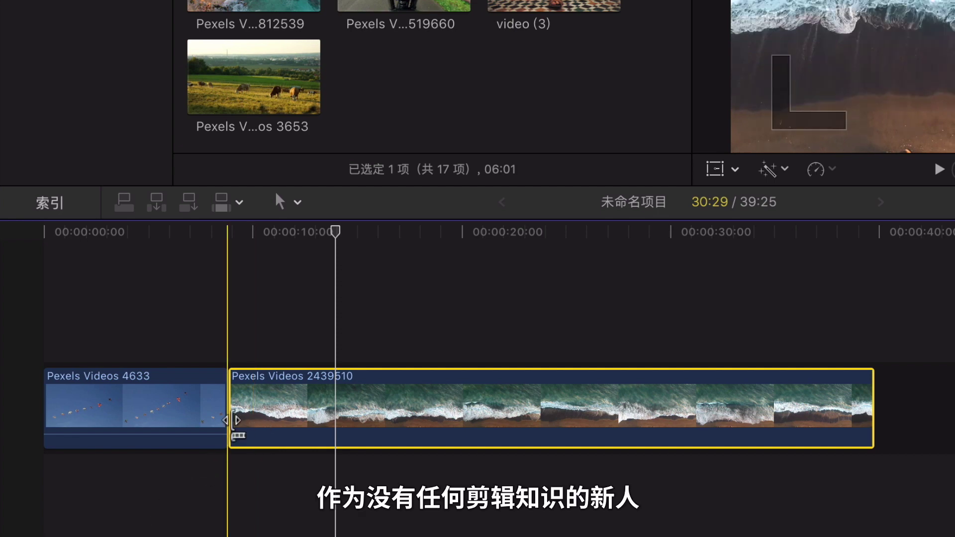
# Step: Trim the Pexels Videos 2439510 ocean clip shorter by dragging its edge, bringing the project to 34:20
pyautogui.moveTo(232, 420); pyautogui.dragTo(334, 418)
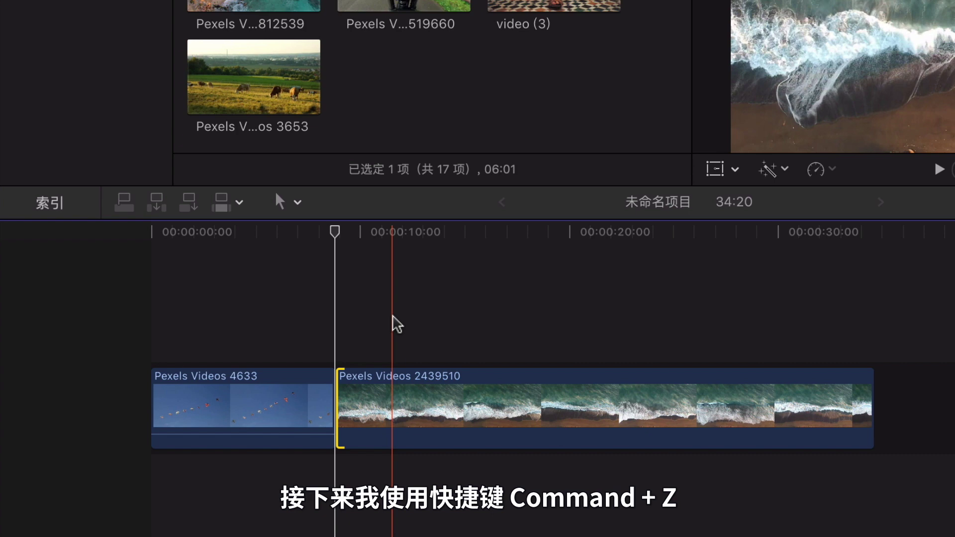
# Step: Undo the trim to restore the full ocean clip, then nudge its start edit point three frames
pyautogui.press('super+z')
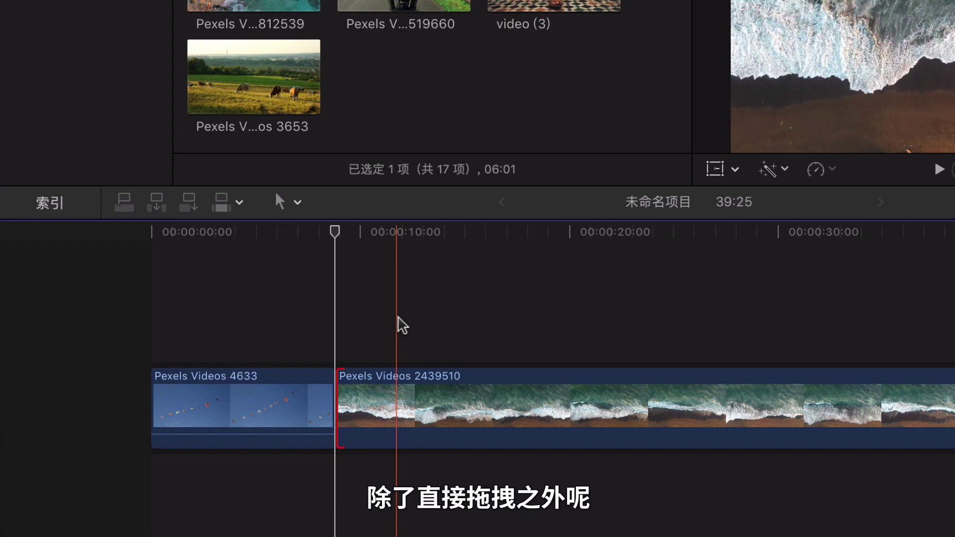
pyautogui.click(340, 411)
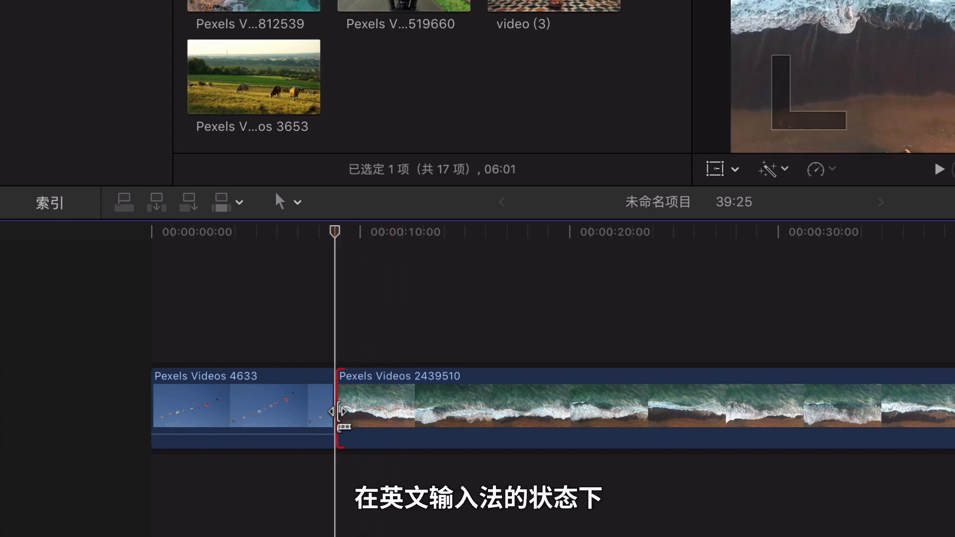
pyautogui.press('.')
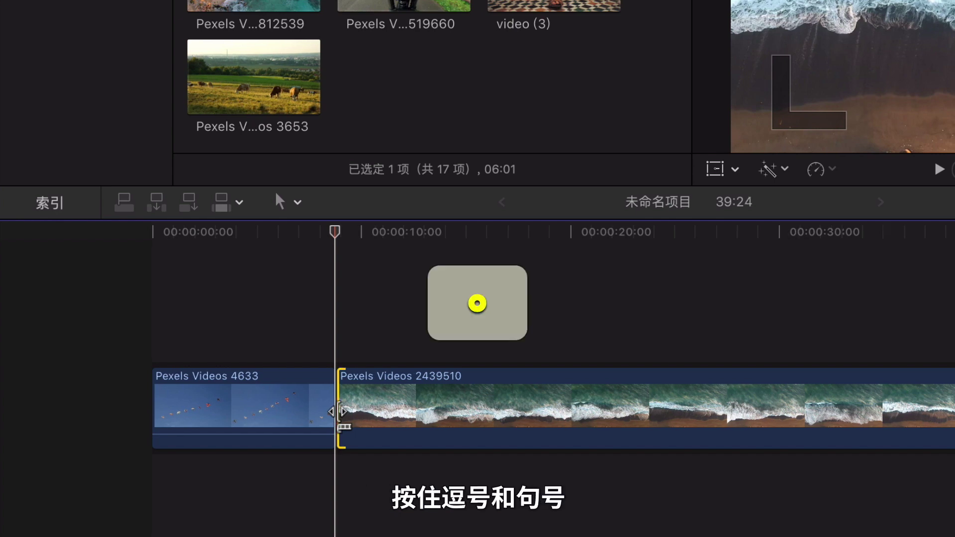
pyautogui.press('.')
pyautogui.press('.')
pyautogui.press('.')
pyautogui.press('.')
pyautogui.press('.')
pyautogui.press('.')
pyautogui.press('.')
pyautogui.press('.')
pyautogui.press('.')
pyautogui.press('.')
pyautogui.press('.')
pyautogui.press('.')
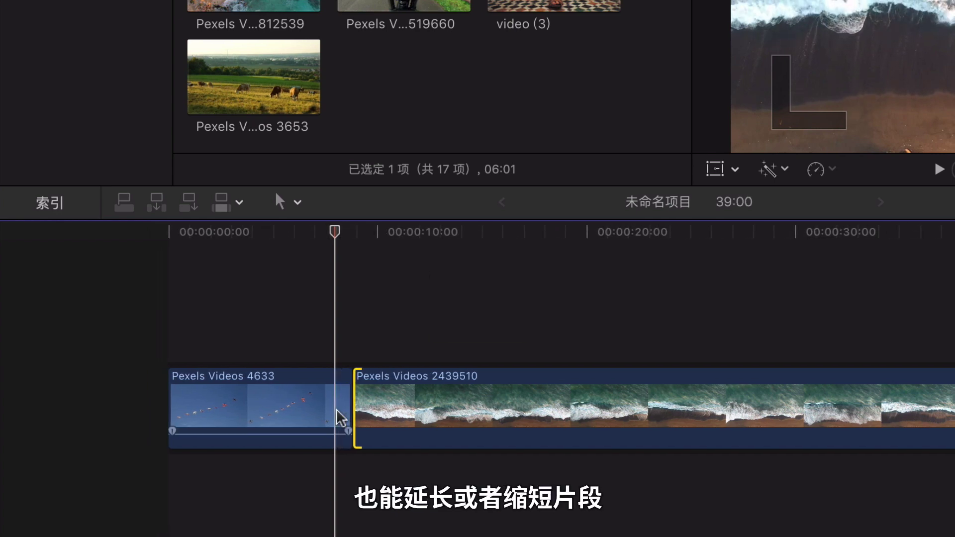
pyautogui.press('.')
pyautogui.press('.')
pyautogui.press('.')
pyautogui.press('.')
pyautogui.press('.')
pyautogui.press('.')
pyautogui.press('.')
pyautogui.press('.')
pyautogui.press('.')
pyautogui.press('.')
pyautogui.press('.')
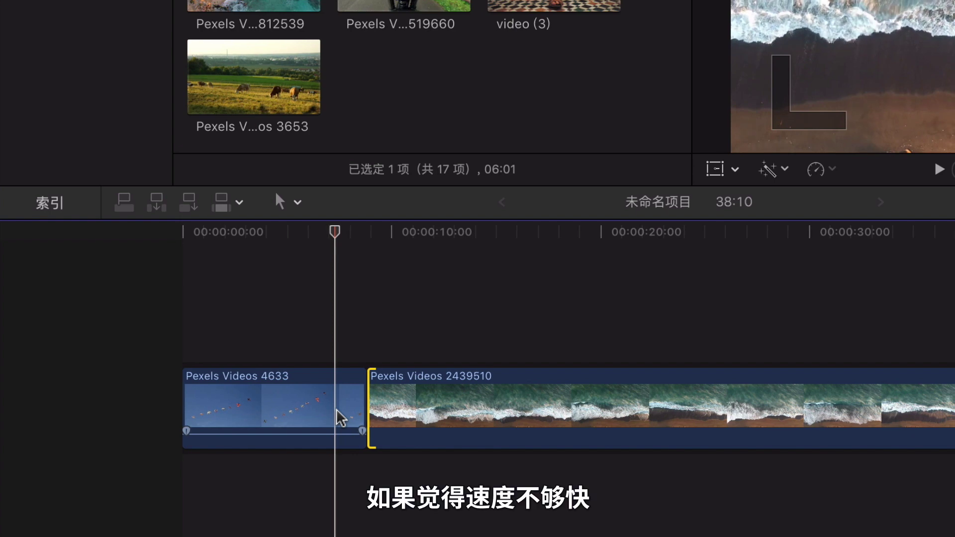
# Step: Trim the edit point twenty frames forward and back again, then show the editing tools list
pyautogui.hotkey('shift', '.')
pyautogui.hotkey('shift', '.')
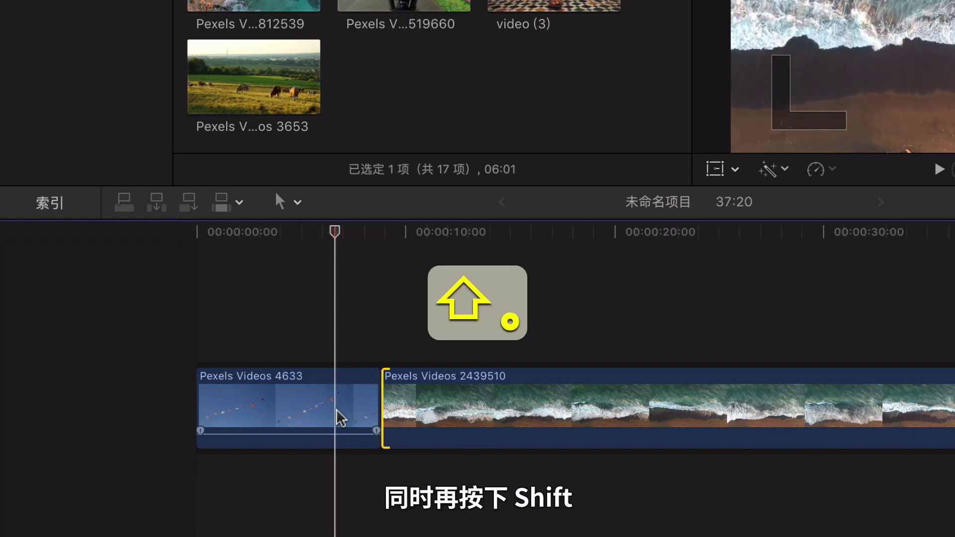
pyautogui.hotkey('shift', '.')
pyautogui.hotkey('shift', '.')
pyautogui.hotkey('shift', '.')
pyautogui.hotkey('shift', '.')
pyautogui.hotkey('shift', '.')
pyautogui.hotkey('shift', '.')
pyautogui.hotkey('shift', '.')
pyautogui.hotkey('shift', '.')
pyautogui.hotkey('shift', '.')
pyautogui.hotkey('shift', '.')
pyautogui.hotkey('shift', ',')
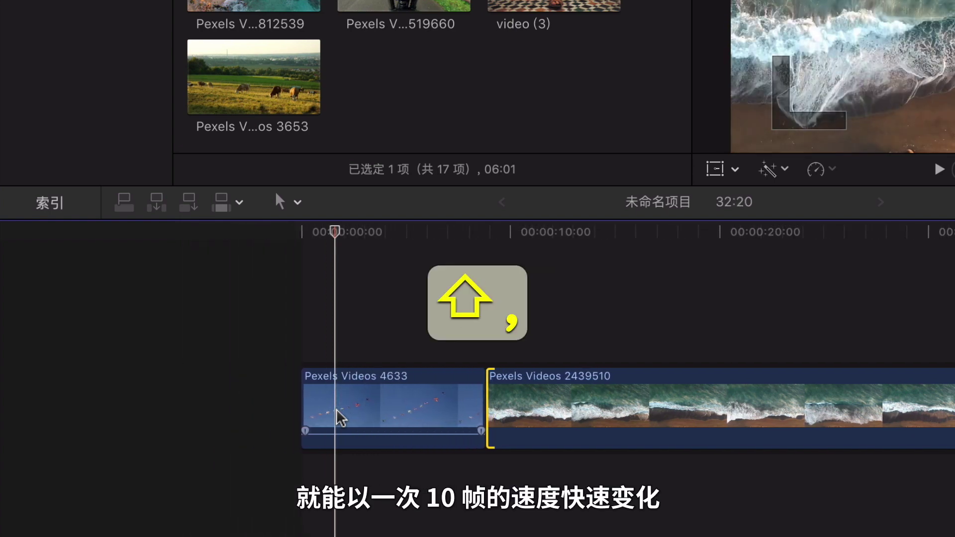
pyautogui.hotkey('shift', ',')
pyautogui.hotkey('shift', ',')
pyautogui.hotkey('shift', ',')
pyautogui.hotkey('shift', ',')
pyautogui.click(294, 201)
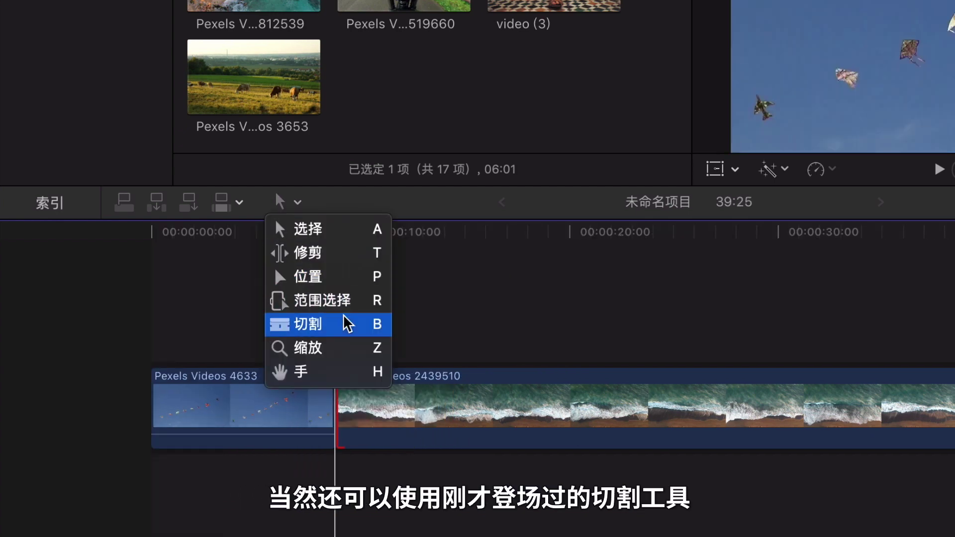
# Step: Blade the ocean clip and delete its short first piece, closing the gap
pyautogui.press('b')
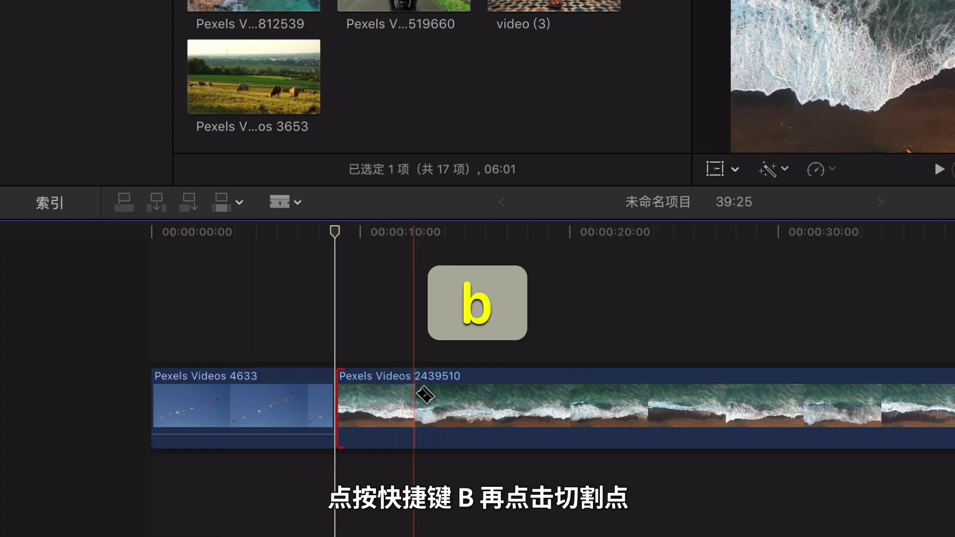
pyautogui.click(457, 413)
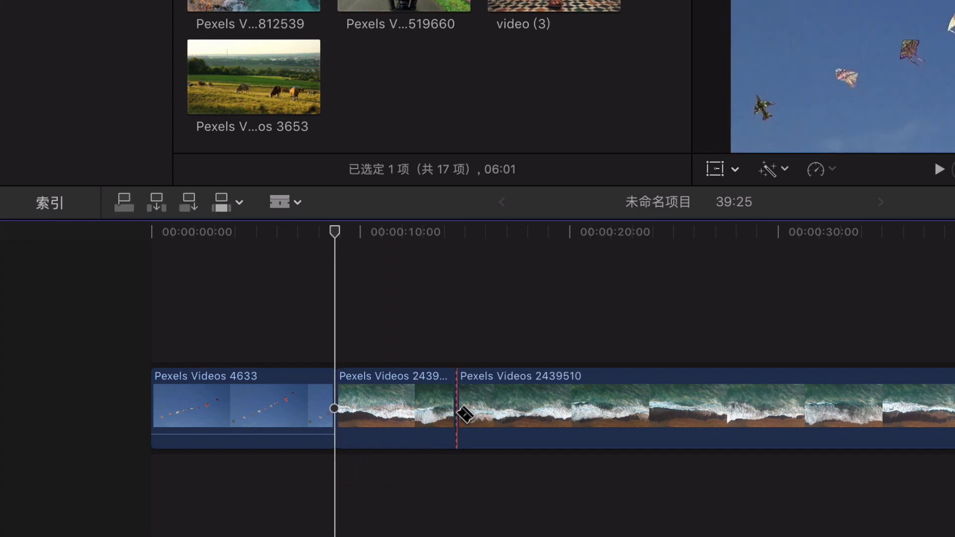
pyautogui.press('a')
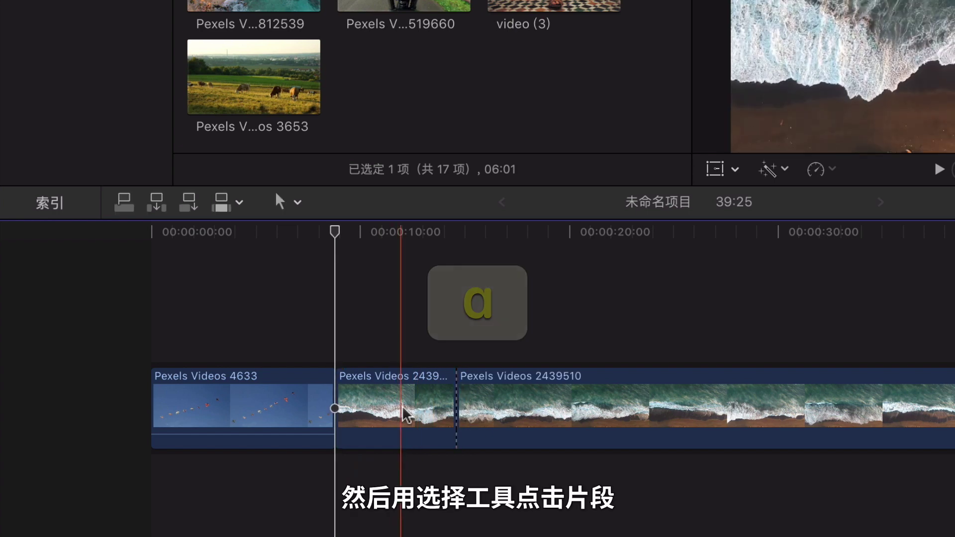
pyautogui.click(407, 415)
pyautogui.press('BackSpace')
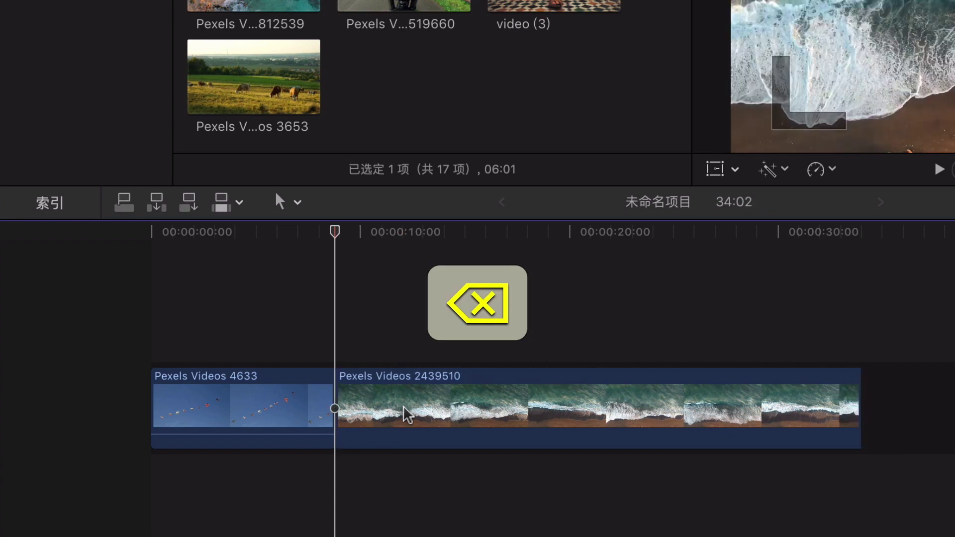
# Step: Try splitting the ocean clip with the Blade tool and with Command+B, undoing each split
pyautogui.press('b')
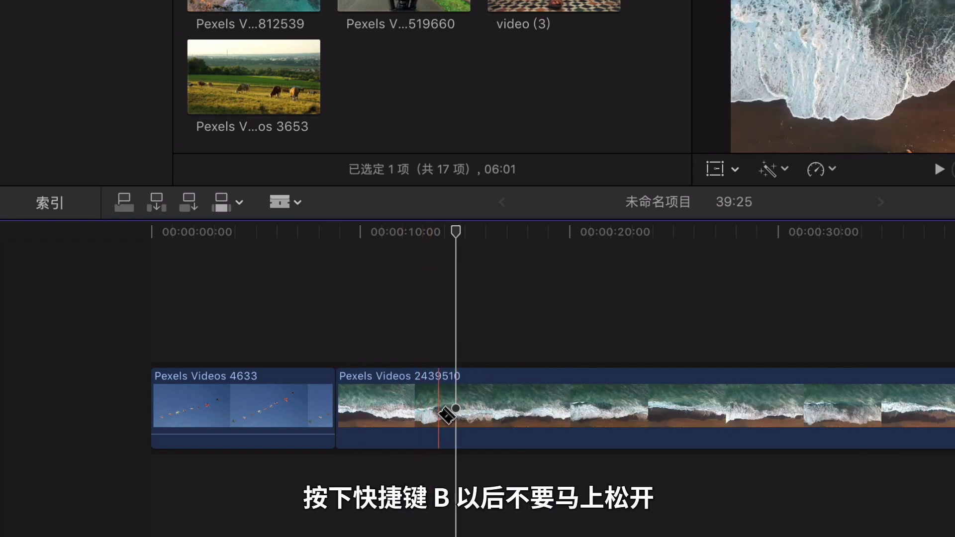
pyautogui.click(438, 413)
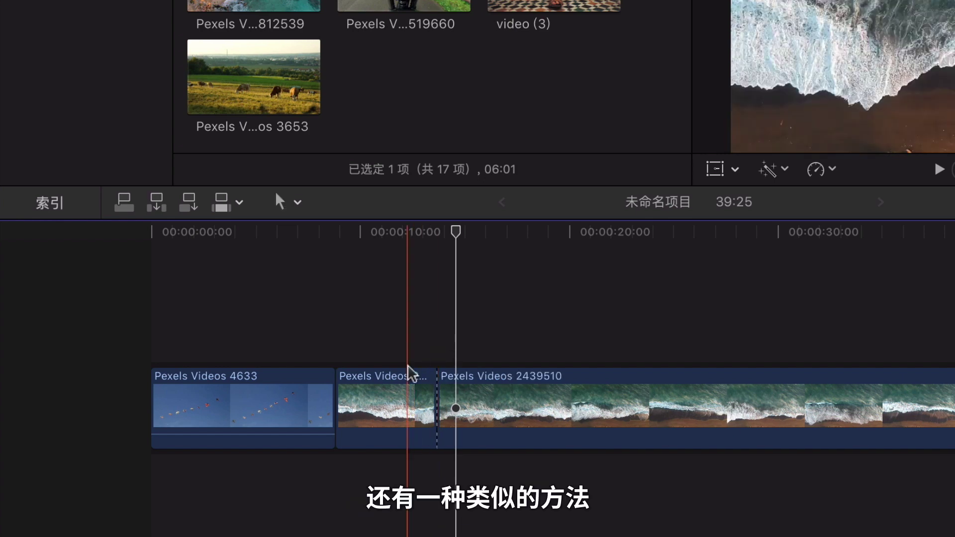
pyautogui.press('super+z')
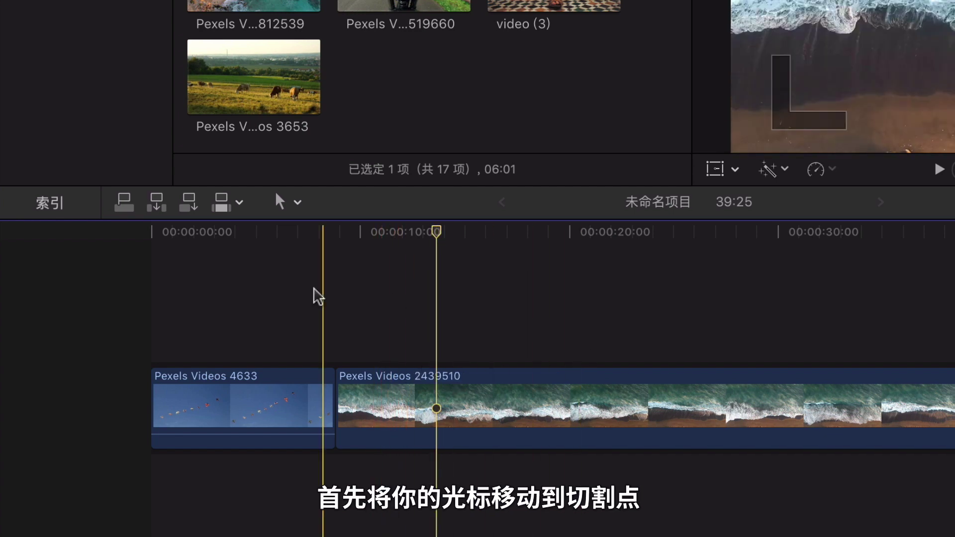
pyautogui.click(272, 267)
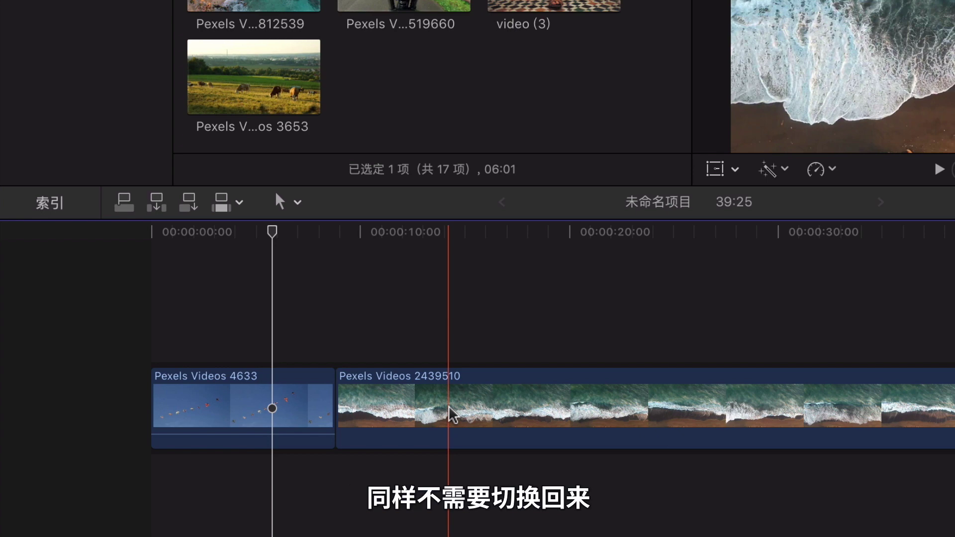
pyautogui.press('super+b')
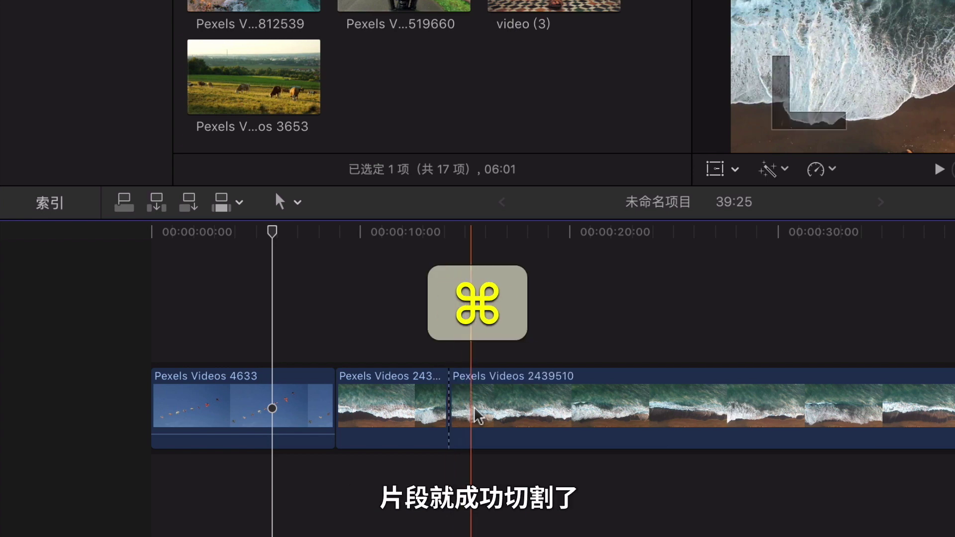
pyautogui.click(349, 373)
pyautogui.press('l')
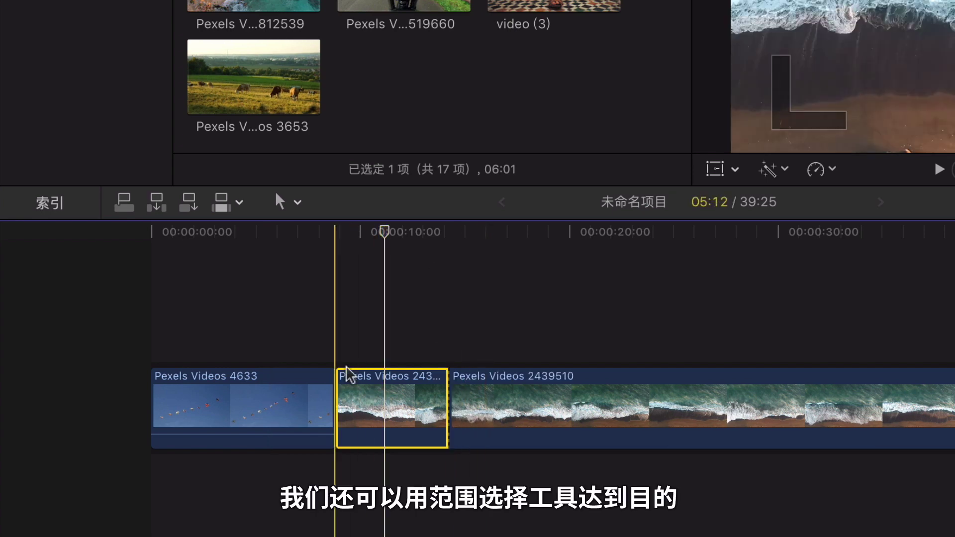
pyautogui.press('super+z')
# Step: Delete a range marked near the ocean clip's start with Range Selection, then restore it
pyautogui.click(256, 335)
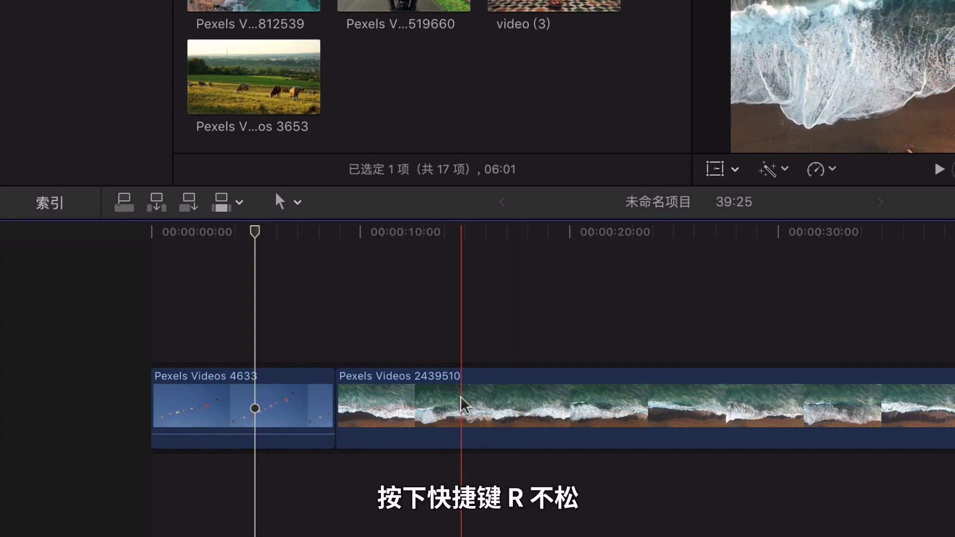
pyautogui.press('r')
pyautogui.moveTo(456, 406); pyautogui.dragTo(354, 410)
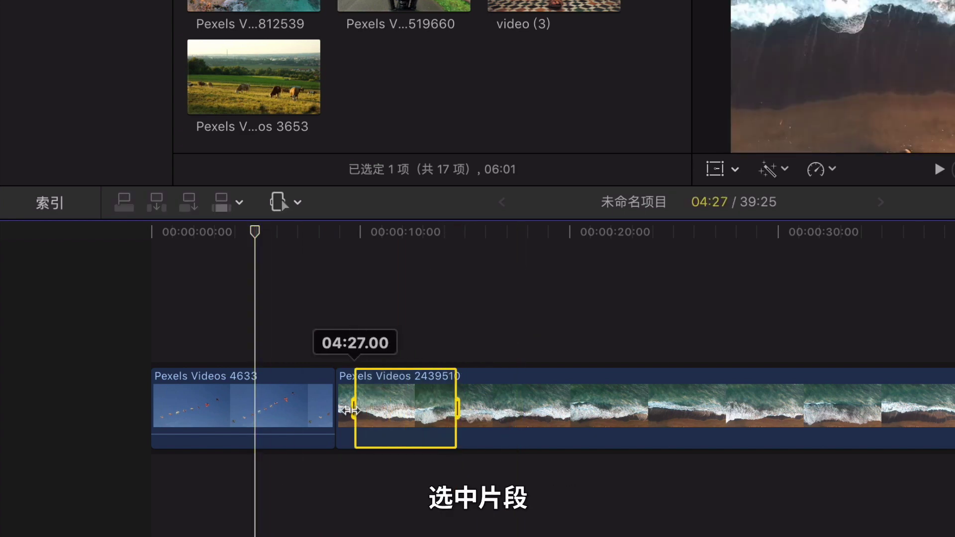
pyautogui.press('Delete')
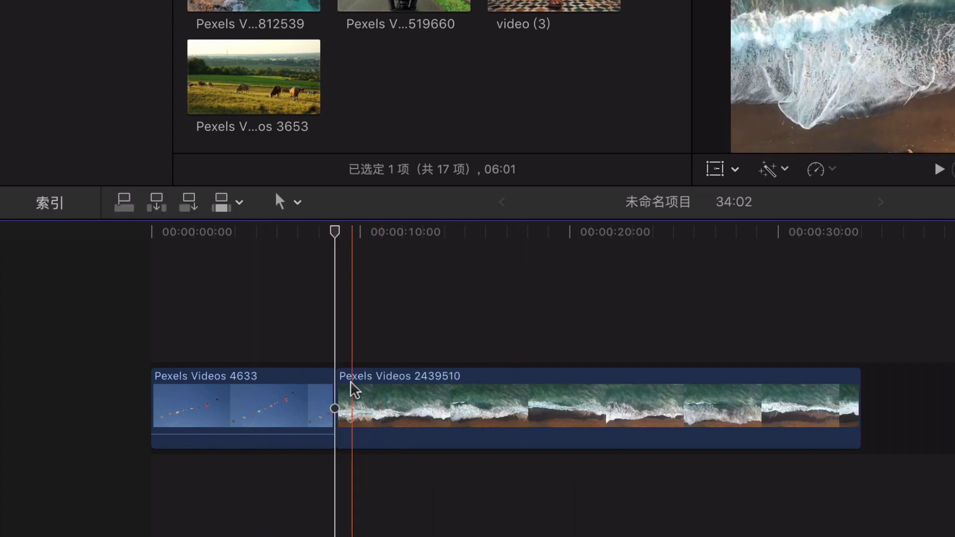
pyautogui.press('super+z')
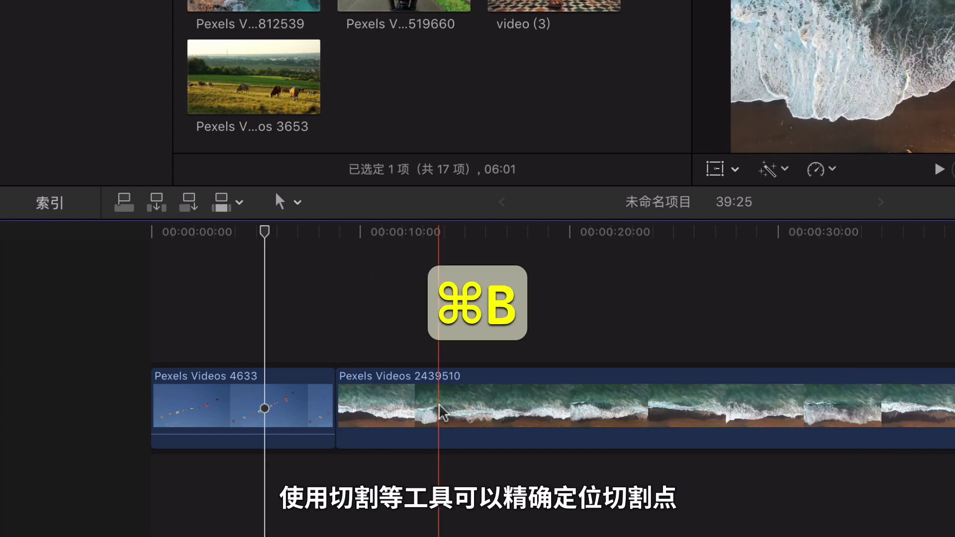
# Step: Split off and delete a short ocean piece, then undo to rejoin the clip
pyautogui.press('super+b')
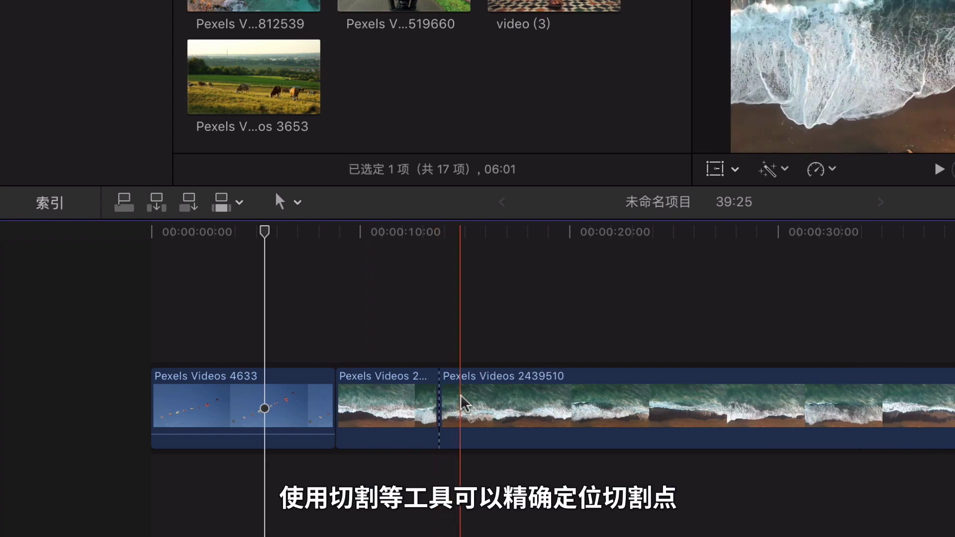
pyautogui.click(384, 404)
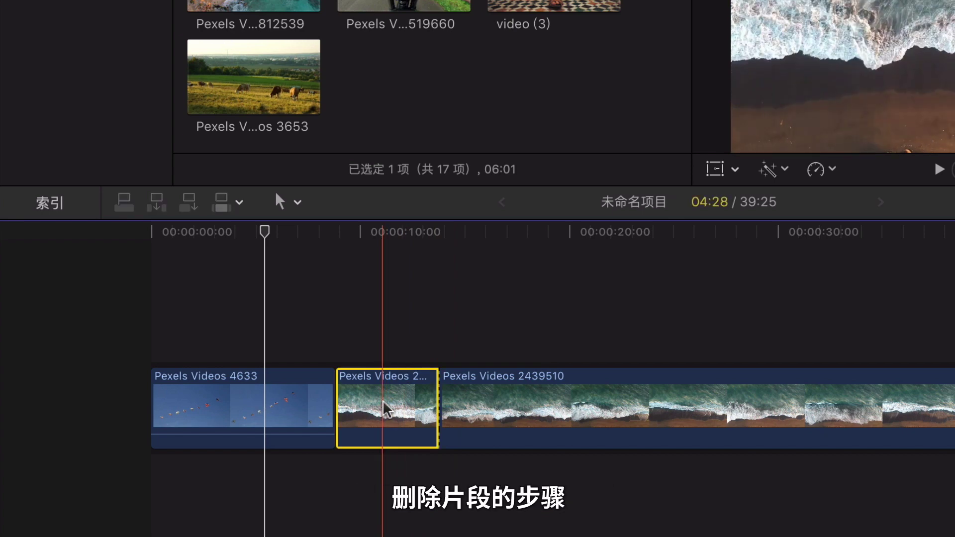
pyautogui.press('BackSpace')
pyautogui.press('super+z')
pyautogui.press('super+z')
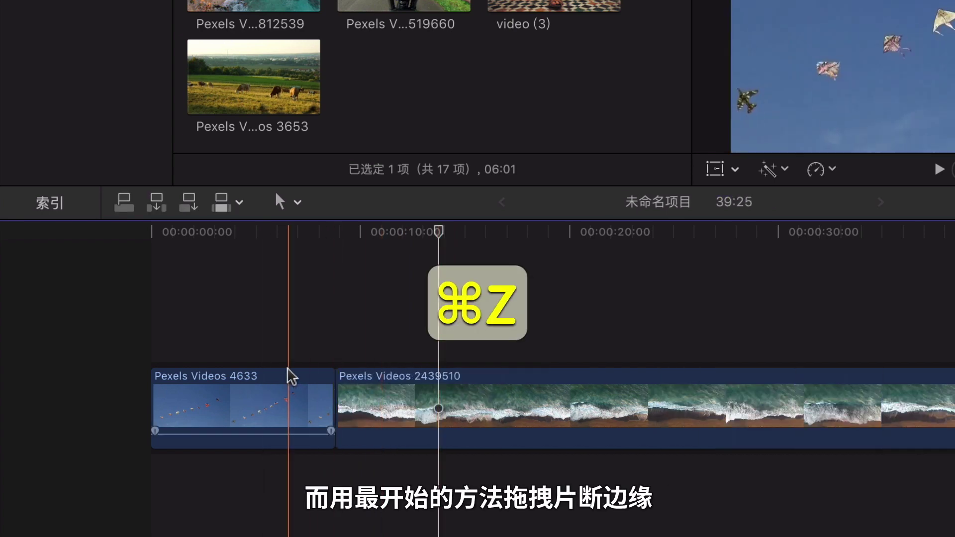
# Step: Extend the kite clip's end by 02:15, then trim the ocean clip's start to the skimmer and split it
pyautogui.click(282, 356)
pyautogui.moveTo(337, 413)
pyautogui.mouseDown()
pyautogui.moveTo(440, 413)
pyautogui.moveTo(194, 393)
pyautogui.mouseUp()
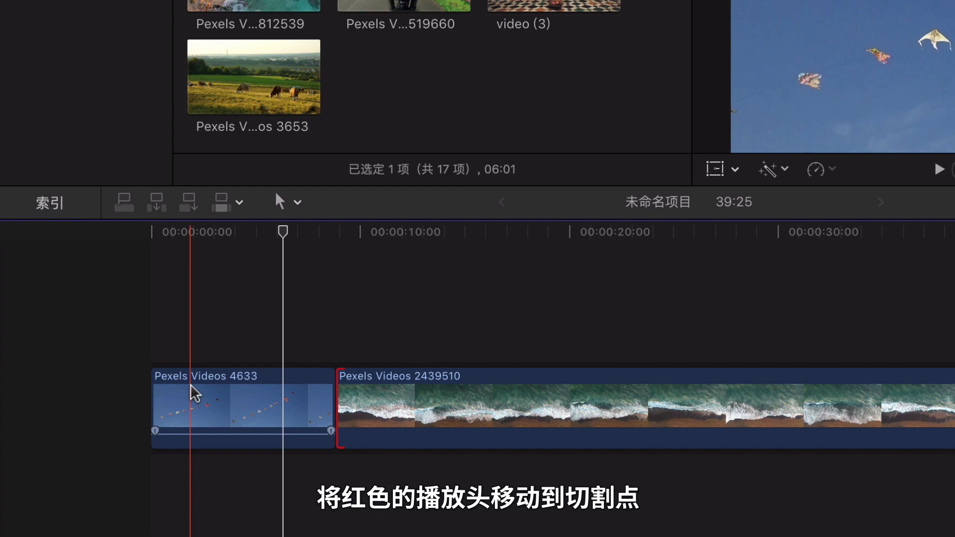
pyautogui.click(446, 420)
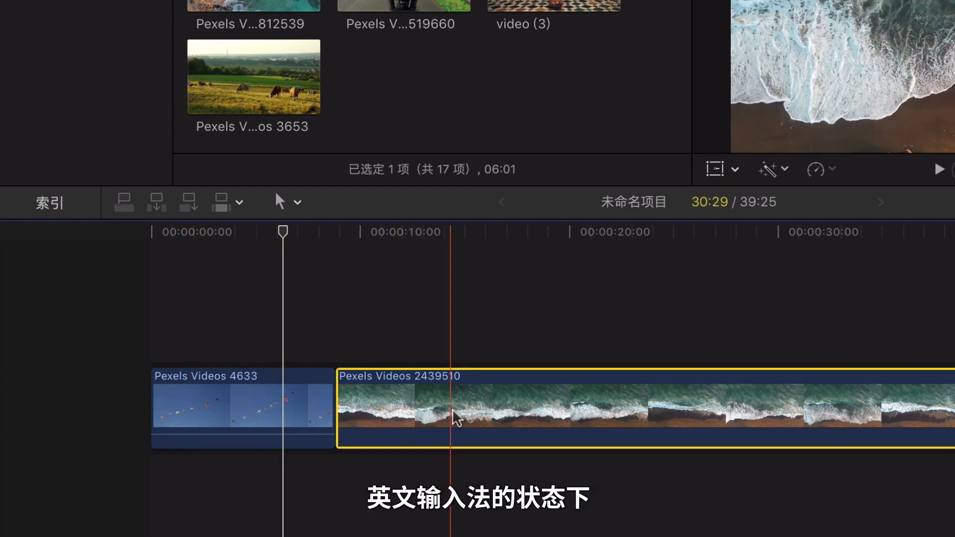
pyautogui.press('alt')
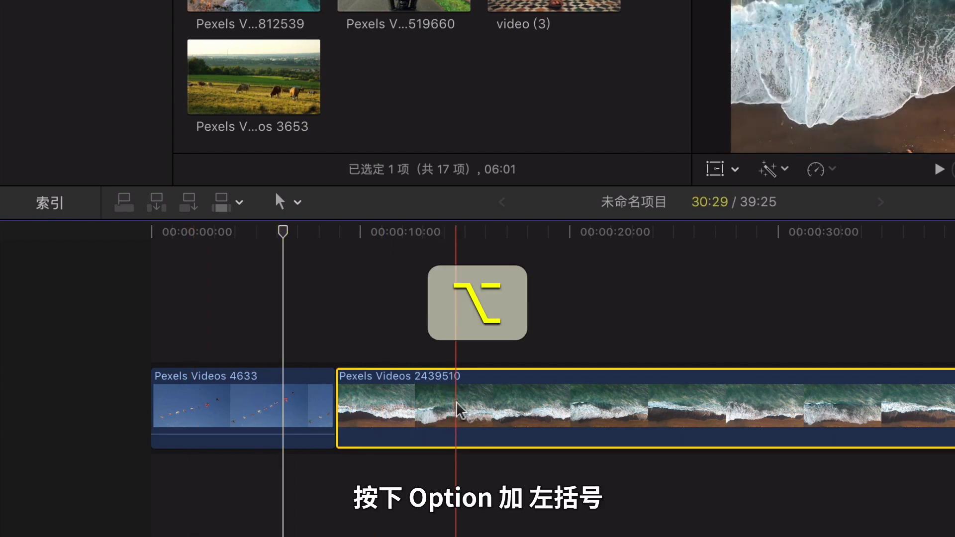
pyautogui.hotkey('alt', '[')
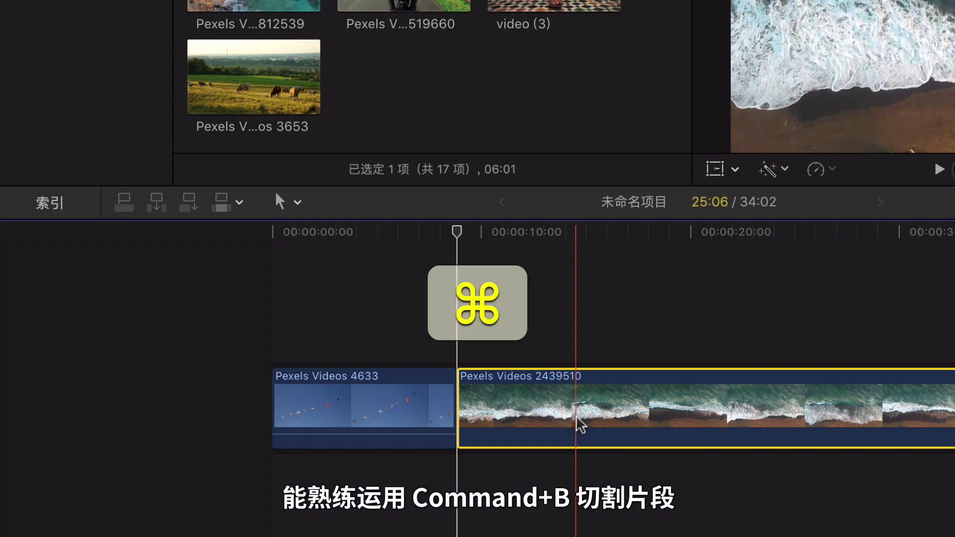
pyautogui.press('super+b')
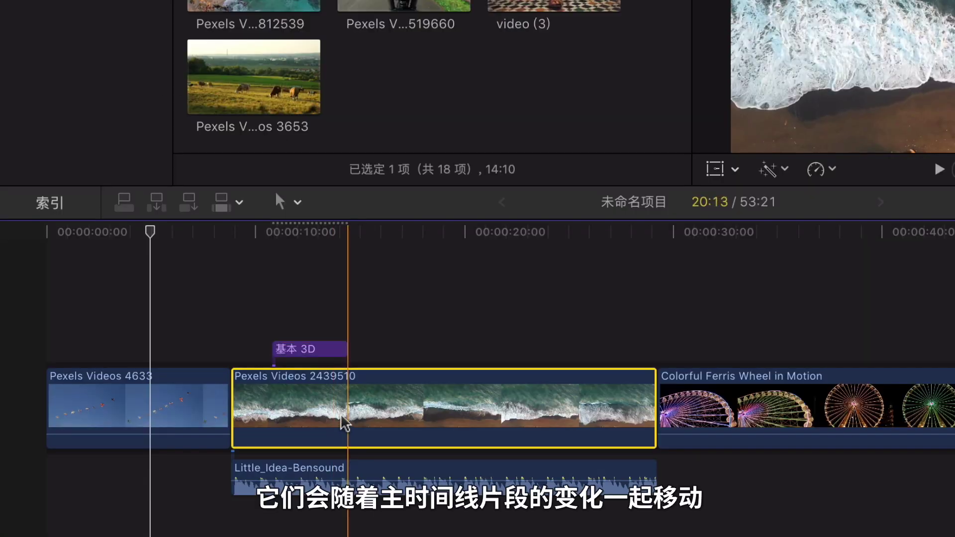
# Step: Connect Pexels Videos 2812539 above the storyline and play back the result
pyautogui.moveTo(341, 420)
pyautogui.mouseDown()
pyautogui.moveTo(333, 444)
pyautogui.moveTo(348, 403)
pyautogui.mouseUp()
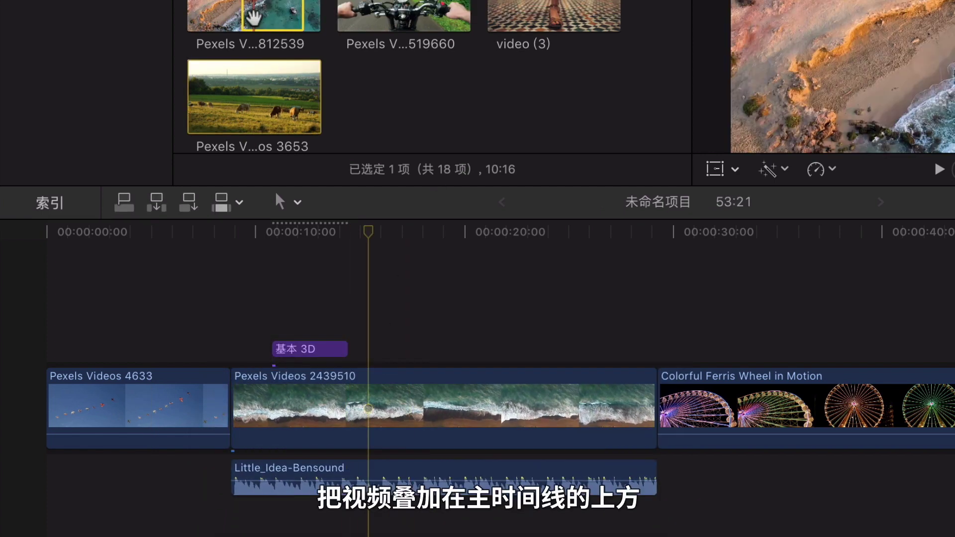
pyautogui.press('q')
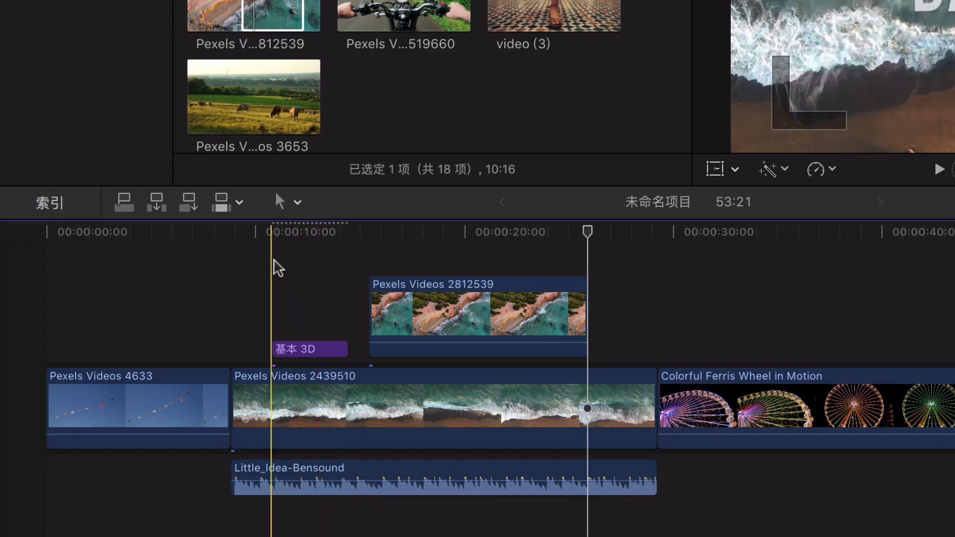
pyautogui.press('space')
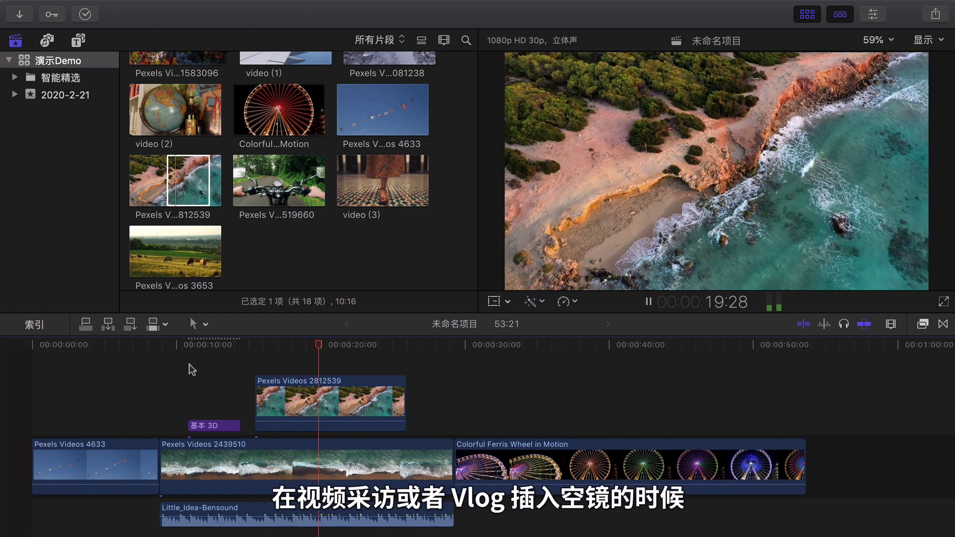
pyautogui.press('space')
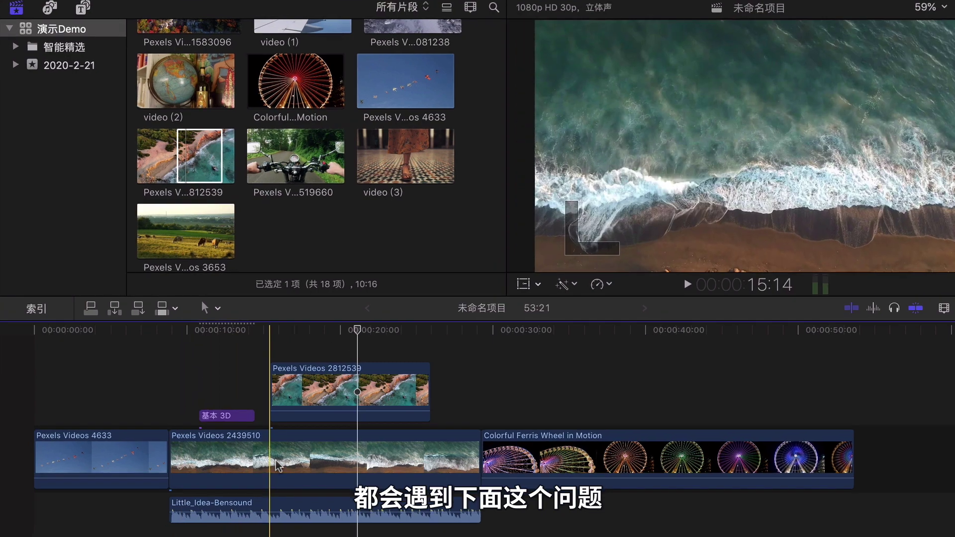
# Step: Delete the ocean clip, undo, then replace it with an empty gap instead
pyautogui.click(261, 468)
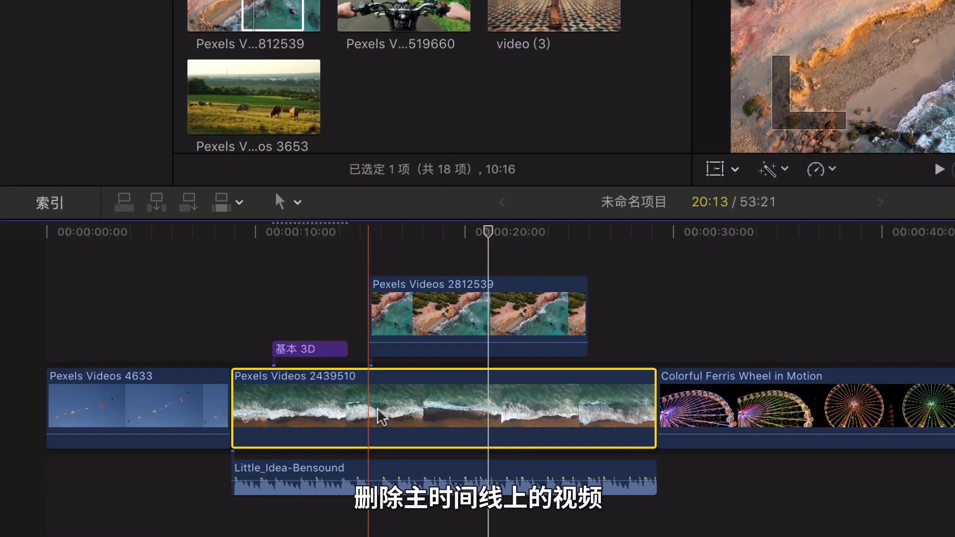
pyautogui.press('BackSpace')
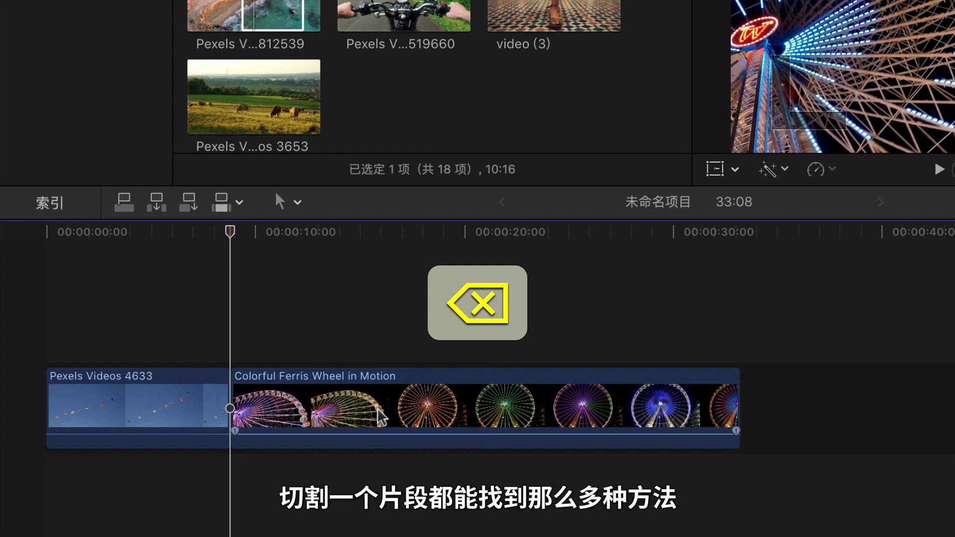
pyautogui.press('super+z')
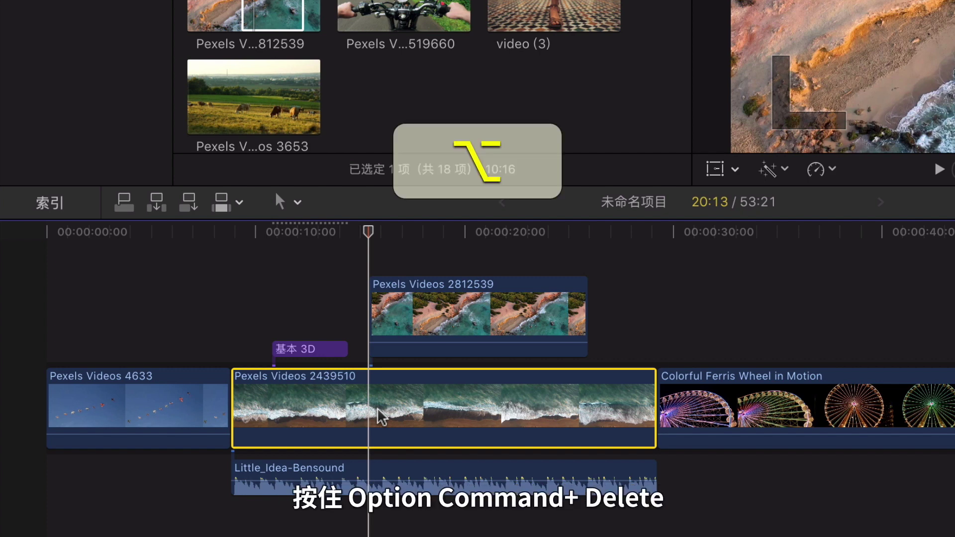
pyautogui.press('alt+super+BackSpace')
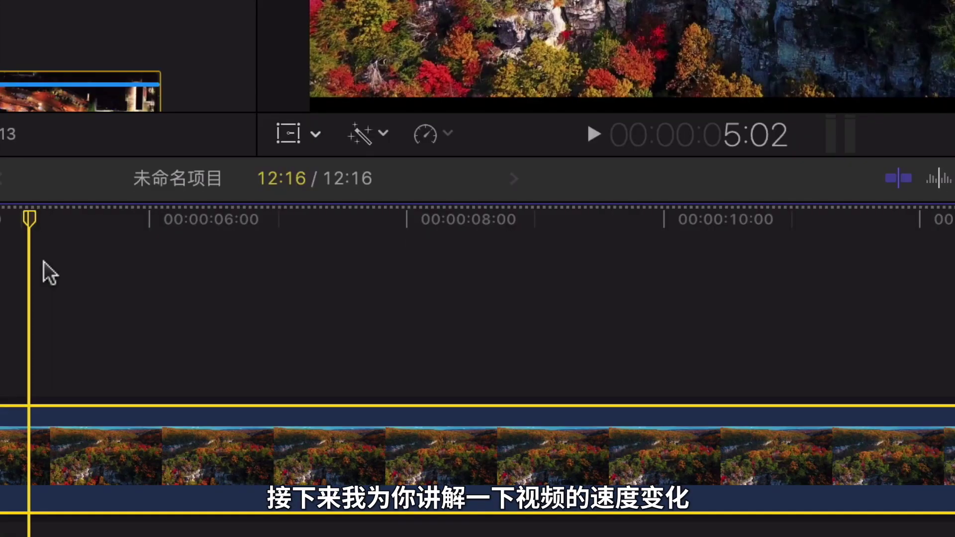
# Step: Show the forest clip's speed bar, speed it to 301%, return it to 100%, and list the speed choices
pyautogui.click(448, 135)
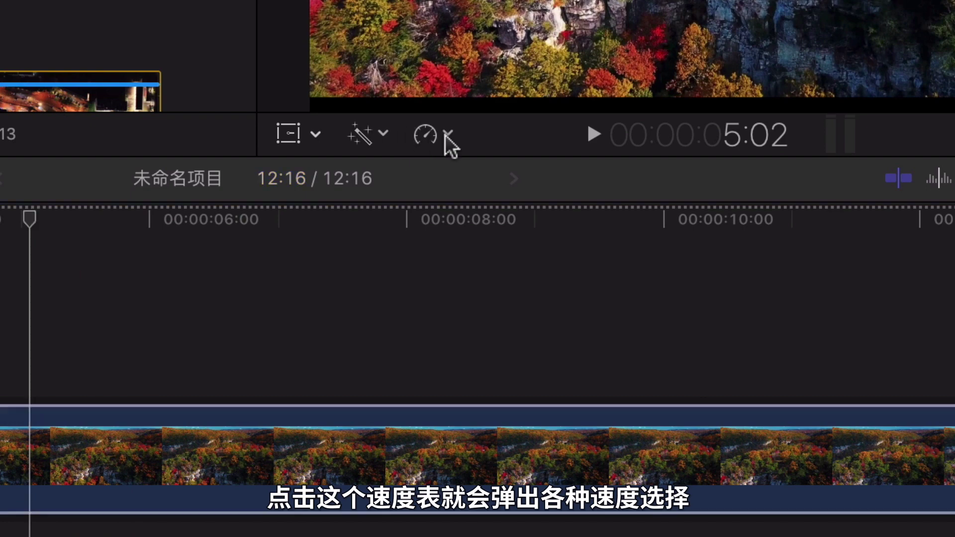
pyautogui.click(450, 133)
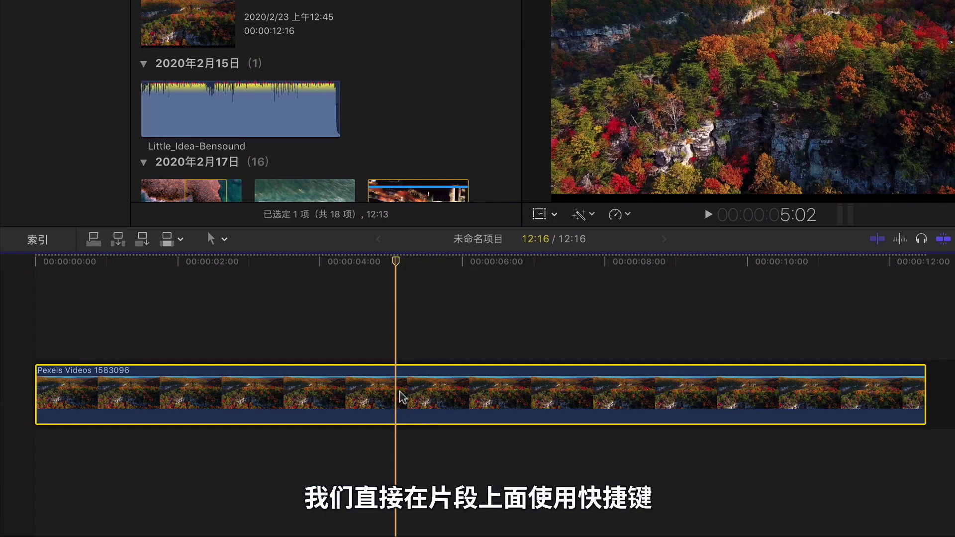
pyautogui.press('super+r')
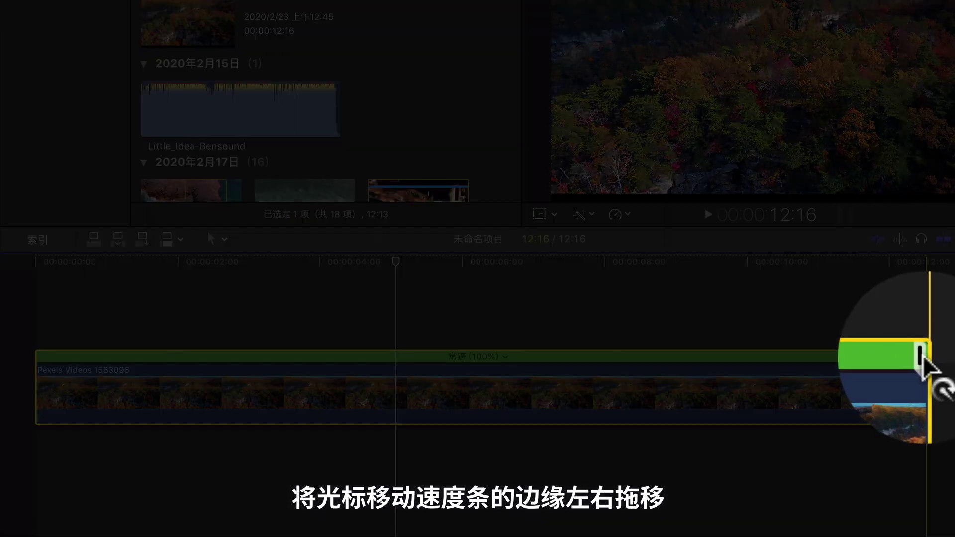
pyautogui.moveTo(921, 357); pyautogui.dragTo(327, 357)
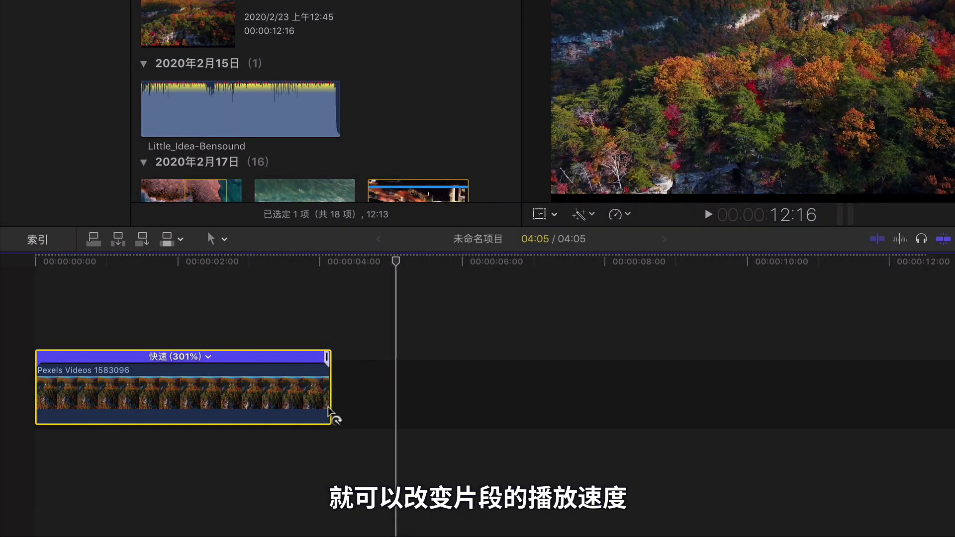
pyautogui.moveTo(328, 408); pyautogui.dragTo(878, 390)
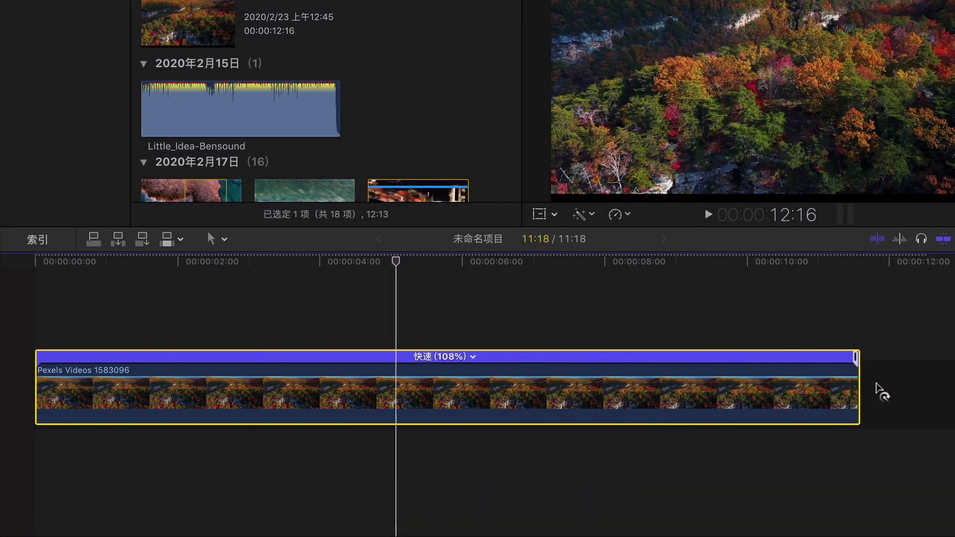
pyautogui.click(482, 357)
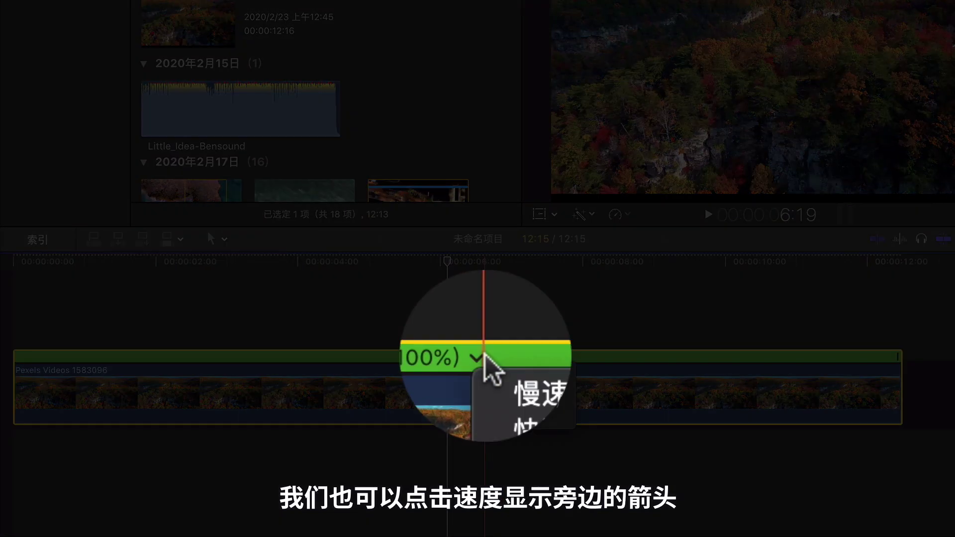
pyautogui.moveTo(517, 390)
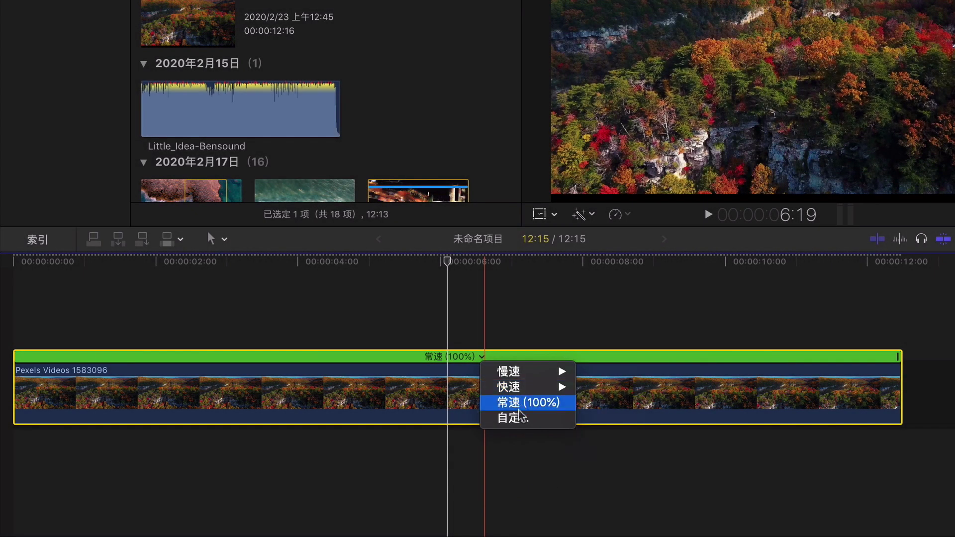
# Step: Apply a custom 220% speed and split the speed bar at two playhead positions
pyautogui.click(520, 420)
pyautogui.write('220')
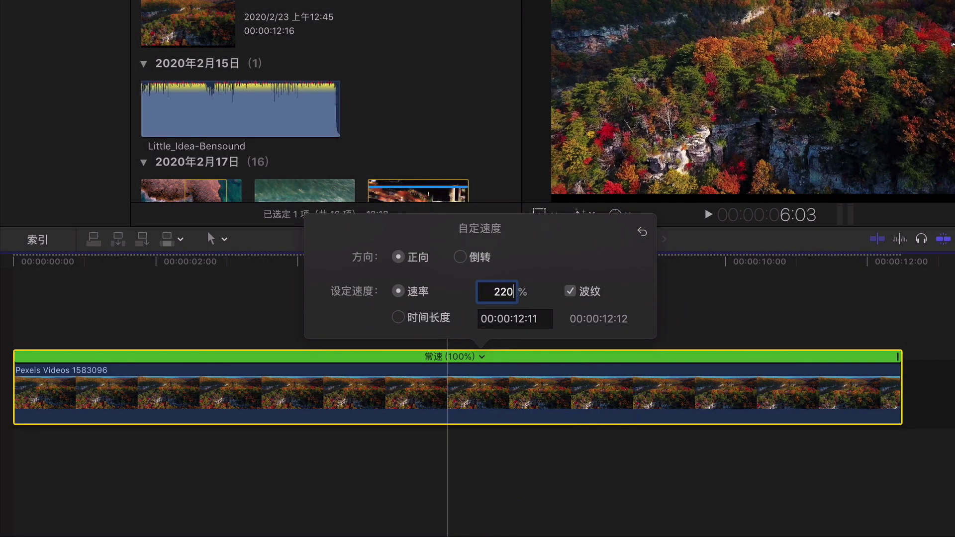
pyautogui.press('Return')
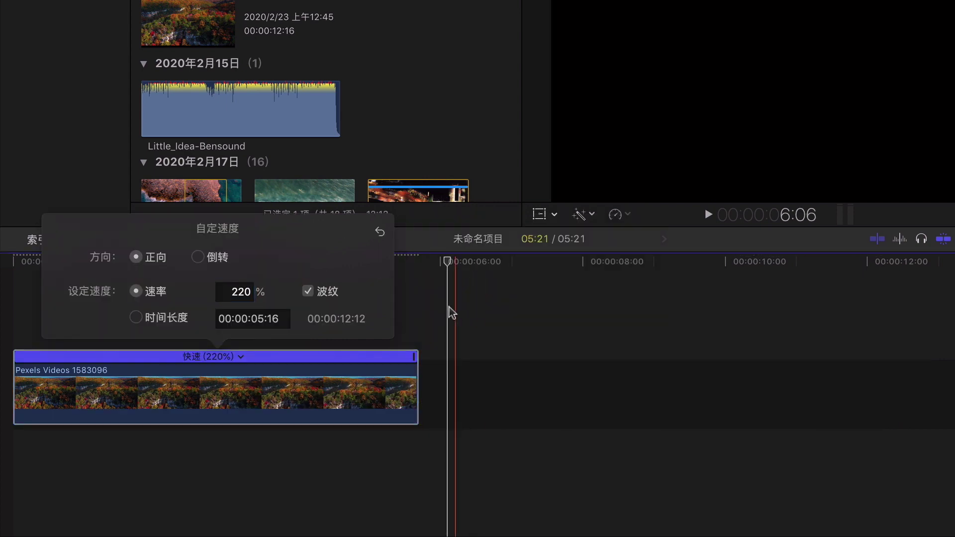
pyautogui.hotkey('shift', 'b')
pyautogui.click(819, 390)
pyautogui.hotkey('shift', 'b')
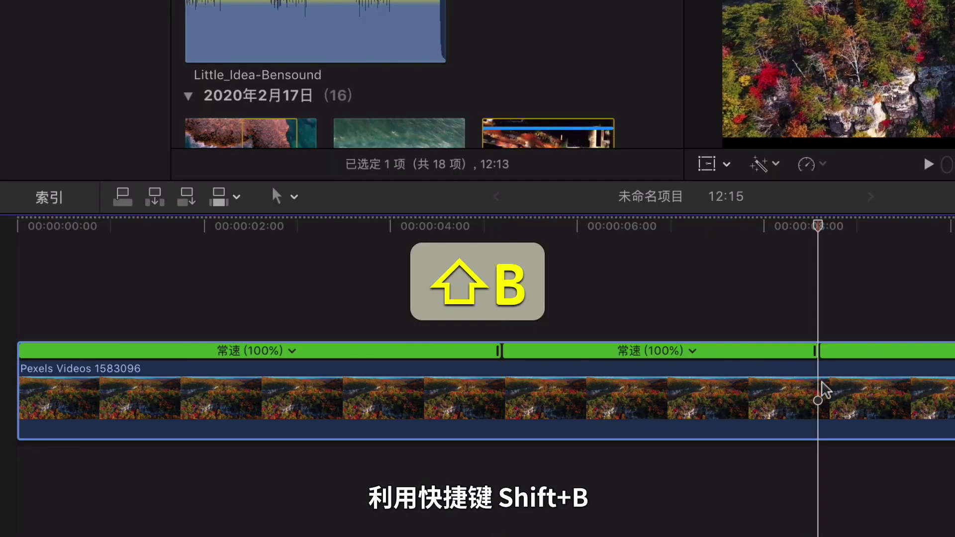
# Step: Retime the segments to 248% and 149%, then split the last section and slow it down
pyautogui.moveTo(498, 351); pyautogui.dragTo(208, 350)
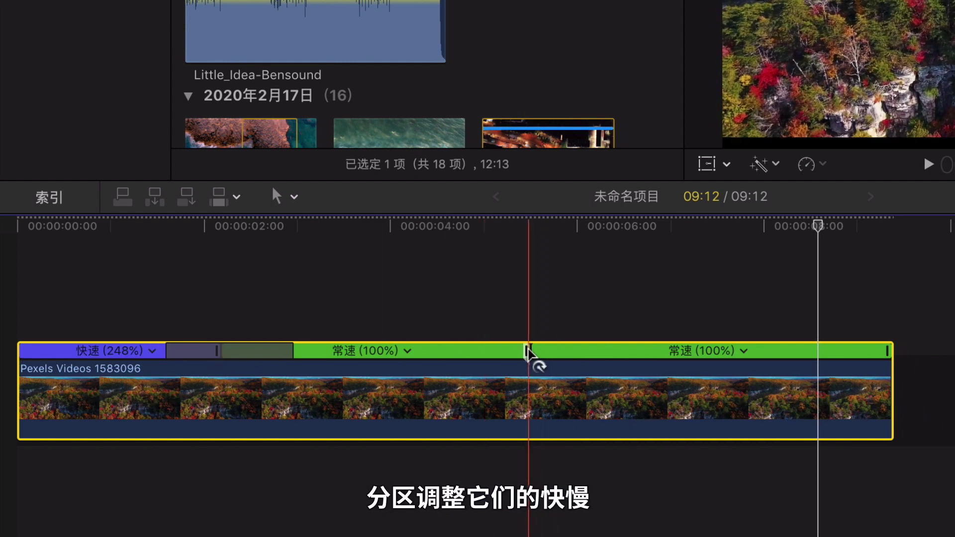
pyautogui.click(529, 351)
pyautogui.moveTo(529, 351); pyautogui.dragTo(426, 351)
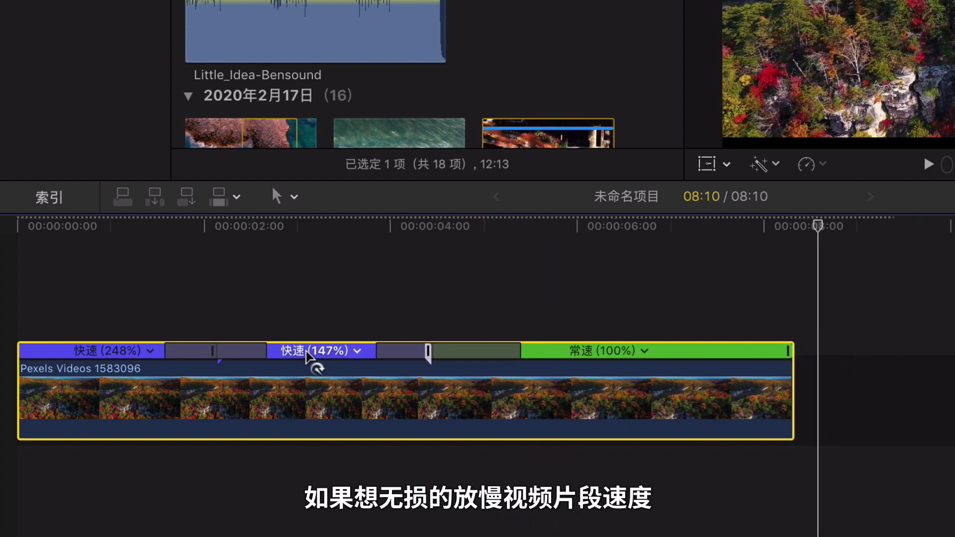
pyautogui.hotkey('shift', 'b')
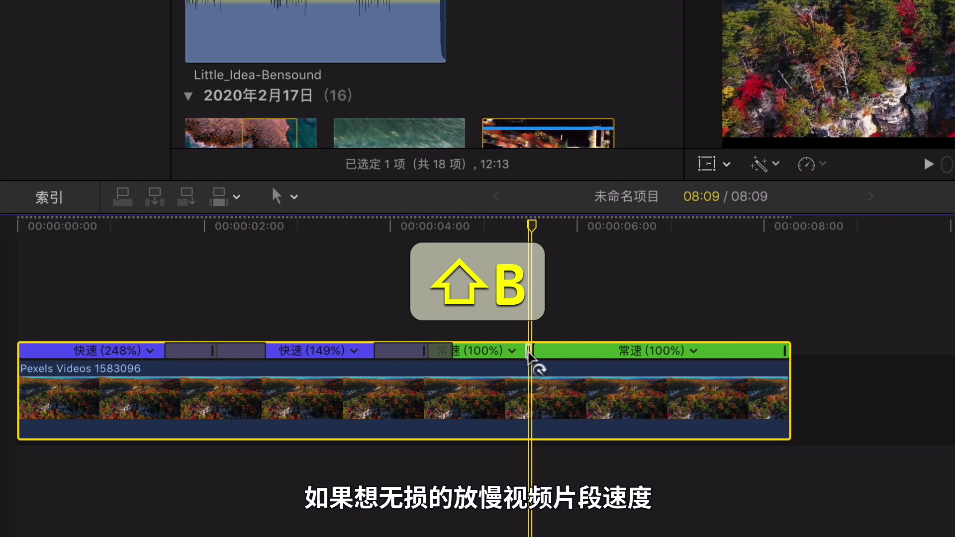
pyautogui.moveTo(529, 352)
pyautogui.mouseDown()
pyautogui.moveTo(616, 356)
pyautogui.moveTo(766, 344)
pyautogui.mouseUp()
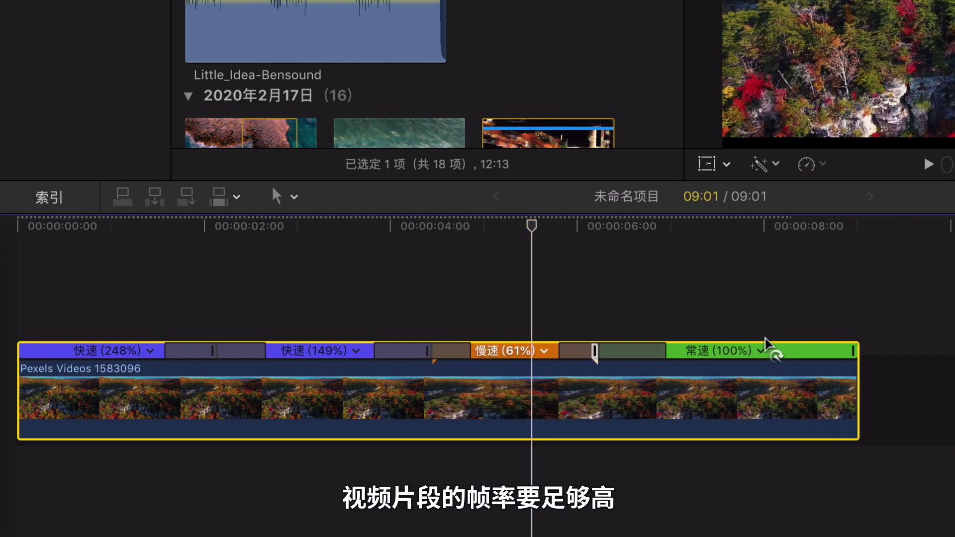
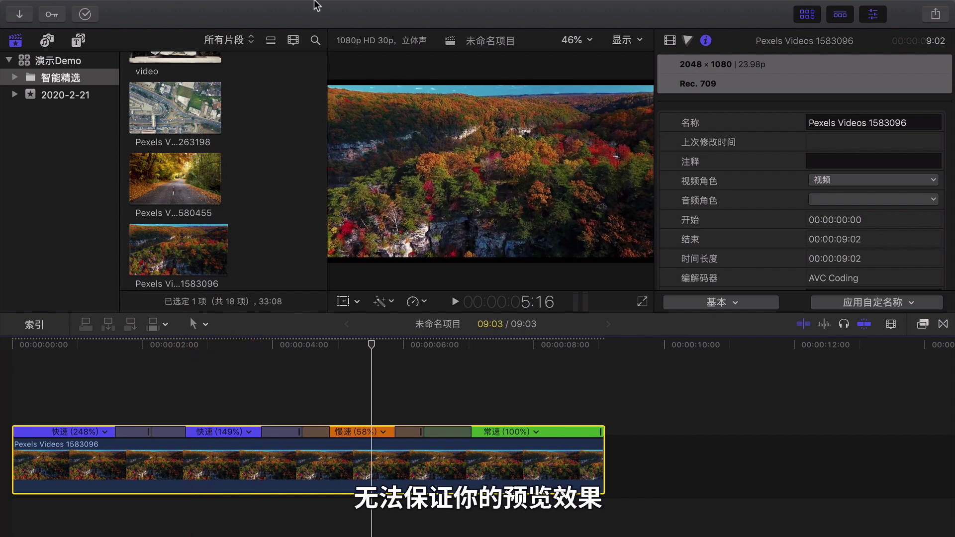
# Step: Render the selected speed-ramped part of Pexels Videos 1583096 with Modify > Render Selection
pyautogui.click(304, 6)
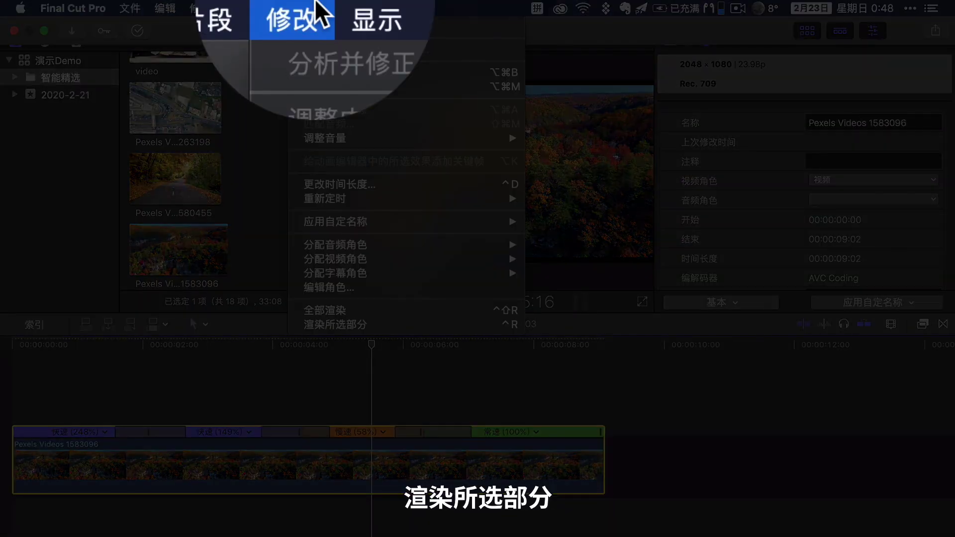
pyautogui.click(334, 324)
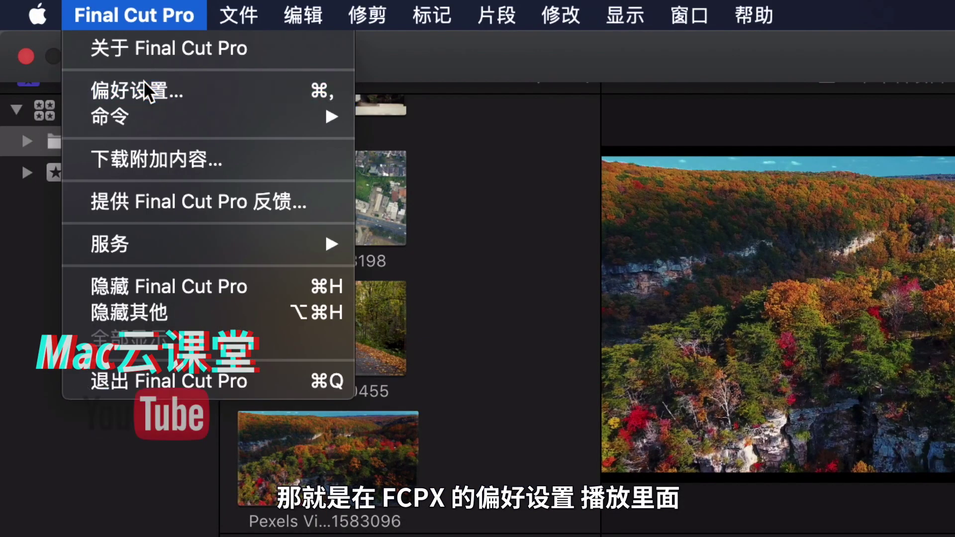
pyautogui.click(143, 82)
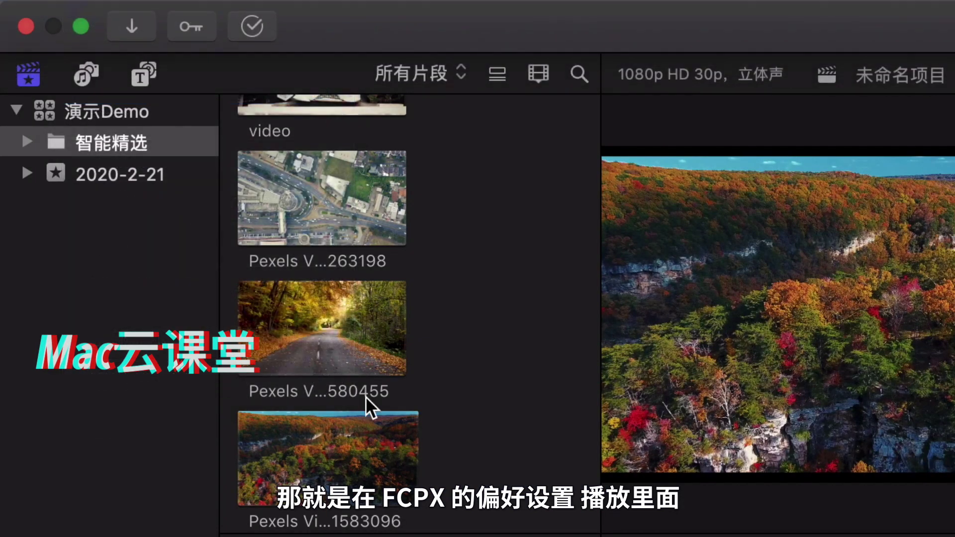
pyautogui.click(557, 151)
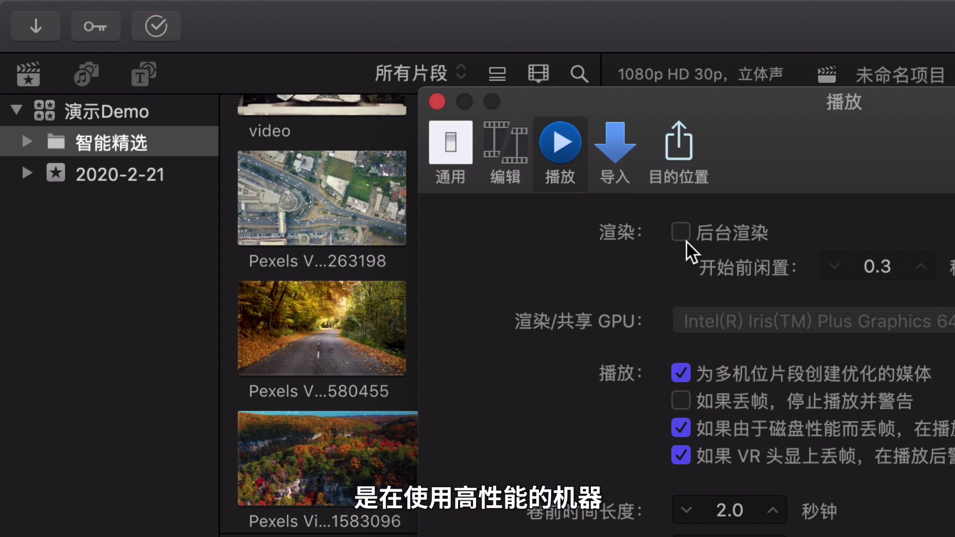
pyautogui.click(437, 102)
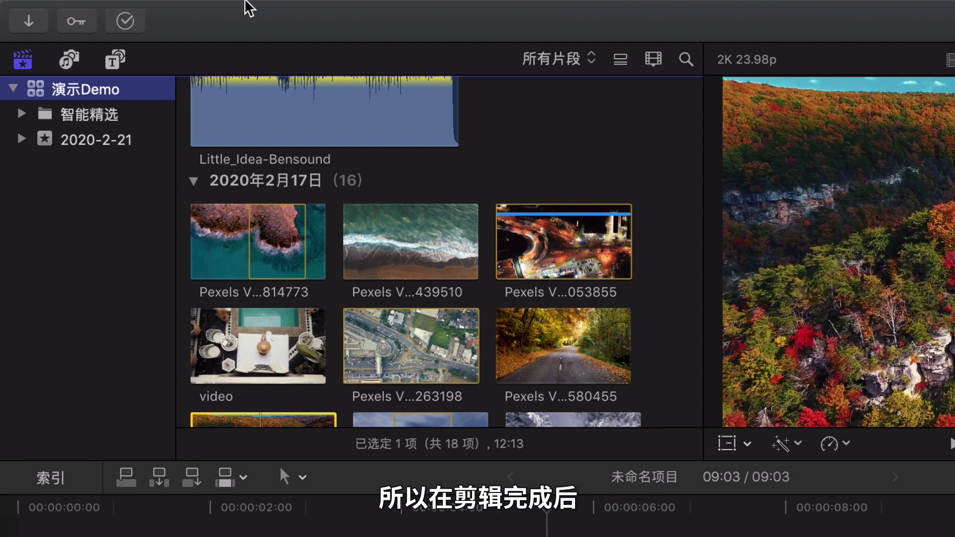
# Step: Delete all render files, plus optimized and proxy media, from the 演示Demo library
pyautogui.moveTo(247, 8)
pyautogui.click(191, 12)
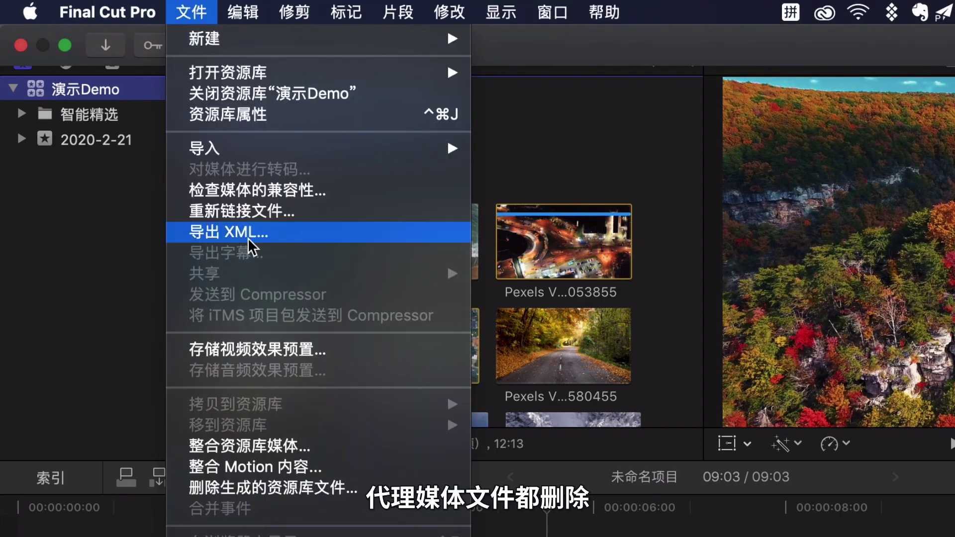
pyautogui.click(284, 490)
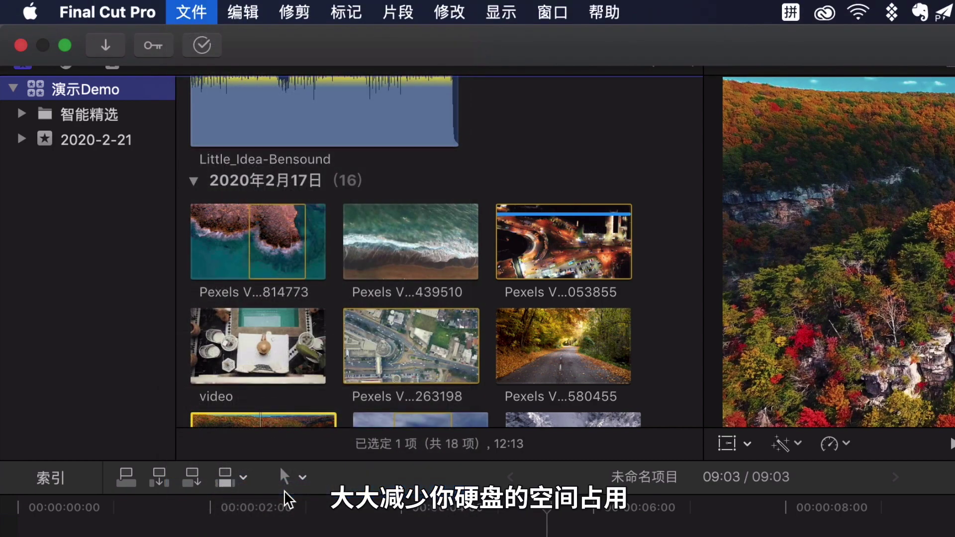
pyautogui.click(585, 190)
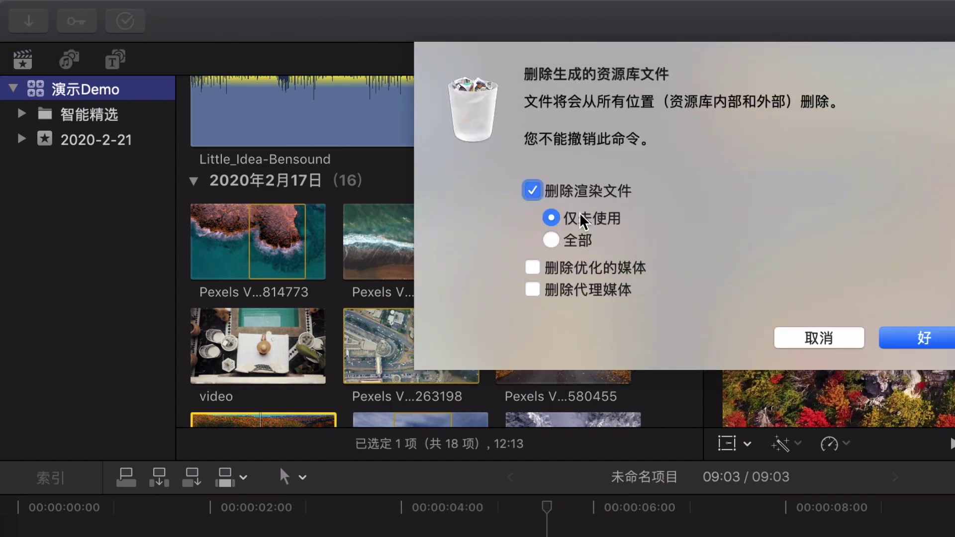
pyautogui.click(578, 240)
pyautogui.click(568, 269)
pyautogui.click(565, 290)
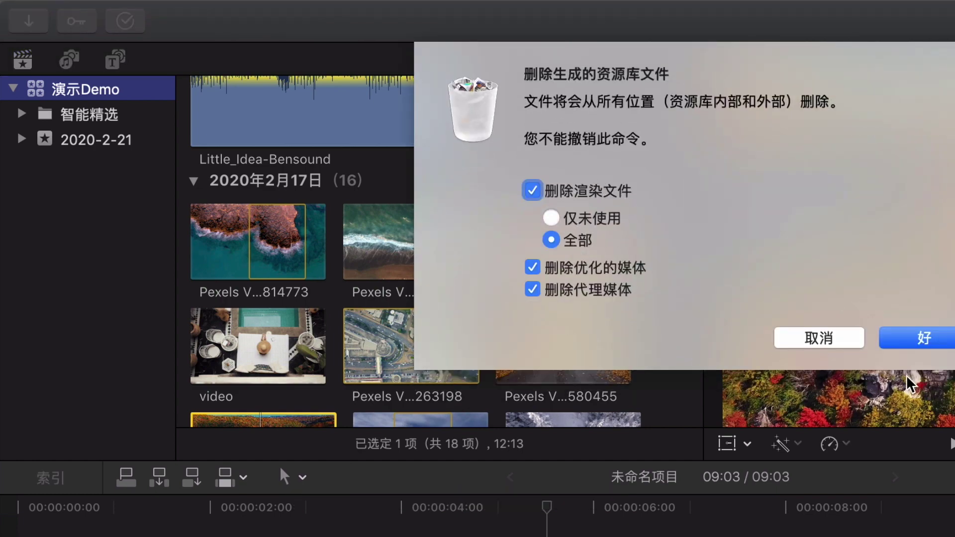
pyautogui.click(918, 337)
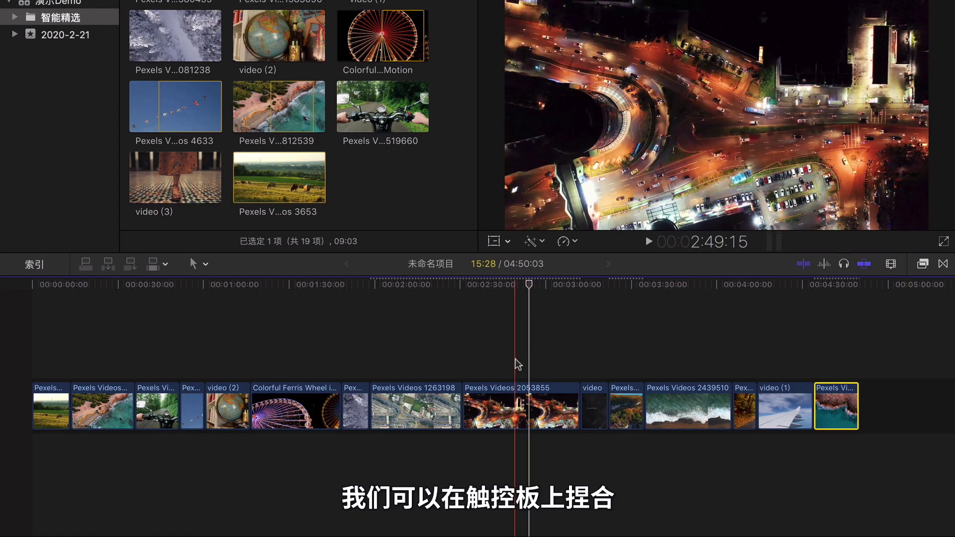
pyautogui.scroll(10, 516, 361)
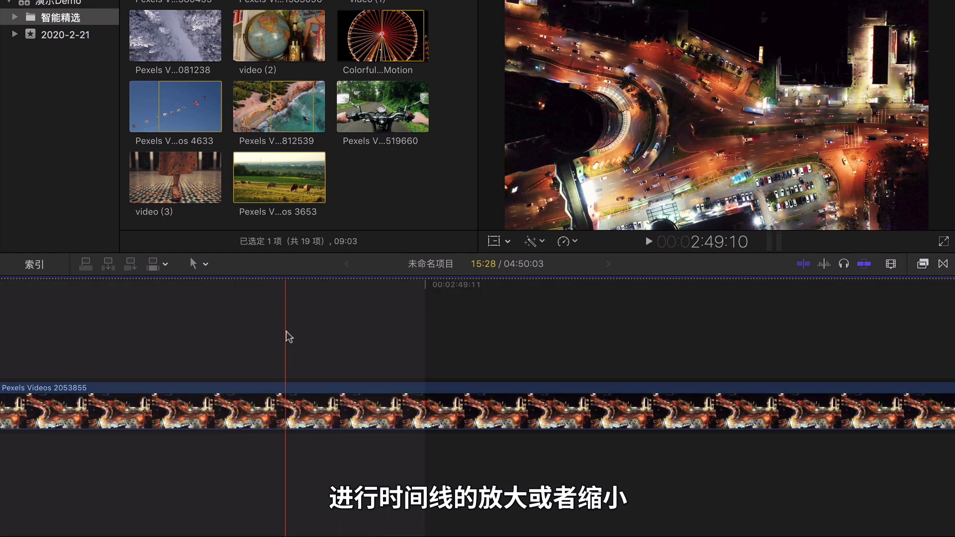
pyautogui.scroll(-10, 286, 333)
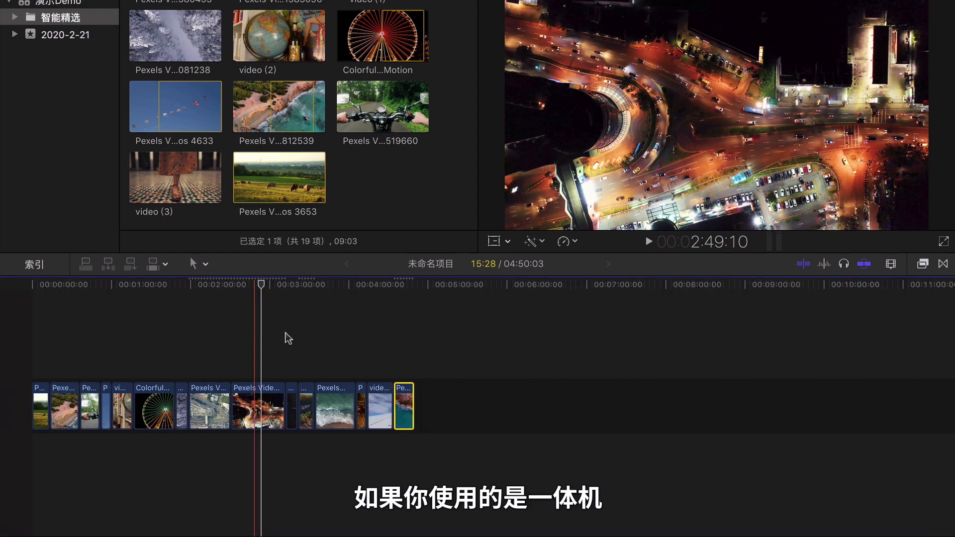
pyautogui.press('super+equal')
pyautogui.press('super+equal')
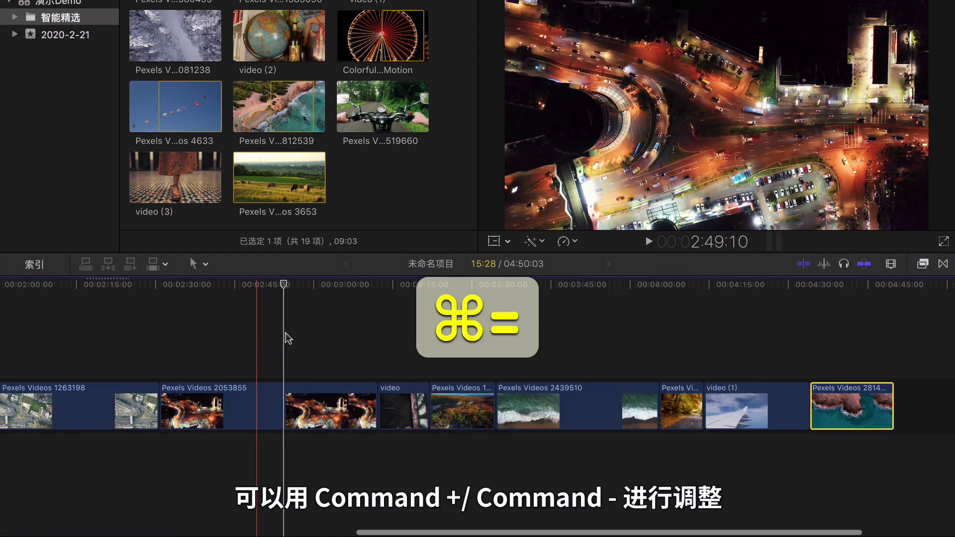
pyautogui.press('super+equal')
pyautogui.press('super+equal')
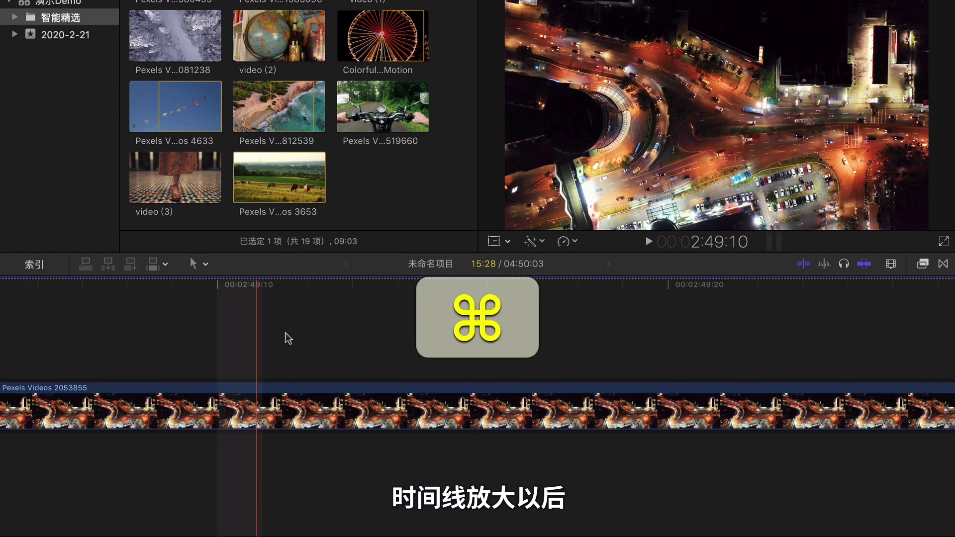
pyautogui.press('super+minus')
pyautogui.press('super+minus')
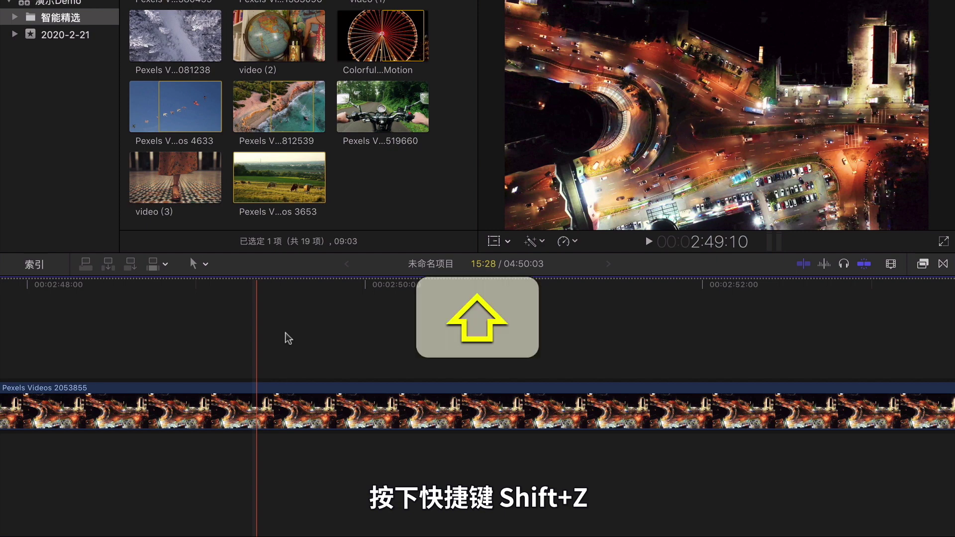
pyautogui.hotkey('shift', 'z')
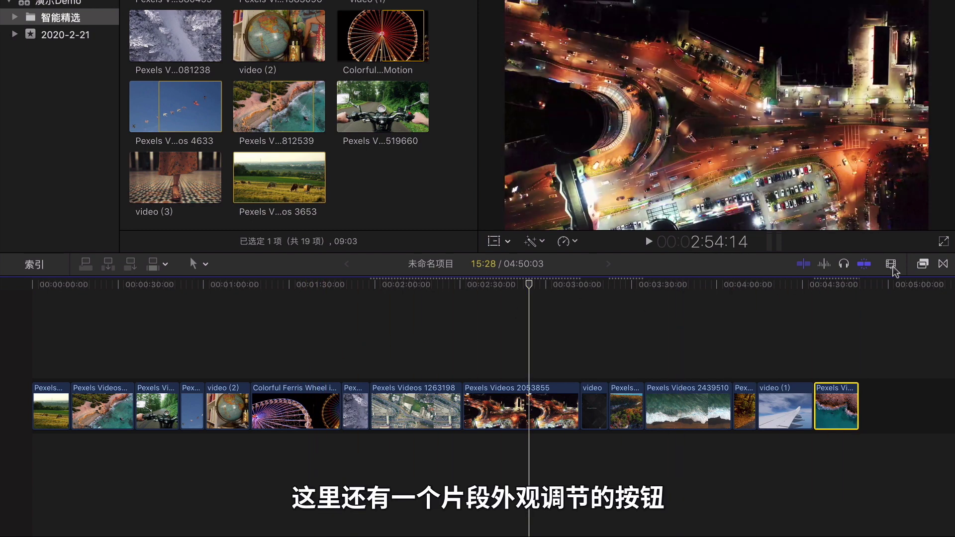
# Step: Show timeline clips as taller filmstrips with names, and turn snapping off
pyautogui.click(891, 265)
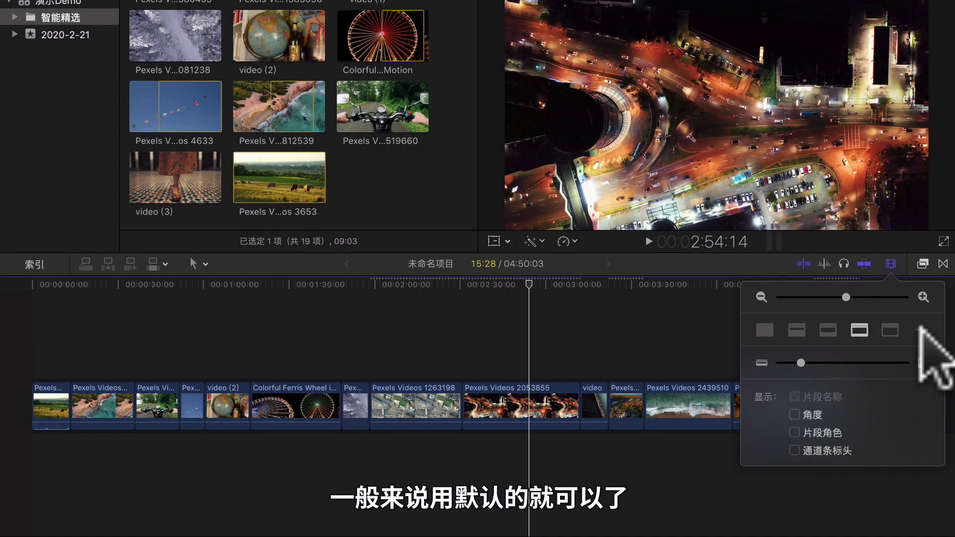
pyautogui.click(920, 330)
pyautogui.click(859, 330)
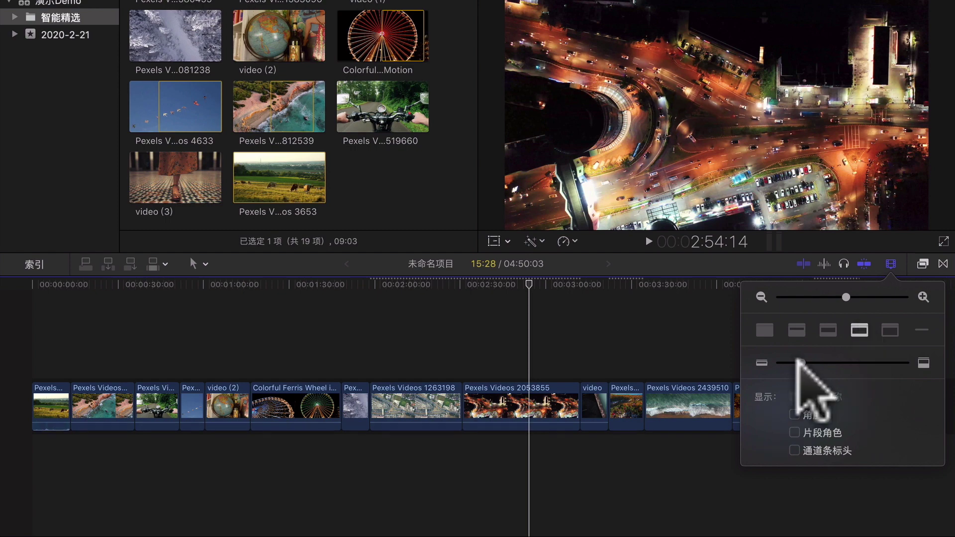
pyautogui.moveTo(797, 362)
pyautogui.mouseDown()
pyautogui.moveTo(846, 362)
pyautogui.moveTo(796, 363)
pyautogui.mouseUp()
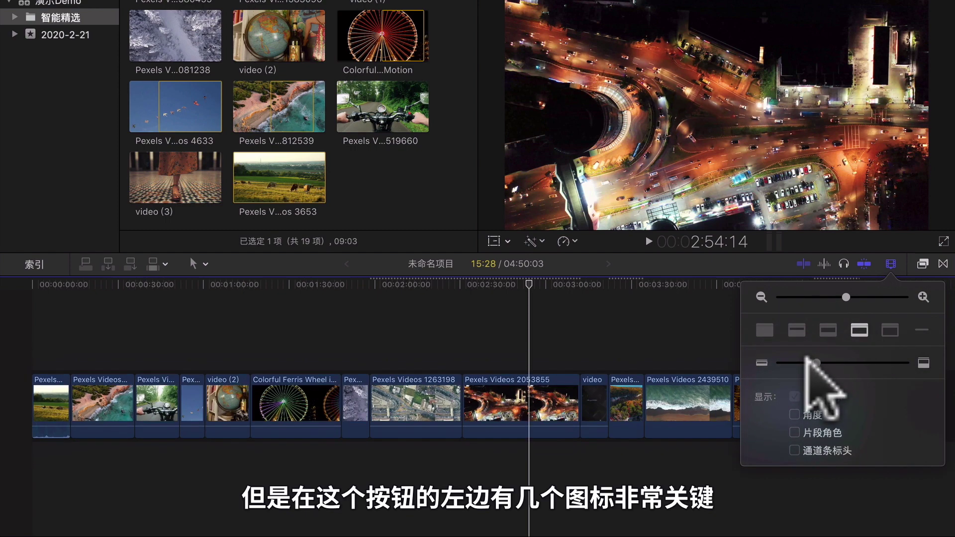
pyautogui.click(864, 268)
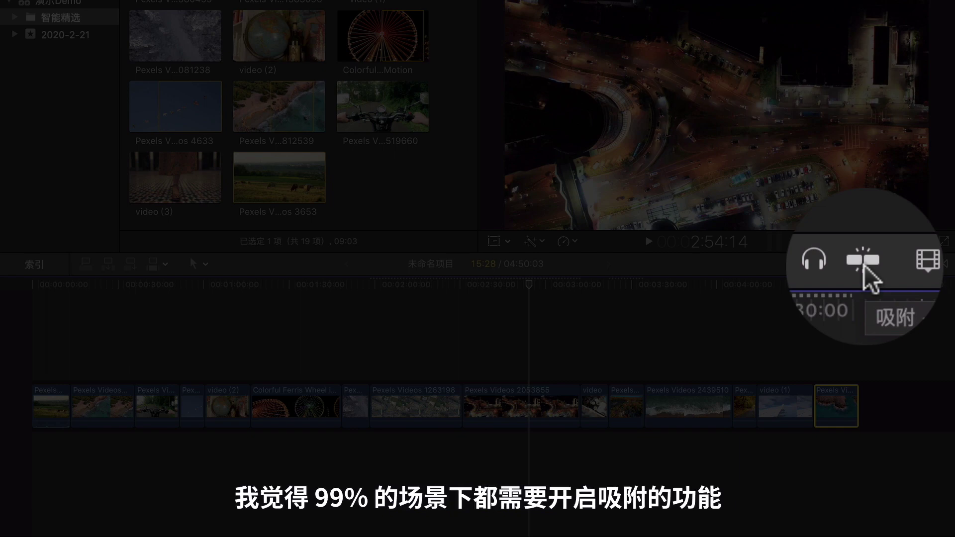
# Step: With snapping on, connect Pexels Videos 2814773 above Pexels Videos 2053855 at the playhead, then trim its edge
pyautogui.click(865, 264)
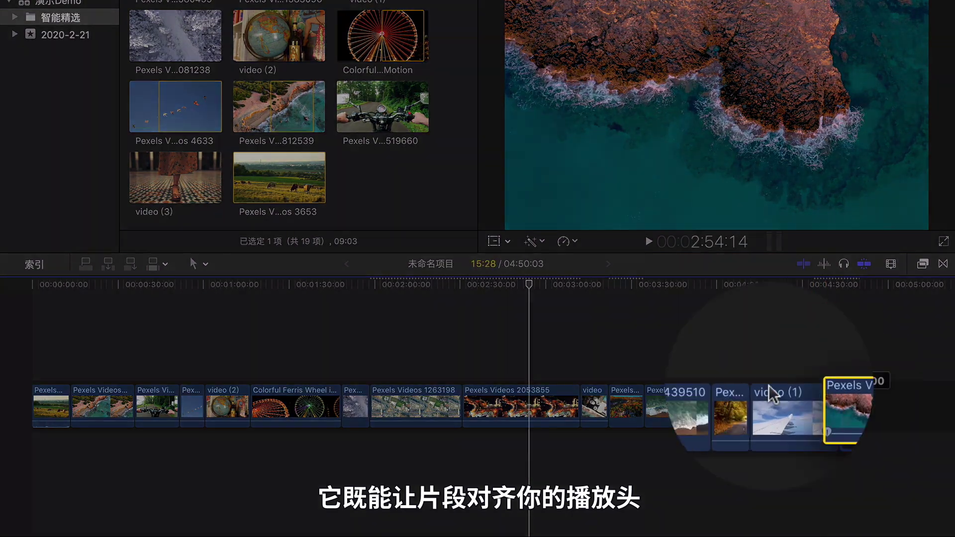
pyautogui.moveTo(771, 390); pyautogui.dragTo(542, 355)
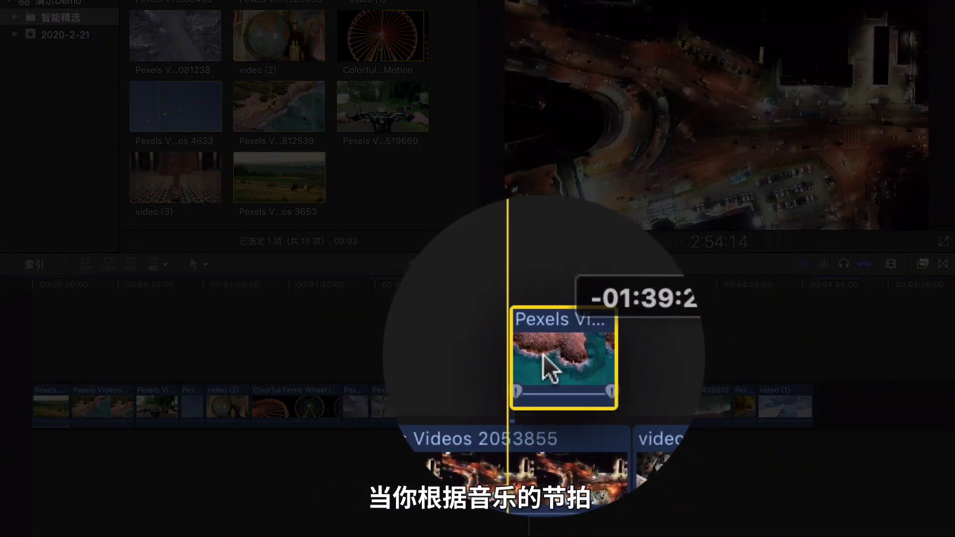
pyautogui.moveTo(543, 355); pyautogui.dragTo(549, 354)
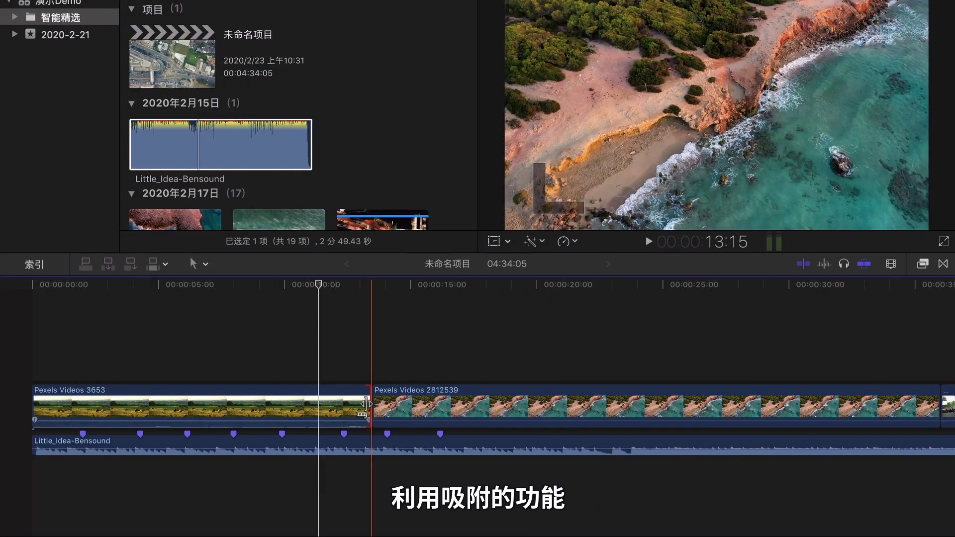
pyautogui.moveTo(82, 409)
pyautogui.mouseDown()
pyautogui.moveTo(230, 408)
pyautogui.moveTo(204, 413)
pyautogui.moveTo(198, 427)
pyautogui.moveTo(228, 427)
pyautogui.mouseUp()
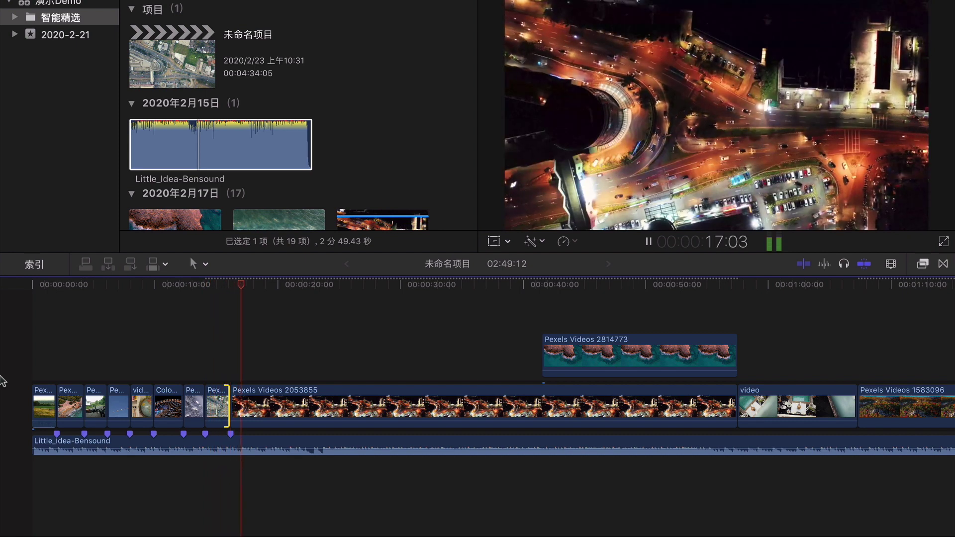
# Step: Ripple-trim the edit point before Pexels Videos 2053855 about a second earlier, then turn skimming off
pyautogui.press('space')
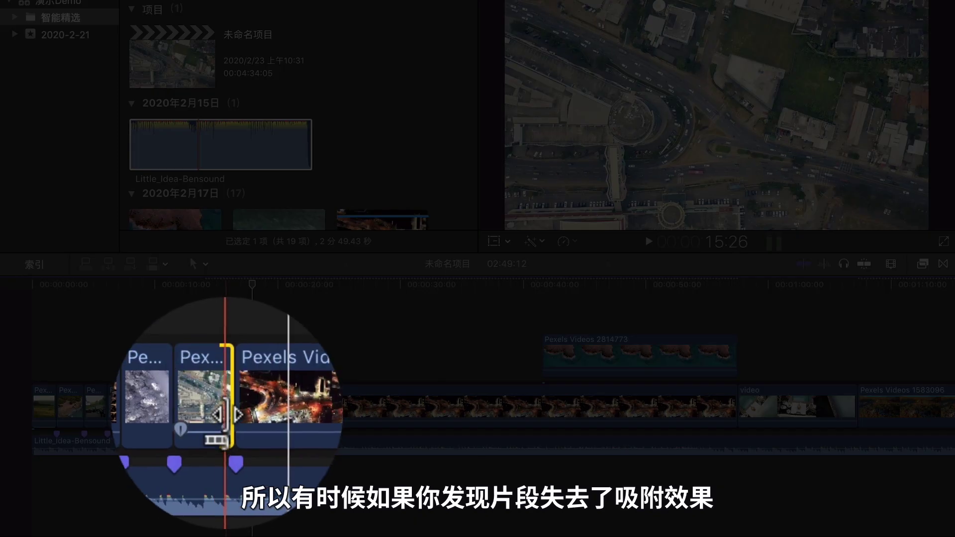
pyautogui.moveTo(226, 406); pyautogui.dragTo(234, 411)
pyautogui.click(860, 265)
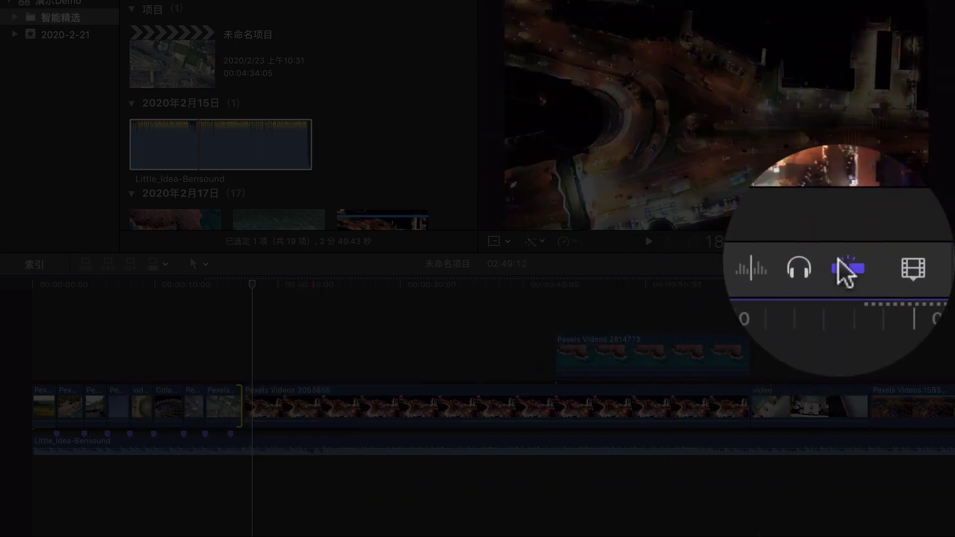
pyautogui.moveTo(240, 411); pyautogui.dragTo(228, 411)
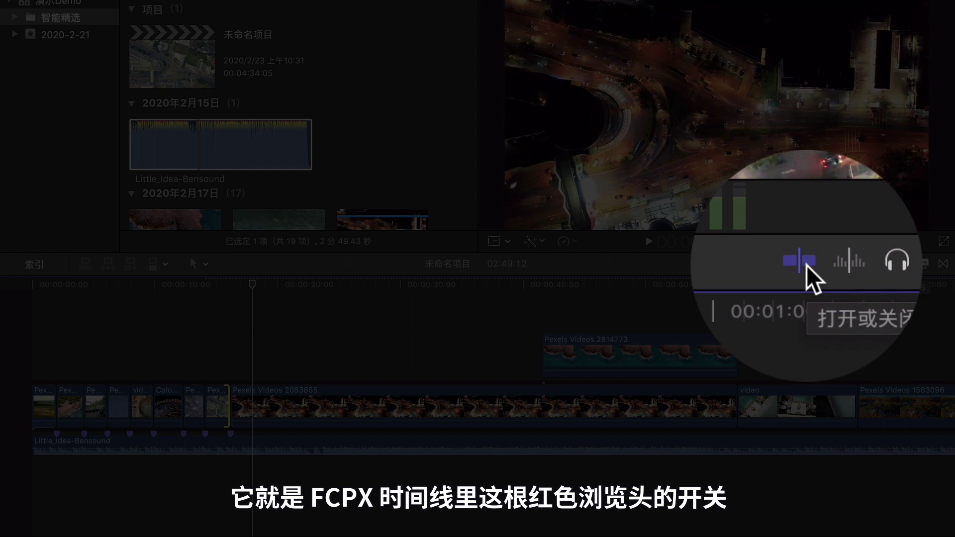
pyautogui.click(806, 265)
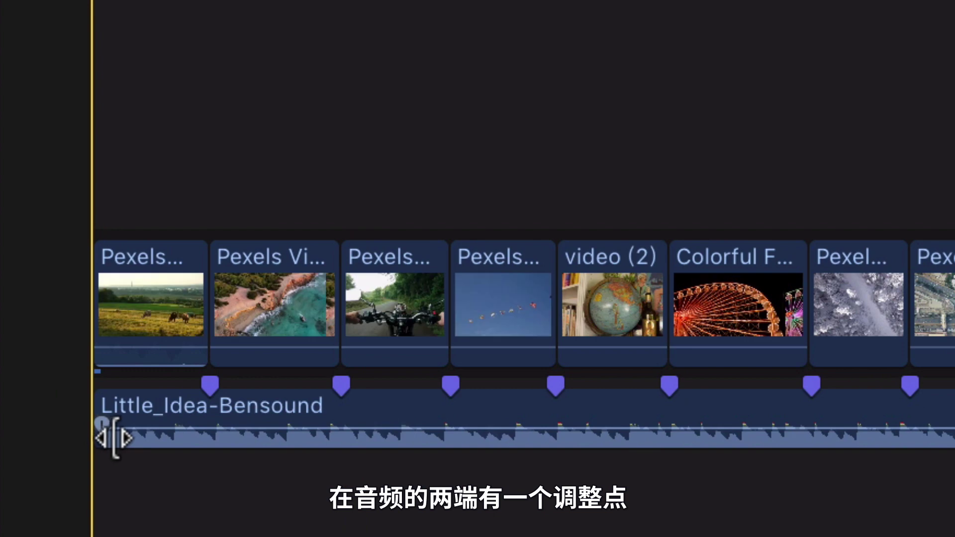
# Step: Fade in the music's start and lower a marked stretch of it to about -19 dB
pyautogui.moveTo(102, 427); pyautogui.dragTo(273, 424)
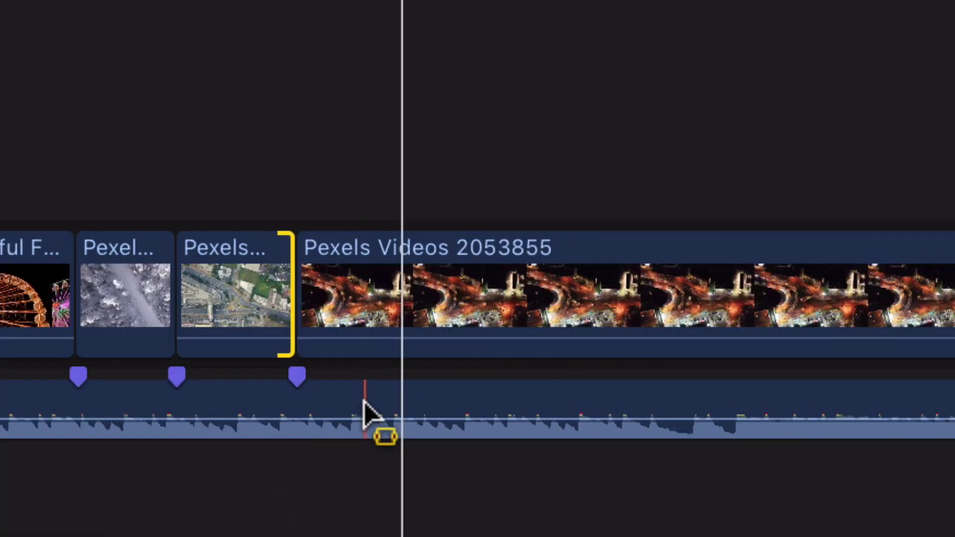
pyautogui.moveTo(366, 411); pyautogui.dragTo(724, 414)
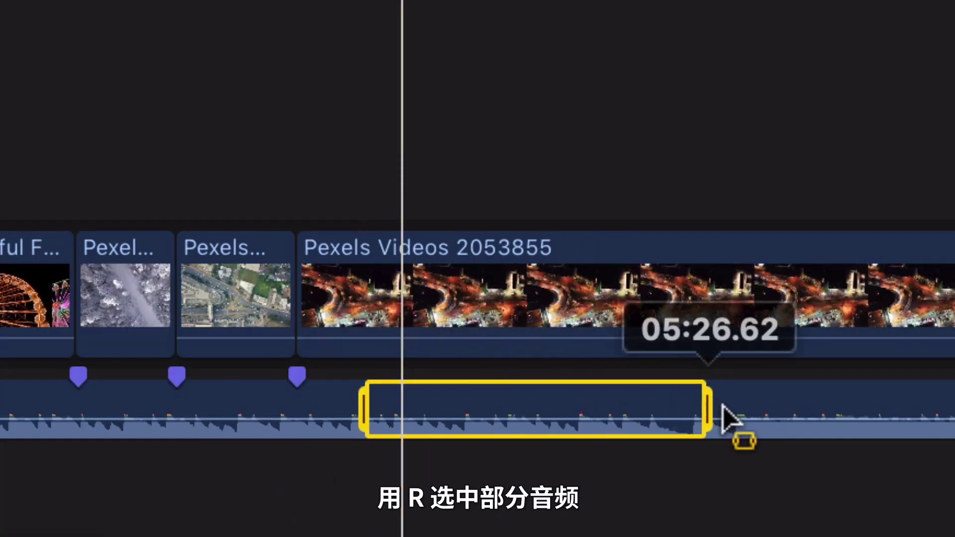
pyautogui.click(563, 417)
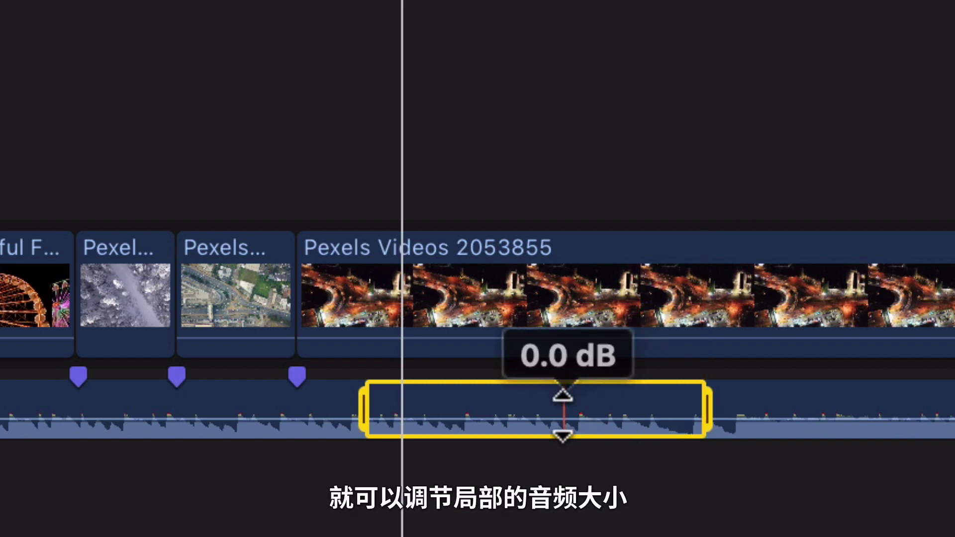
pyautogui.moveTo(563, 417); pyautogui.dragTo(563, 421)
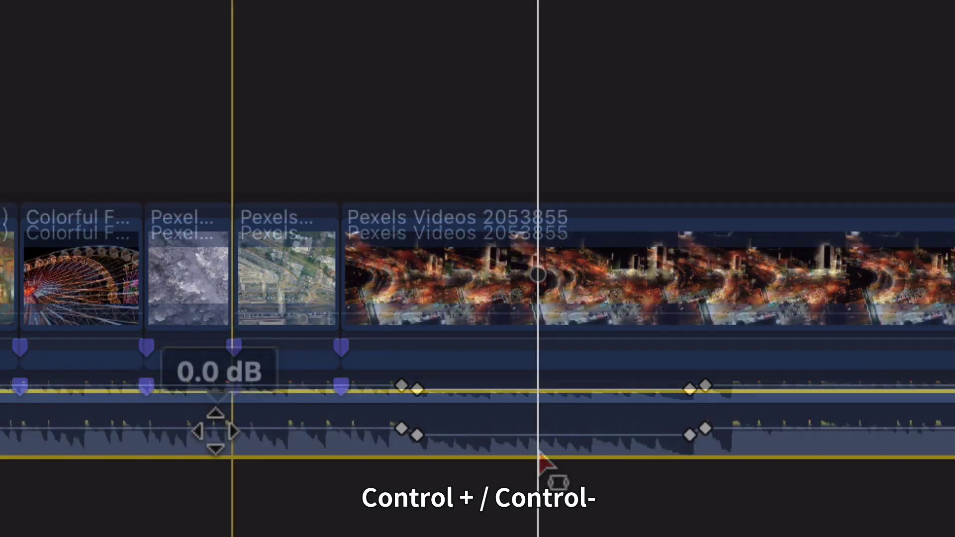
# Step: Set the clip's volume to -10.7 dB and watch the audio meters during playback
pyautogui.hotkey('ctrl', '-')
pyautogui.hotkey('ctrl', '-')
pyautogui.hotkey('ctrl', '-')
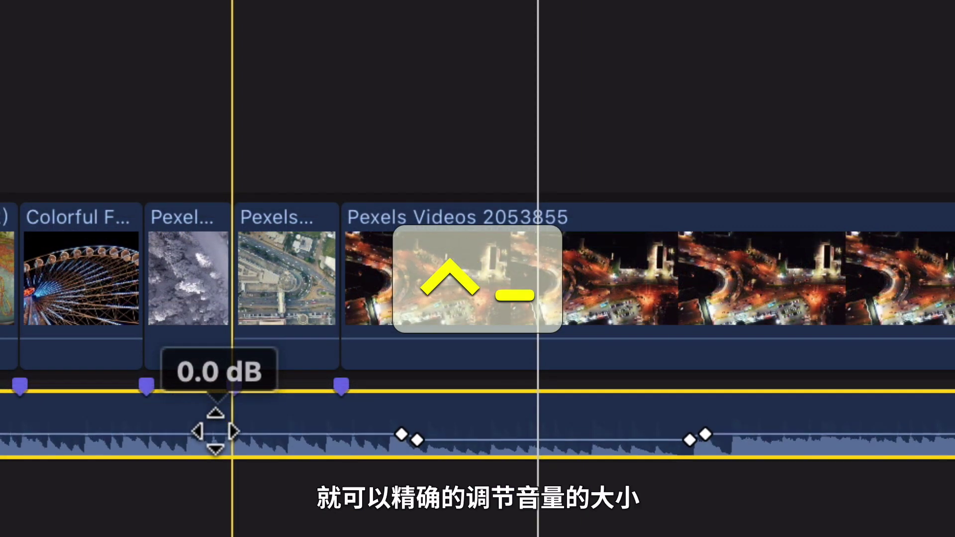
pyautogui.hotkey('ctrl', '-')
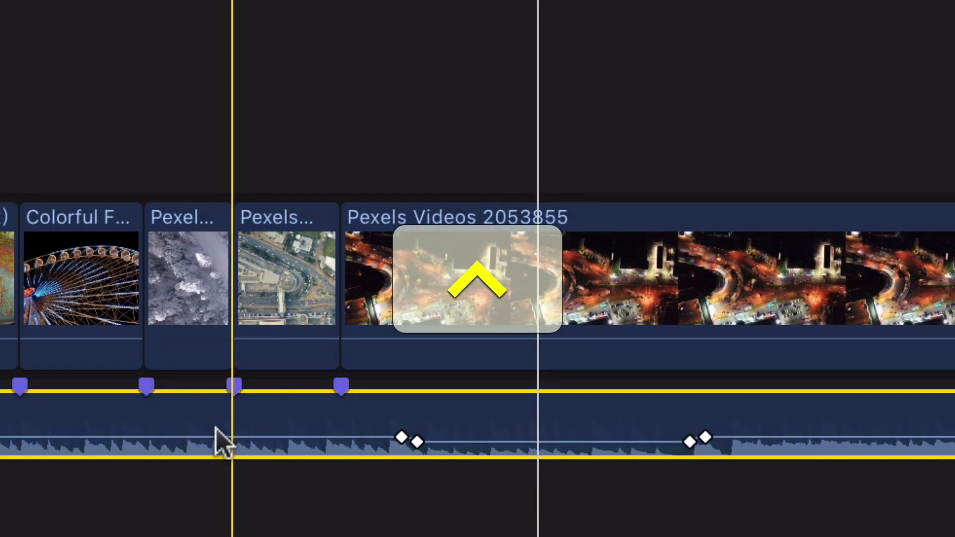
pyautogui.hotkey('ctrl', '=')
pyautogui.hotkey('ctrl', '=')
pyautogui.hotkey('ctrl', '=')
pyautogui.hotkey('ctrl', '=')
pyautogui.hotkey('ctrl', '=')
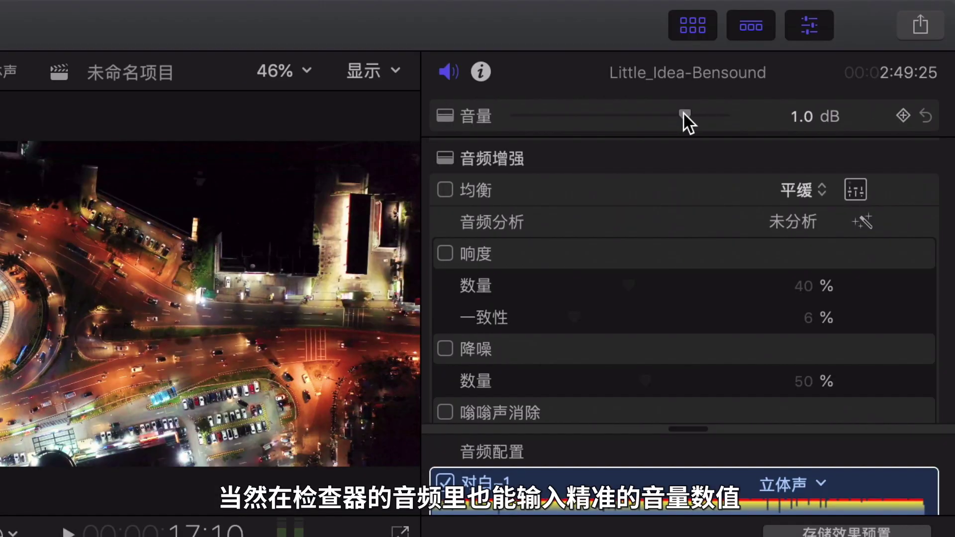
pyautogui.moveTo(684, 113)
pyautogui.mouseDown()
pyautogui.moveTo(636, 115)
pyautogui.moveTo(631, 127)
pyautogui.moveTo(691, 129)
pyautogui.mouseUp()
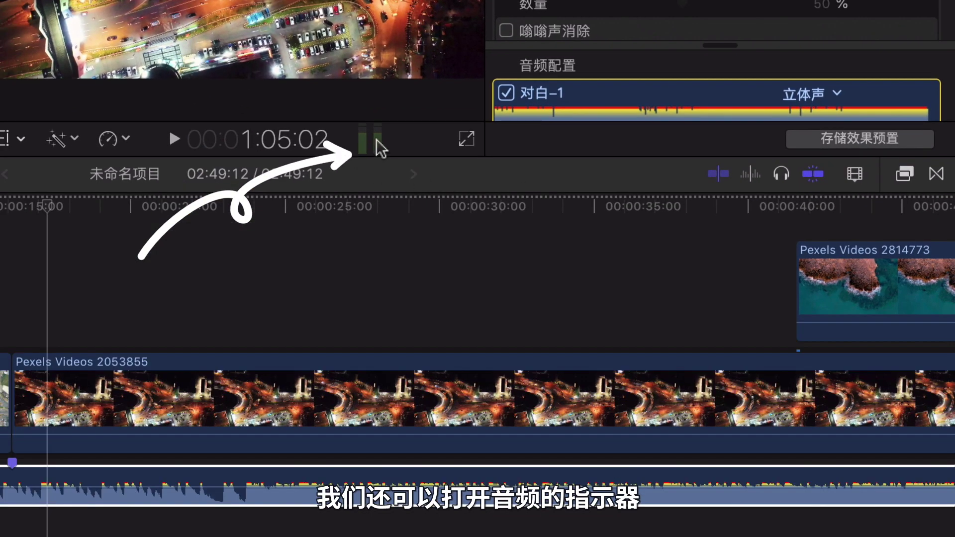
pyautogui.click(381, 147)
pyautogui.press('space')
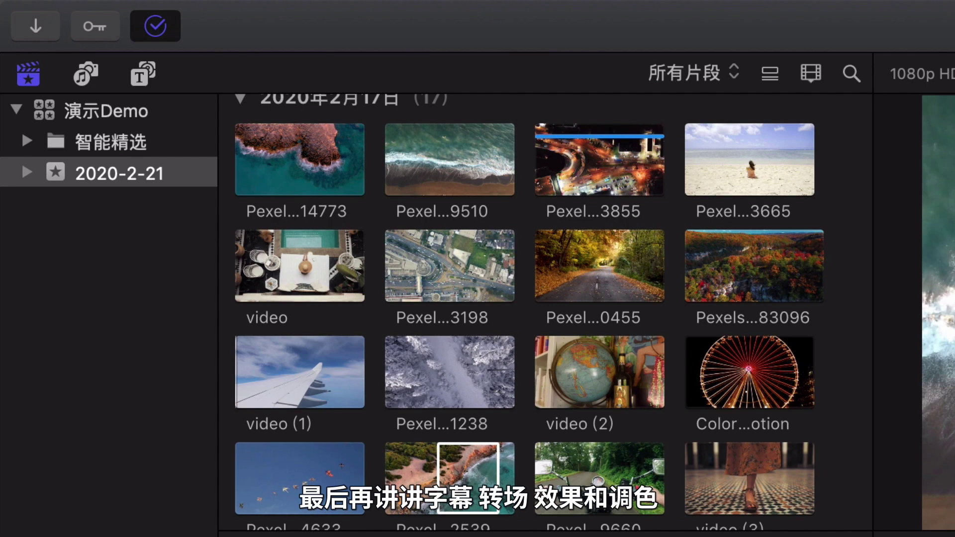
# Step: Add a Tumble 3D title spanning a marked range on the video (1) clip
pyautogui.click(135, 76)
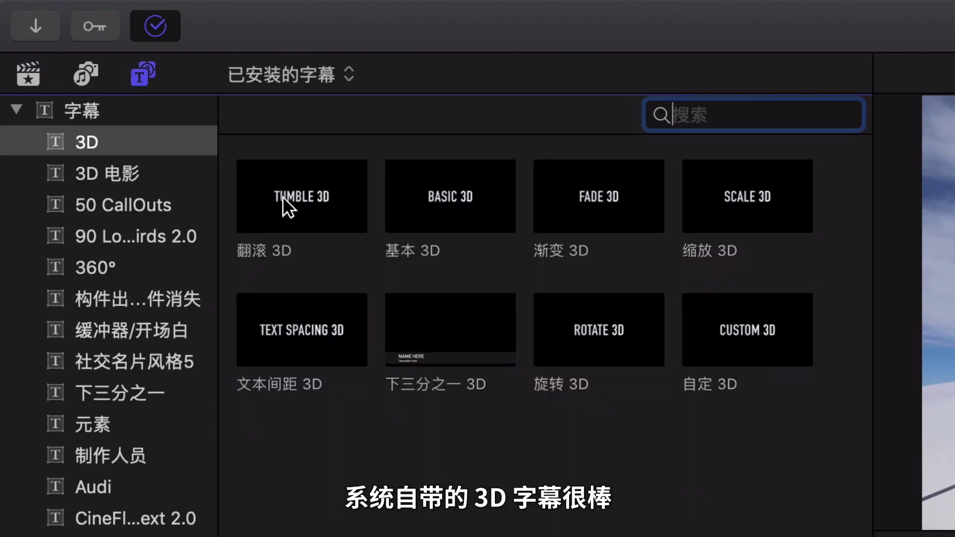
pyautogui.click(299, 197)
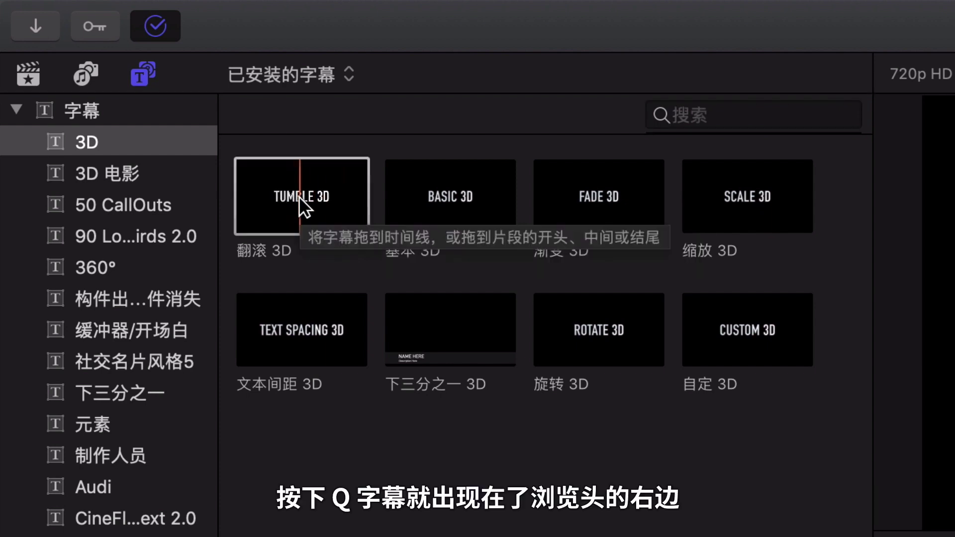
pyautogui.press('q')
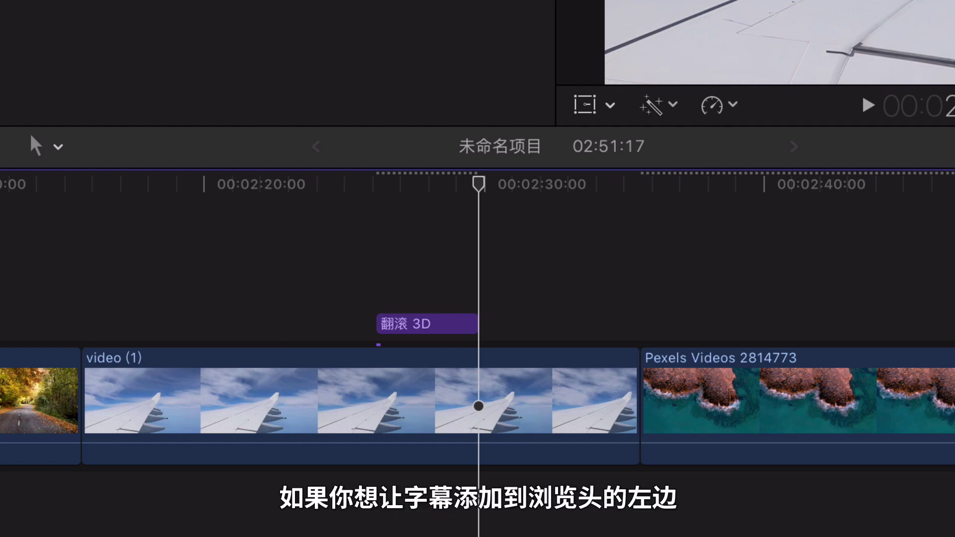
pyautogui.press('super+z')
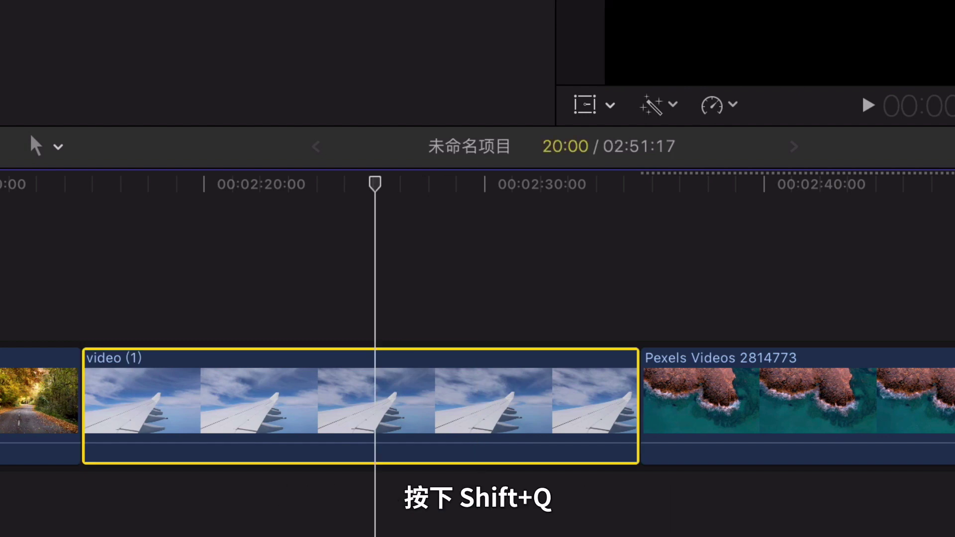
pyautogui.hotkey('shift', 'q')
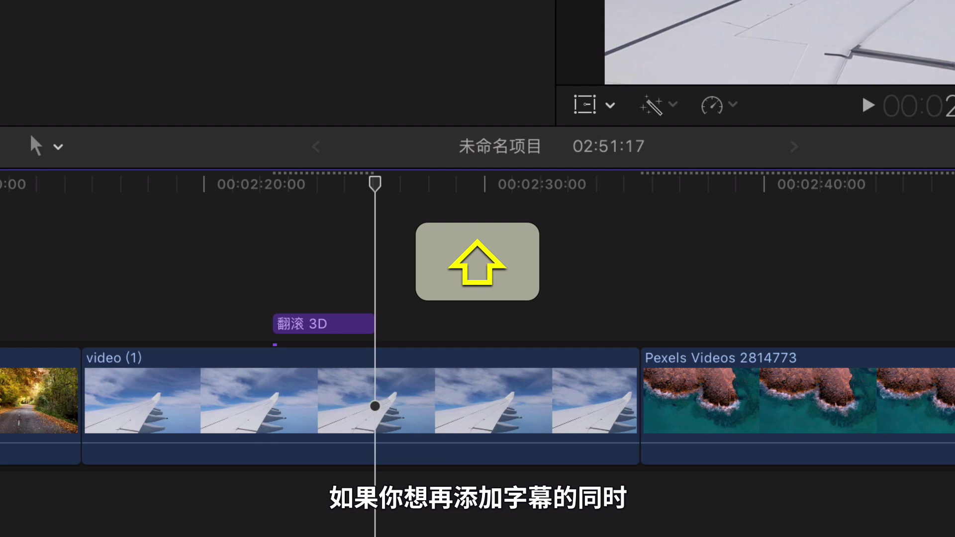
pyautogui.press('super+z')
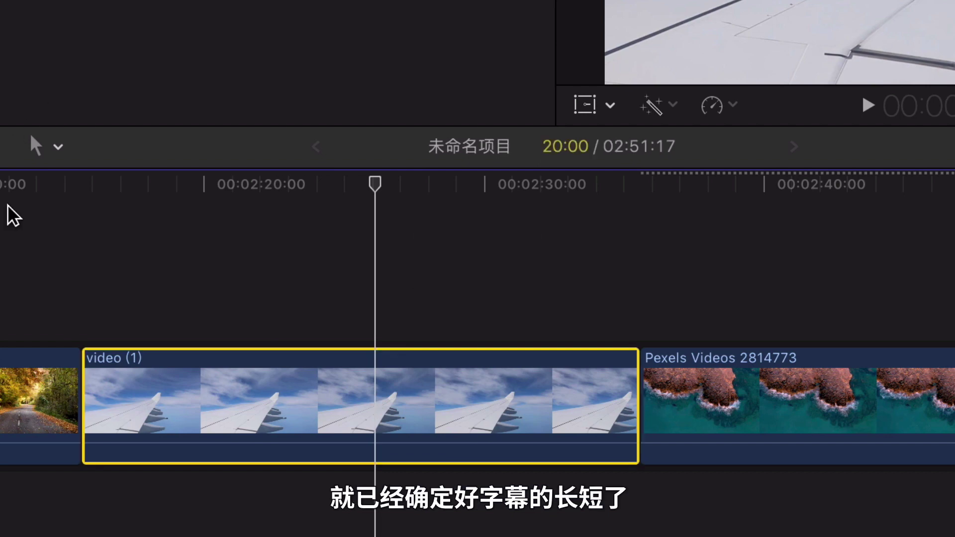
pyautogui.press('r')
pyautogui.moveTo(169, 413); pyautogui.dragTo(566, 408)
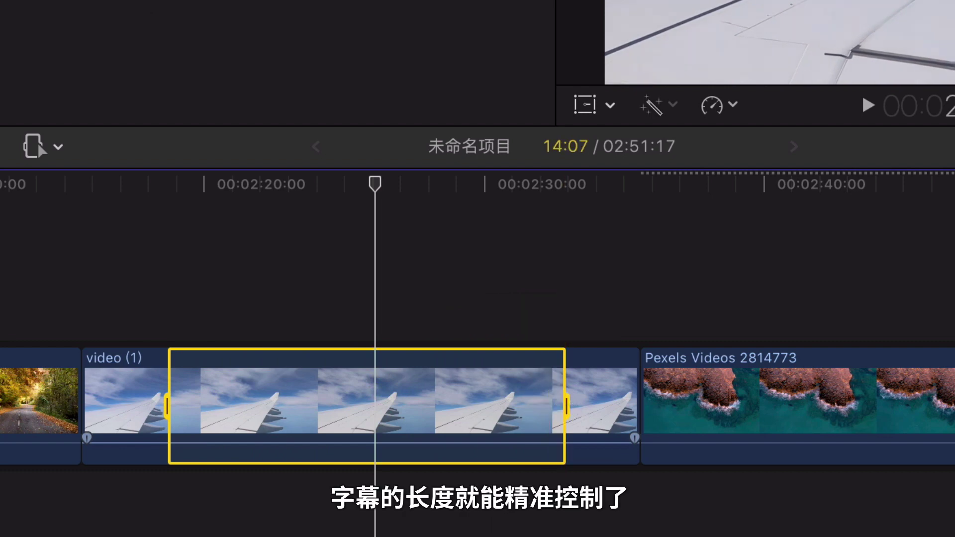
pyautogui.press('q')
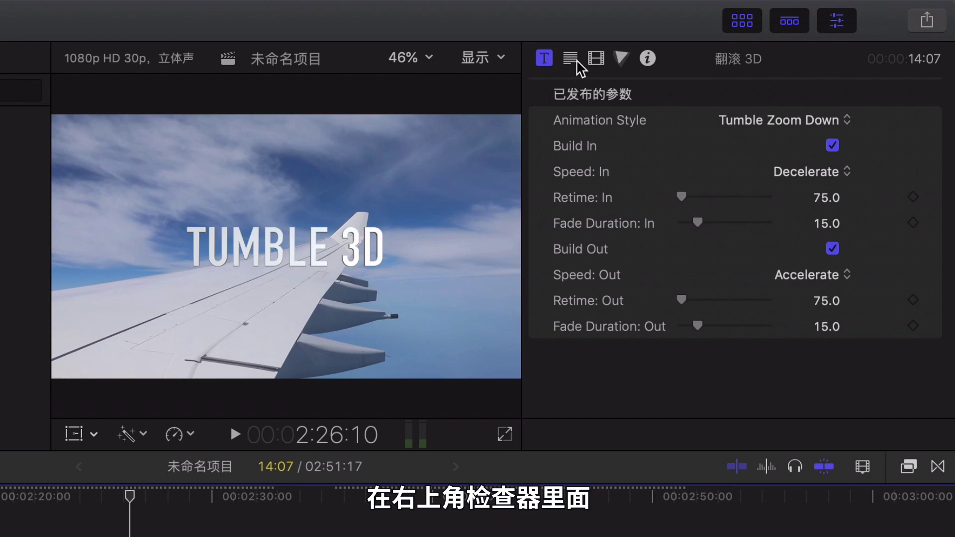
# Step: Make the title read 'In The Air' in DIN Condensed and reposition it in the frame
pyautogui.click(570, 59)
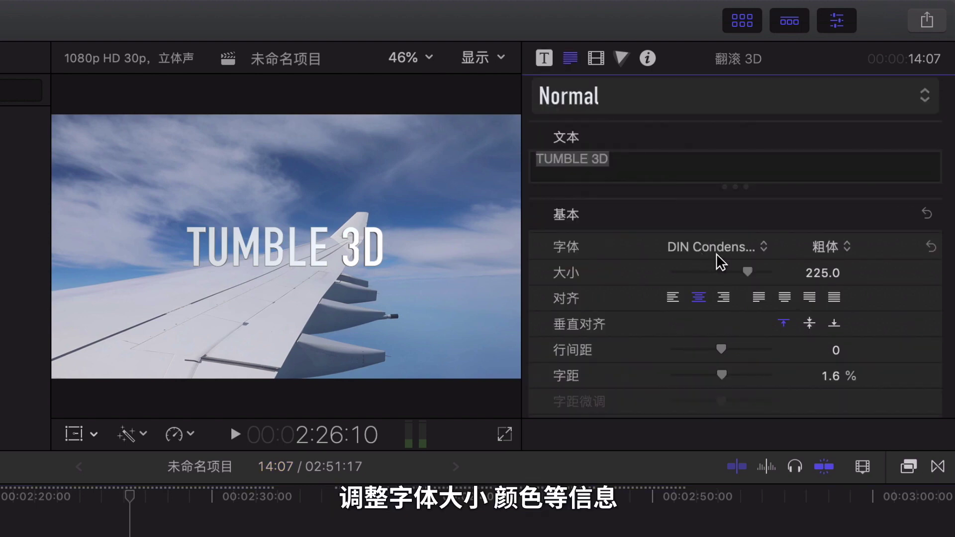
pyautogui.click(752, 248)
pyautogui.click(600, 261)
pyautogui.moveTo(746, 273); pyautogui.dragTo(693, 275)
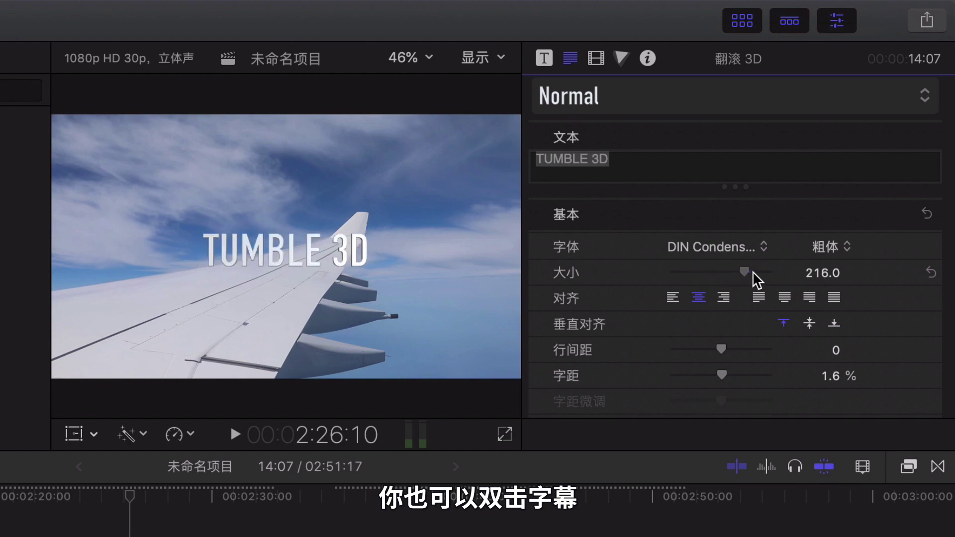
pyautogui.moveTo(753, 270); pyautogui.dragTo(757, 270)
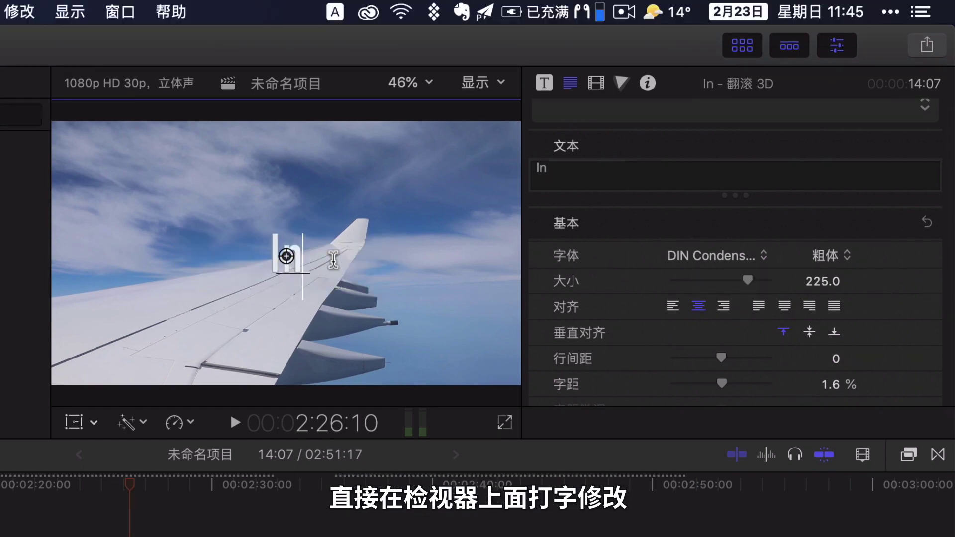
pyautogui.write('In The Air')
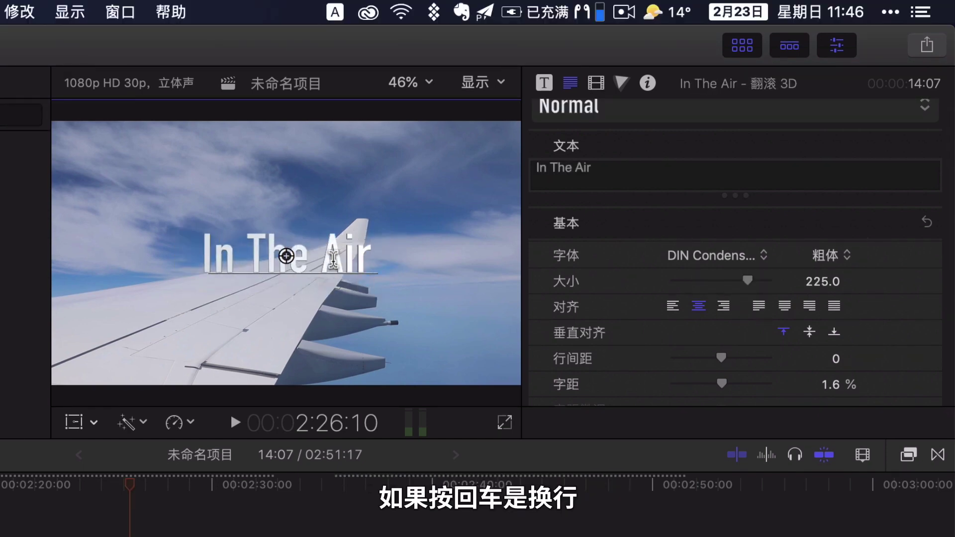
pyautogui.press('Return')
pyautogui.hotkey('ctrl', 'Return')
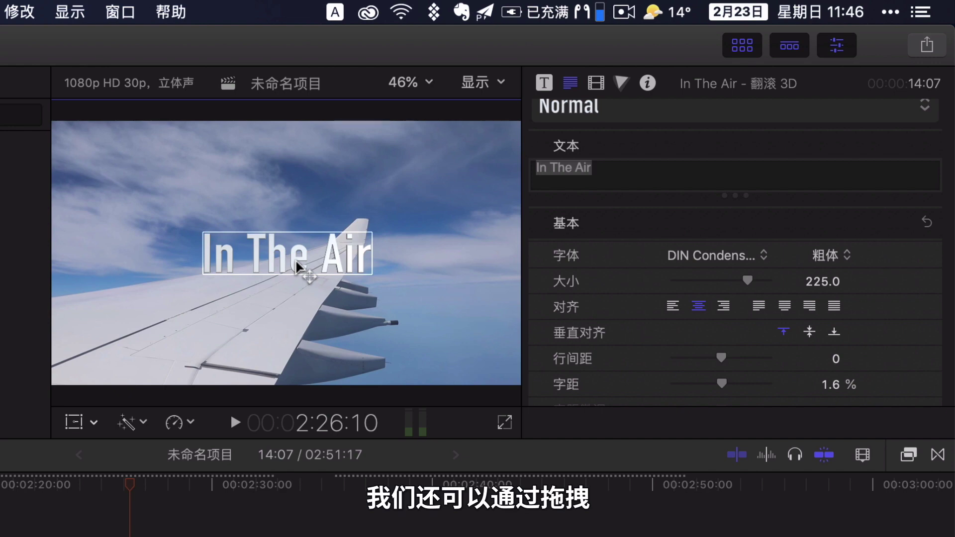
pyautogui.moveTo(296, 262); pyautogui.dragTo(216, 199)
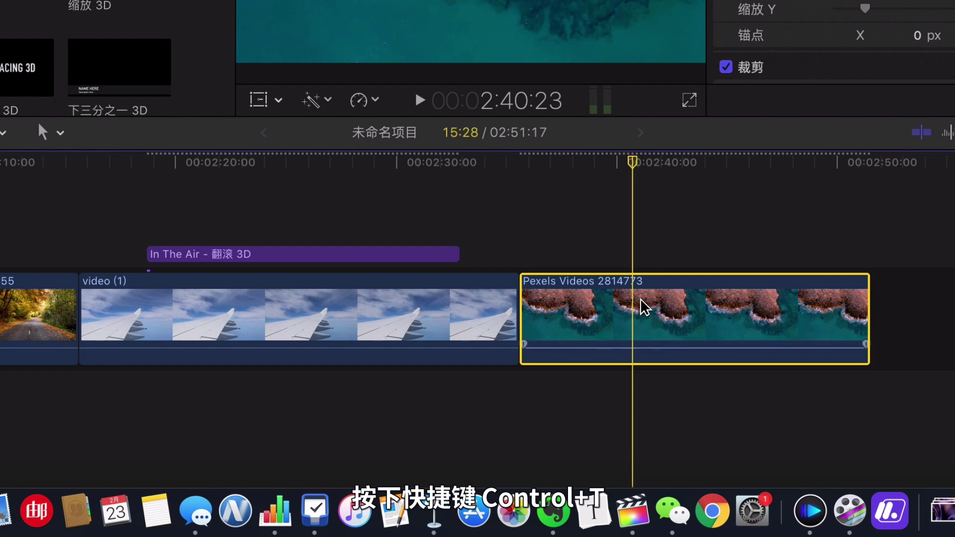
# Step: Add a basic title, then apply the 负片 (Negative) effect to the ocean clip Pexels Videos 2439510
pyautogui.hotkey('ctrl', 't')
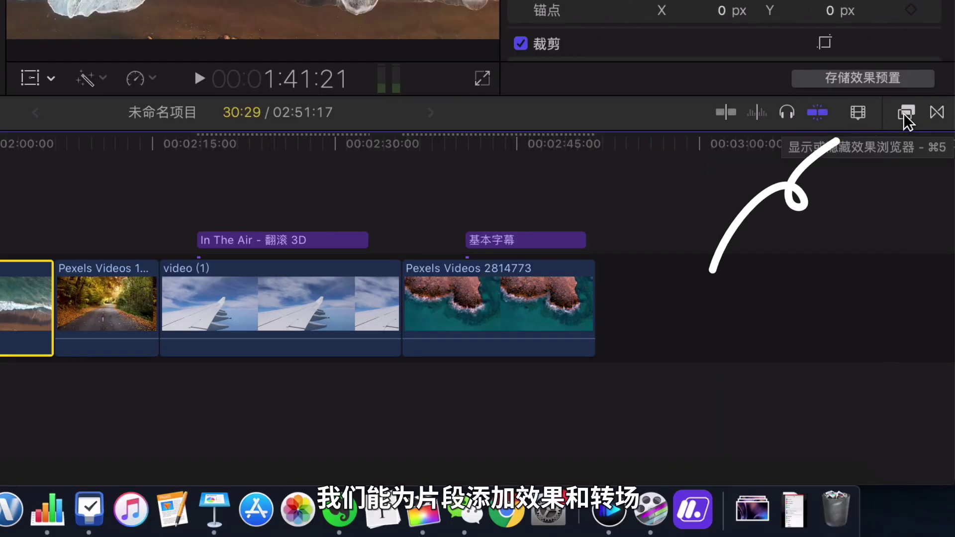
pyautogui.click(903, 113)
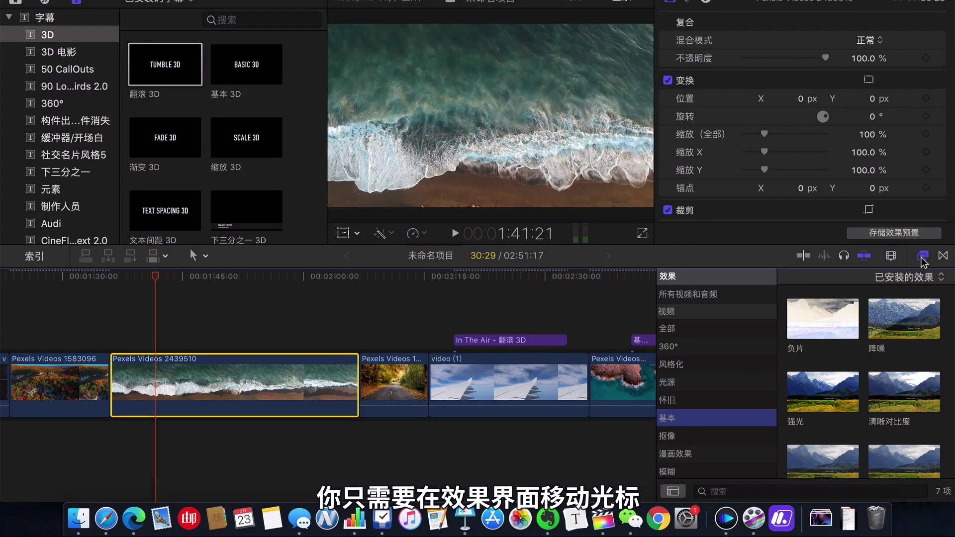
pyautogui.click(812, 333)
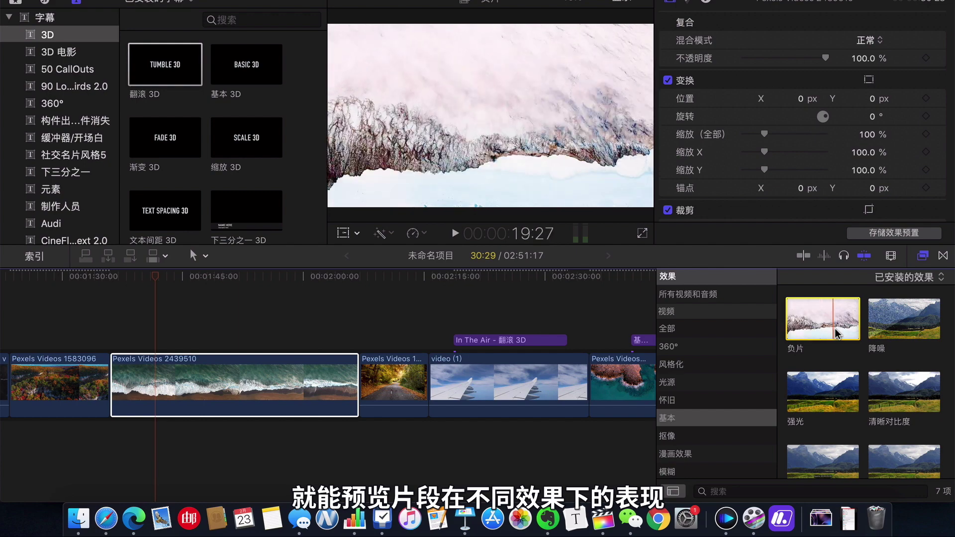
pyautogui.moveTo(842, 332); pyautogui.dragTo(283, 373)
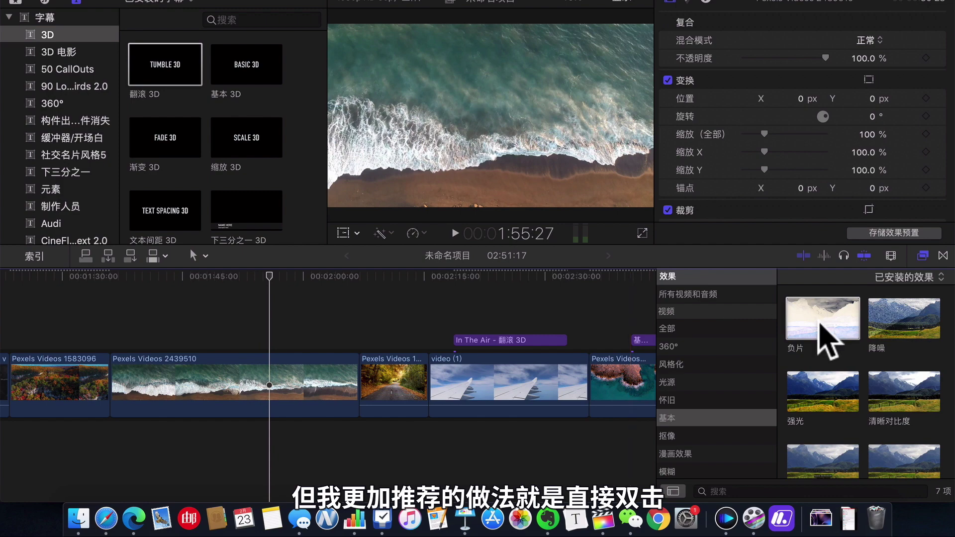
pyautogui.doubleClick(830, 318)
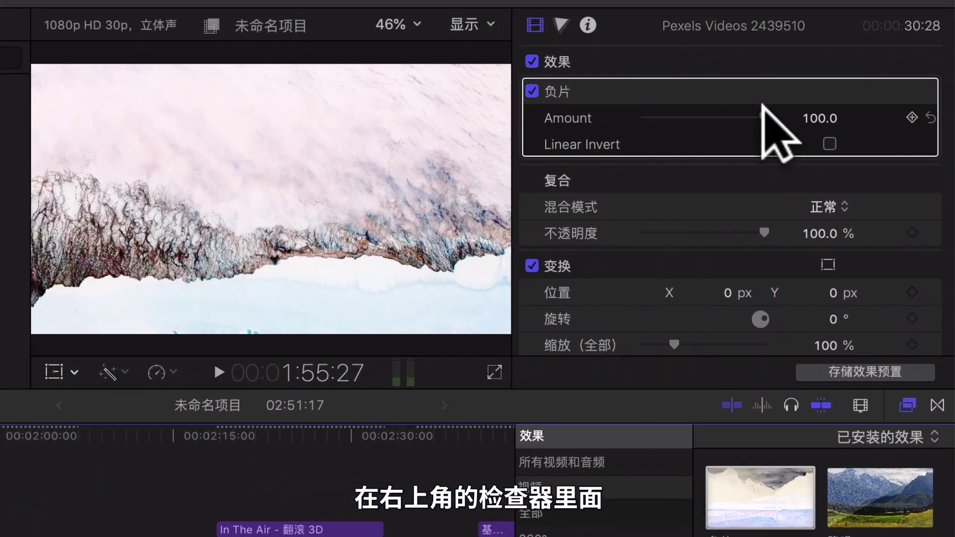
# Step: Bring the Negative effect's amount to zero, then delete the effect from the clip
pyautogui.moveTo(825, 60); pyautogui.dragTo(779, 58)
pyautogui.moveTo(696, 114)
pyautogui.mouseDown()
pyautogui.moveTo(633, 115)
pyautogui.moveTo(768, 106)
pyautogui.mouseUp()
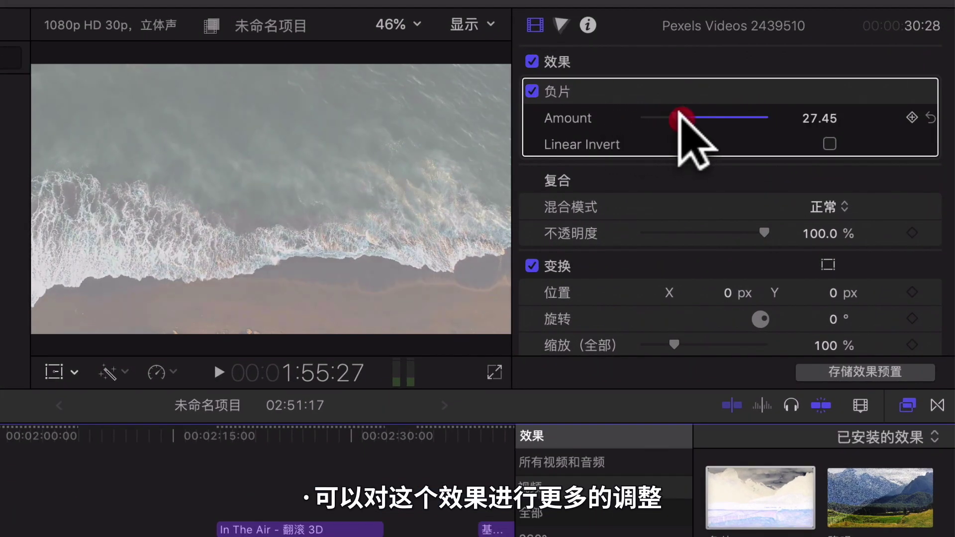
pyautogui.click(726, 89)
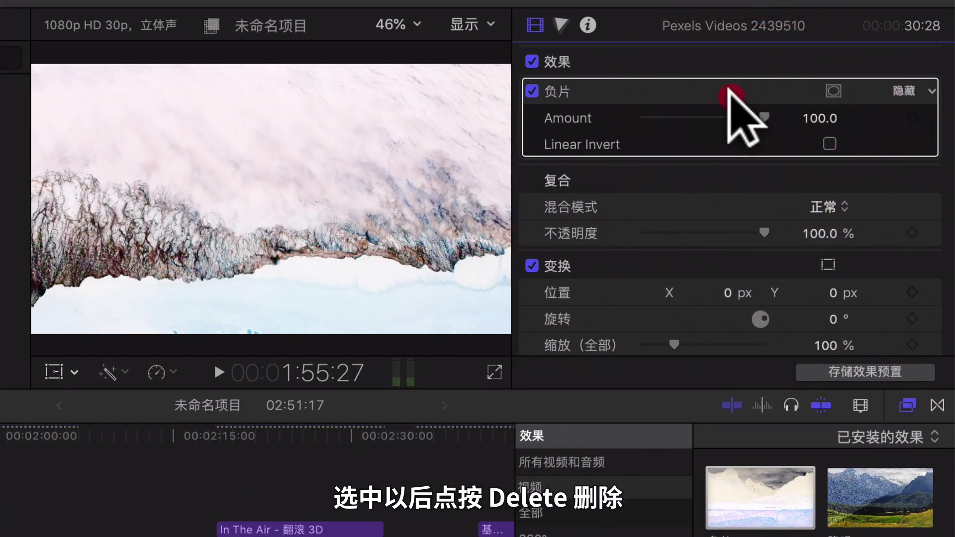
pyautogui.press('Delete')
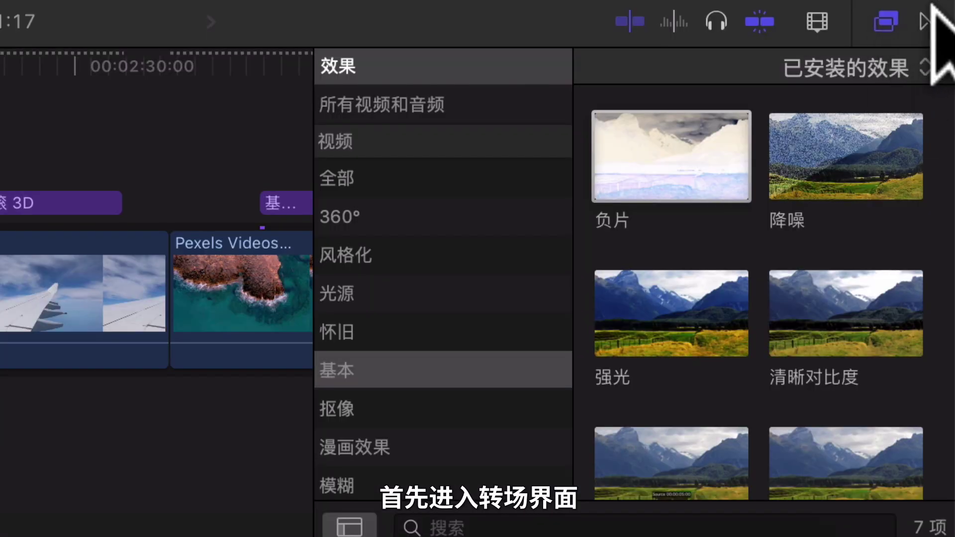
# Step: Add Cross Dissolve transitions at the ocean clip's edit point and in the gap between clips
pyautogui.click(930, 17)
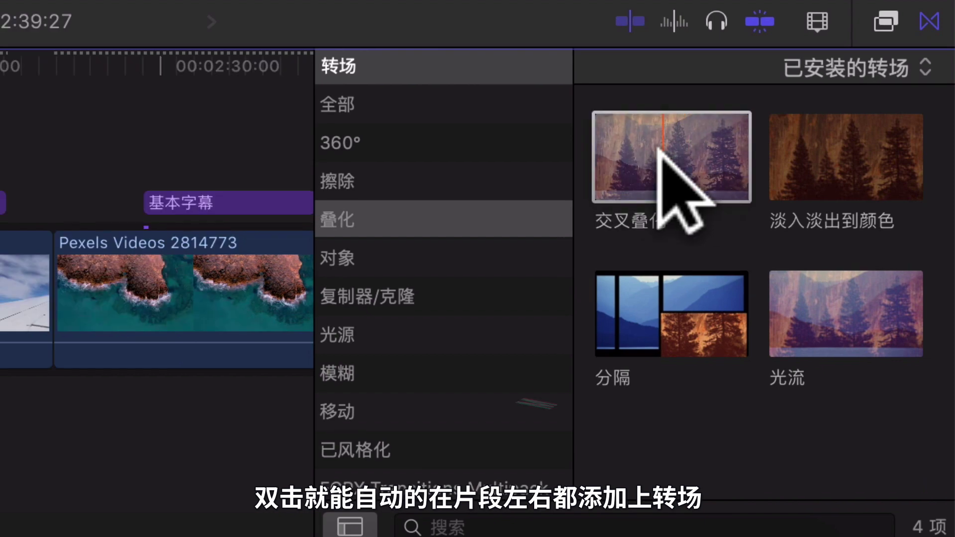
pyautogui.click(664, 194)
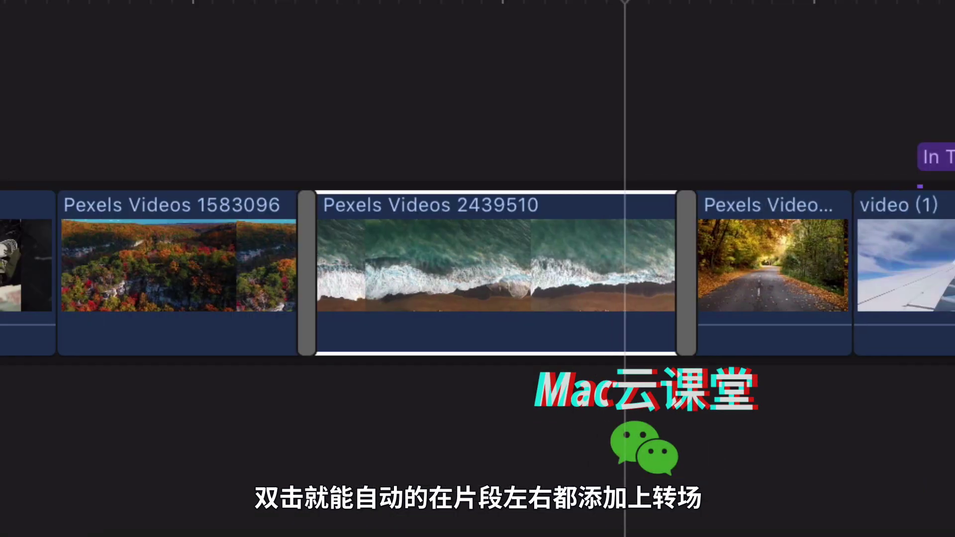
pyautogui.click(751, 254)
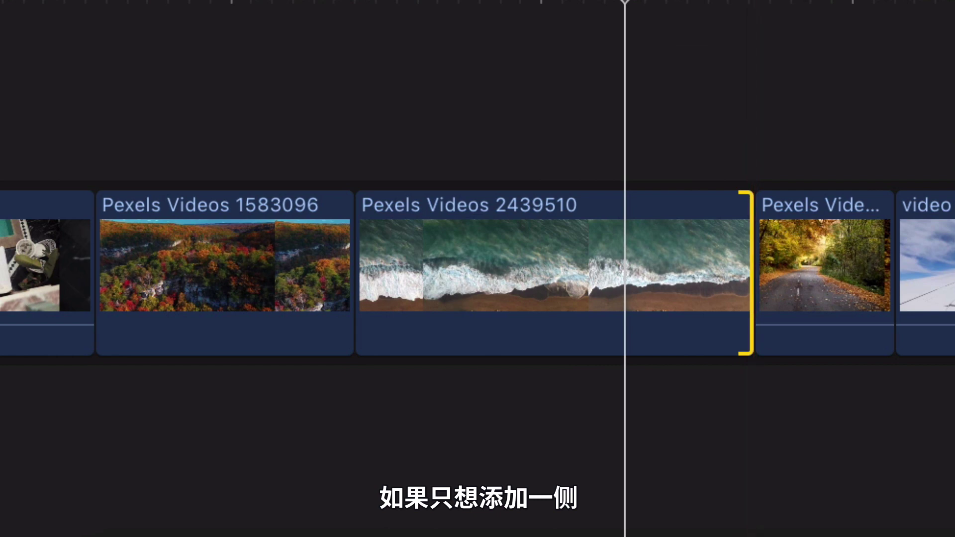
pyautogui.press('super+t')
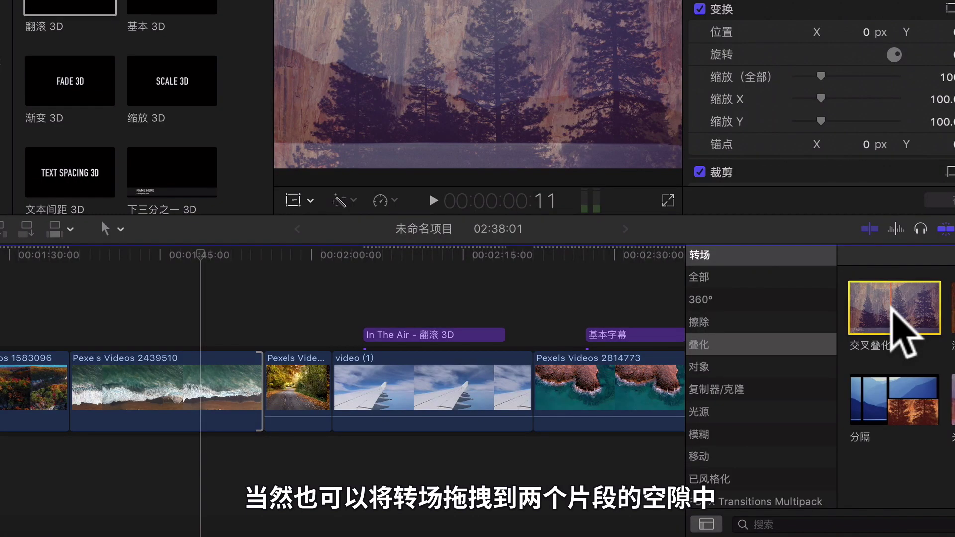
pyautogui.moveTo(892, 307)
pyautogui.mouseDown()
pyautogui.moveTo(277, 371)
pyautogui.moveTo(257, 387)
pyautogui.mouseUp()
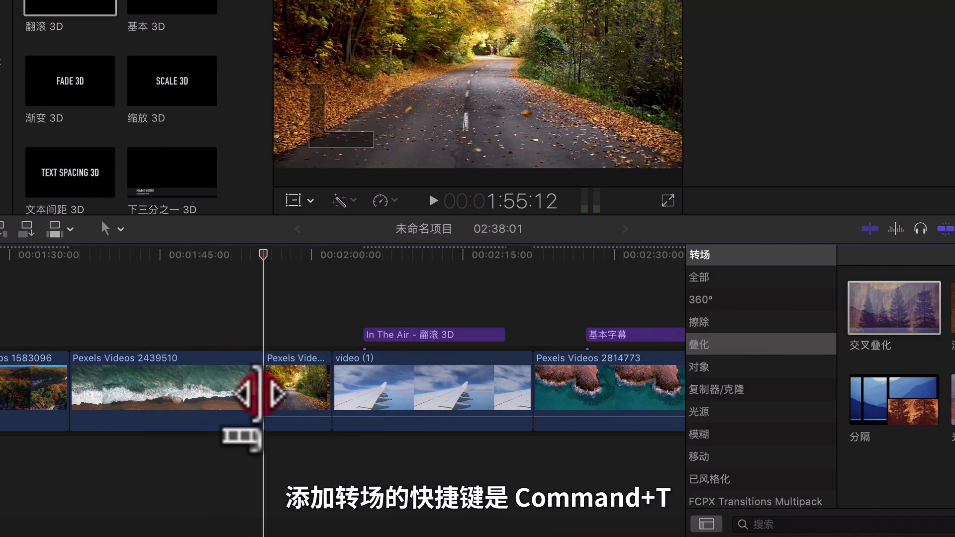
pyautogui.press('super+t')
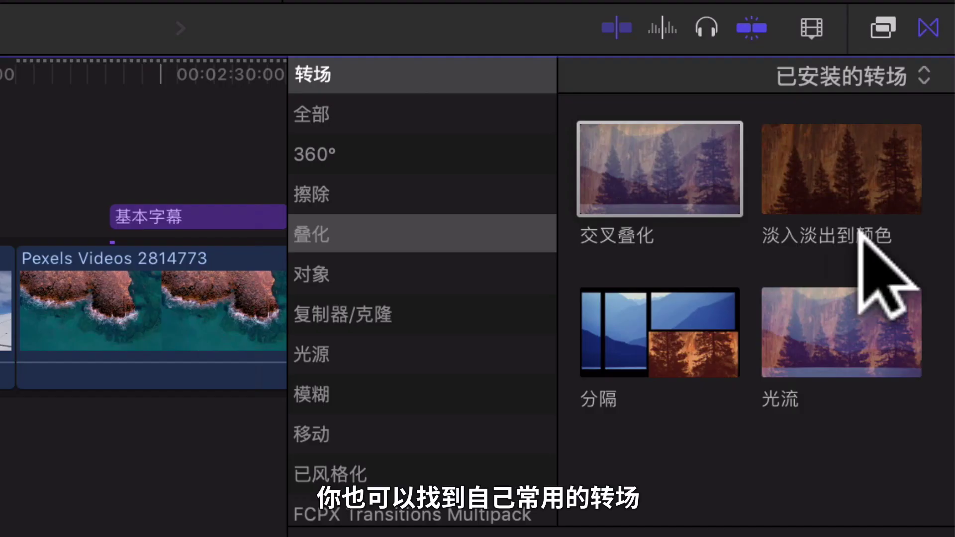
# Step: Select the fade to colour transition and change its duration
pyautogui.click(806, 180)
pyautogui.rightClick(806, 180)
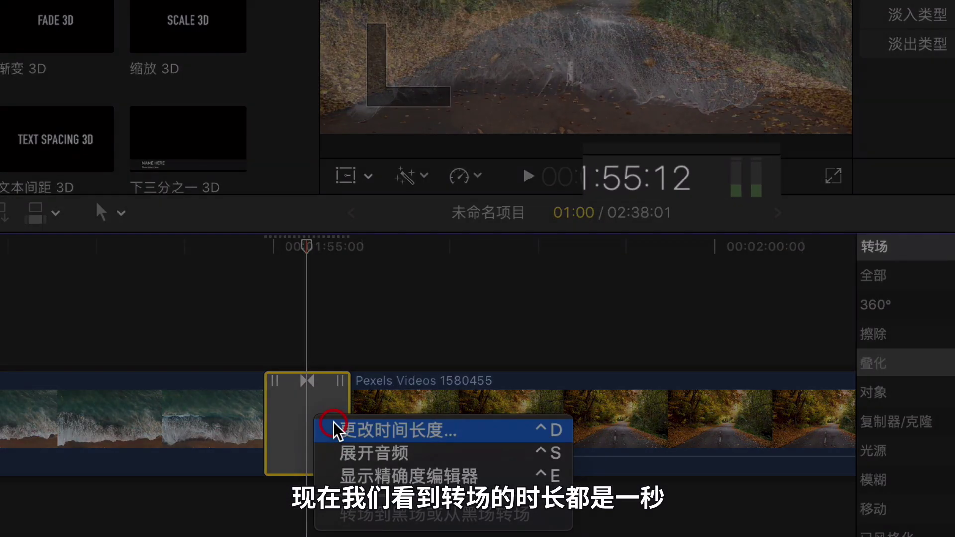
pyautogui.click(334, 422)
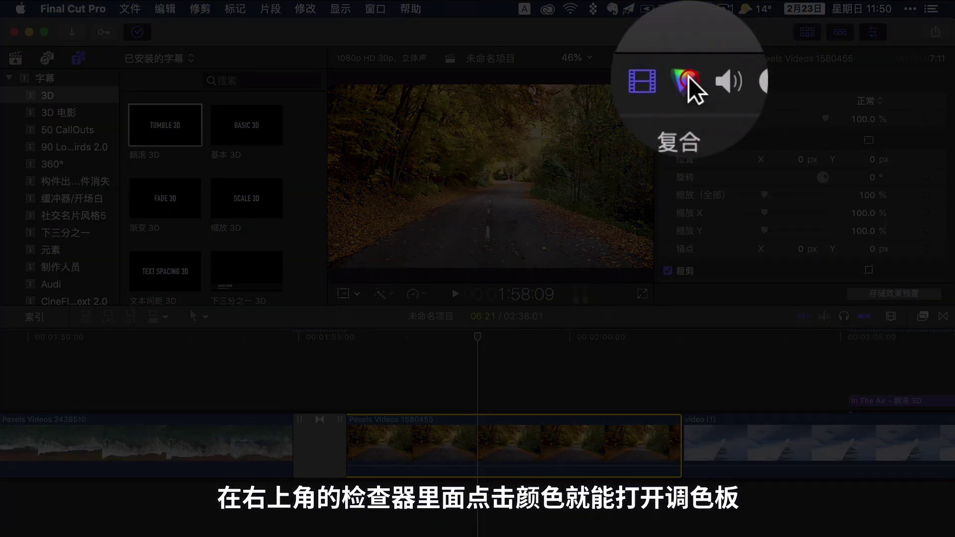
# Step: Add a Color Wheels correction to Pexels Videos 1580455 and expand it to full panel height
pyautogui.click(687, 59)
pyautogui.click(715, 82)
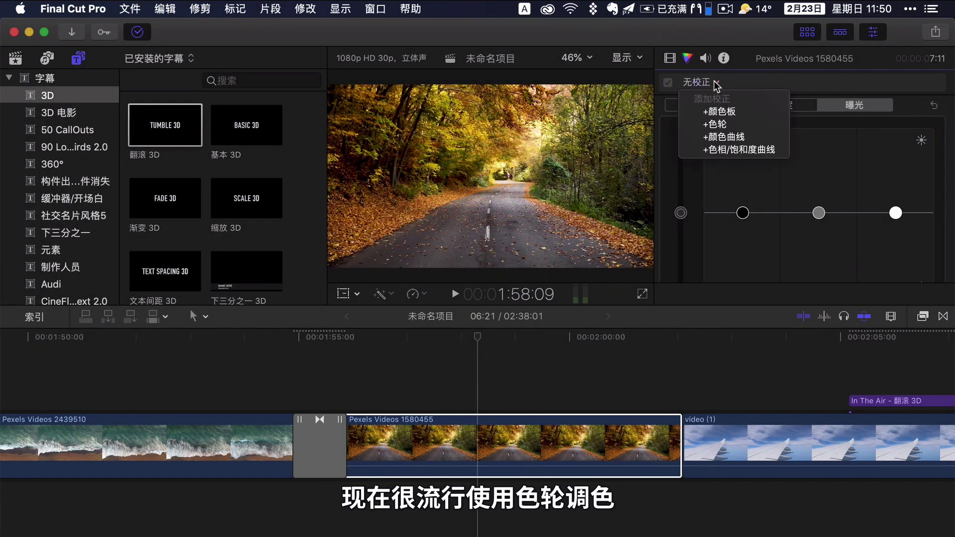
pyautogui.click(726, 123)
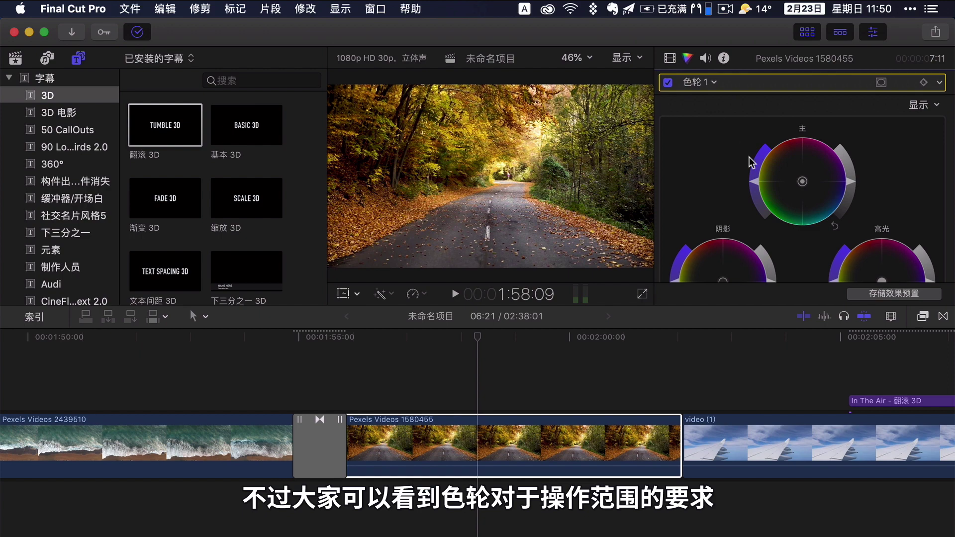
pyautogui.scroll(-10, 752, 179)
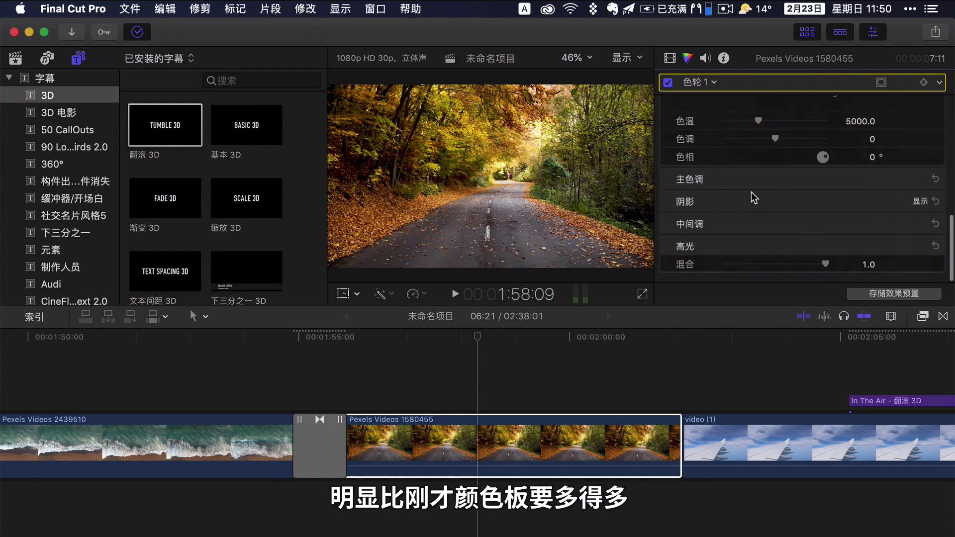
pyautogui.scroll(10, 751, 192)
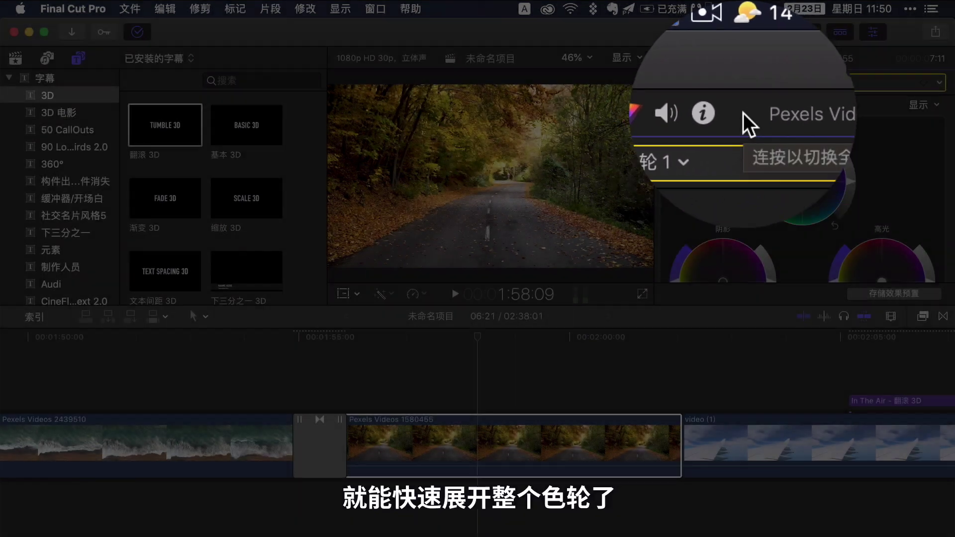
pyautogui.doubleClick(745, 60)
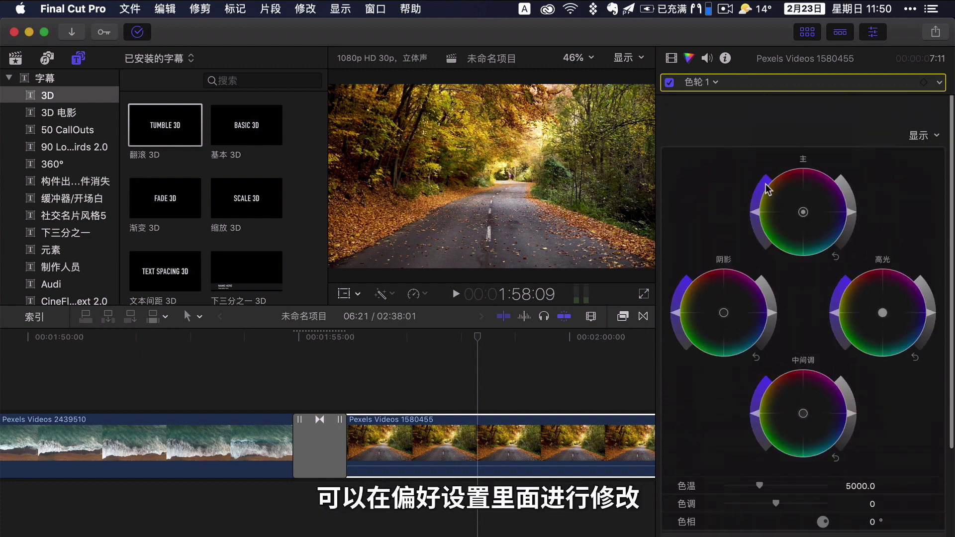
# Step: Make 颜色板 (Color Board) the default correction, then lower the road clip's saturation
pyautogui.press('super+comma')
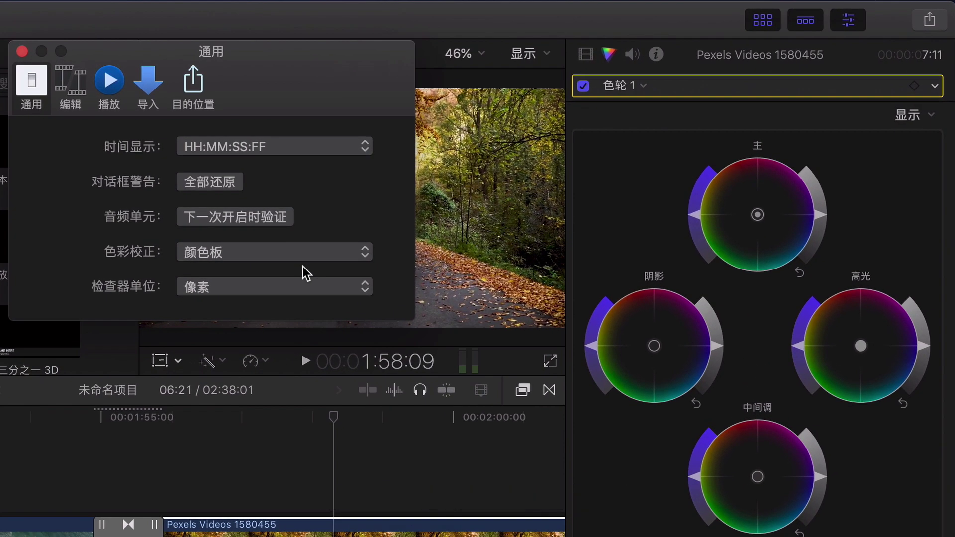
pyautogui.click(399, 229)
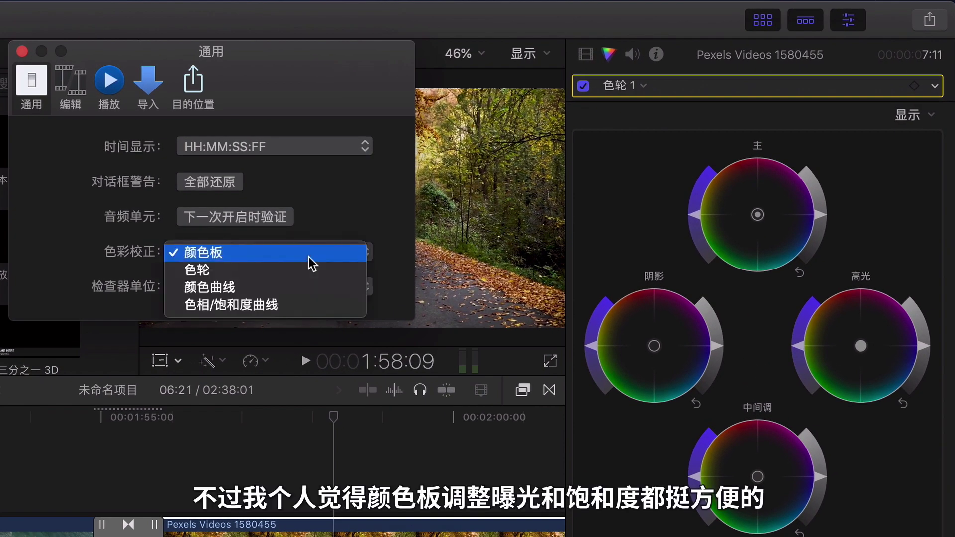
pyautogui.click(394, 244)
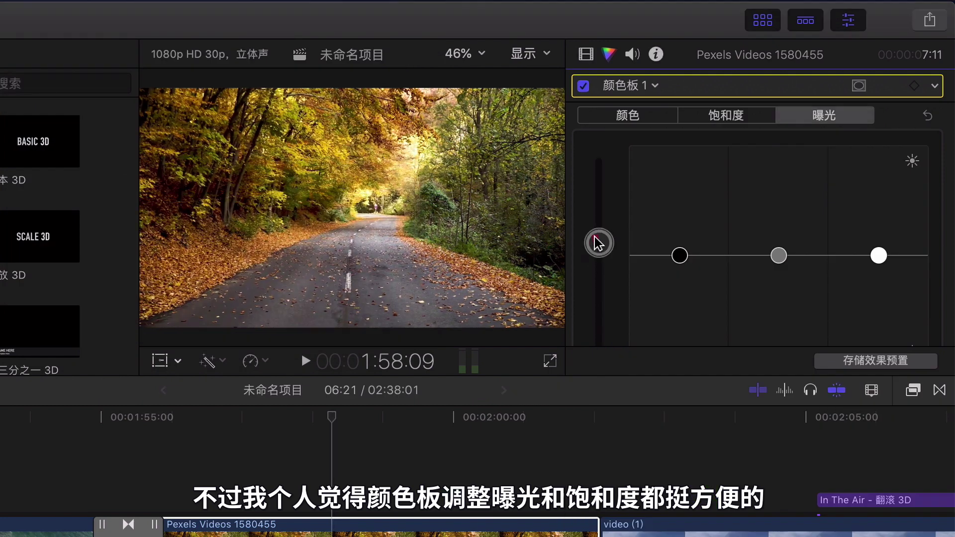
pyautogui.moveTo(611, 251); pyautogui.dragTo(610, 258)
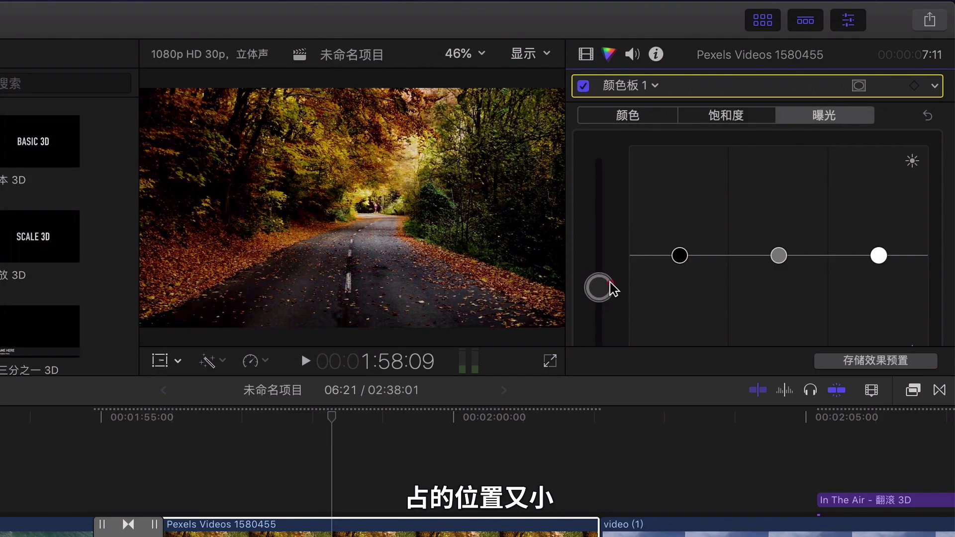
pyautogui.click(712, 113)
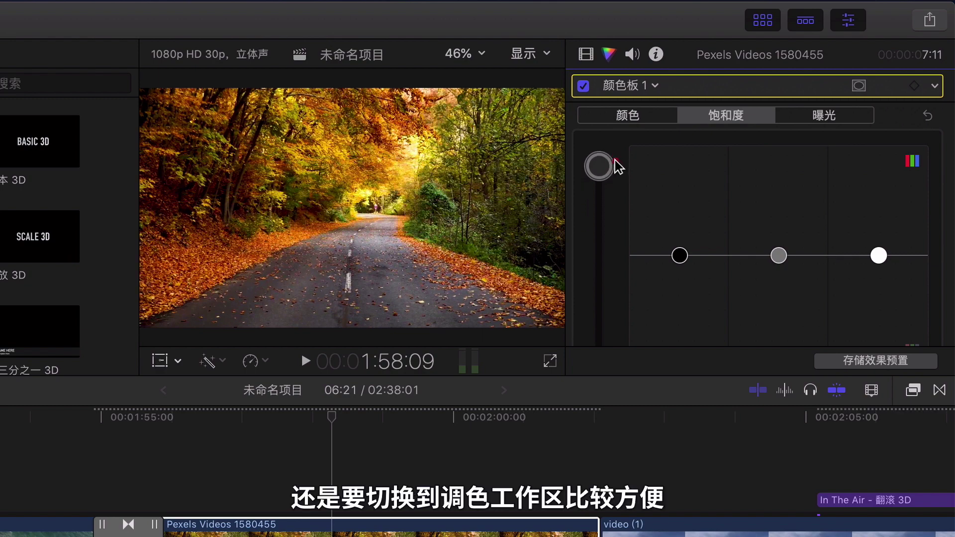
pyautogui.moveTo(616, 159); pyautogui.dragTo(609, 204)
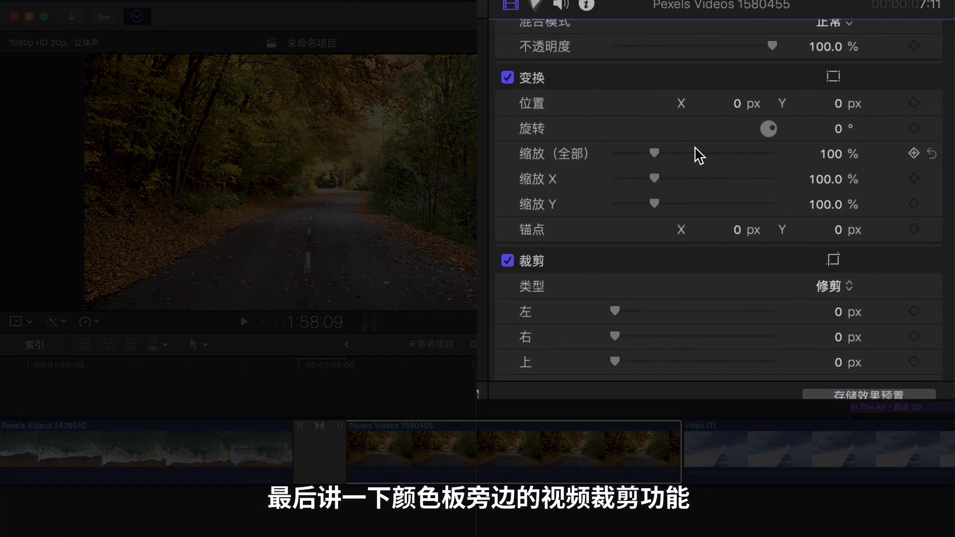
# Step: Crop 559 px off the road clip's left and 463 px off its top, then shrink it
pyautogui.scroll(-5, 622, 318)
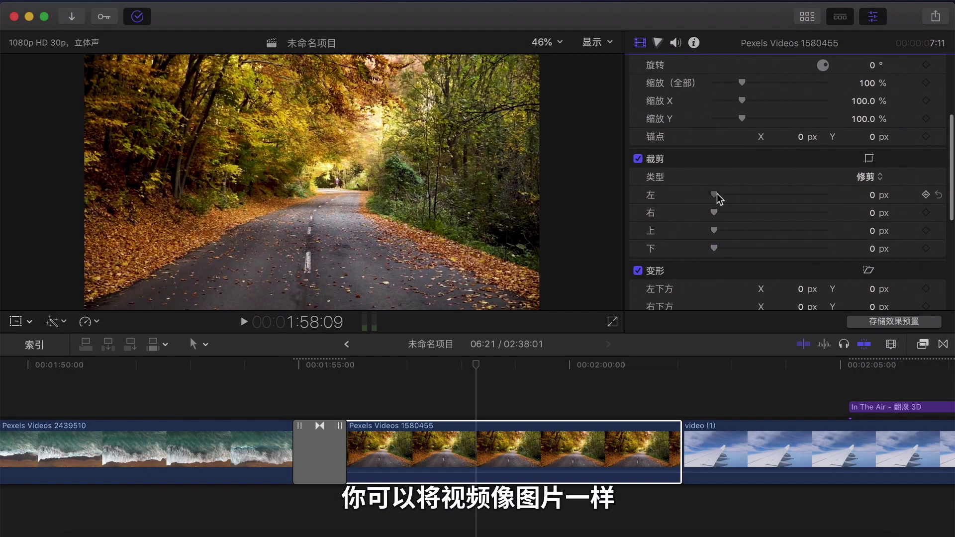
pyautogui.moveTo(715, 195); pyautogui.dragTo(772, 195)
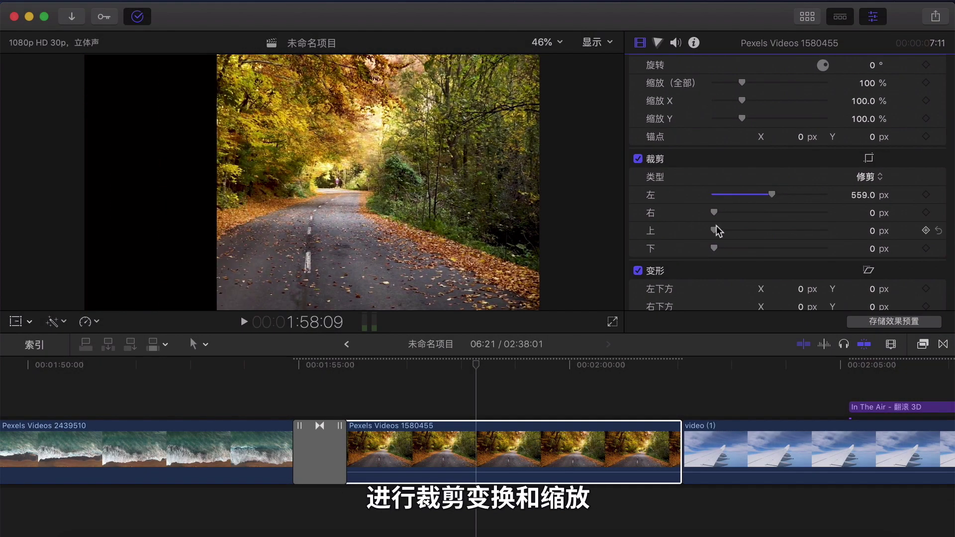
pyautogui.moveTo(715, 230); pyautogui.dragTo(762, 231)
pyautogui.moveTo(741, 82); pyautogui.dragTo(732, 82)
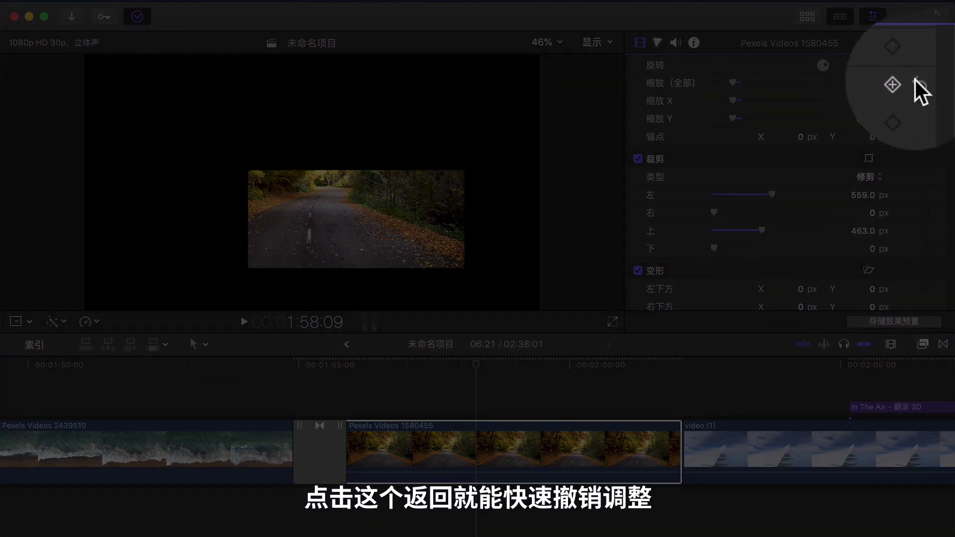
# Step: Reset the scale to 100% and both crops to 0, then add a scale keyframe
pyautogui.click(915, 82)
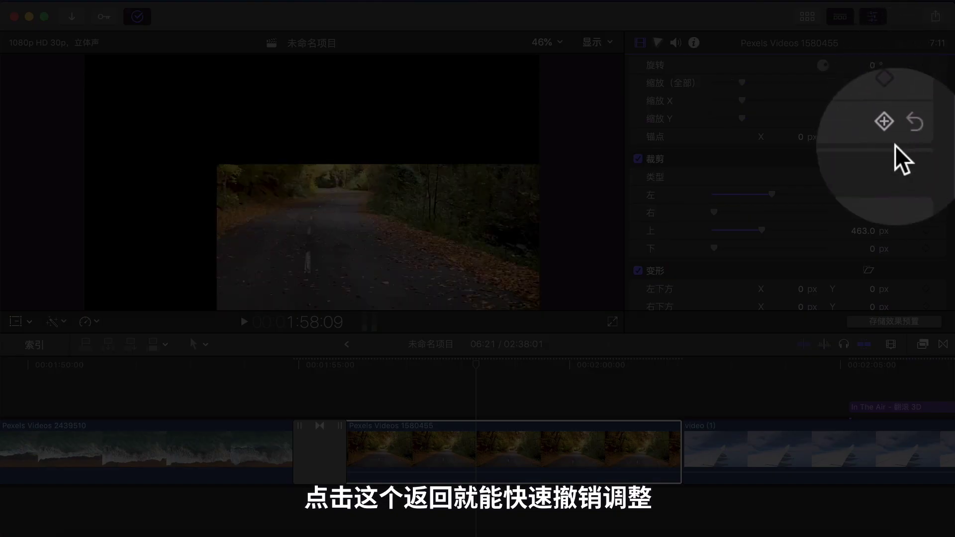
pyautogui.click(912, 195)
pyautogui.click(915, 230)
pyautogui.scroll(2, 916, 209)
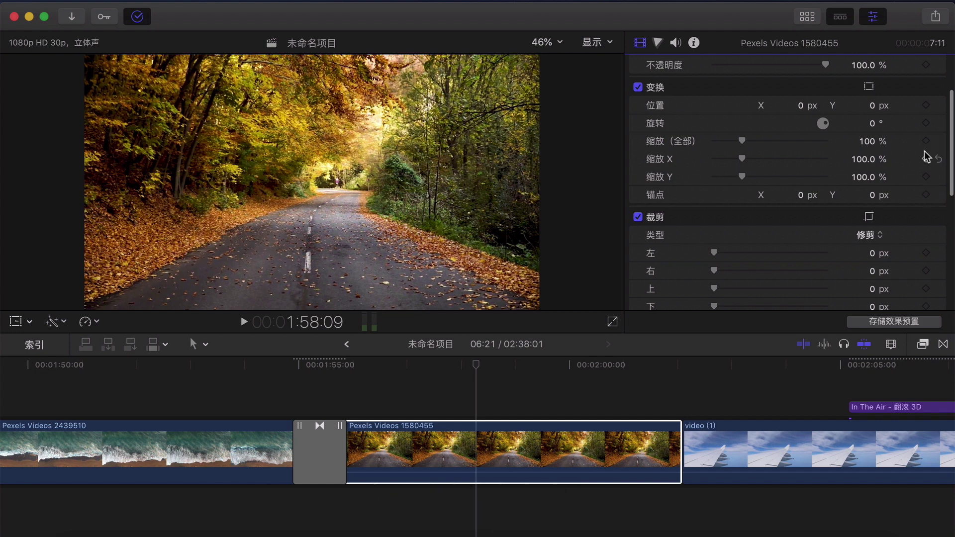
pyautogui.click(925, 142)
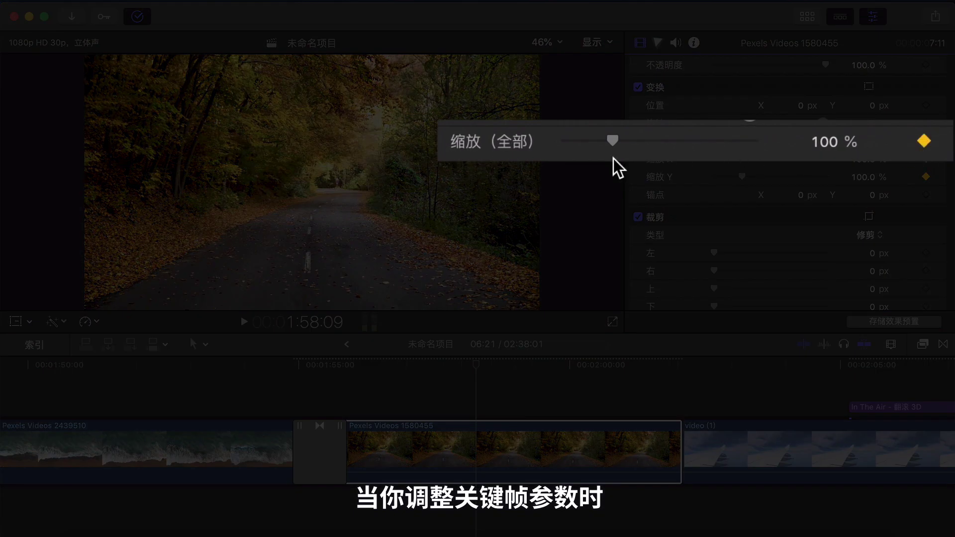
# Step: Animate the road clip's scale from 216% down to 44% at 2:00:00, then scrub to preview
pyautogui.moveTo(614, 141); pyautogui.dragTo(674, 141)
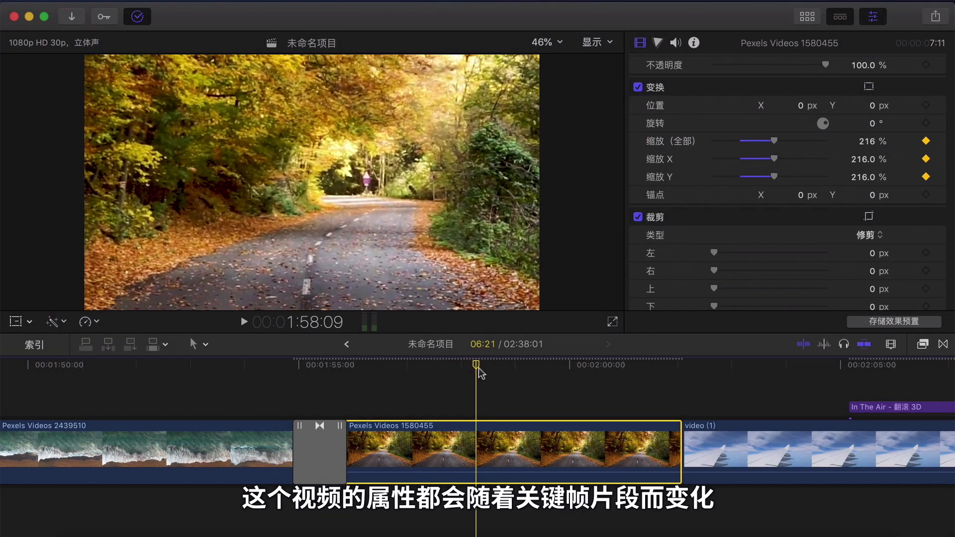
pyautogui.moveTo(475, 383); pyautogui.dragTo(374, 385)
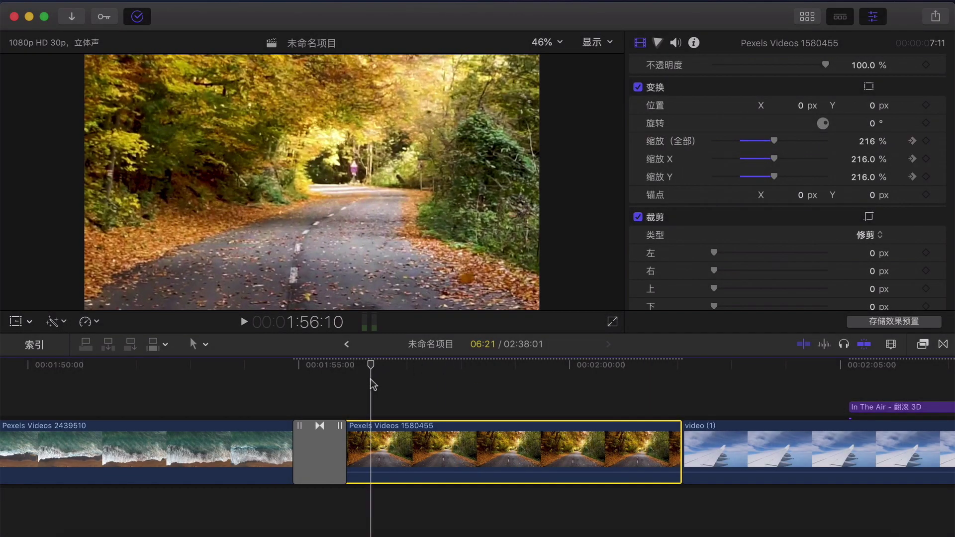
pyautogui.moveTo(775, 140); pyautogui.dragTo(727, 145)
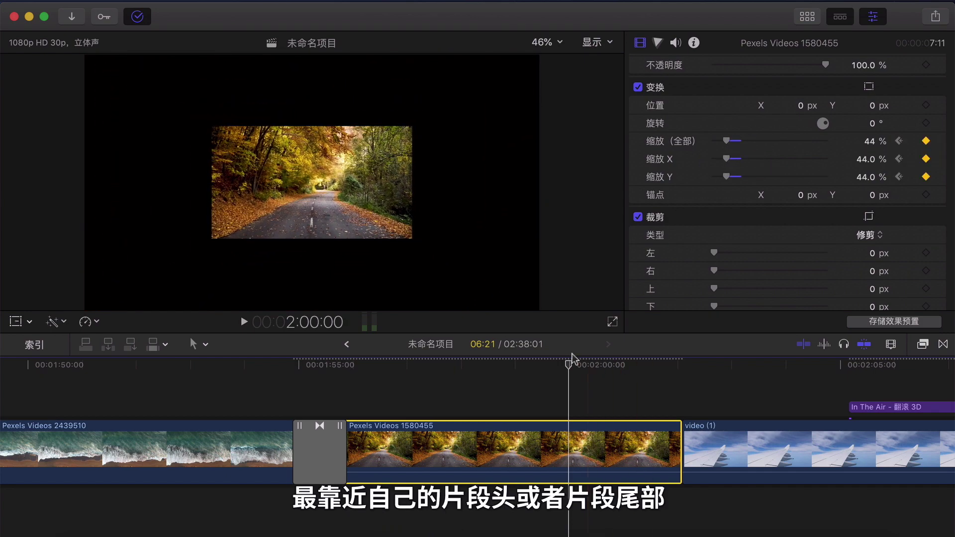
pyautogui.moveTo(569, 369); pyautogui.dragTo(572, 378)
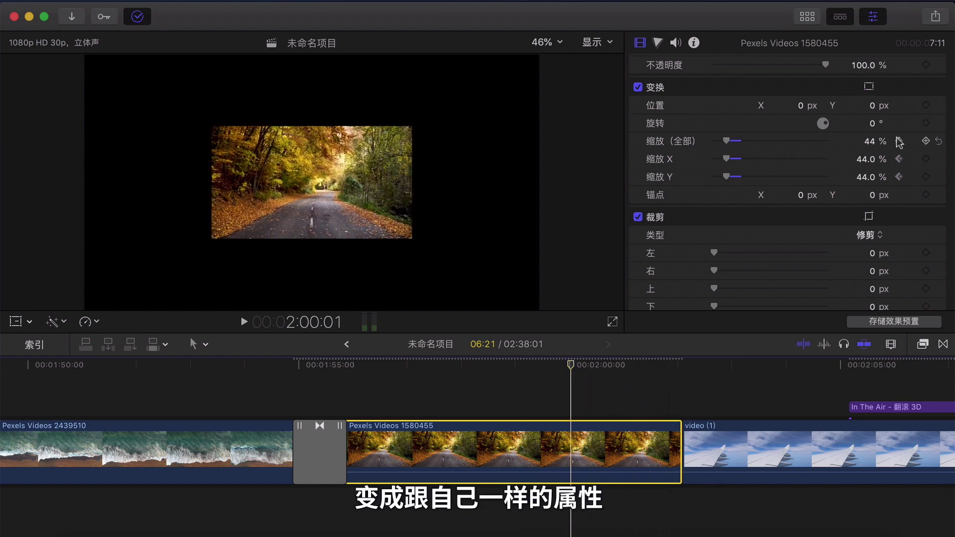
pyautogui.moveTo(415, 368); pyautogui.dragTo(594, 392)
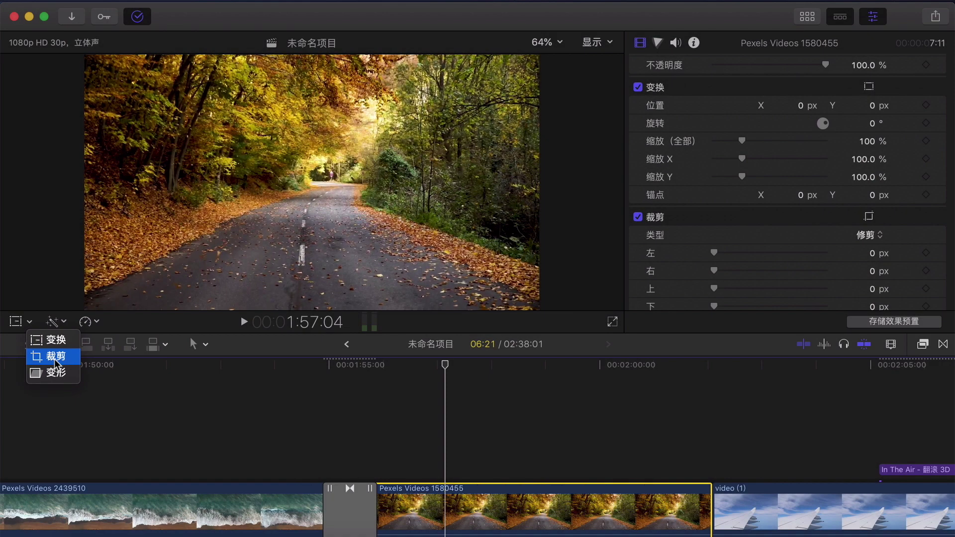
# Step: Crop the road clip to a zoomed-in area with the viewer at 25%, then show the Share menu
pyautogui.click(55, 357)
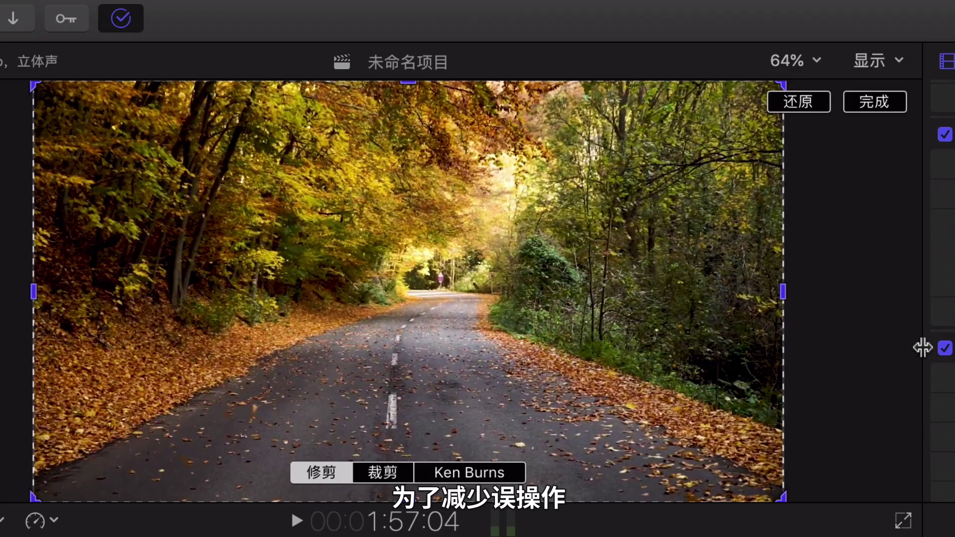
pyautogui.click(793, 54)
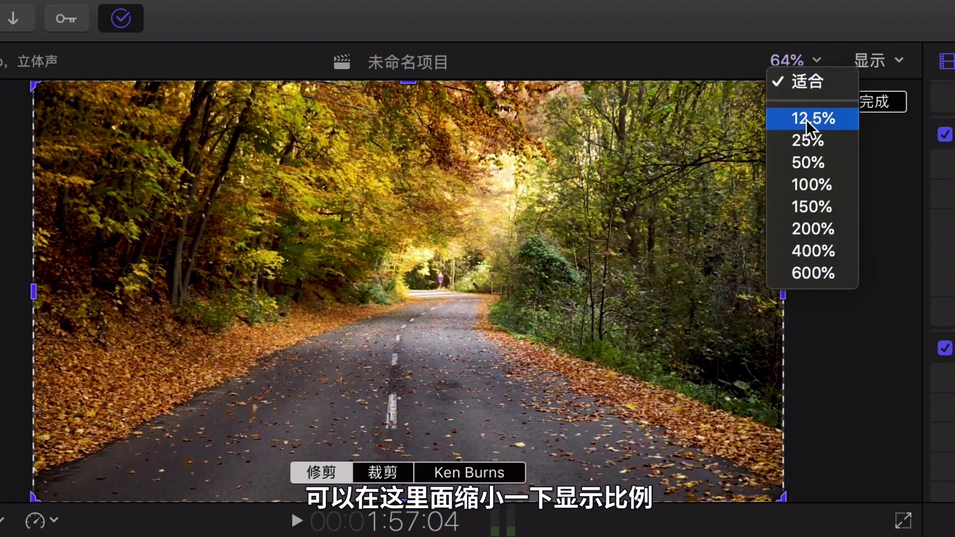
pyautogui.click(809, 142)
pyautogui.moveTo(551, 210); pyautogui.dragTo(564, 176)
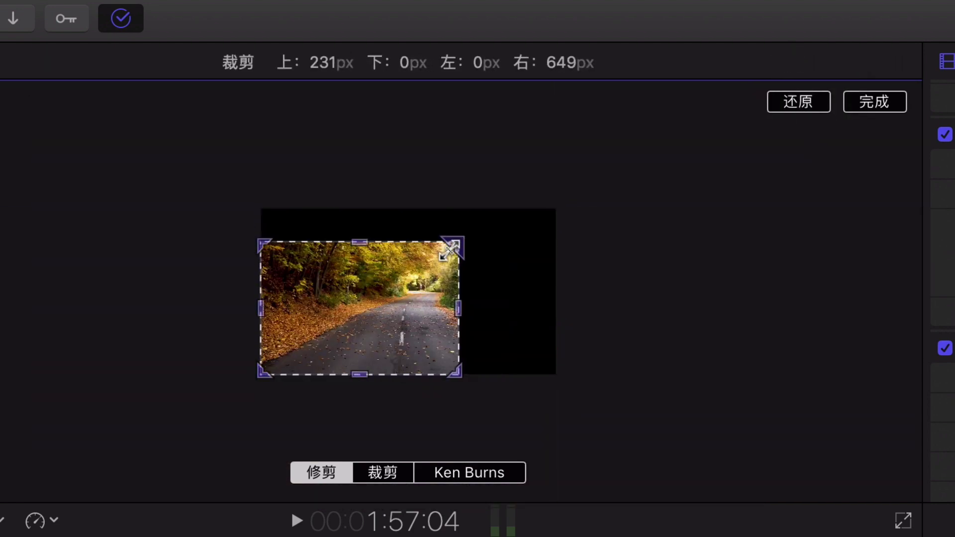
pyautogui.click(392, 479)
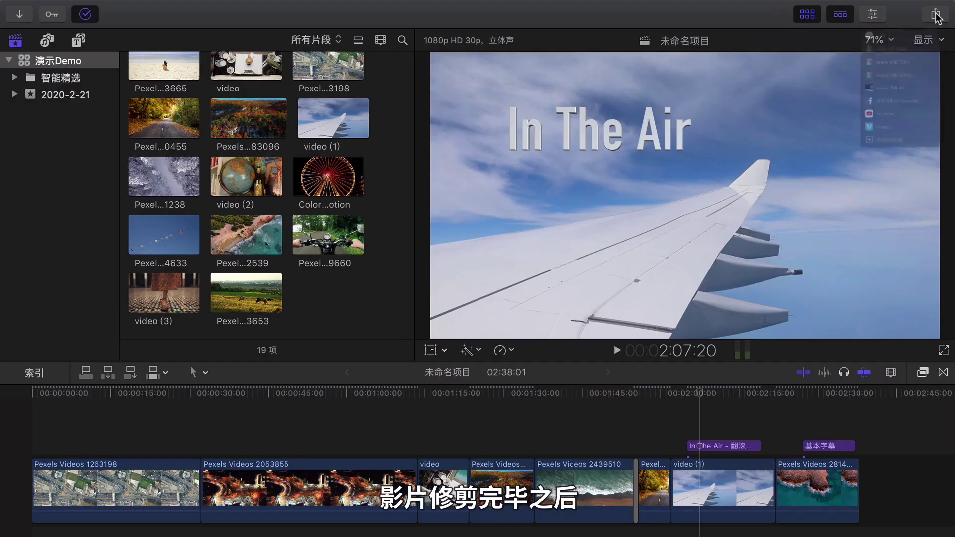
pyautogui.click(935, 14)
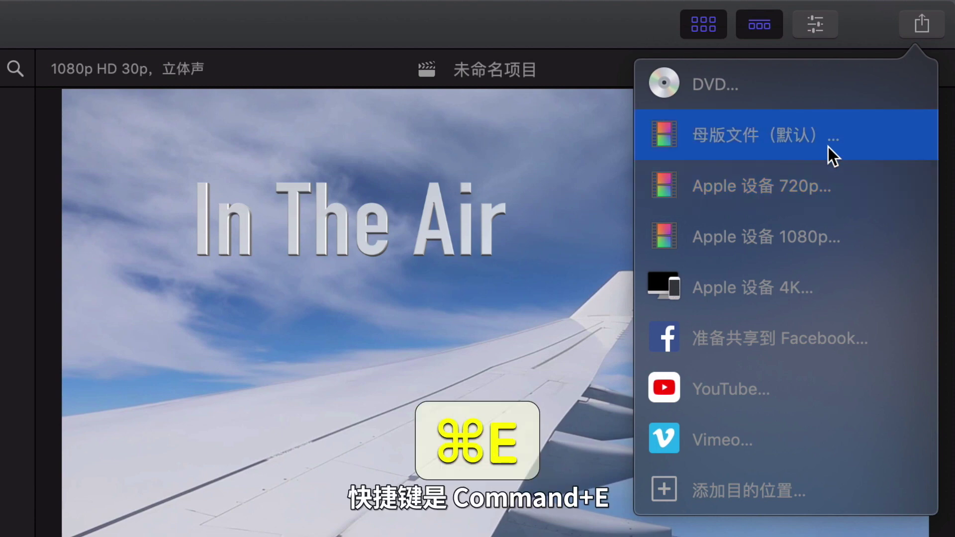
# Step: Start a Master File export titled 演示视频 and show its format and codec settings
pyautogui.click(828, 147)
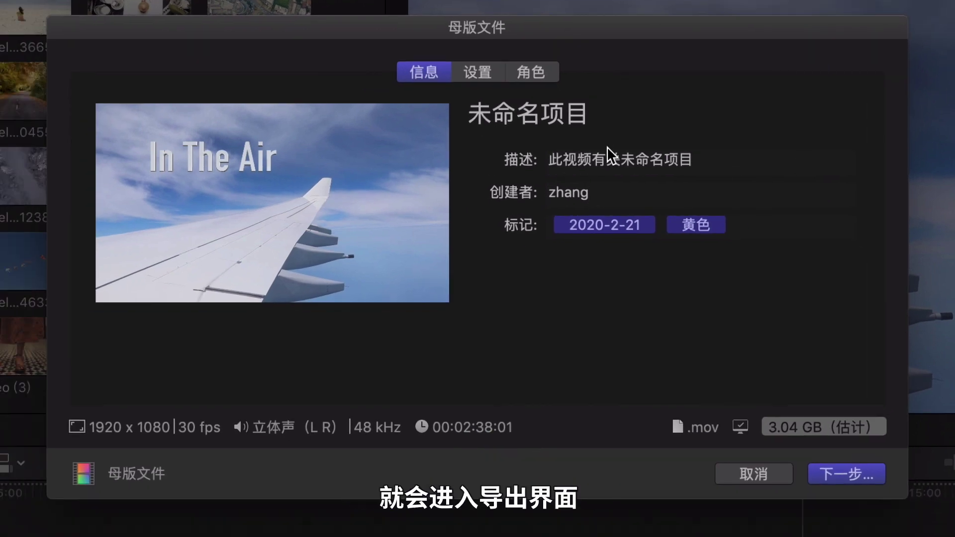
pyautogui.click(607, 145)
pyautogui.press('BackSpace')
pyautogui.write('yan')
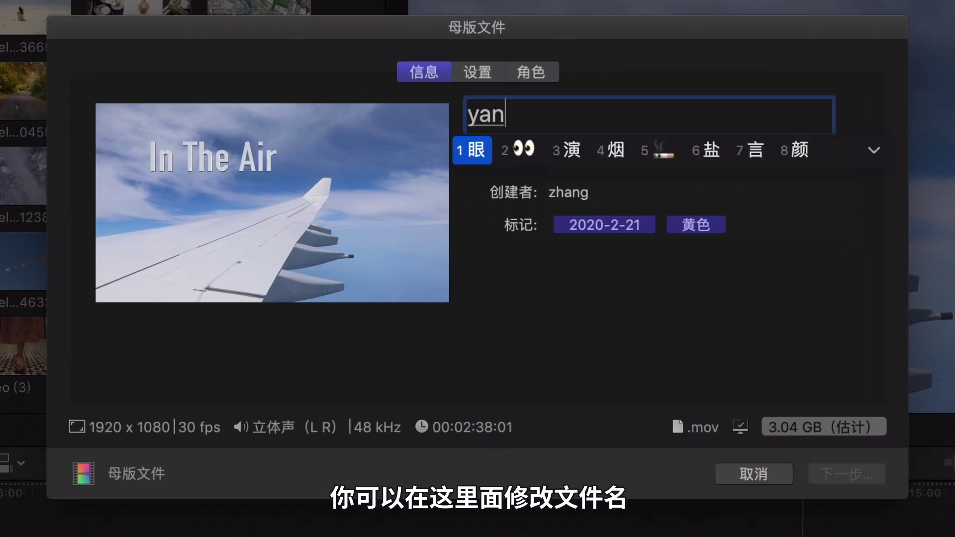
pyautogui.write('shiship')
pyautogui.press('space')
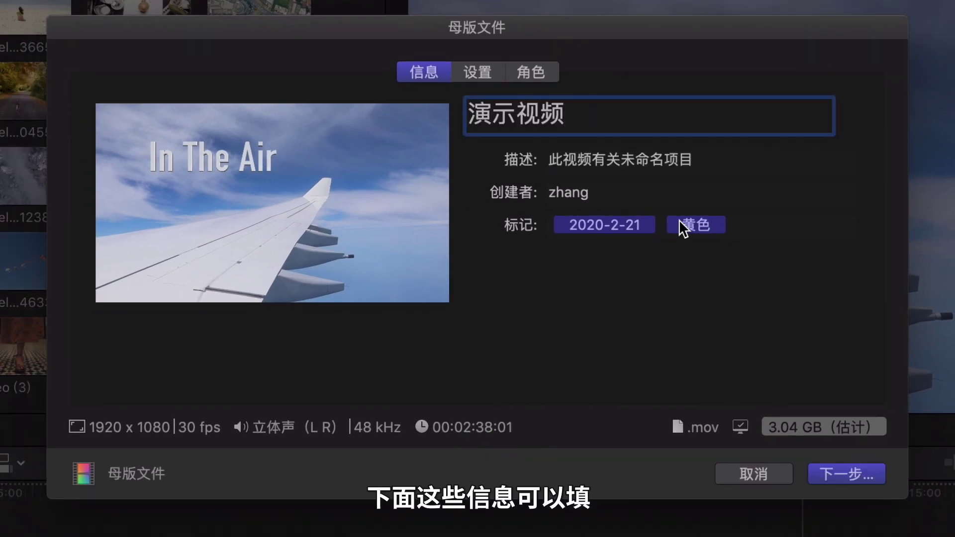
pyautogui.click(478, 74)
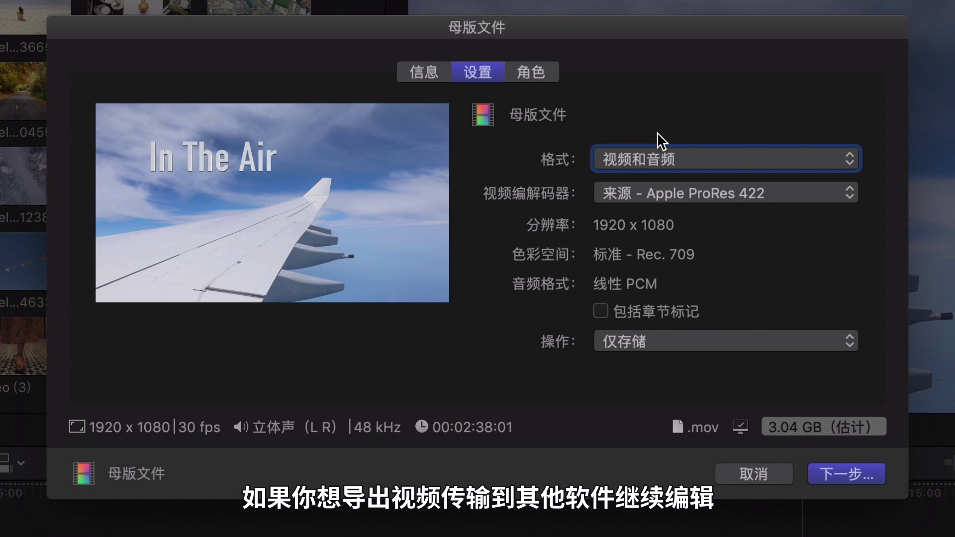
# Step: Set the export to Video and Audio with the H.264 codec and Save Only, about 443.8 MB
pyautogui.click(661, 160)
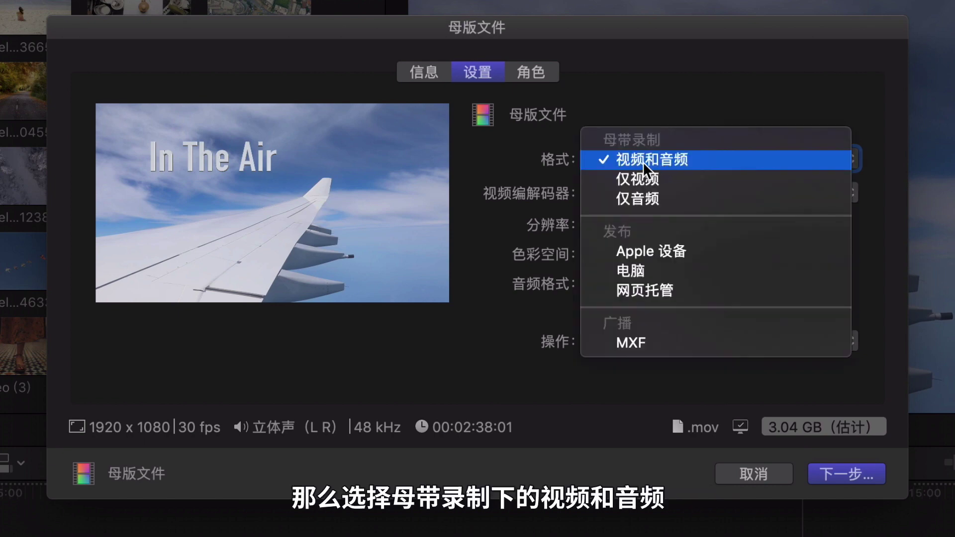
pyautogui.click(642, 161)
pyautogui.click(662, 194)
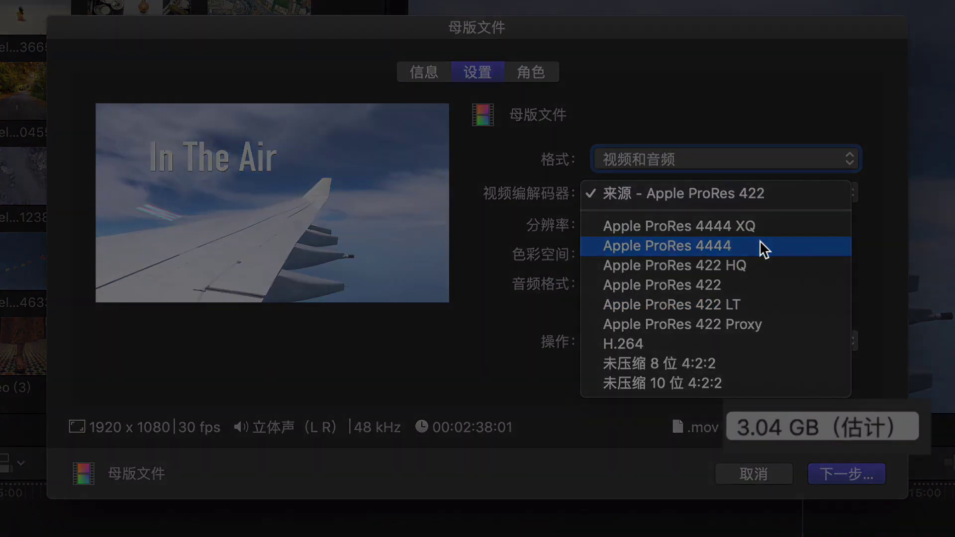
pyautogui.click(760, 240)
pyautogui.click(747, 193)
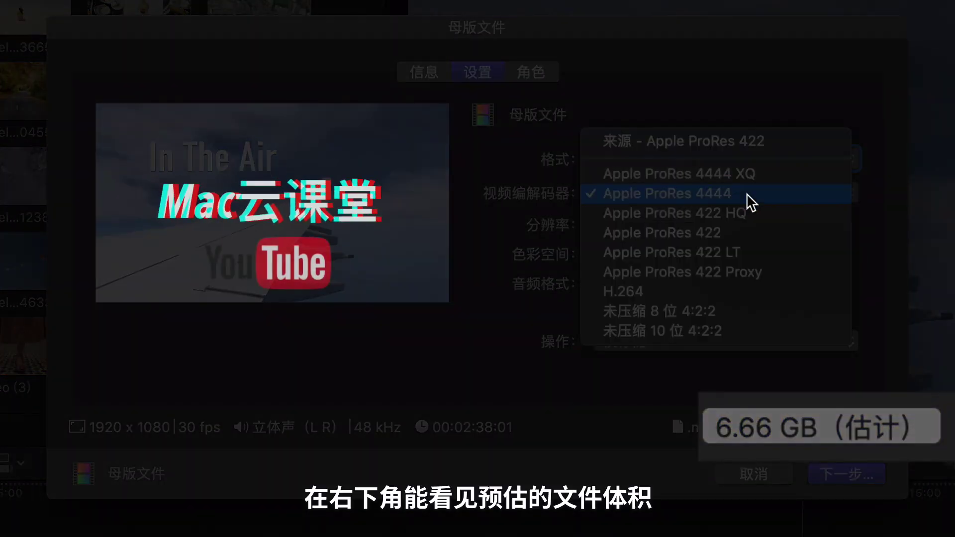
pyautogui.click(744, 214)
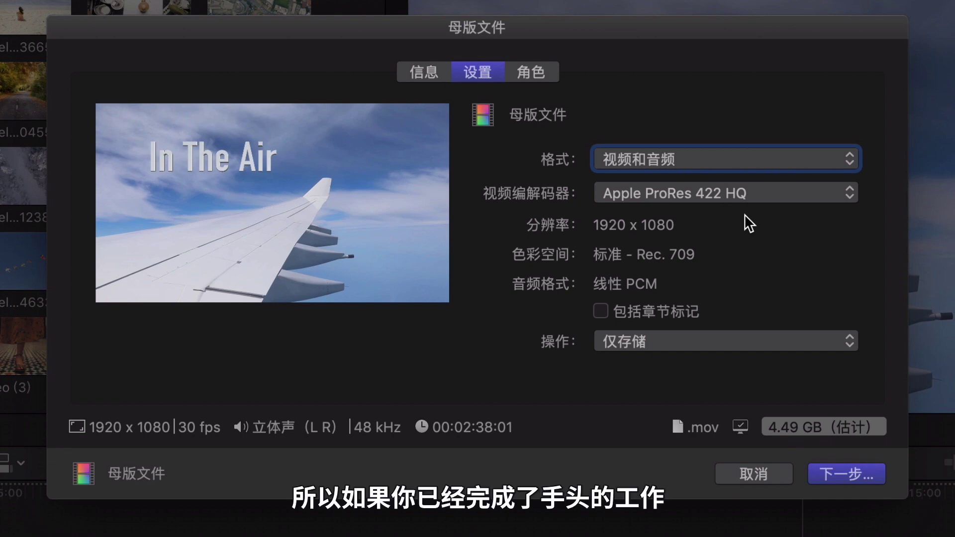
pyautogui.click(748, 199)
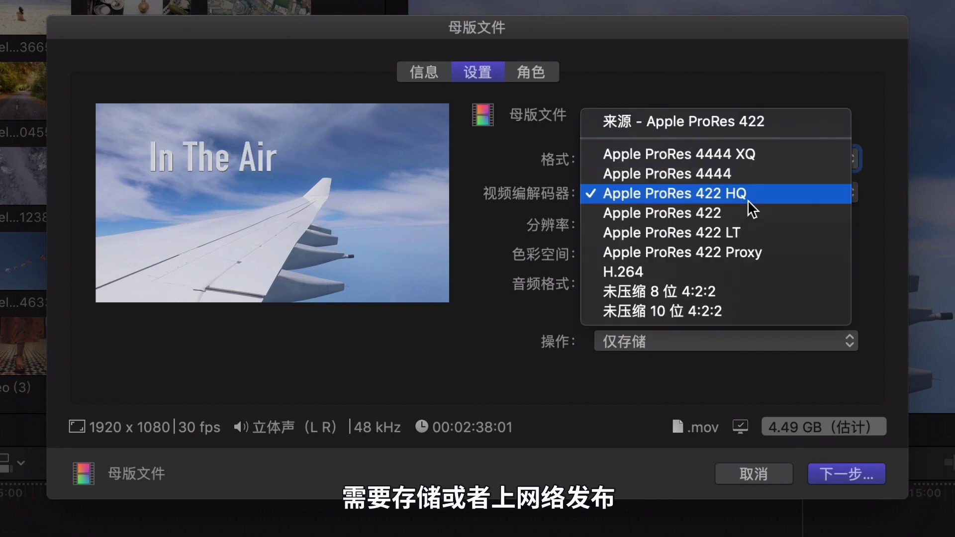
pyautogui.click(729, 272)
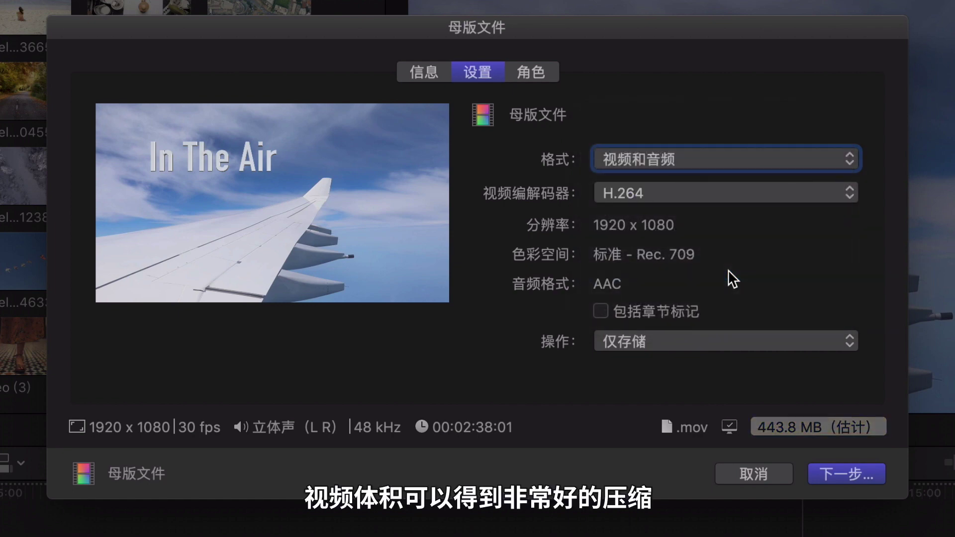
pyautogui.click(730, 342)
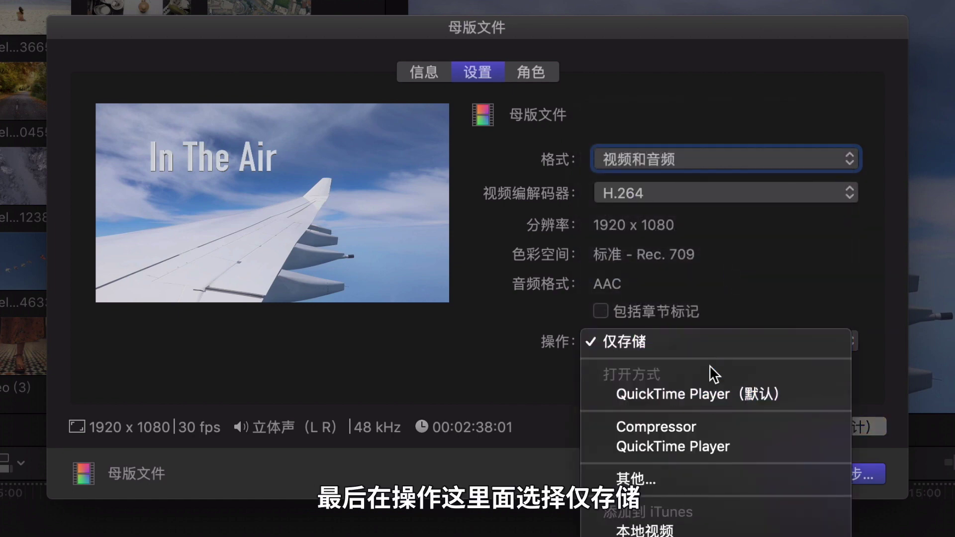
pyautogui.click(715, 337)
pyautogui.click(841, 474)
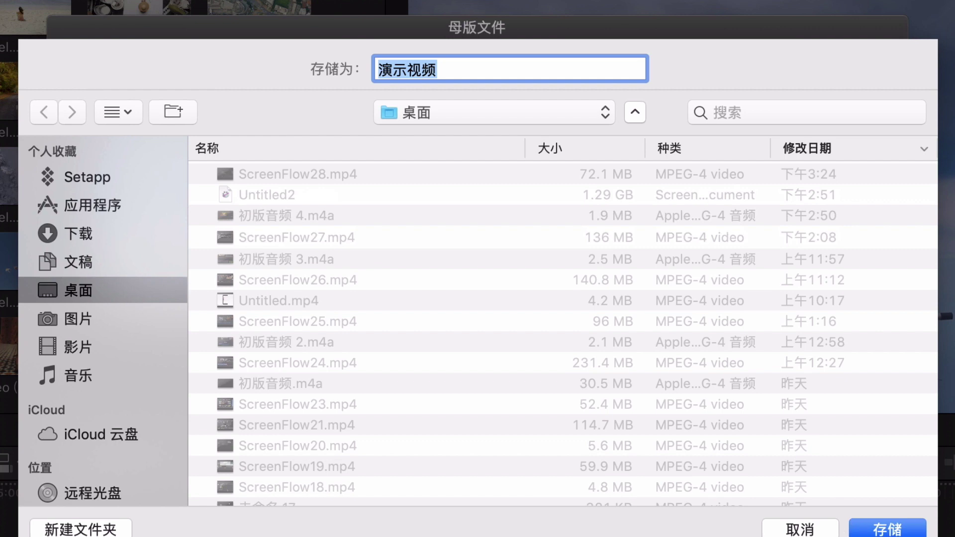
pyautogui.click(798, 528)
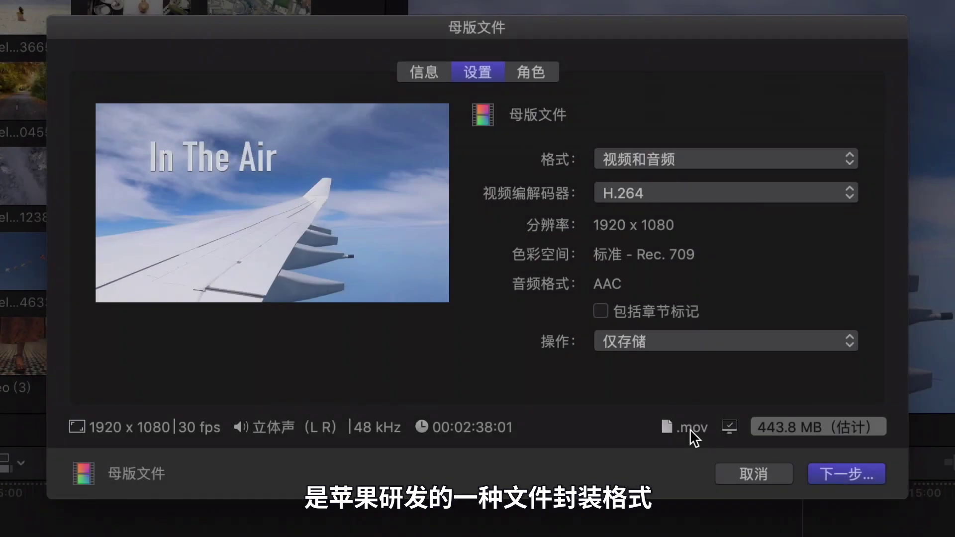
pyautogui.moveTo(691, 430)
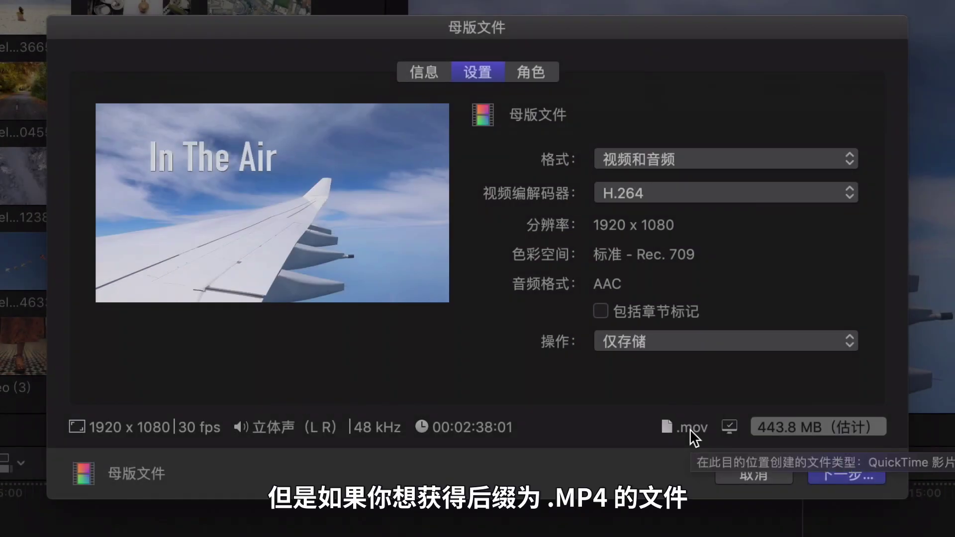
# Step: Set the master-file format to 电脑 (Computer) with H.264 better-quality encoding
pyautogui.click(649, 164)
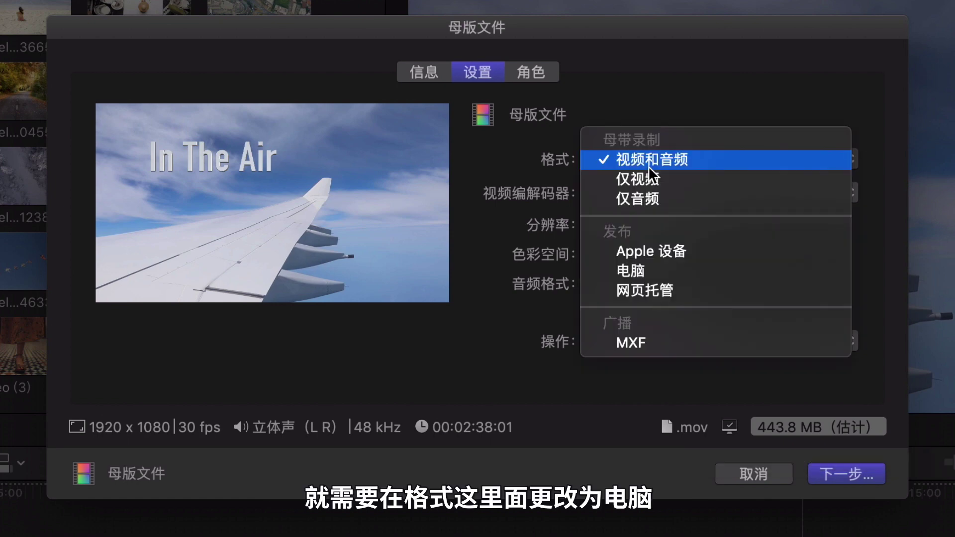
pyautogui.click(651, 268)
pyautogui.click(669, 194)
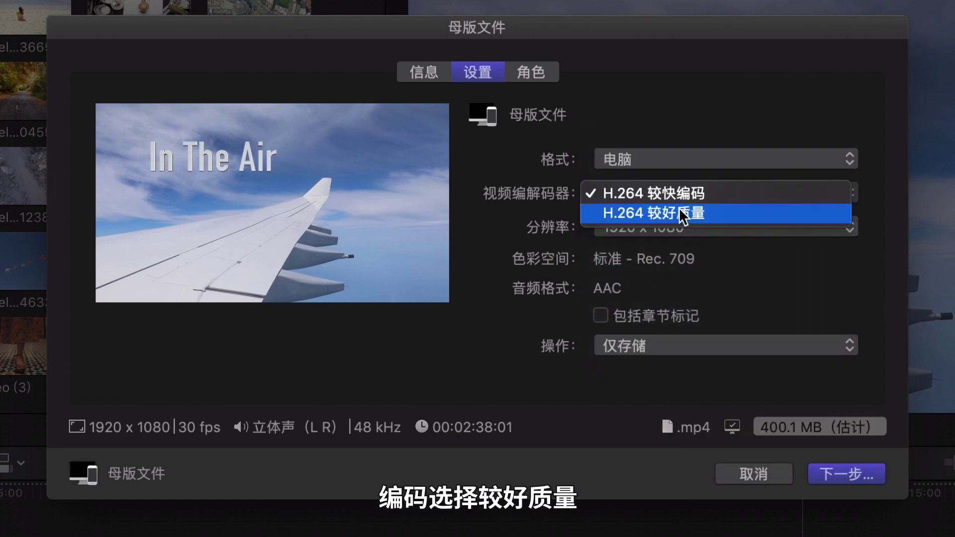
pyautogui.click(679, 213)
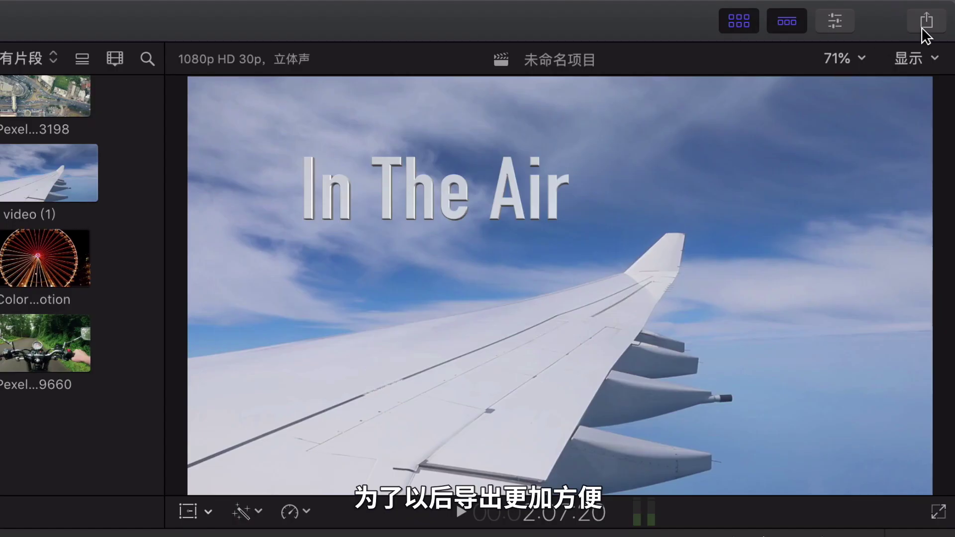
# Step: Open the share destination settings and select the default 母版文件 destination
pyautogui.click(925, 21)
pyautogui.click(792, 416)
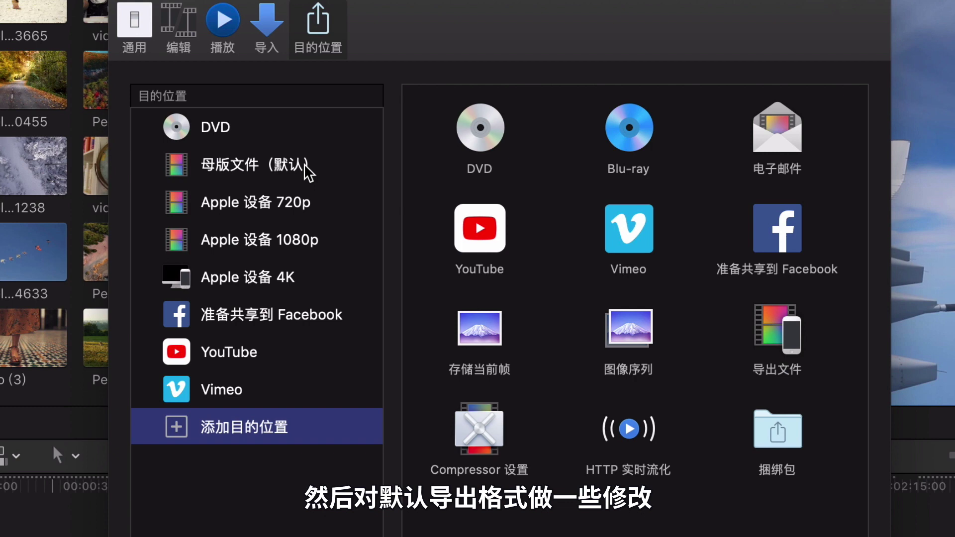
pyautogui.click(306, 170)
# Step: Set its format to 电脑, codec to H.264 较好质量, and resolution to 1920 x 1080
pyautogui.click(622, 154)
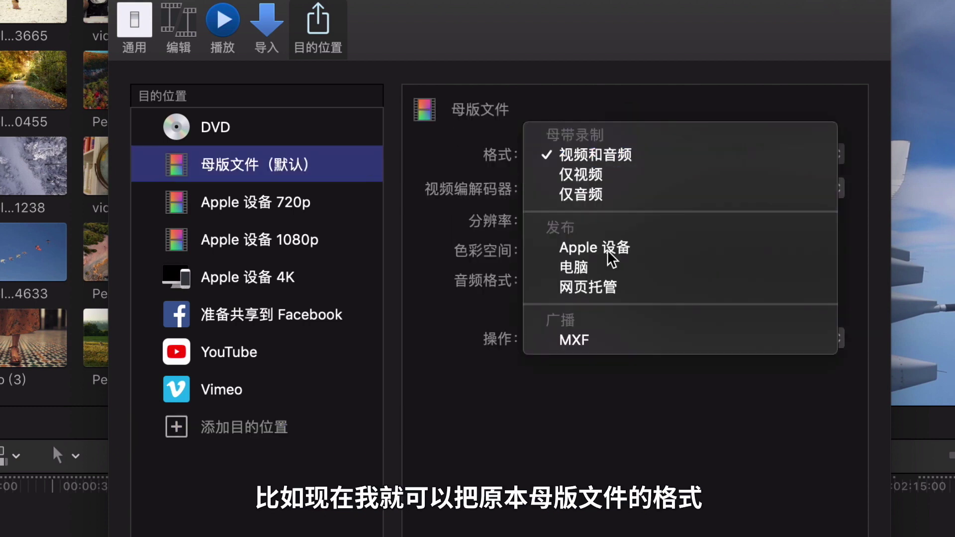
pyautogui.click(611, 268)
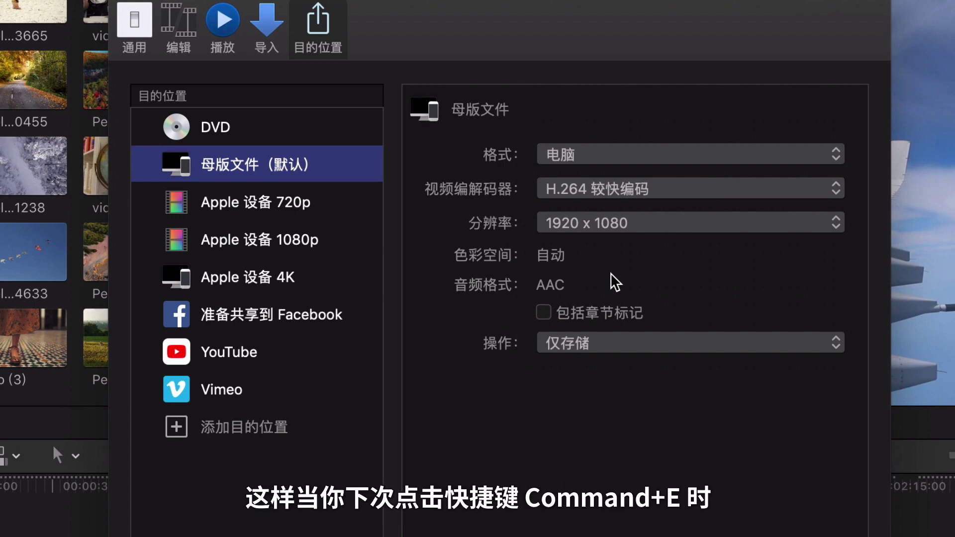
pyautogui.click(617, 191)
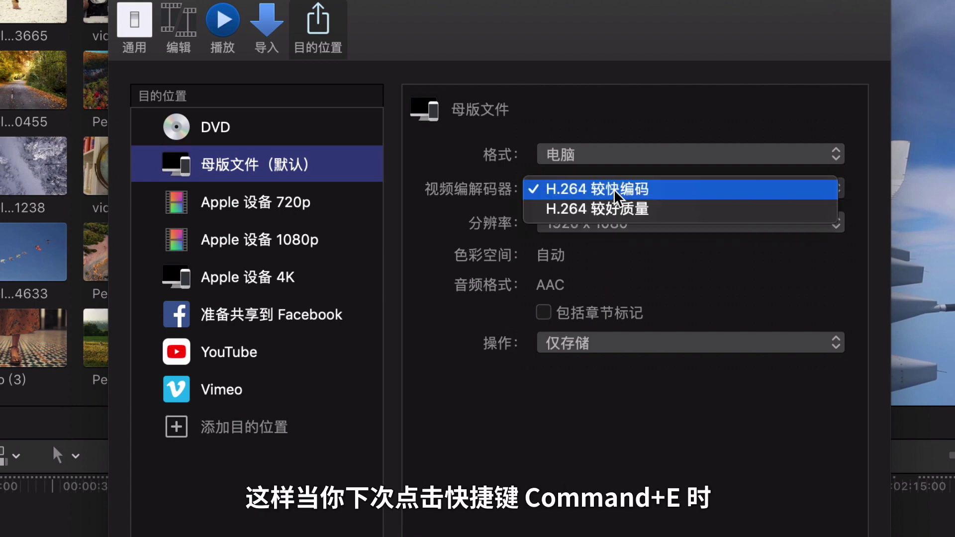
pyautogui.click(613, 205)
pyautogui.click(611, 223)
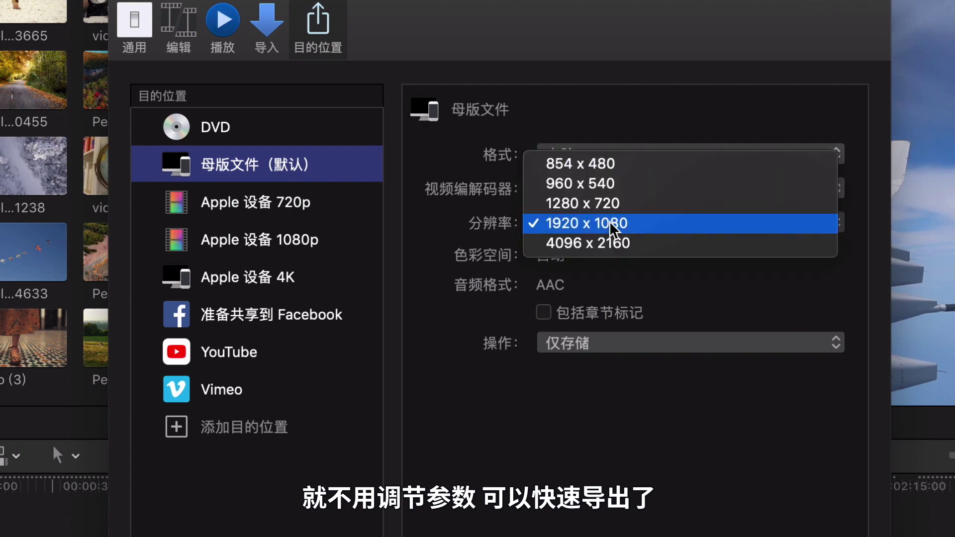
pyautogui.click(614, 224)
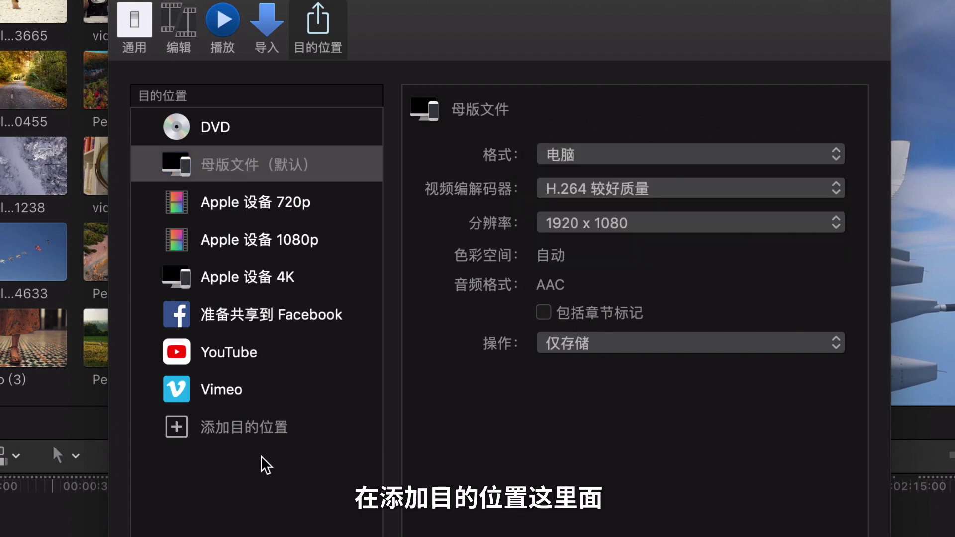
# Step: Add a 存储当前帧 (Save Current Frame) destination that exports PNG images
pyautogui.click(257, 423)
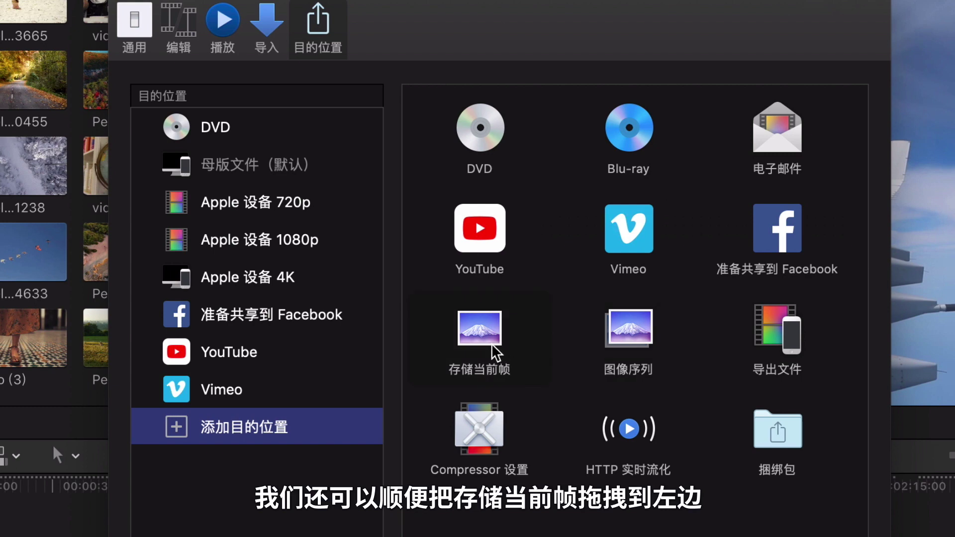
pyautogui.moveTo(496, 353); pyautogui.dragTo(297, 402)
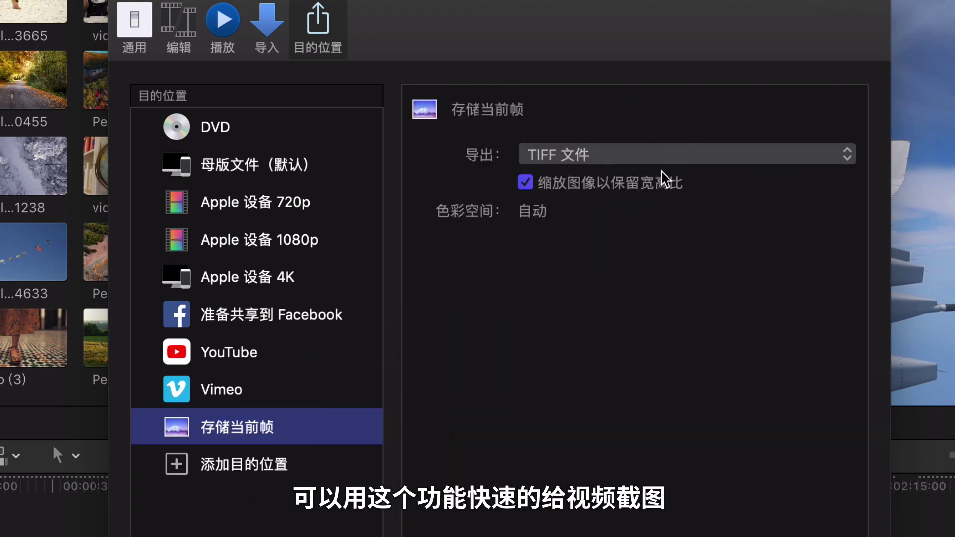
pyautogui.click(647, 154)
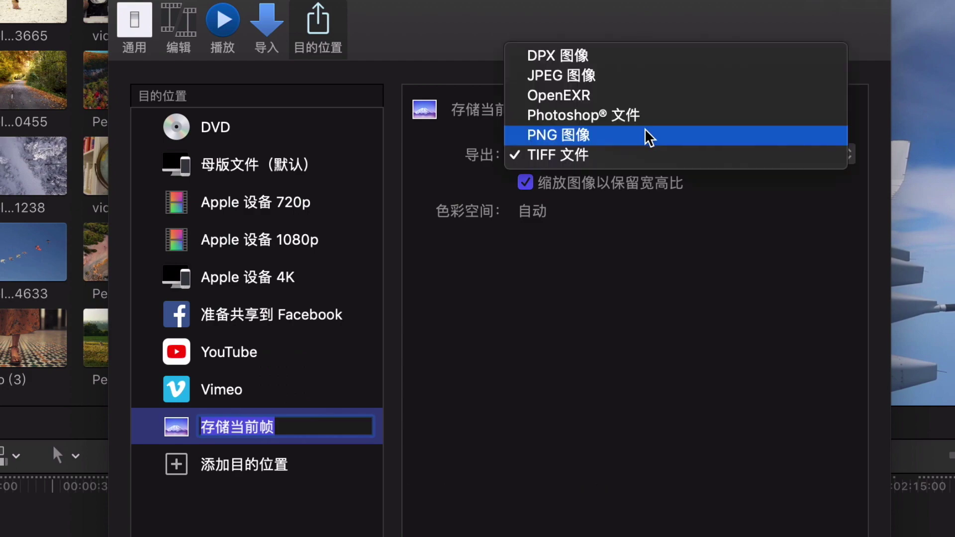
pyautogui.click(646, 135)
pyautogui.click(660, 231)
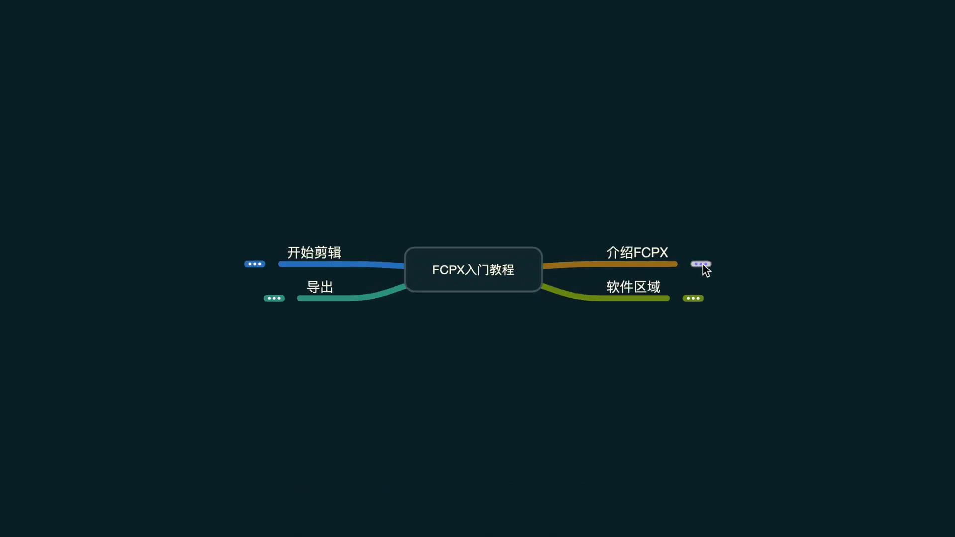
# Step: Expand the 介绍FCPX and 软件区域 branches, including 浏览器 and 项目 subtopics
pyautogui.click(703, 265)
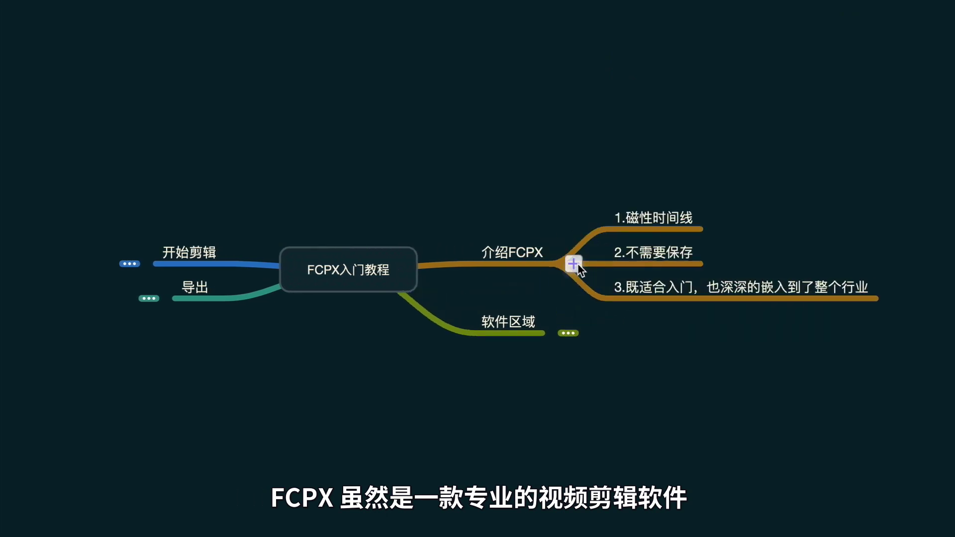
pyautogui.click(567, 331)
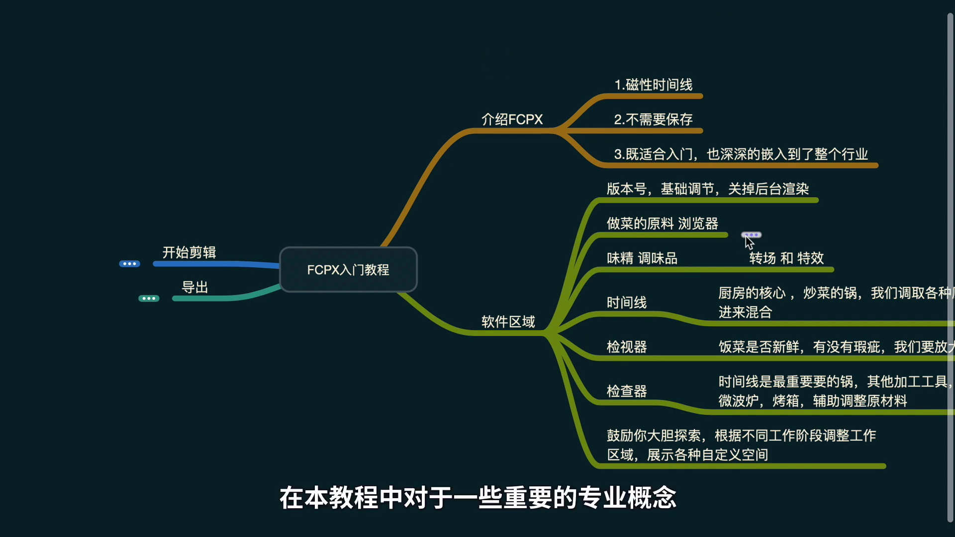
pyautogui.click(749, 235)
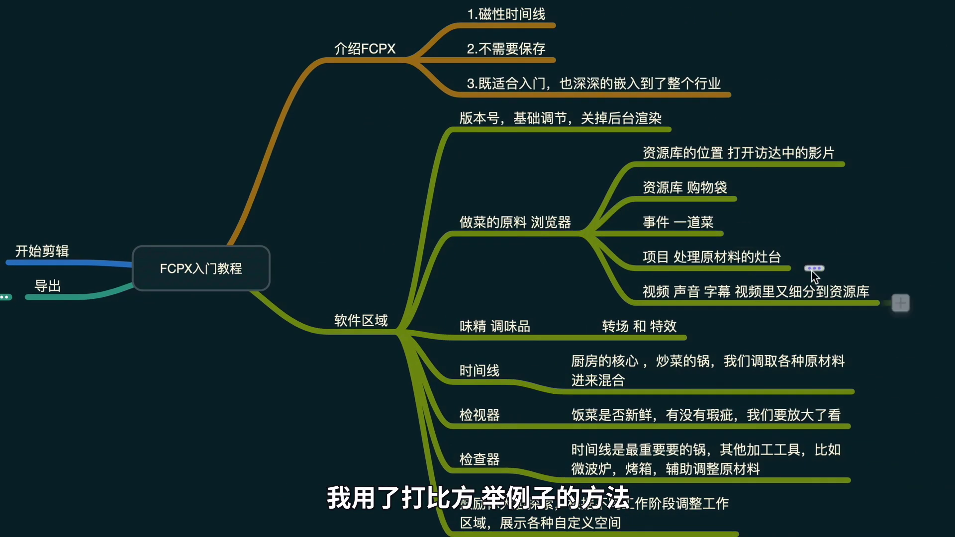
pyautogui.click(815, 269)
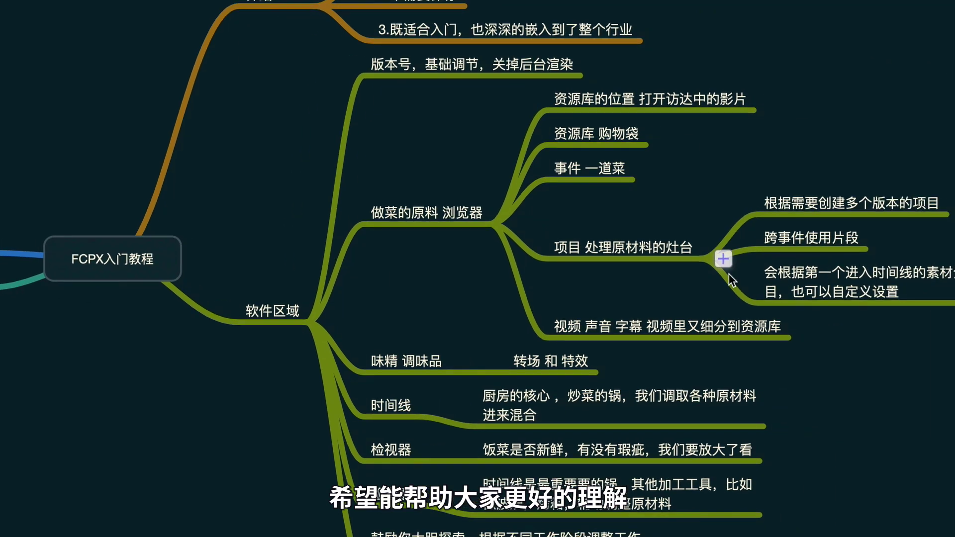
# Step: Expand 开始剪辑 with 导入素材, 传统导入方式, 时间线剪辑, 创建项目 and clip-to-timeline subtopics
pyautogui.hscroll(-7, 238, 298)
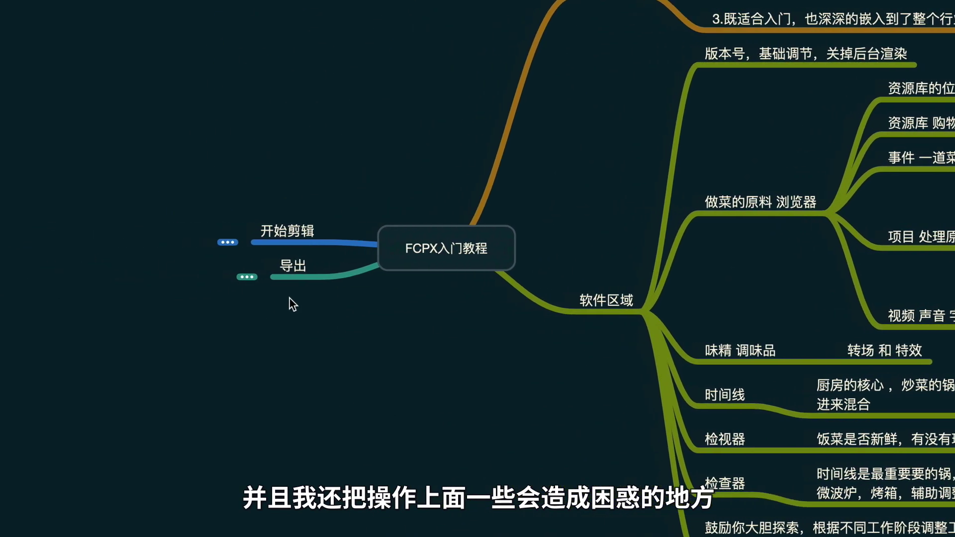
pyautogui.click(228, 242)
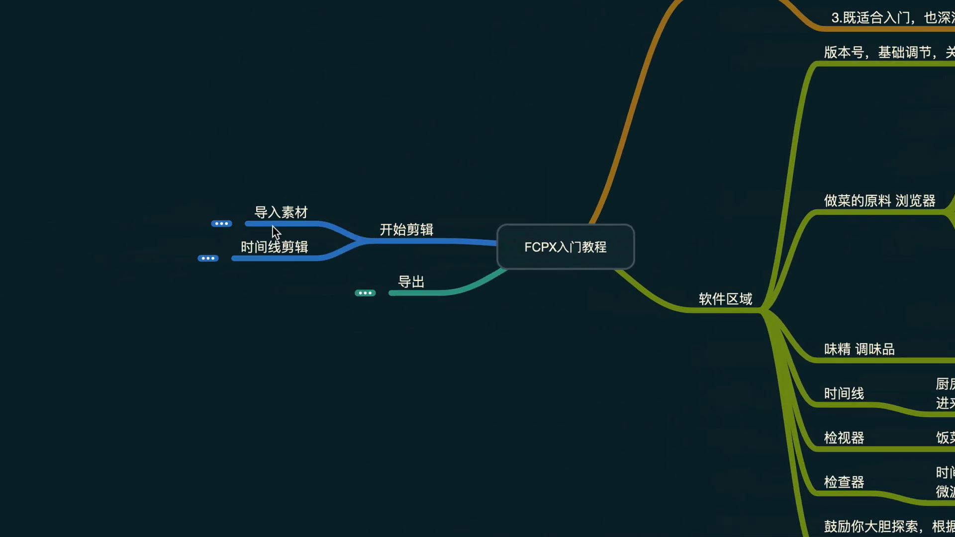
pyautogui.click(216, 228)
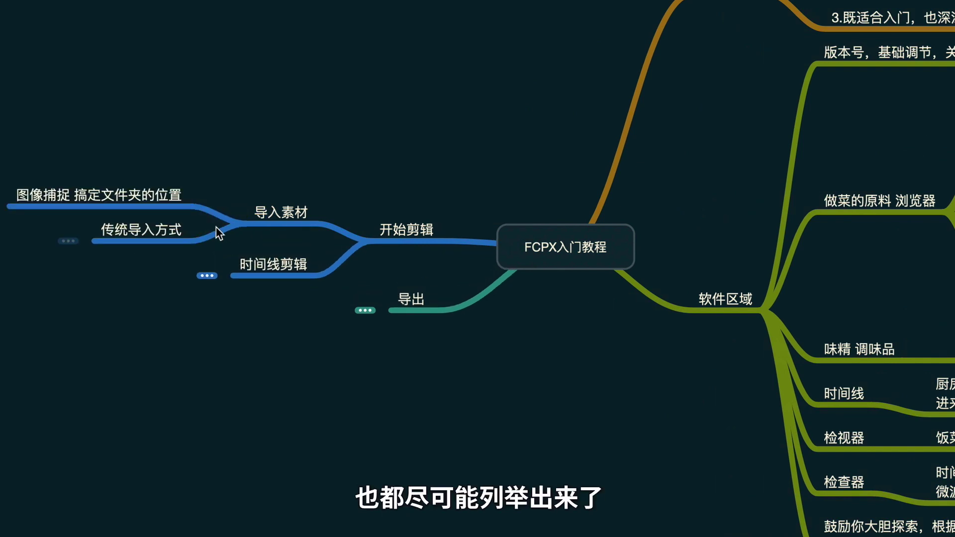
pyautogui.click(151, 238)
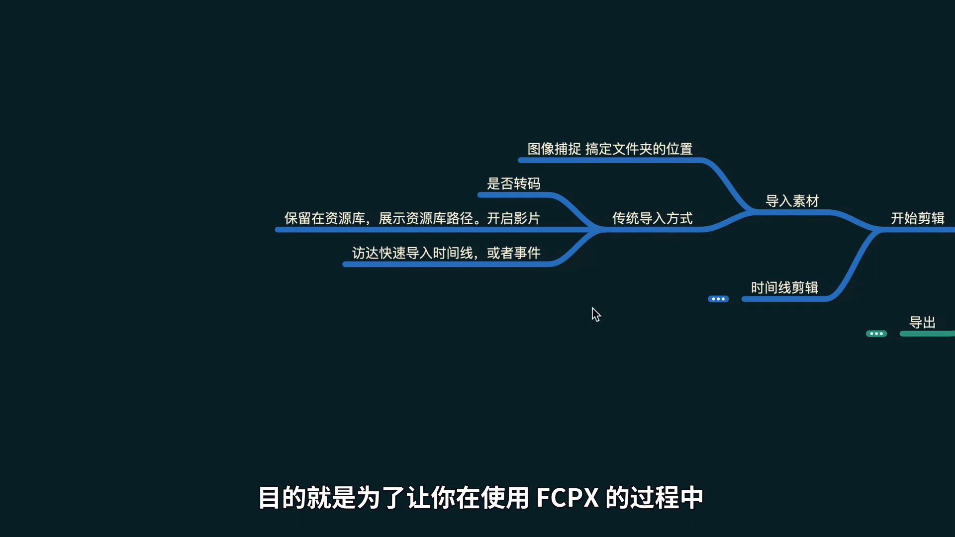
pyautogui.click(717, 299)
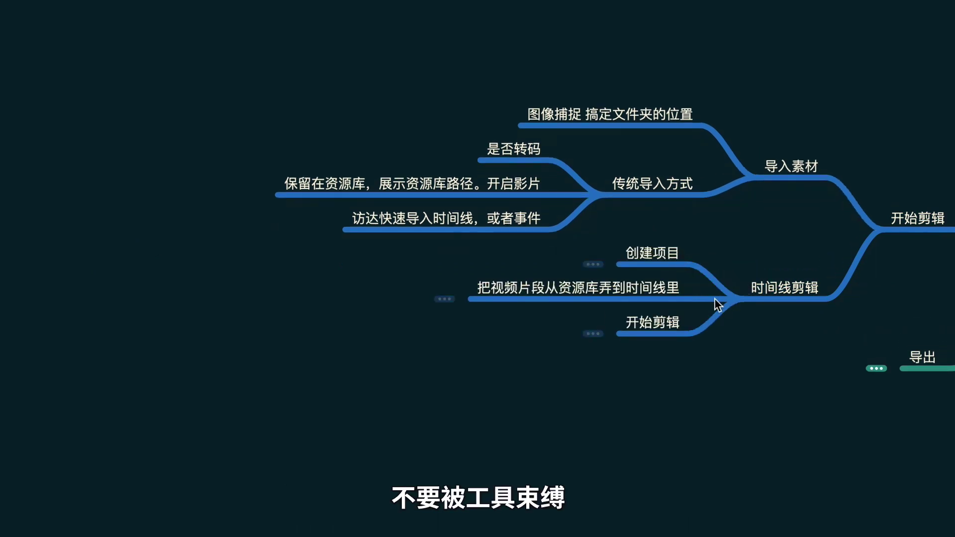
pyautogui.click(593, 264)
pyautogui.click(444, 299)
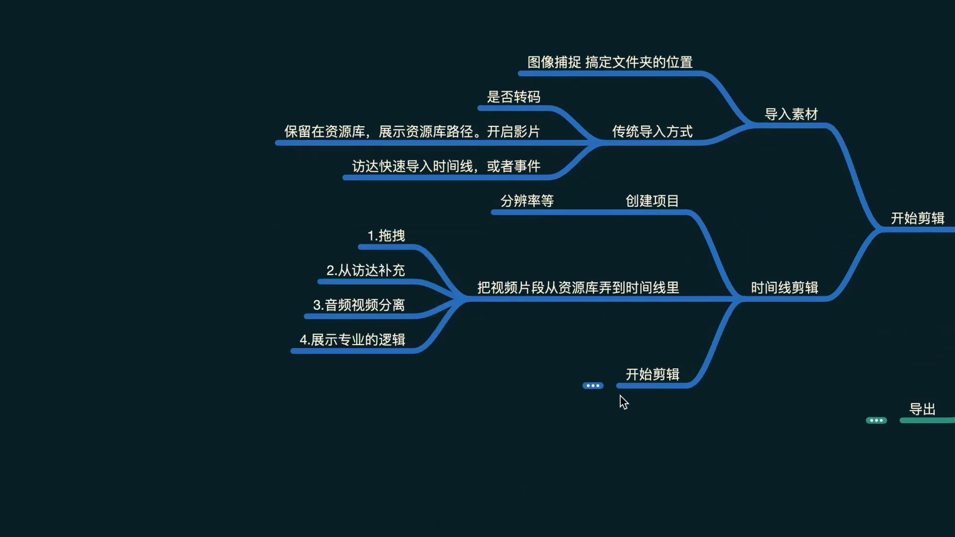
# Step: Expand the nested 开始剪辑, 主时间线, 副时间线, 整个时间线操作, 声音, 字幕 and 导出 branches
pyautogui.click(593, 385)
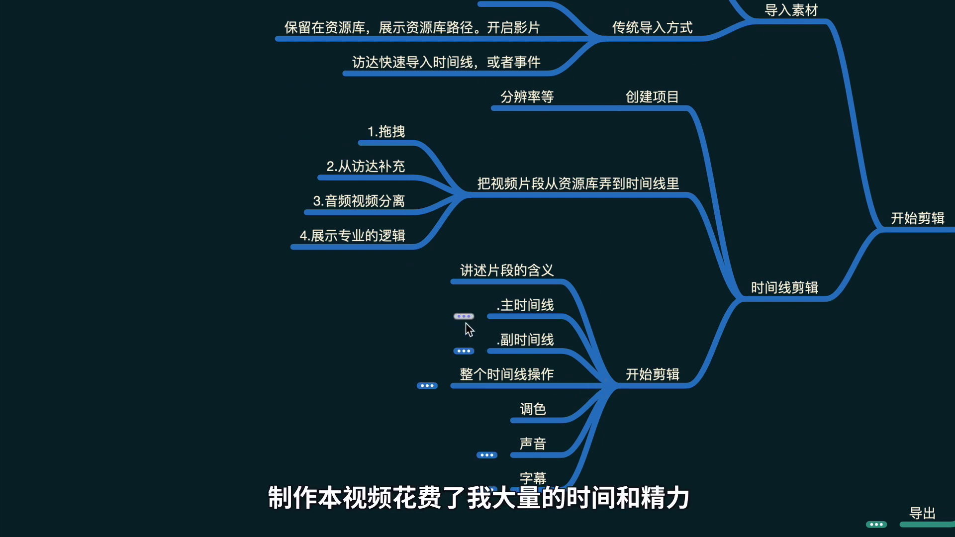
pyautogui.click(466, 321)
pyautogui.click(467, 338)
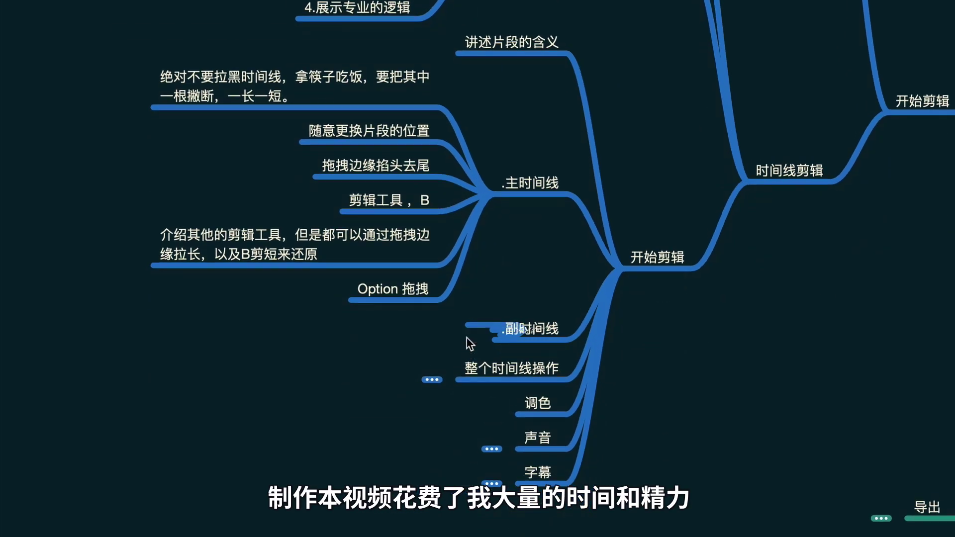
pyautogui.click(452, 400)
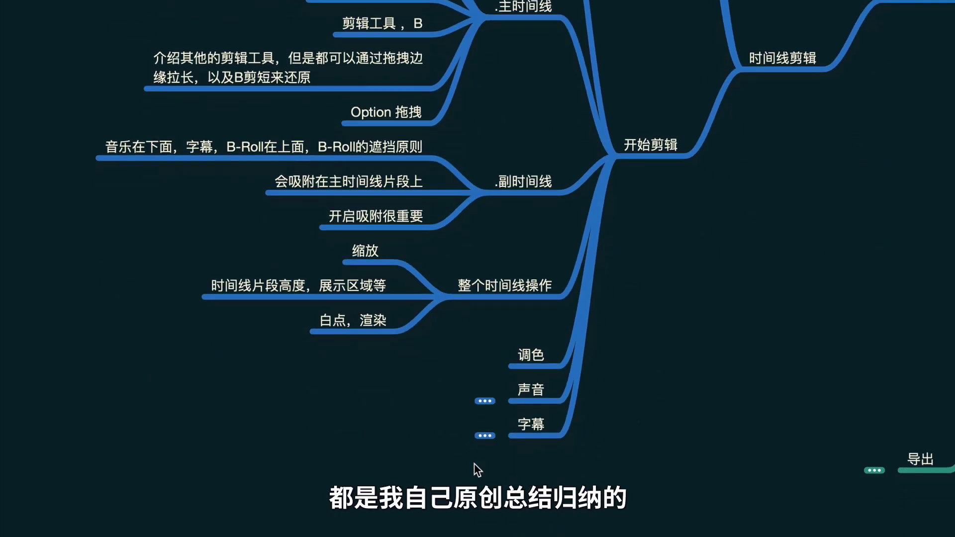
pyautogui.click(483, 401)
pyautogui.click(485, 446)
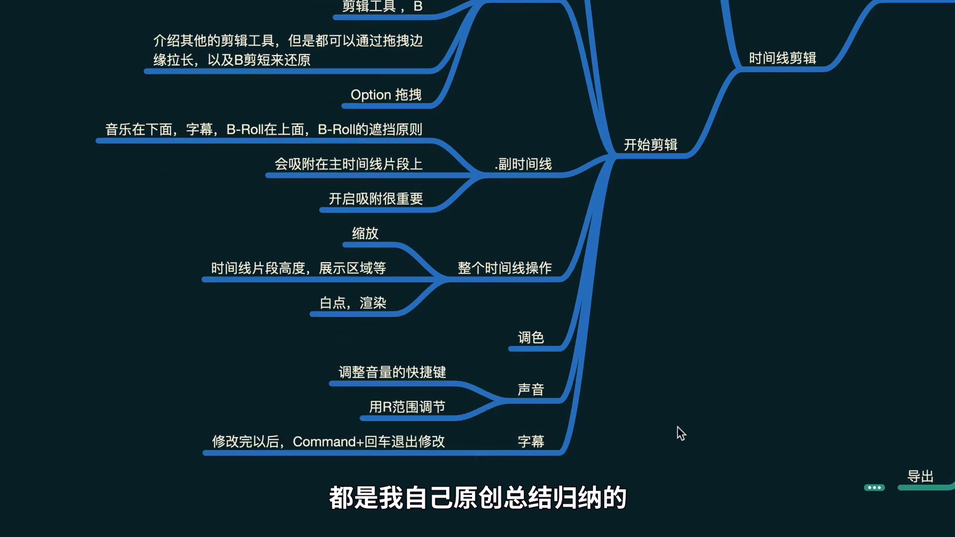
pyautogui.click(565, 437)
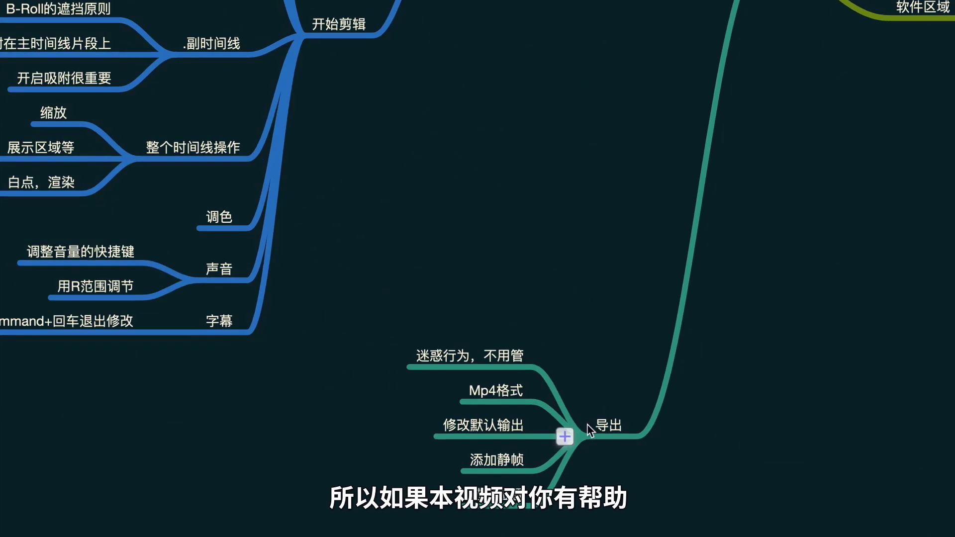